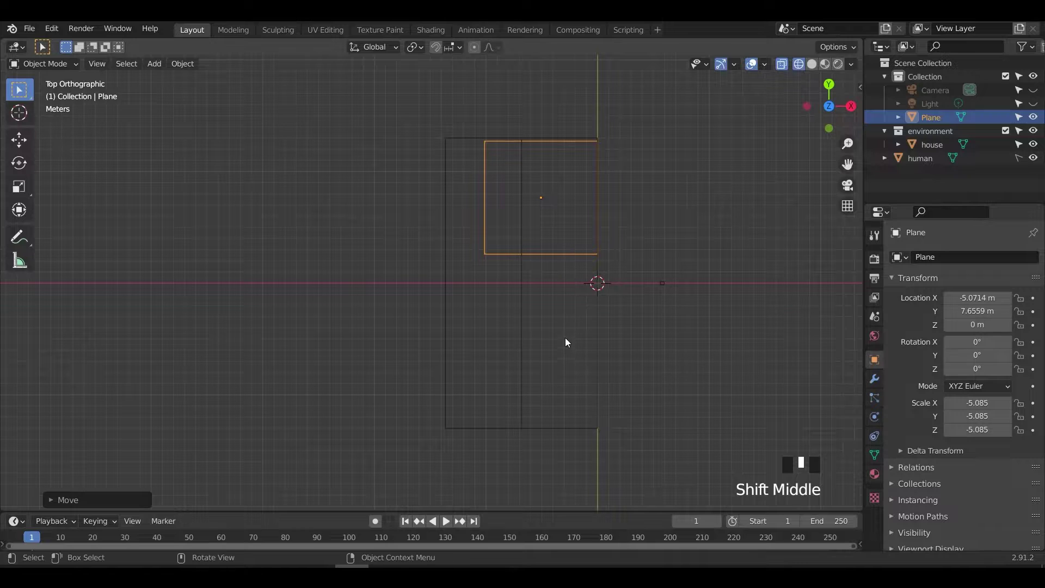
- Widen the room plane along X to a scale of about 6.19 and move it along X against the house outline's left edge
scroll(553, 296, down, 1)
shift+middle_drag(553, 296, 542, 305)
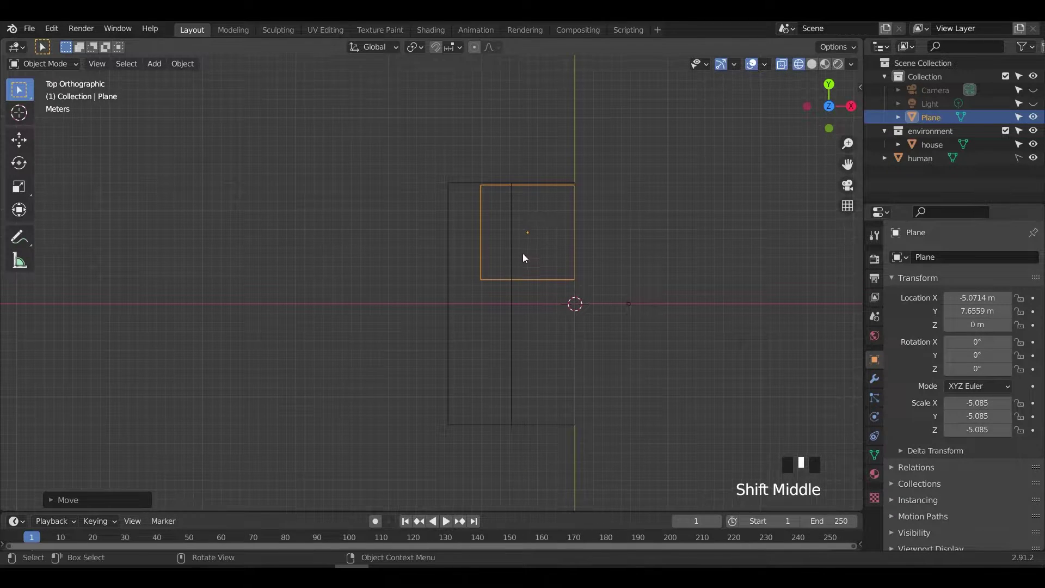
scroll(556, 266, up, 1)
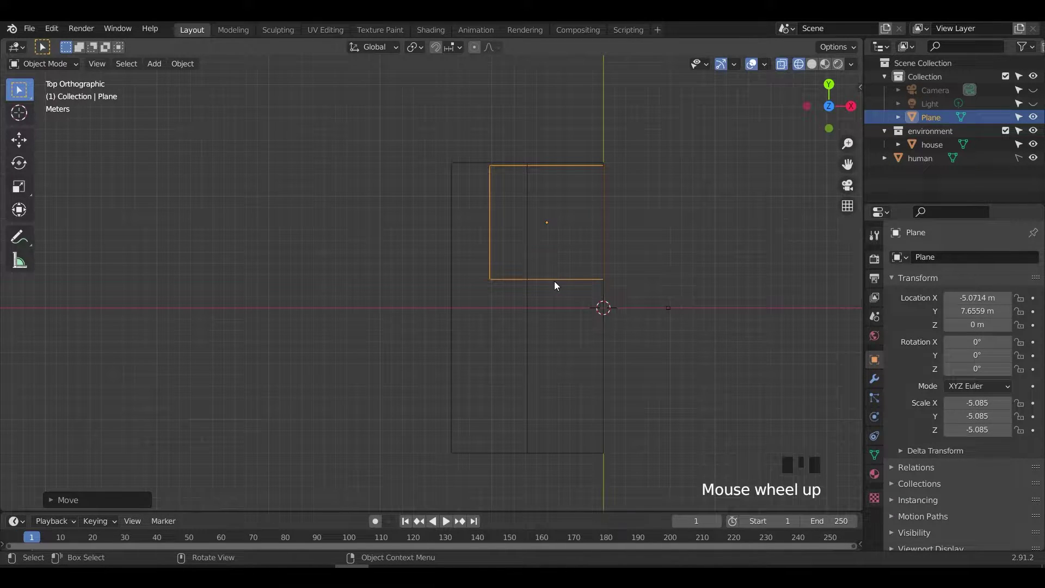
key(s)
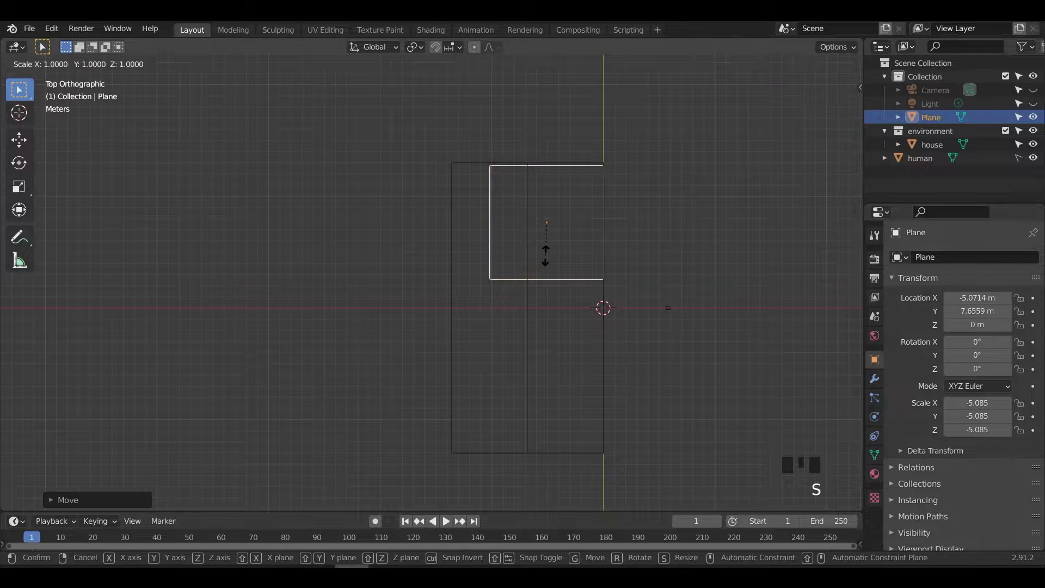
key(x)
click(525, 256)
key(g)
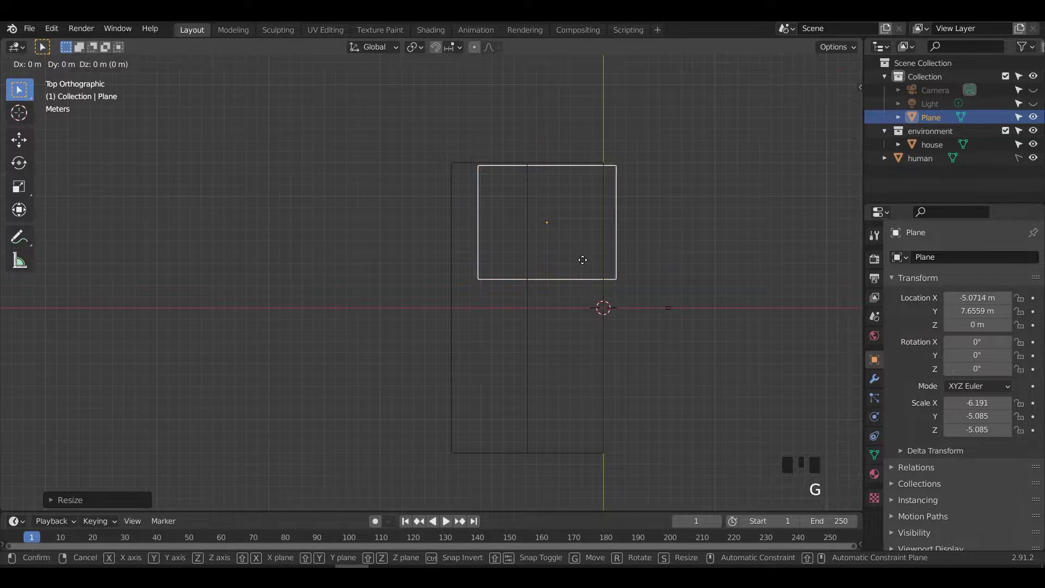
key(x)
click(541, 281)
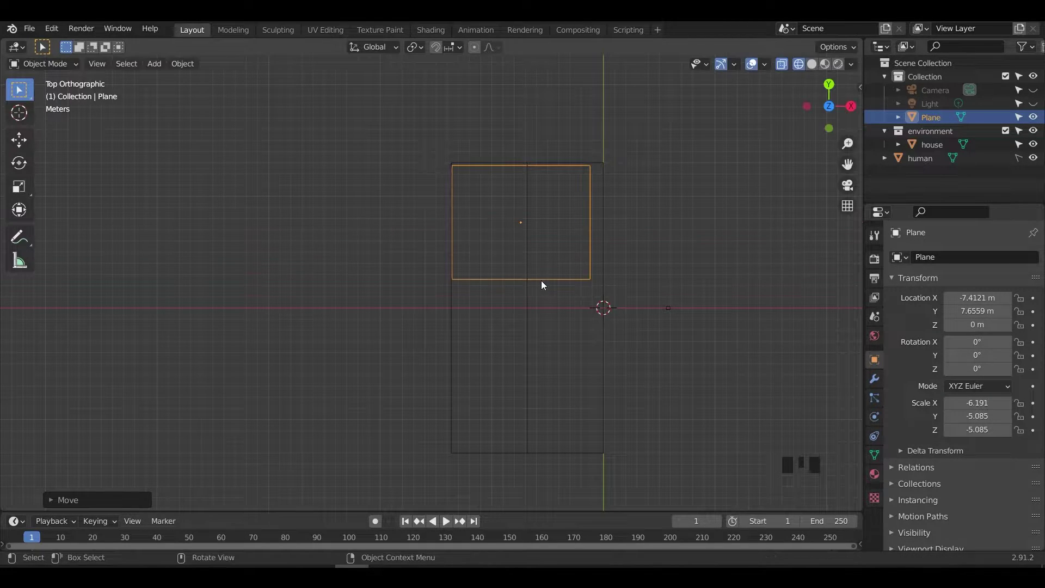
- Set the plane's origin to the 3D cursor at its lower-left corner and stretch it along X to the house's full width
shift+right_click(453, 279)
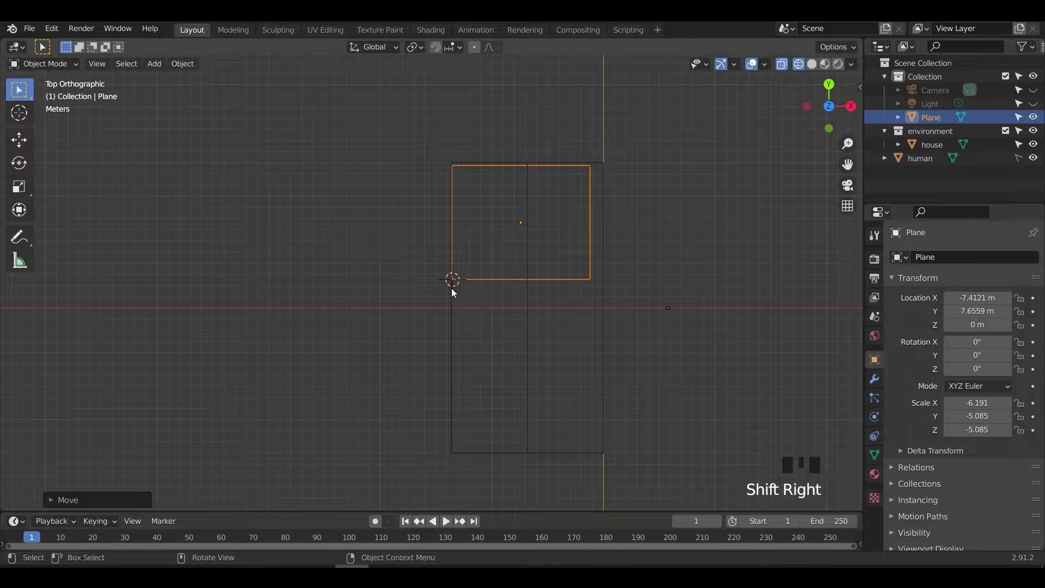
right_click(453, 284)
mouse_move(447, 313)
click(542, 341)
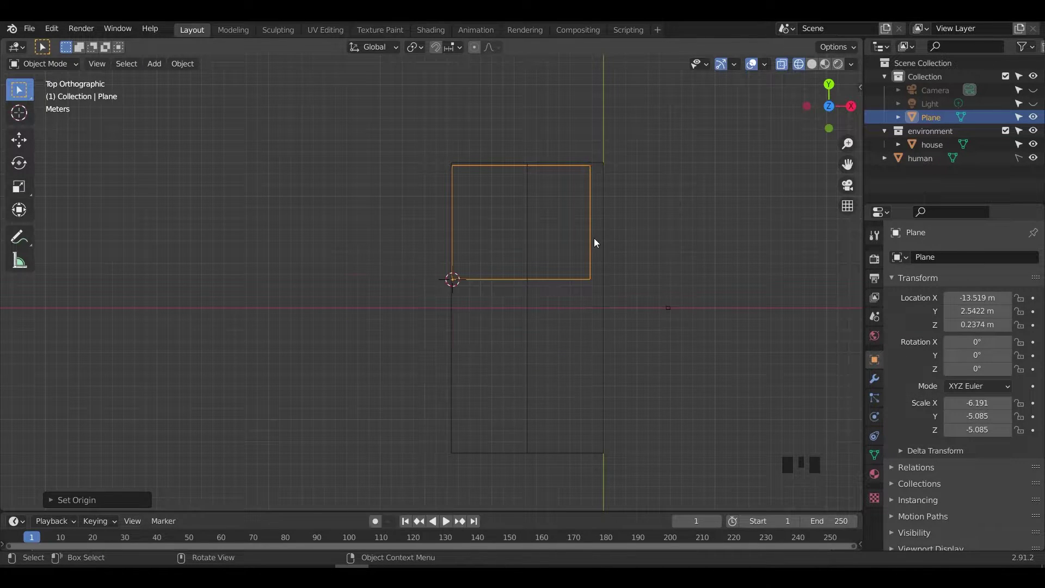
key(s)
key(x)
click(614, 242)
- Add a text object, enlarge it to a scale of about 3.44 and place it inside the upper room plane
scroll(523, 163, up, 3)
shift+middle_drag(523, 163, 530, 235)
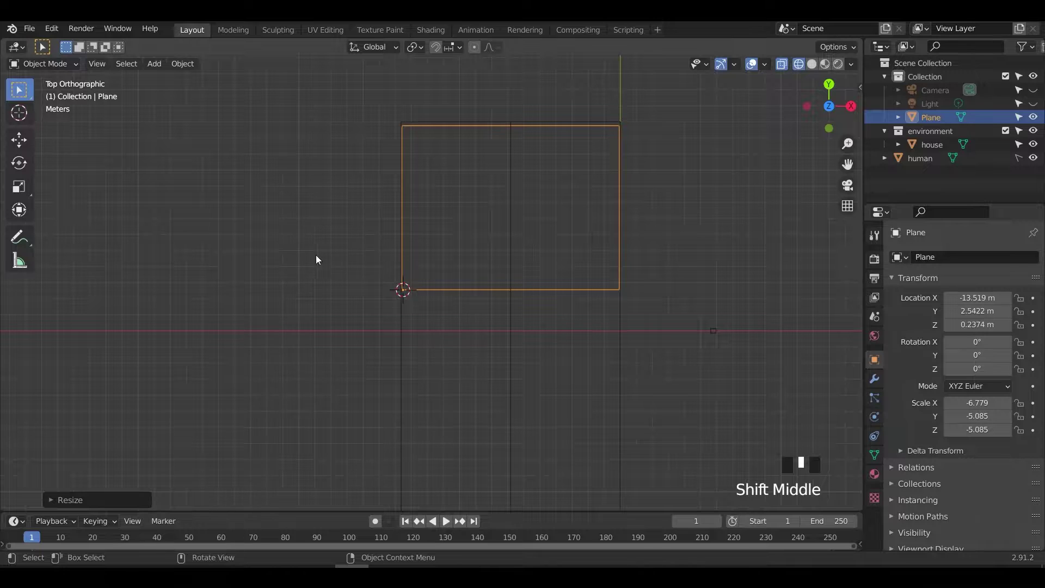
key(shift+a)
click(277, 307)
key(s)
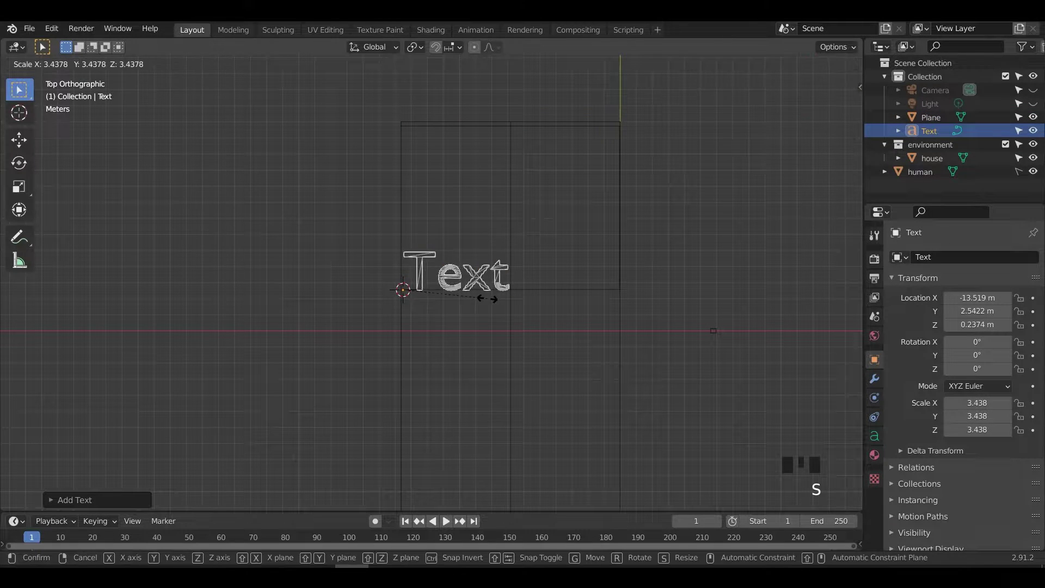
click(487, 298)
key(g)
click(539, 220)
- Replace the text object's default wording with "living room"
key(Tab)
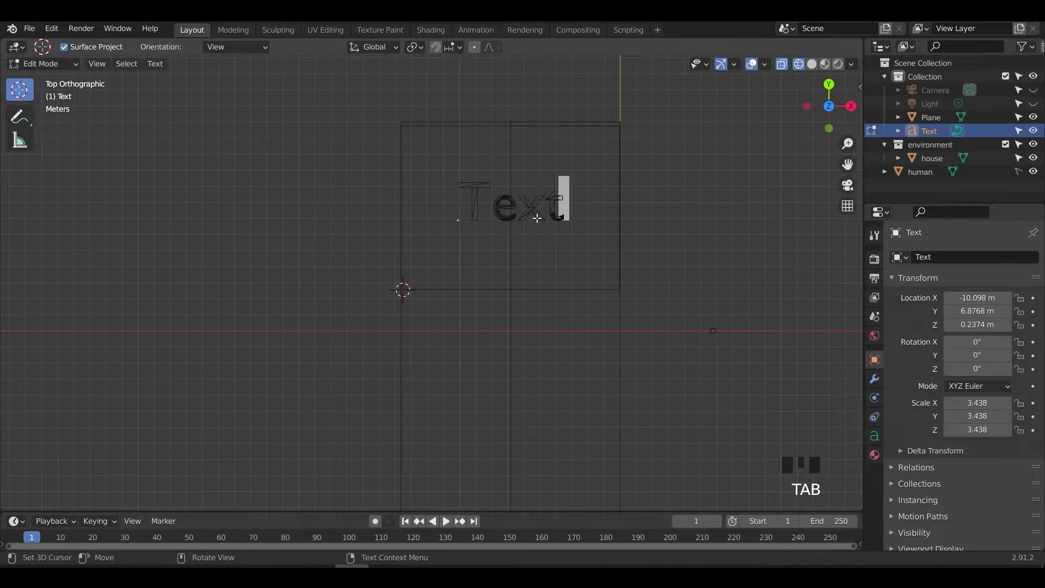
key(BackSpace)
key(BackSpace)
key(BackSpace)
key(BackSpace)
text(living room)
key(Tab)
- Scale the "living room" label down to about 1.97 and center it along X within the room
key(s)
click(435, 239)
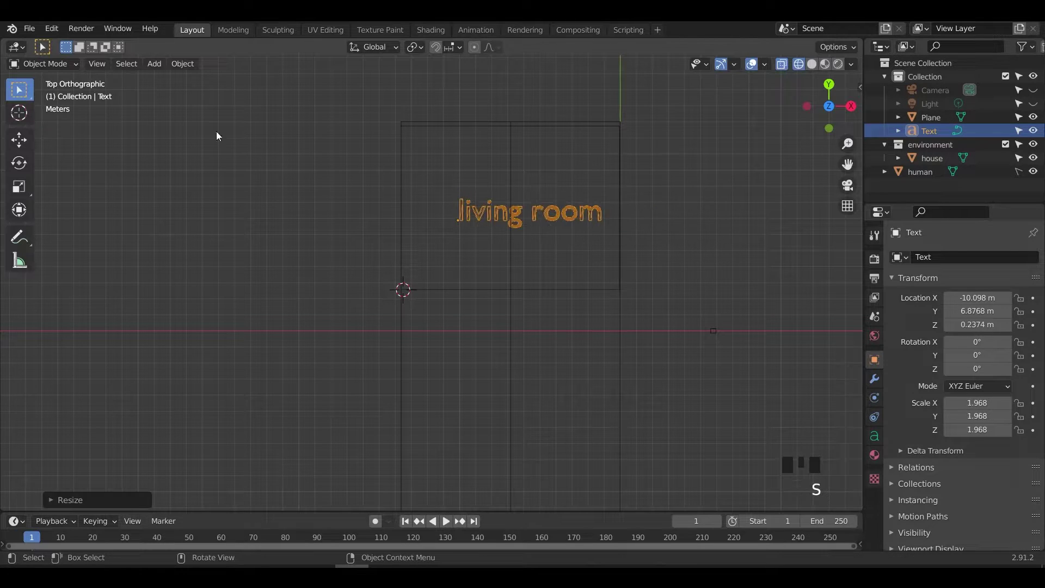
key(g)
key(x)
click(556, 229)
- Add a new plane at the 3D cursor and scale it up to about 8.87
scroll(556, 364, down, 1)
shift+middle_drag(556, 370, 511, 271)
click(506, 261)
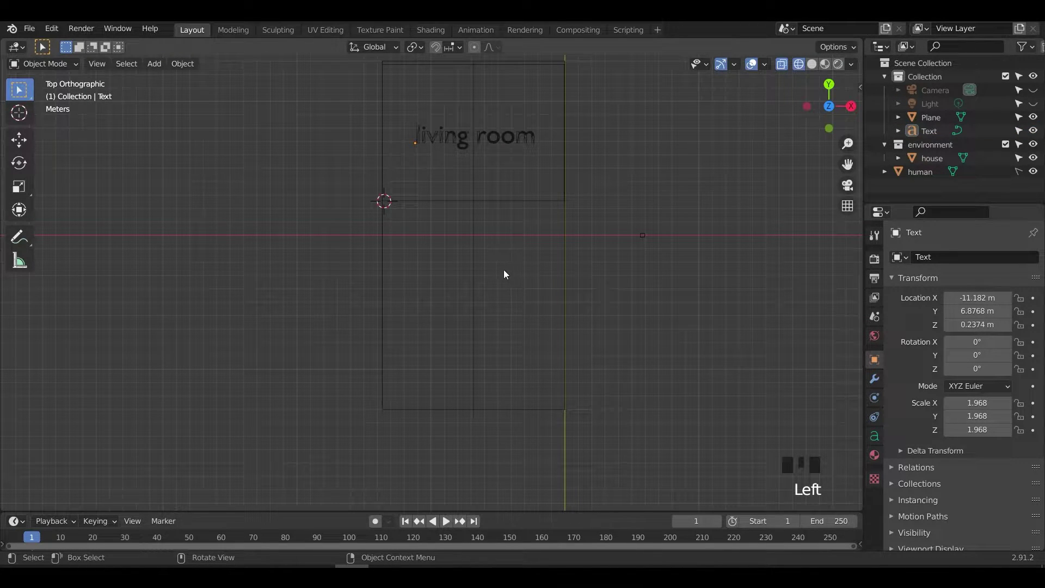
middle_drag(501, 261, 398, 331)
key(KP_7)
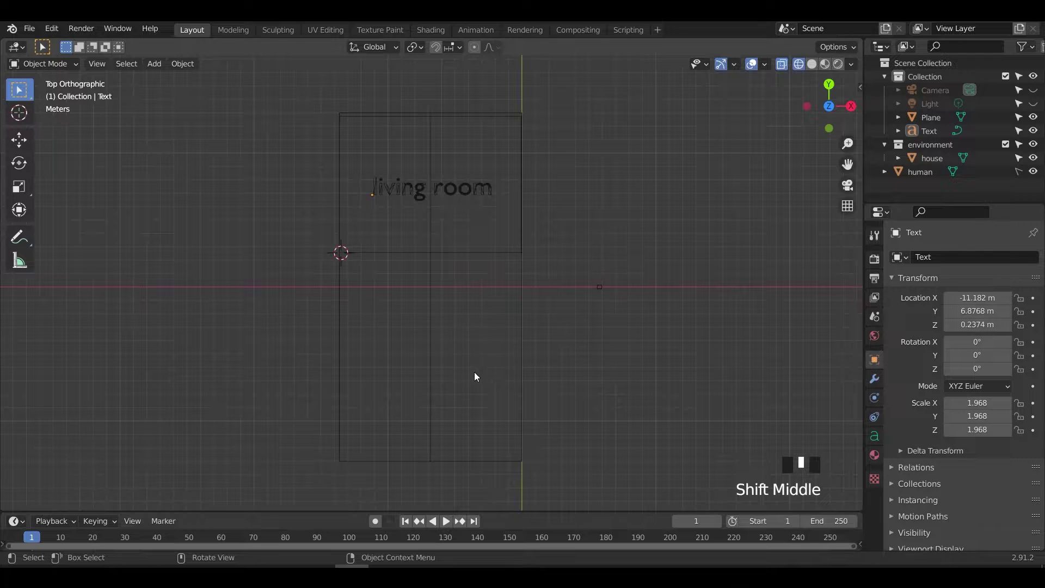
scroll(455, 377, up, 1)
shift+middle_drag(455, 378, 395, 369)
key(shift+a)
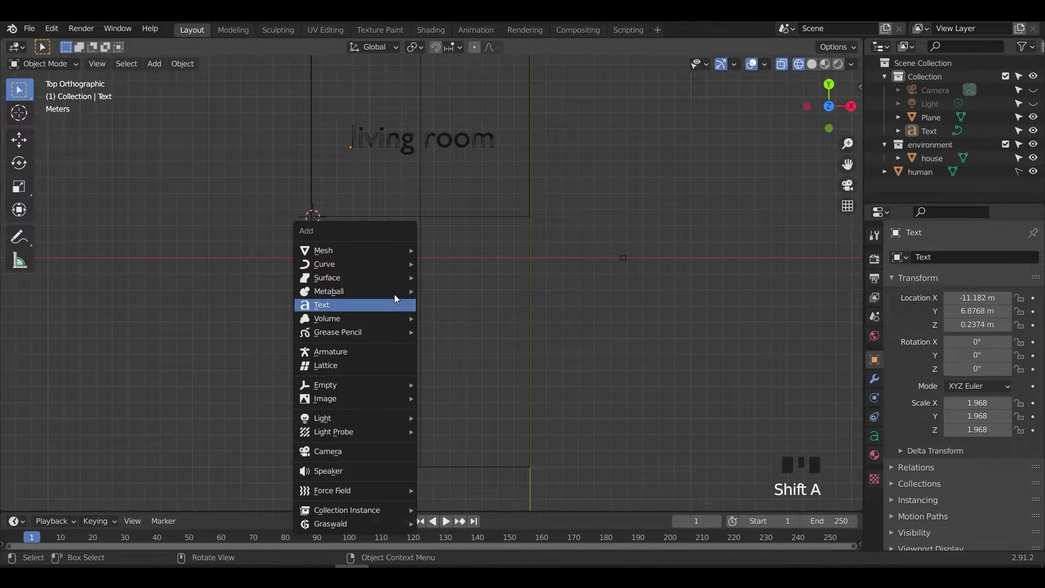
mouse_move(396, 249)
click(463, 249)
key(s)
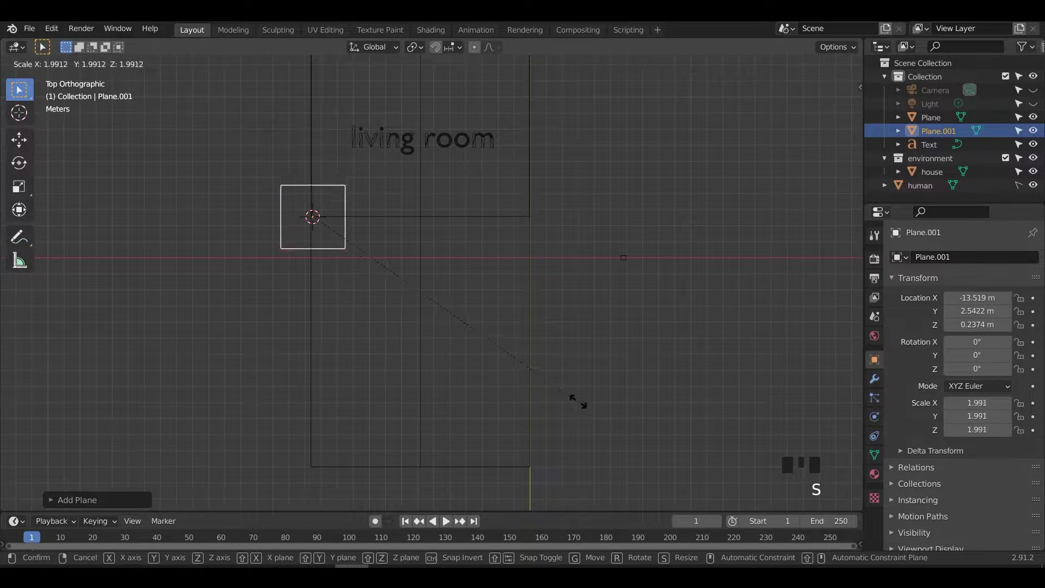
click(773, 398)
key(s)
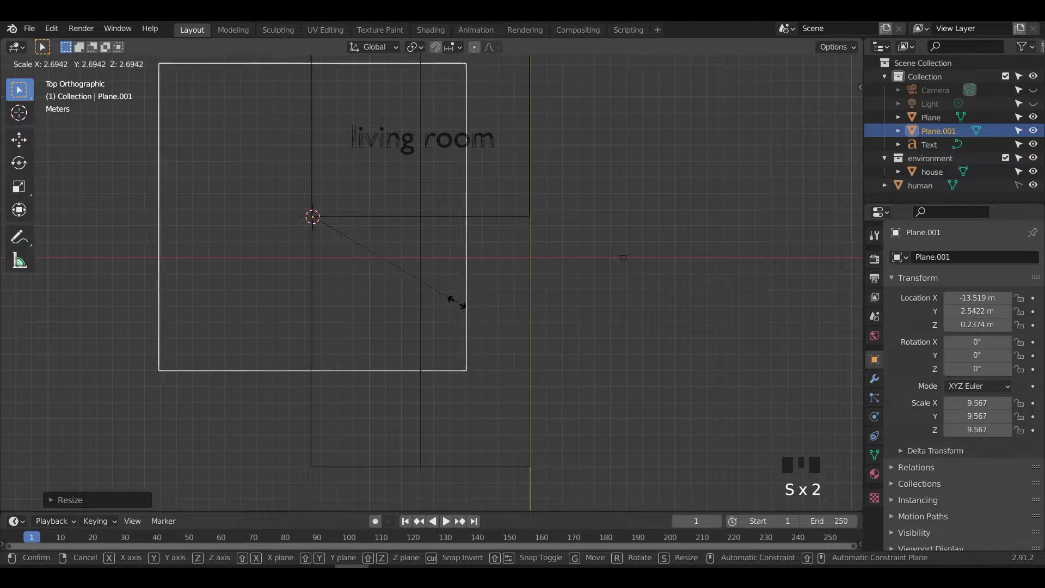
click(442, 300)
- Reduce the new plane to a scale of about 6.11 and move it along X until it meets the house's right edge
key(g)
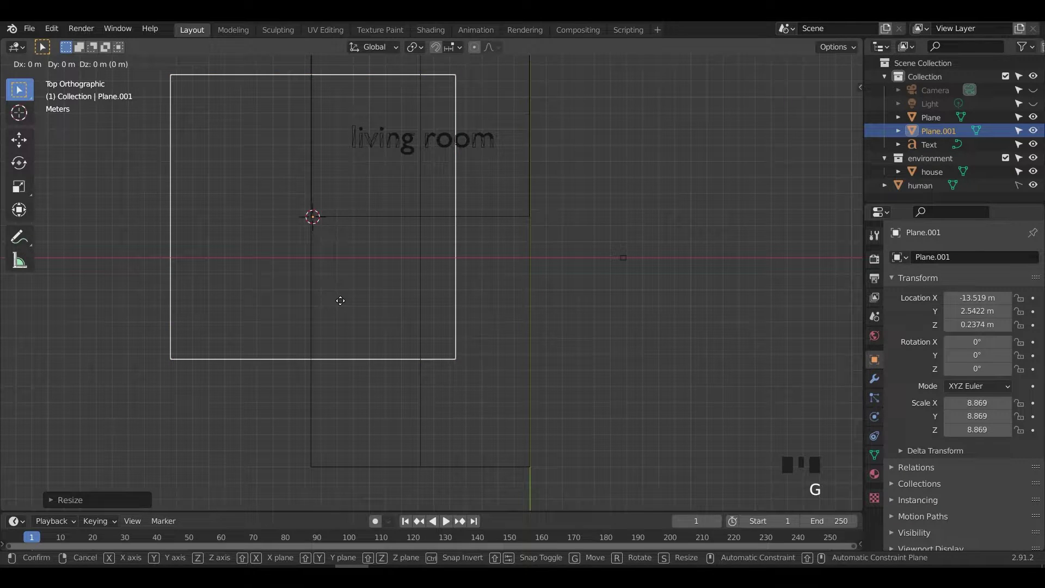
key(x)
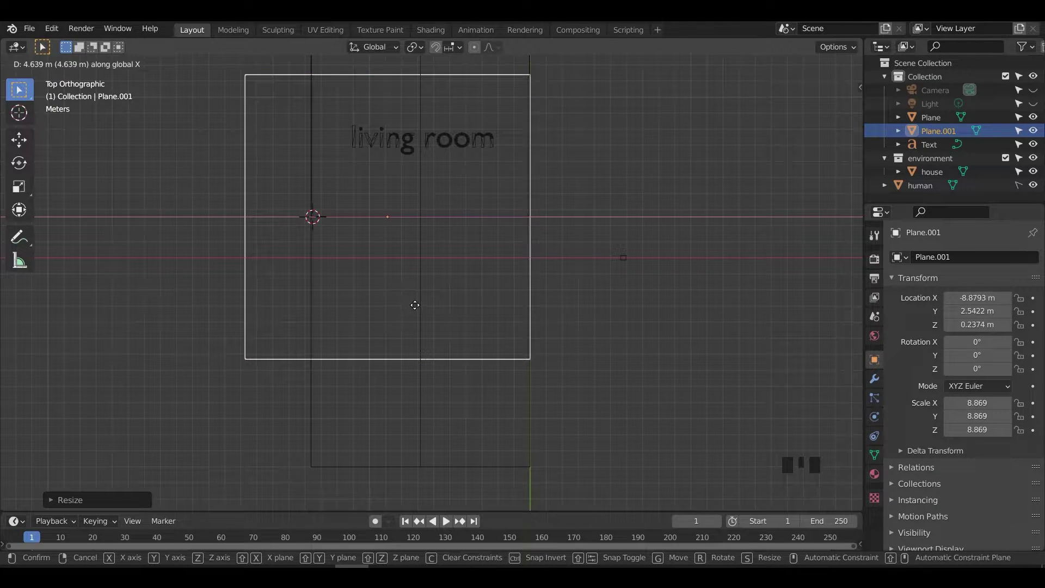
click(414, 305)
key(s)
click(373, 284)
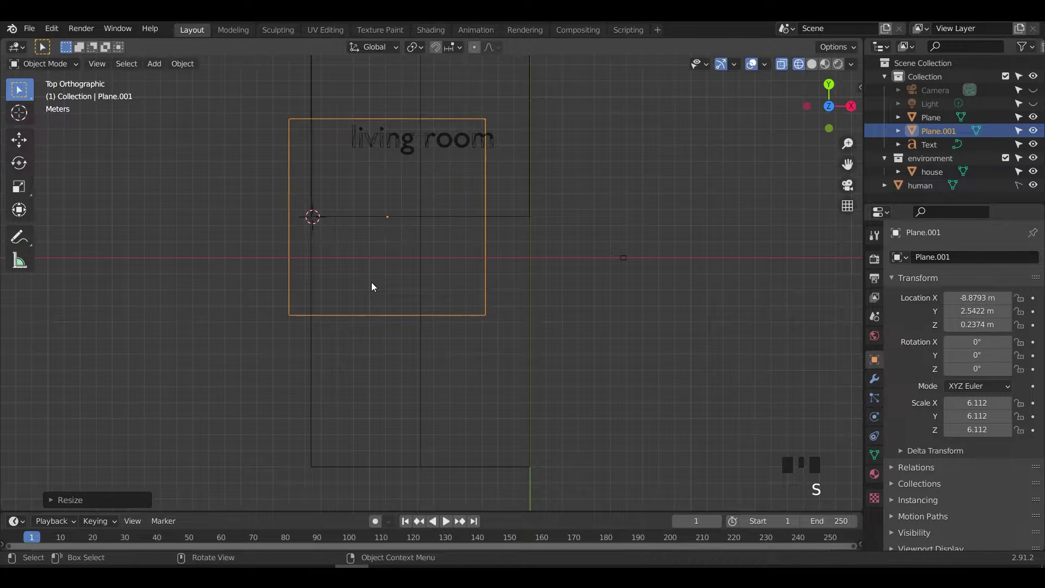
key(g)
key(x)
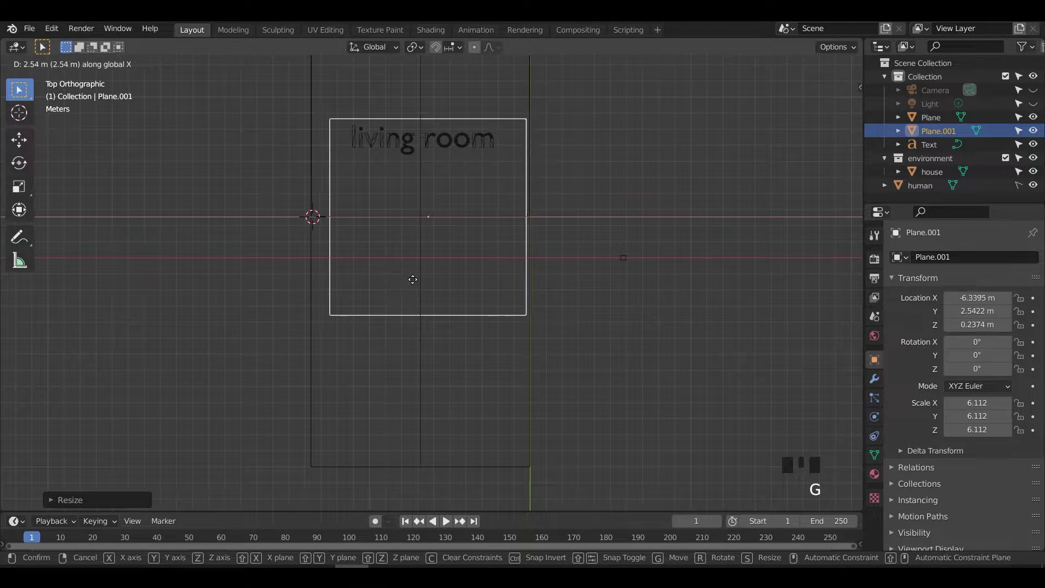
click(415, 279)
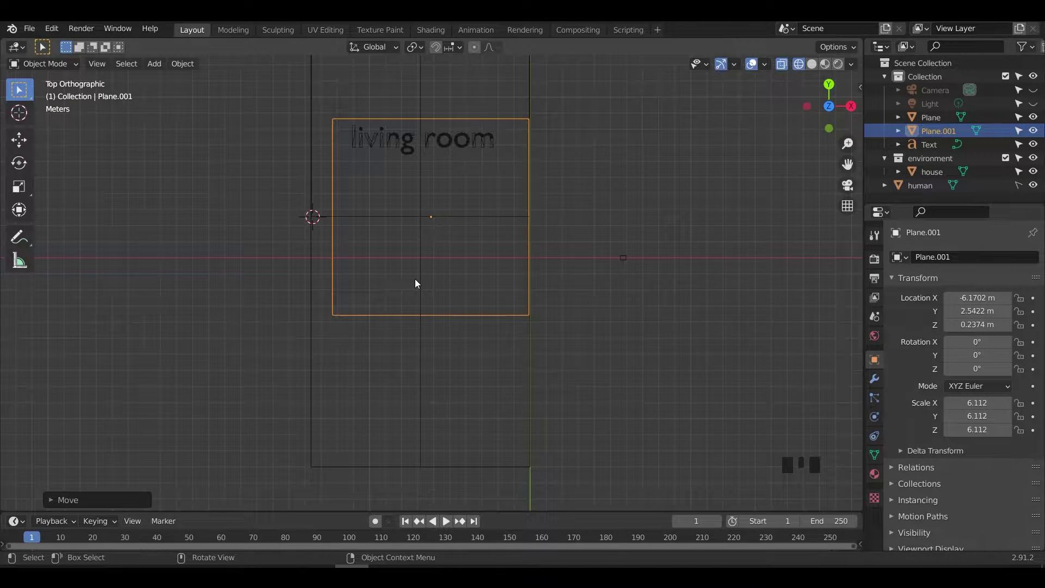
- Move the new plane along Y until its upper edge meets the living room's lower edge
key(g)
key(y)
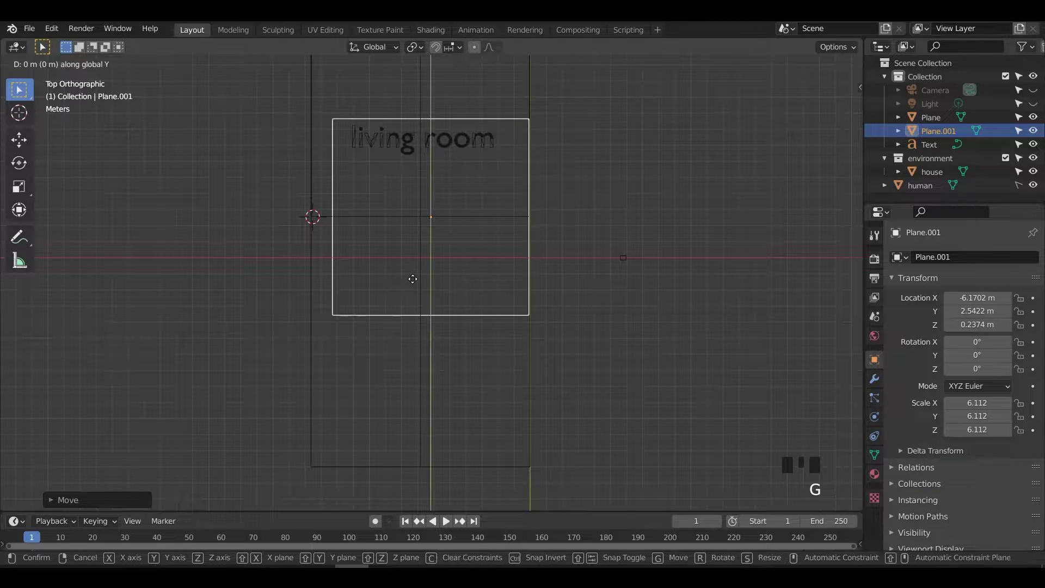
click(405, 376)
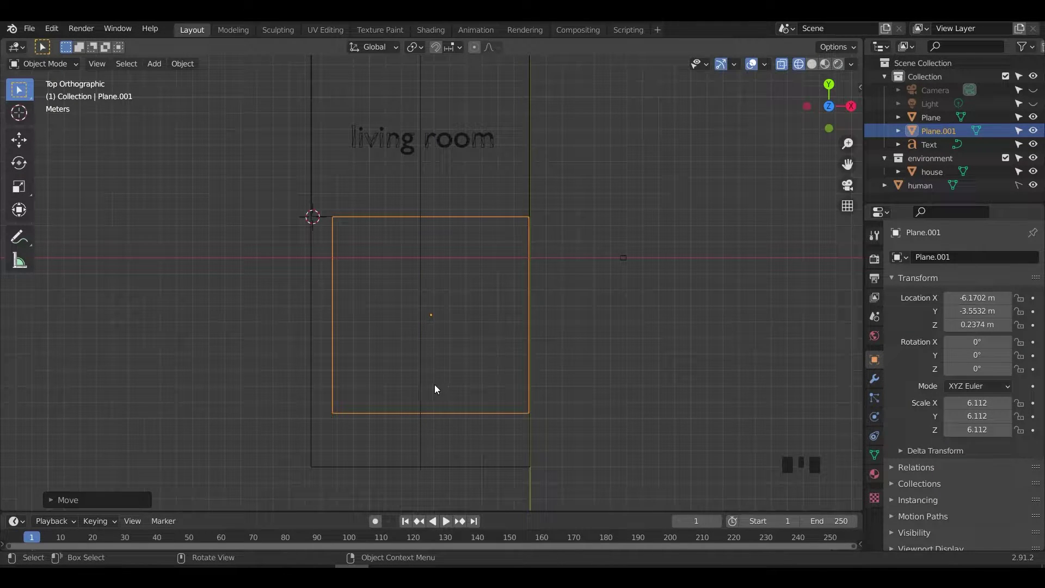
- Shrink the second room plane to a scale of about 4.61 and move it back against the house's right edge
key(s)
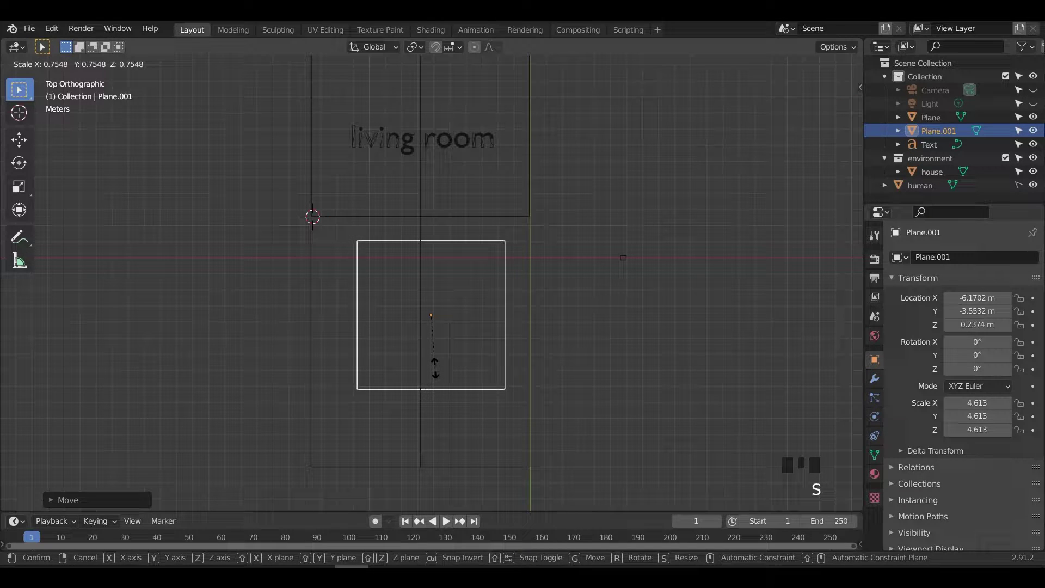
click(434, 367)
key(g)
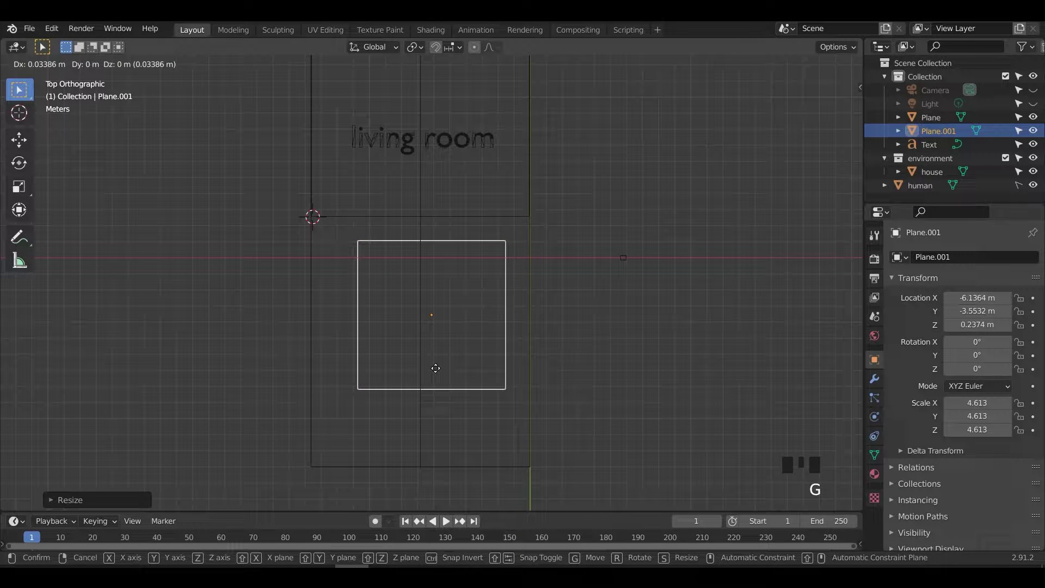
click(460, 377)
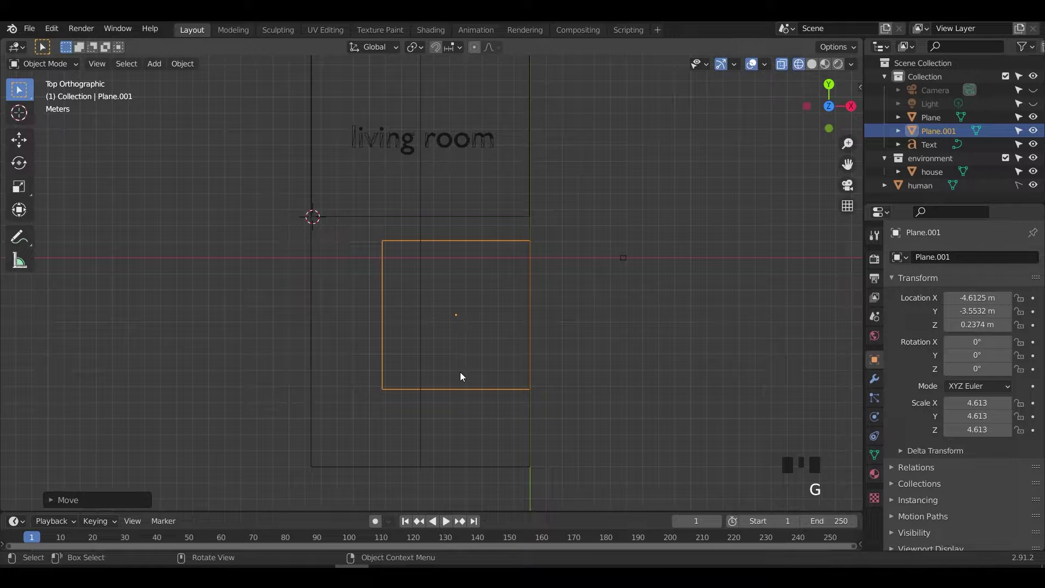
- Align the second room plane along X and Y with the house's right edge and the living room's lower edge
key(g)
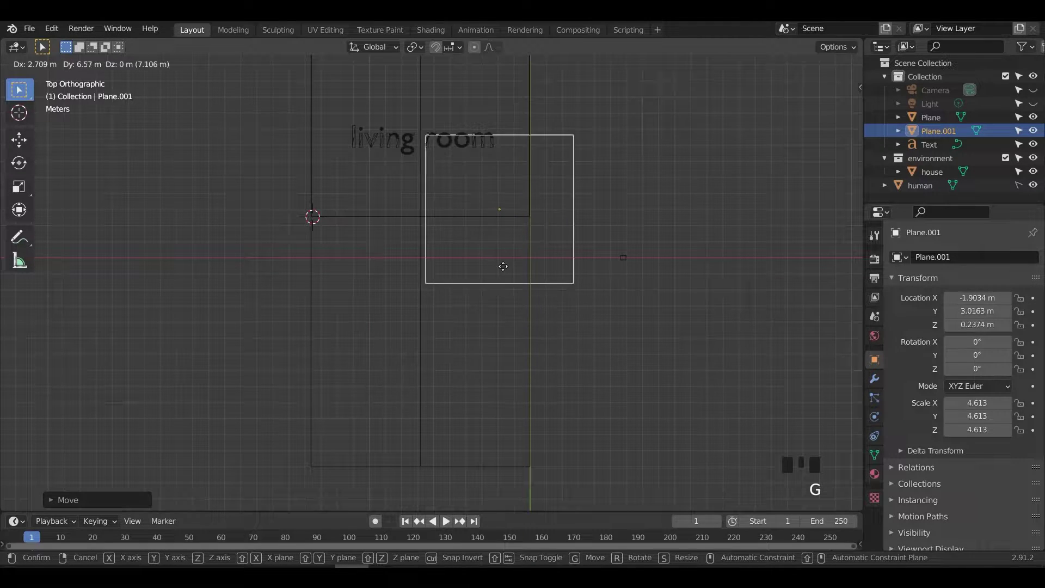
click(458, 346)
key(y)
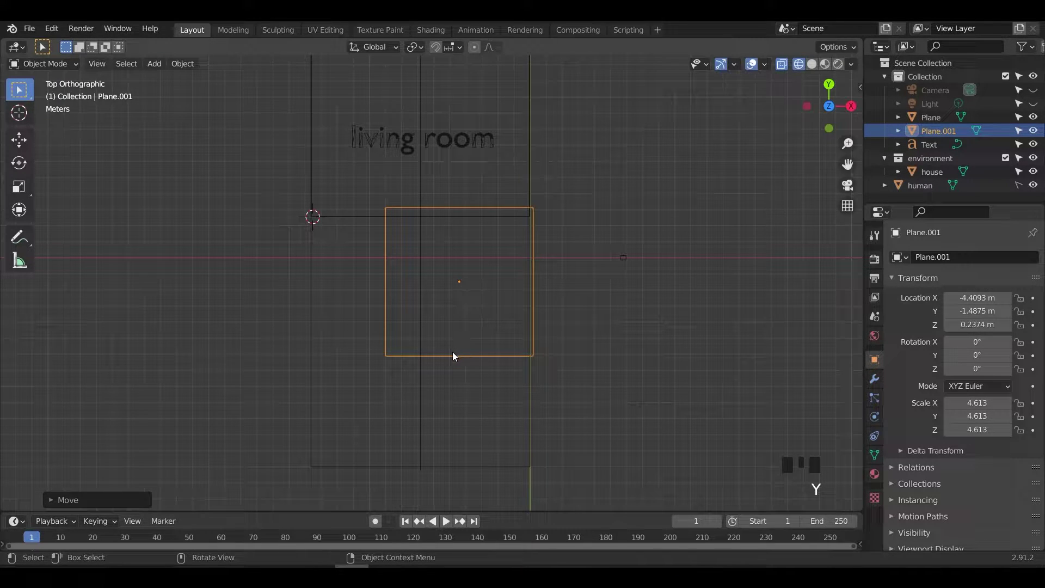
key(x)
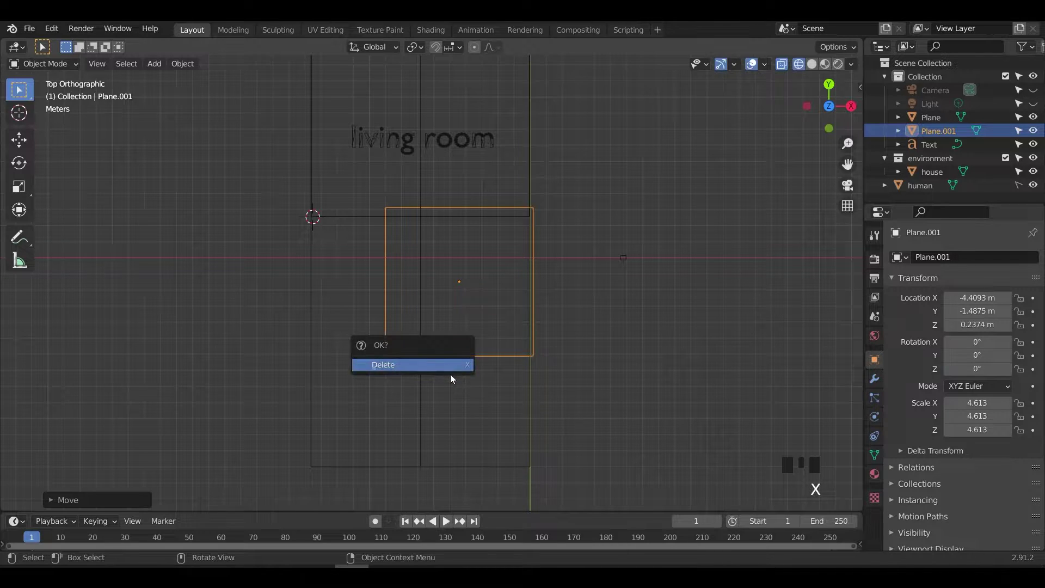
click(450, 377)
key(g)
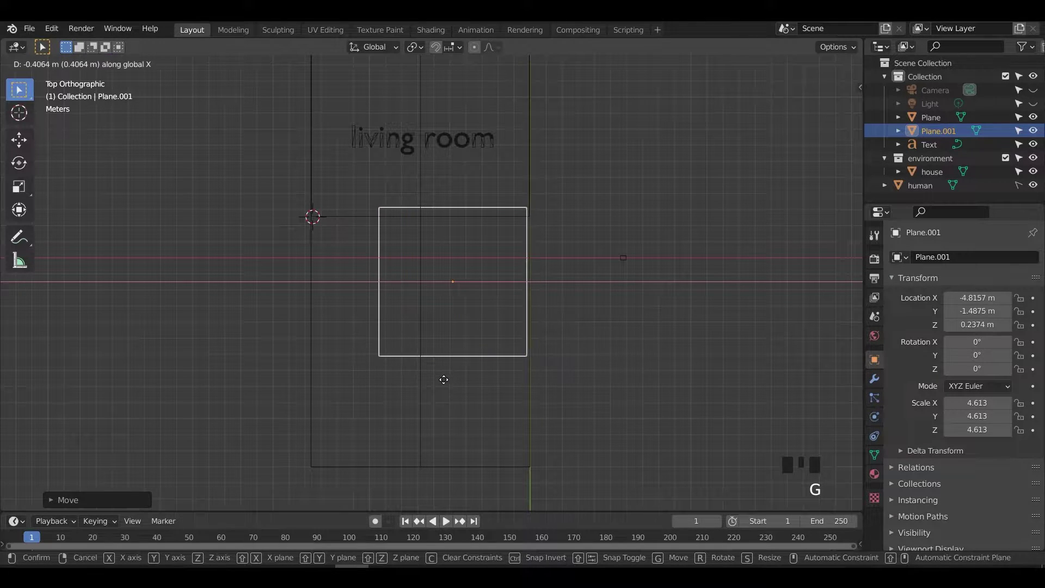
click(447, 380)
key(g)
middle_click(439, 383)
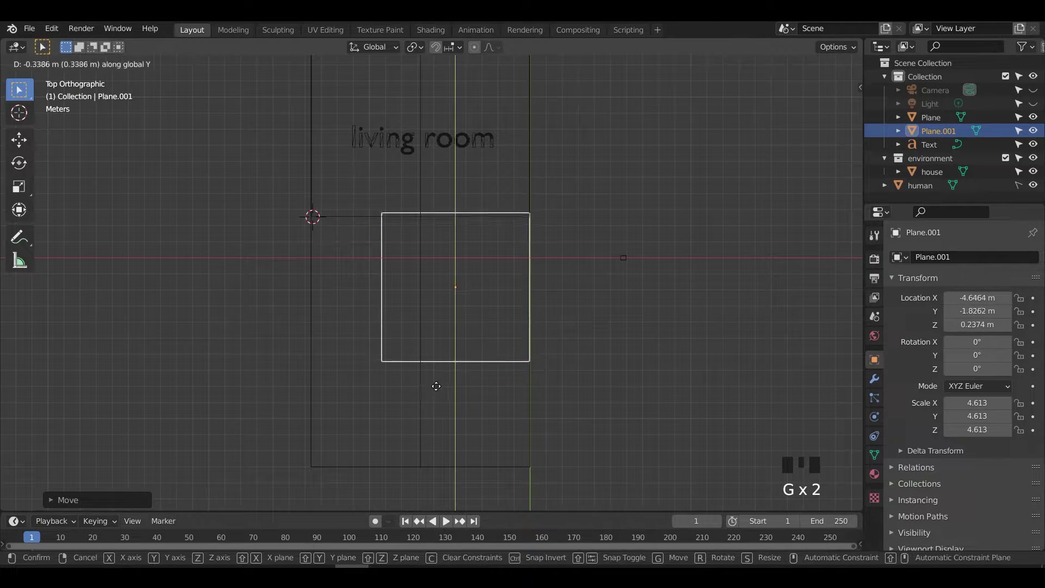
click(435, 389)
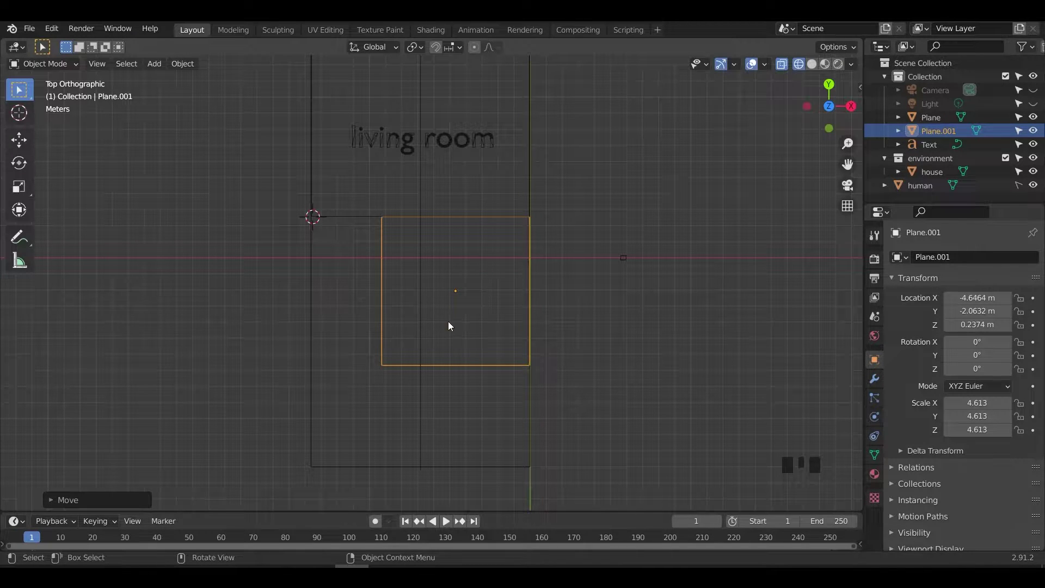
- Duplicate the second room plane and place the copy against the house's left edge, directly below the living room
key(shift+d)
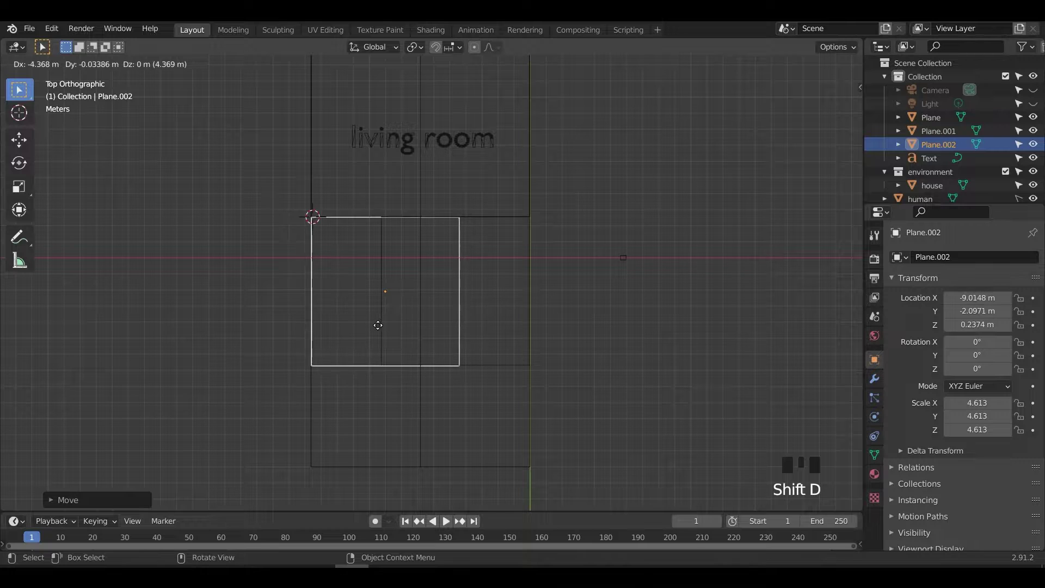
click(378, 325)
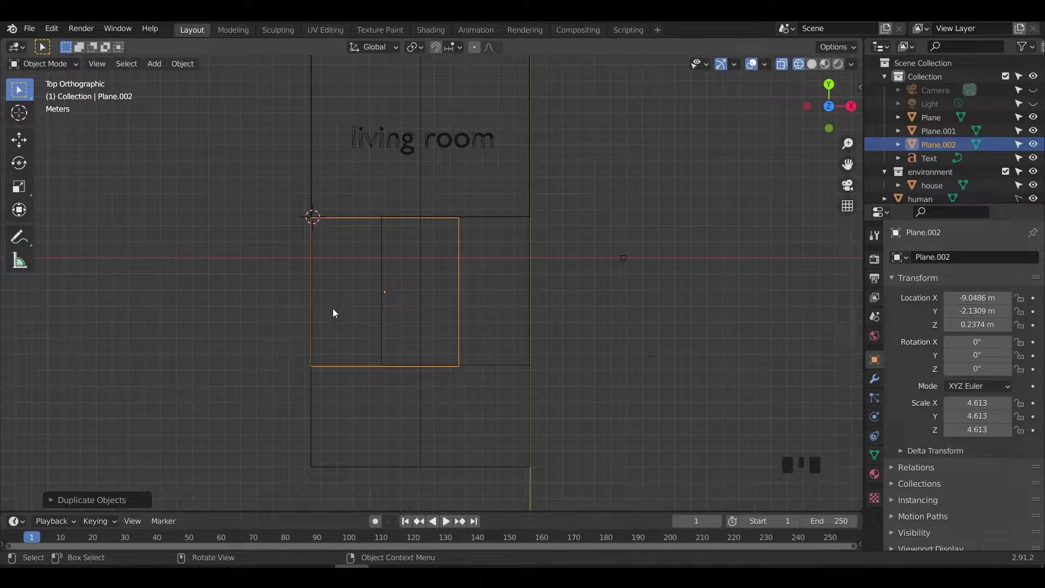
- Set the copied plane's origin to the 3D cursor and scale it along X to about 2.15, up to the neighbouring room plane
right_click(312, 220)
mouse_move(313, 220)
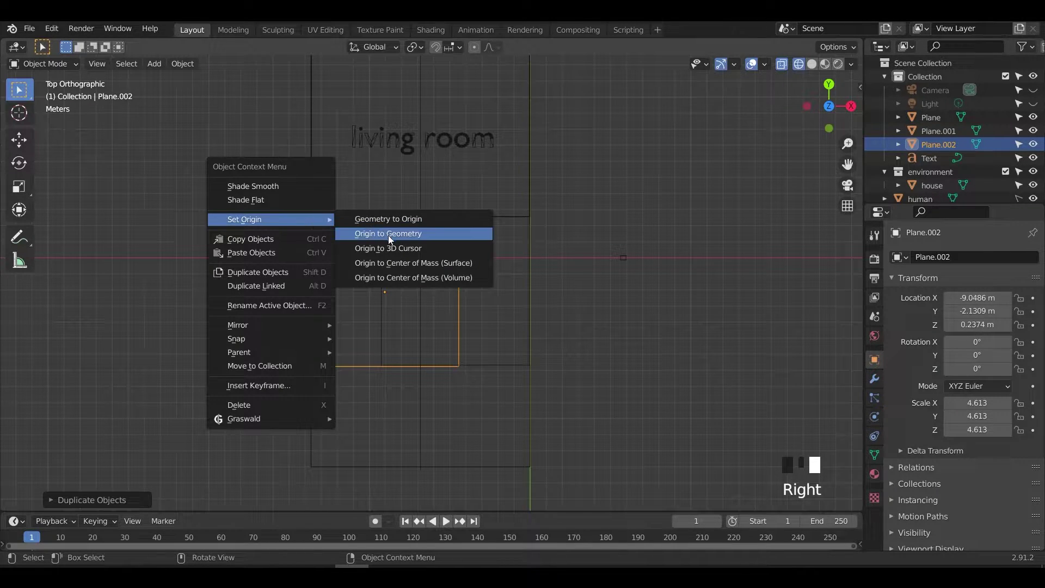
click(396, 247)
key(s)
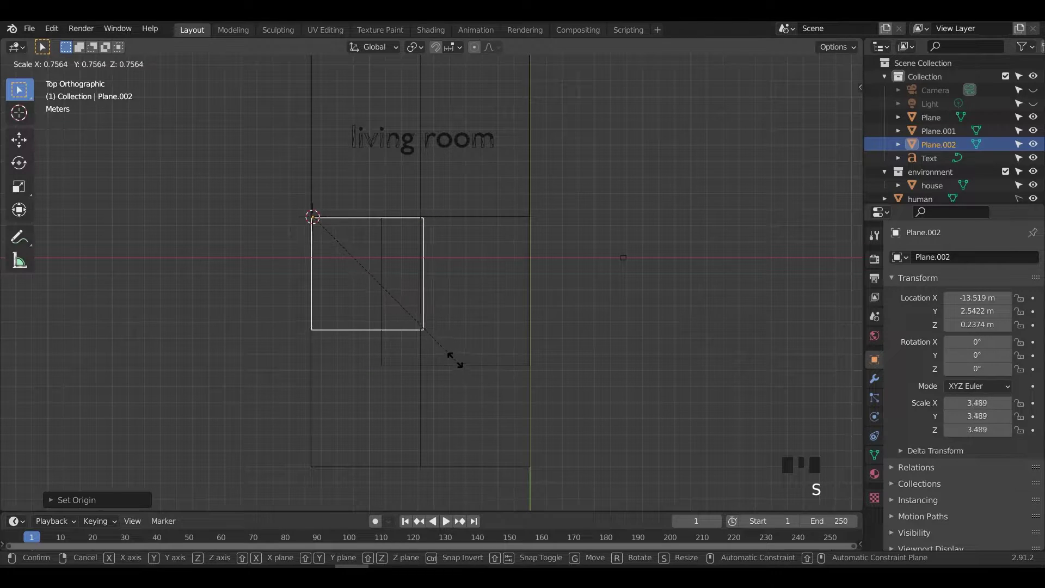
right_click(465, 370)
key(s)
key(x)
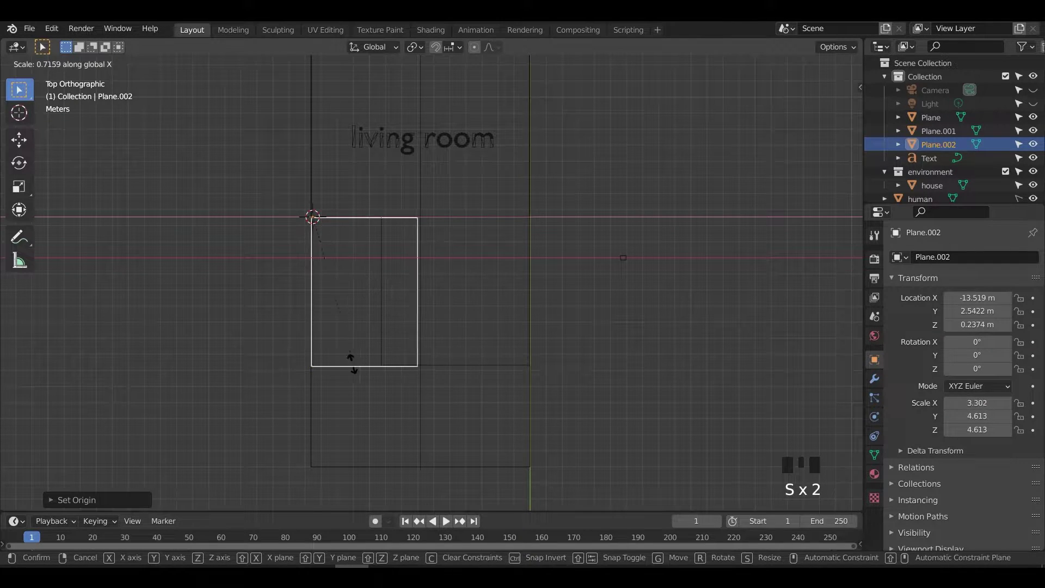
click(319, 320)
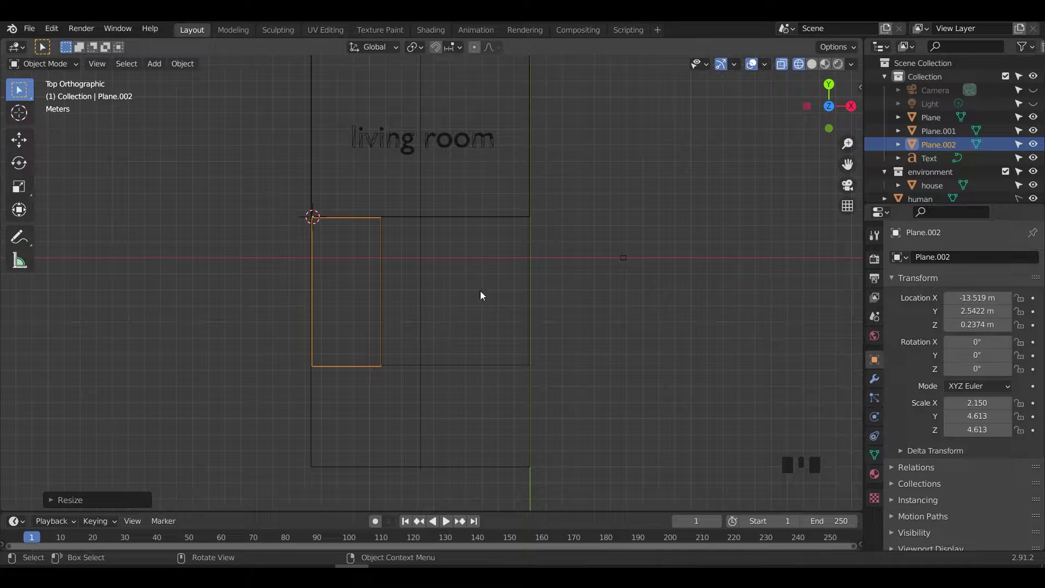
- Rename the narrow plane at the house's left edge as stairs
key(F2)
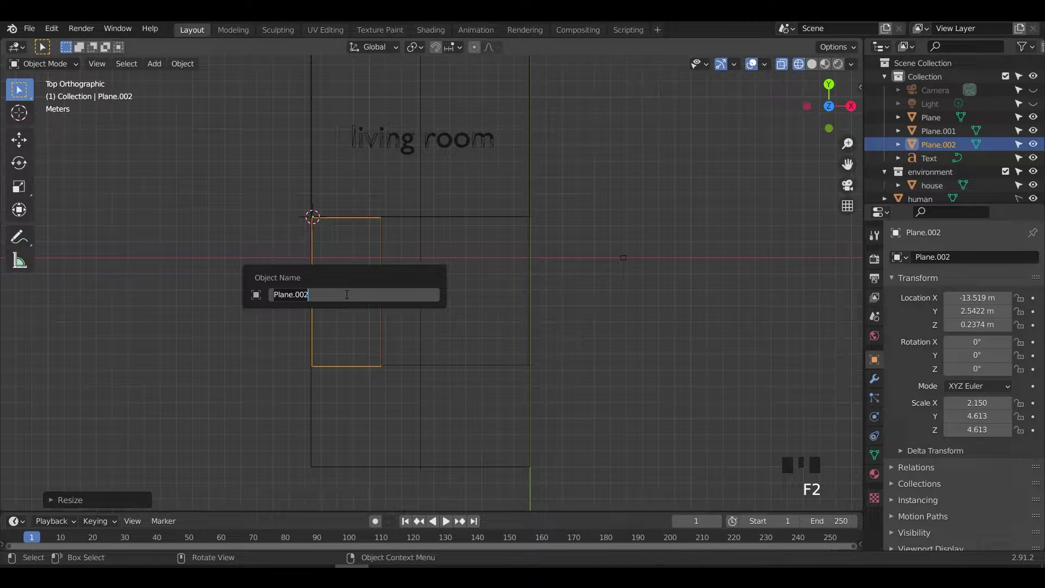
text(stairs)
key(Return)
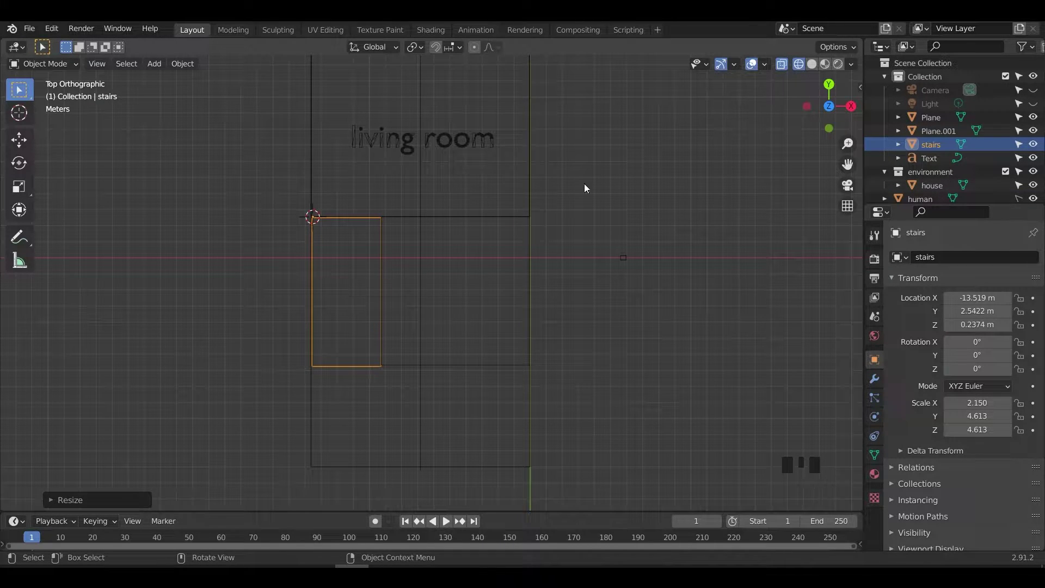
- Box-select the square room plane beside the stairs plane and rename the active object as kitchen
click(538, 301)
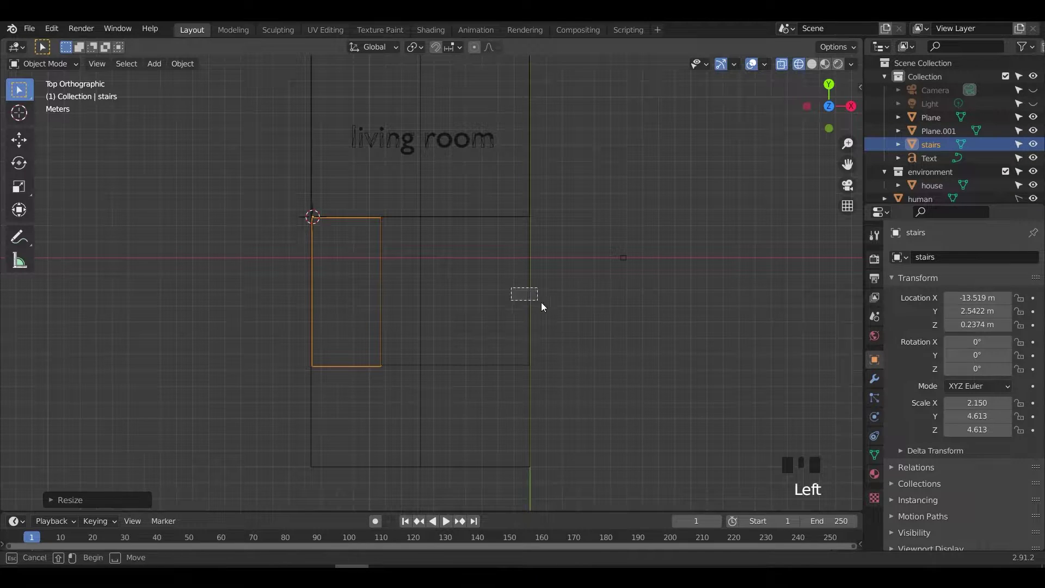
click(417, 356)
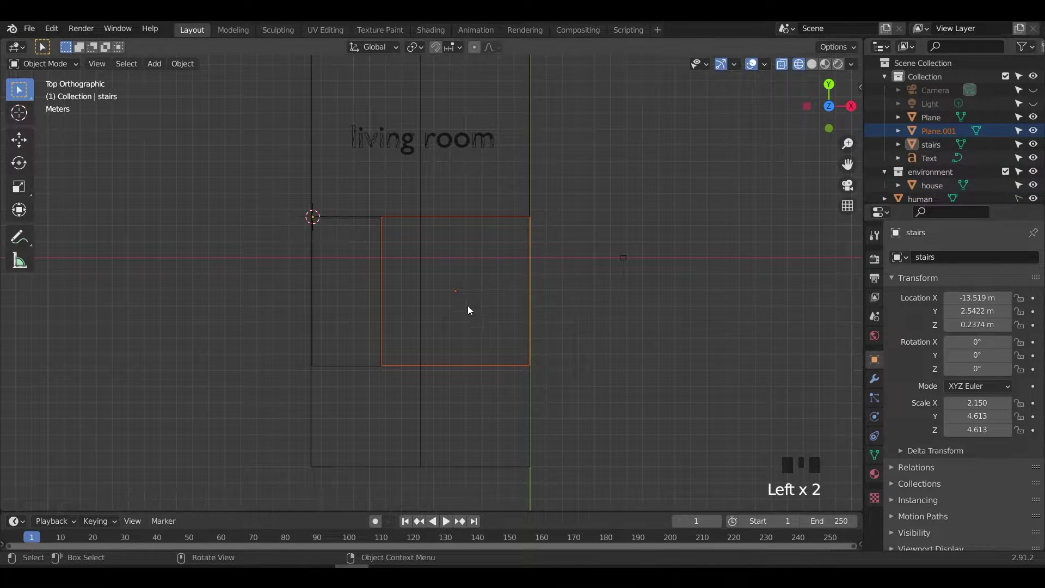
key(F2)
text(ki)
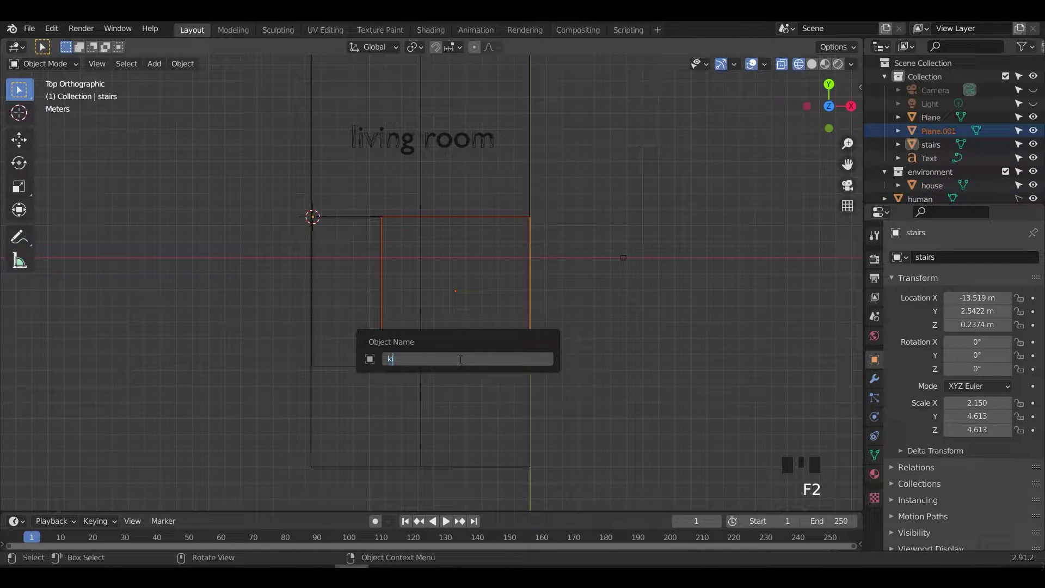
text(tchen)
key(Return)
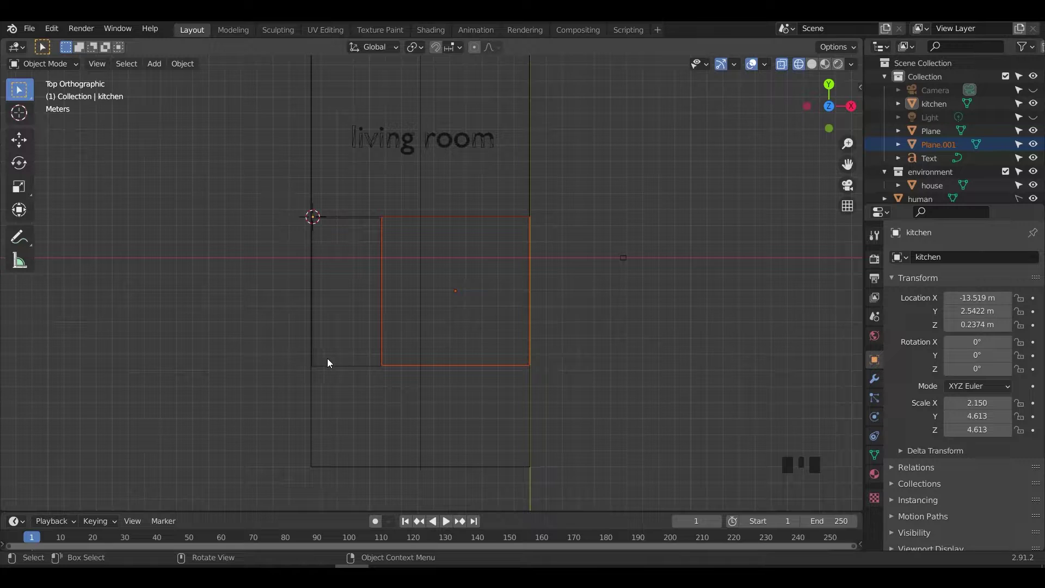
- Duplicate the narrow plane down to the house's lower-left corner and set the copy's origin to its geometry
click(360, 367)
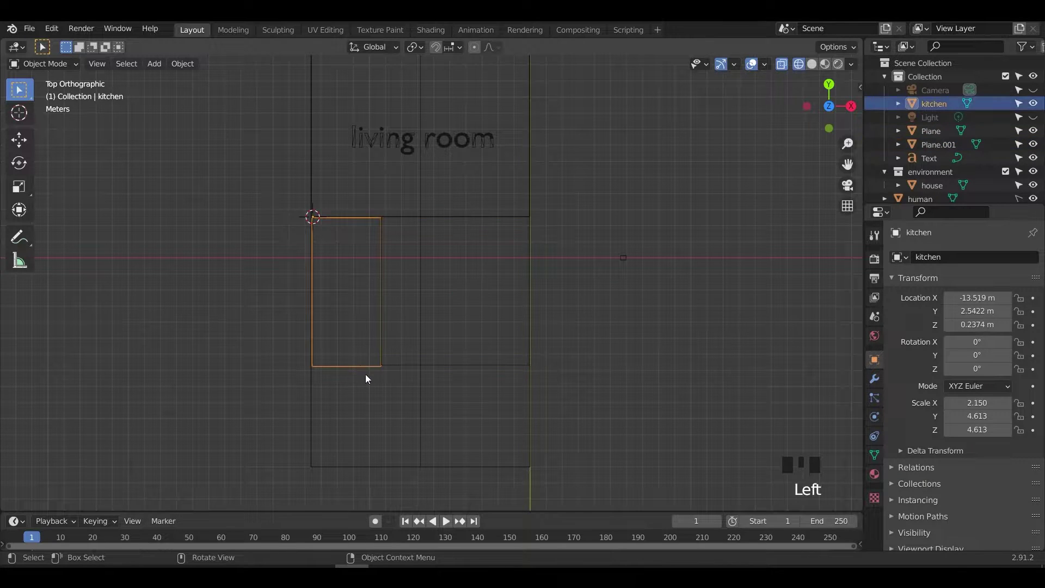
key(shift+d)
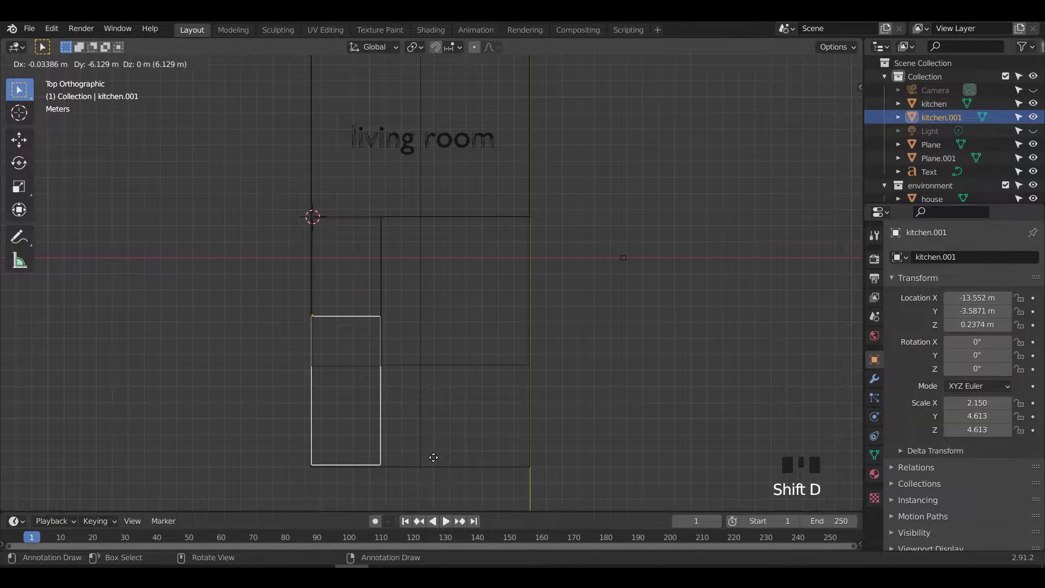
click(435, 464)
right_click(379, 422)
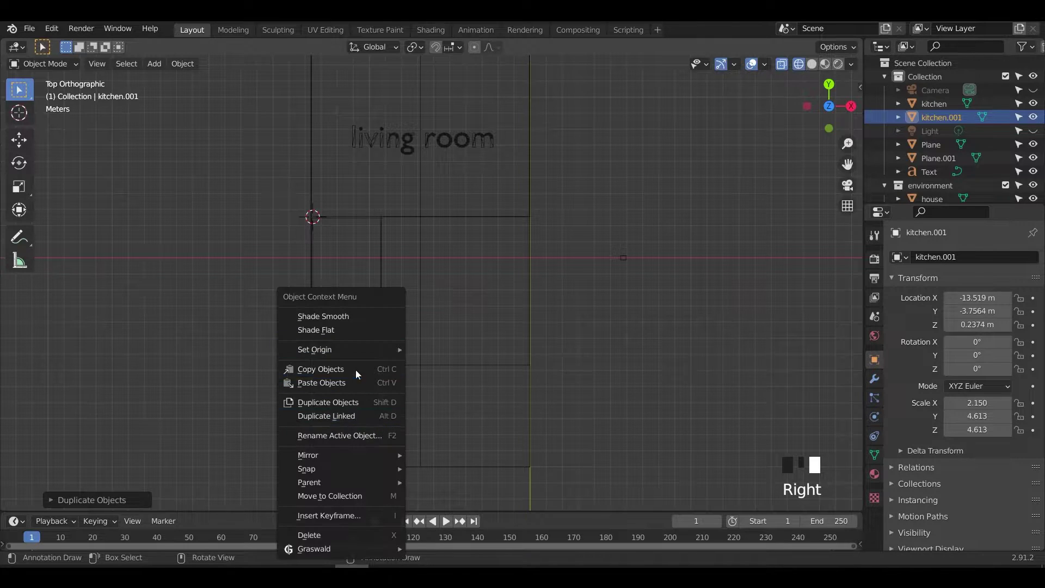
mouse_move(375, 350)
click(464, 364)
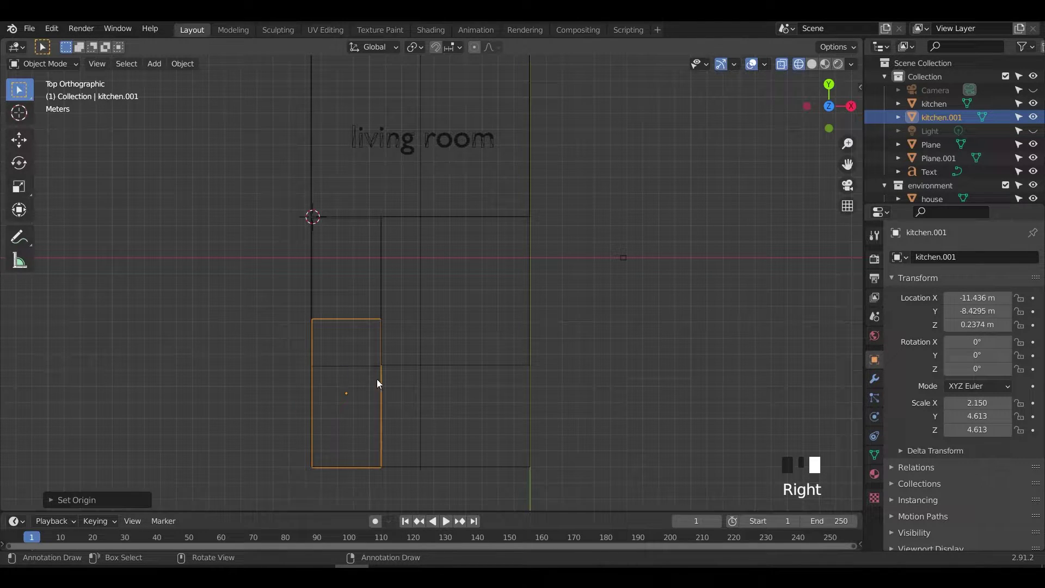
- Rotate the copy by 90 degrees and move it against the house's left edge, directly below the narrow plane
key(s)
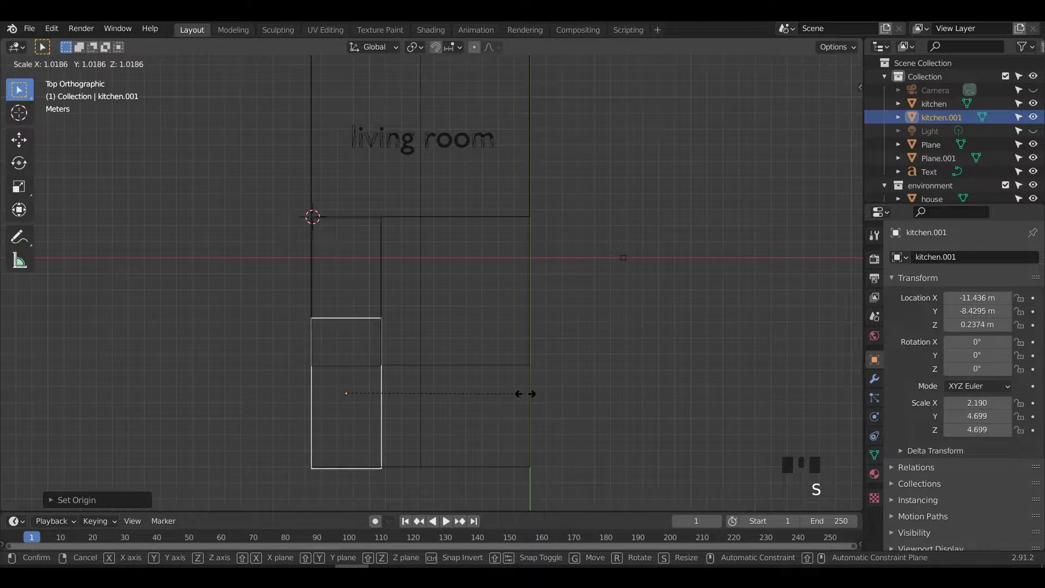
text(r90)
key(Return)
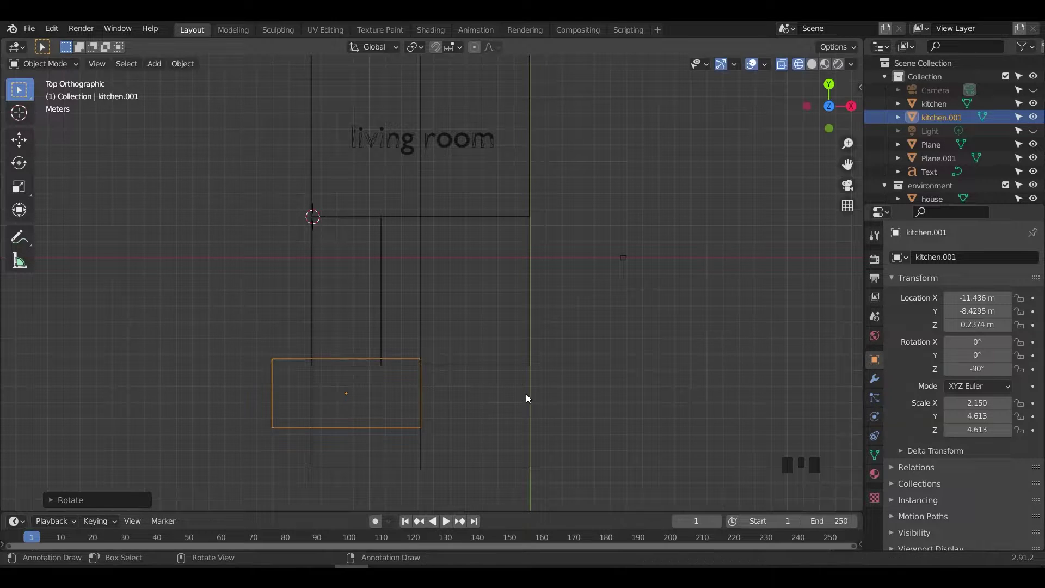
key(g)
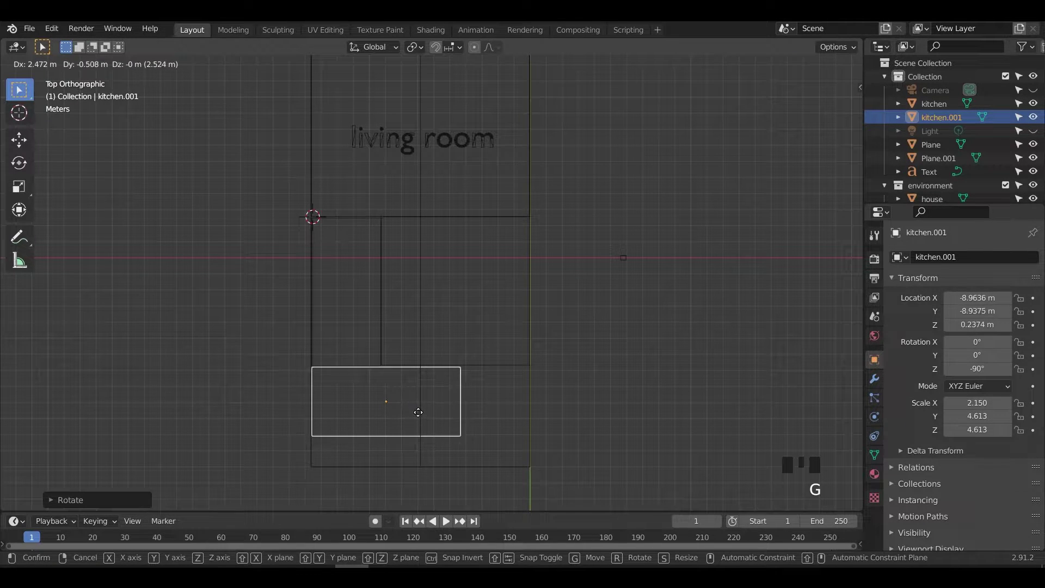
click(418, 412)
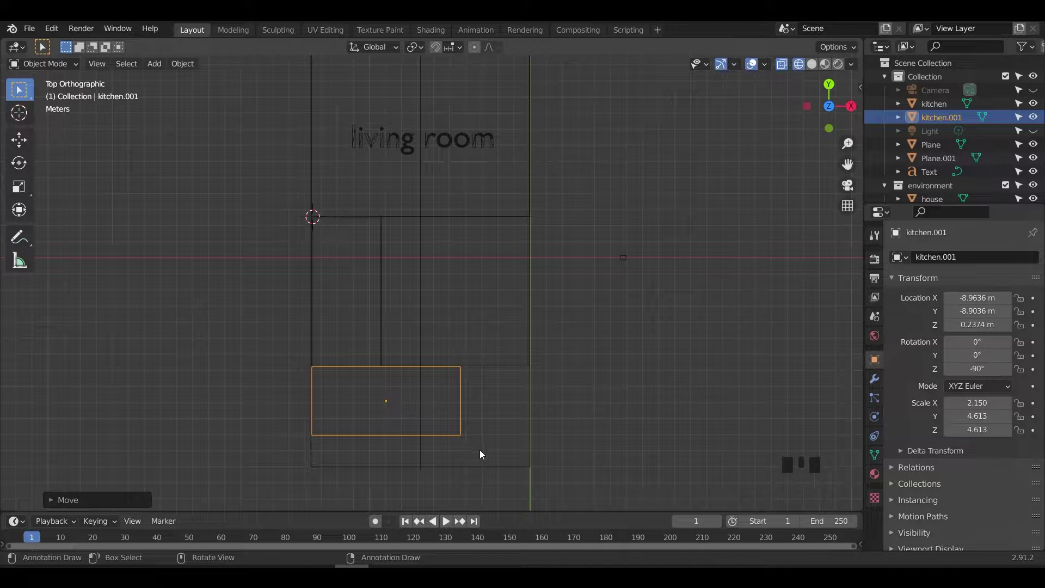
- Enlarge the rotated plane to a scale of about 2.78 by 5.97 and realign it with the house's left edge below the upper rooms
key(s)
click(506, 466)
key(g)
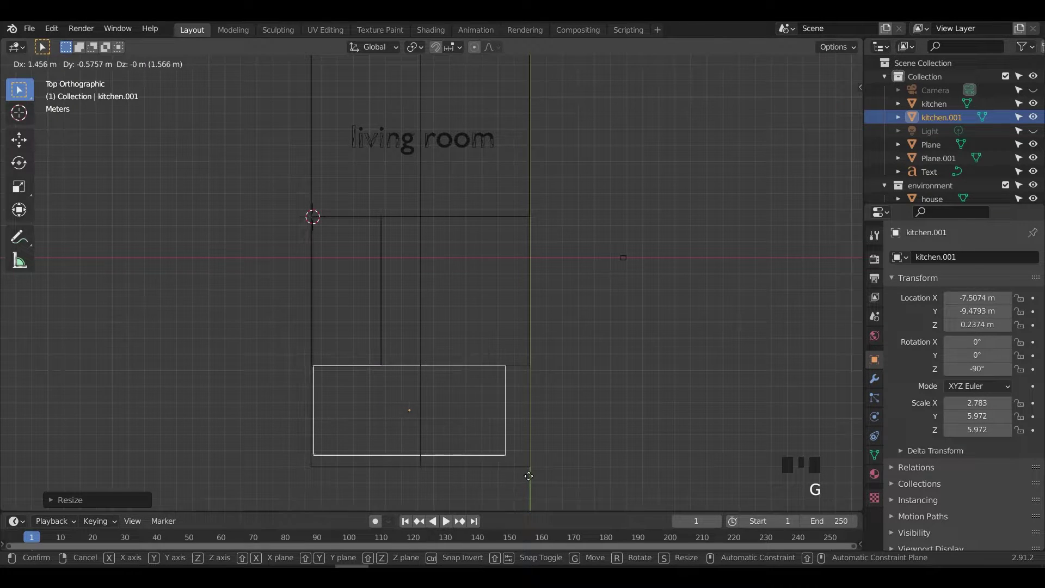
click(526, 475)
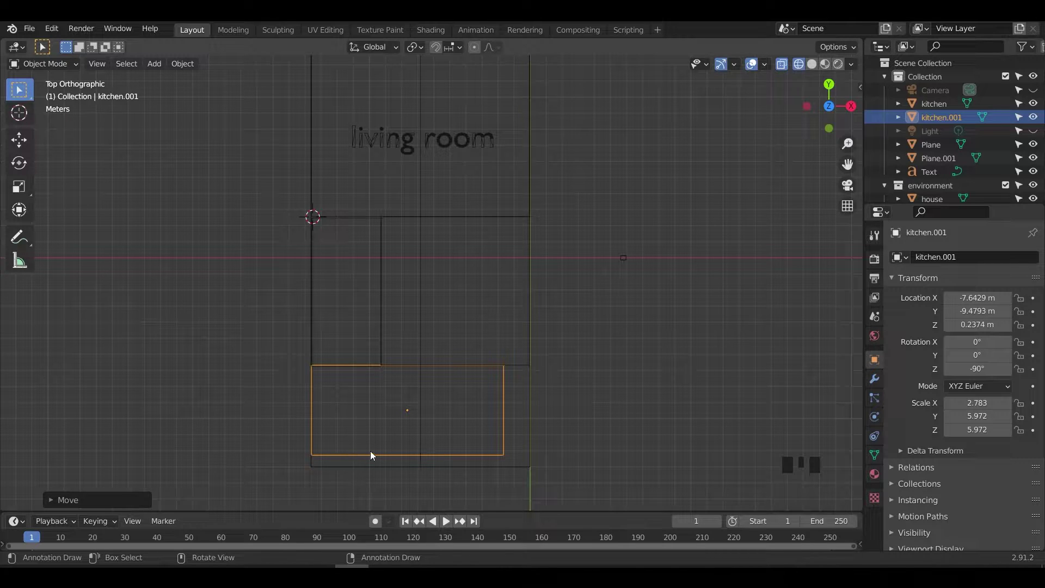
- Duplicate the enlarged plane directly below itself and shrink the copy along global Y to a scale of about 1.76
key(shift+d)
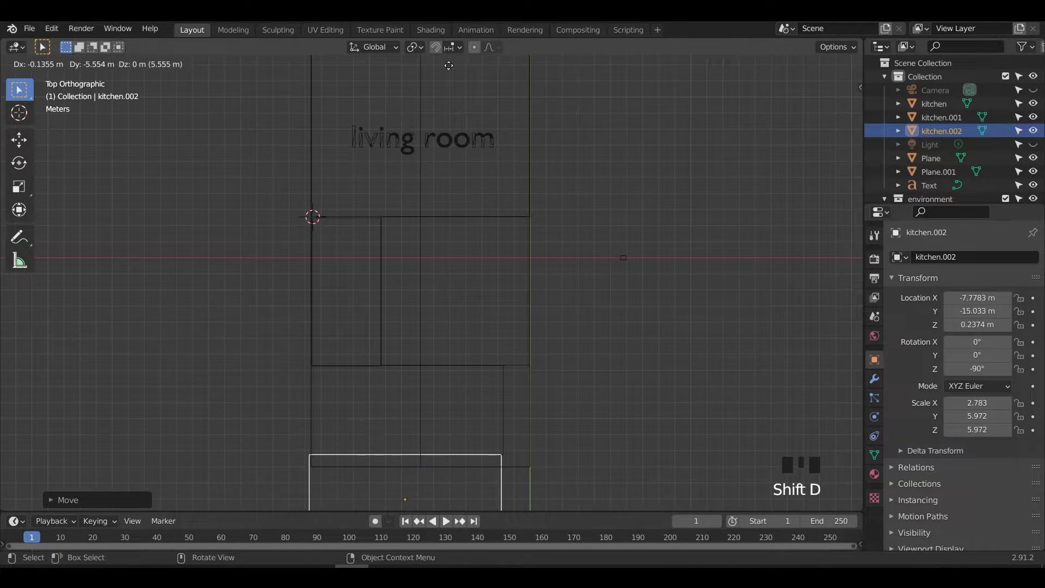
click(452, 66)
key(s)
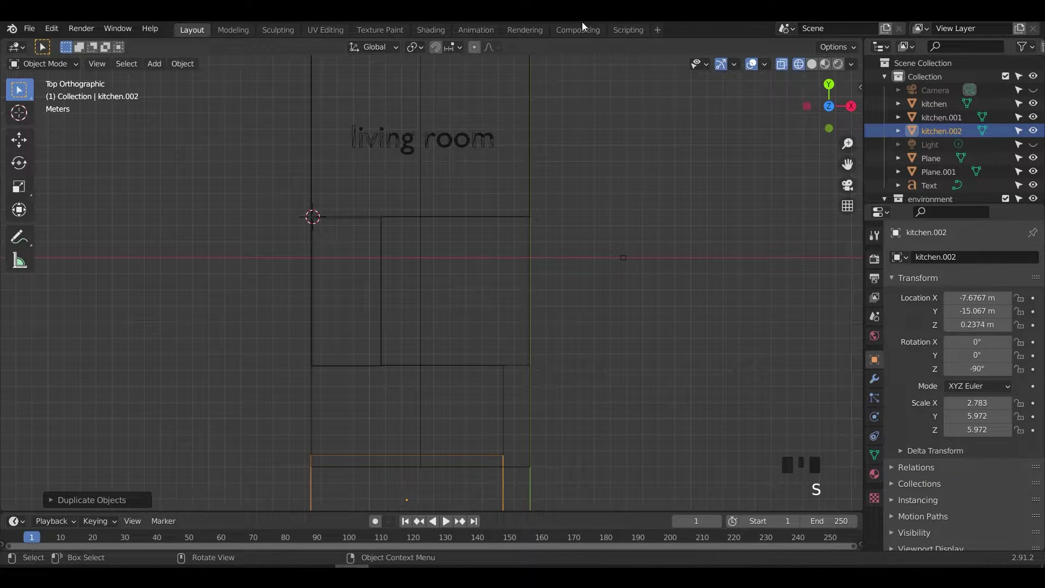
key(y)
key(s)
key(y)
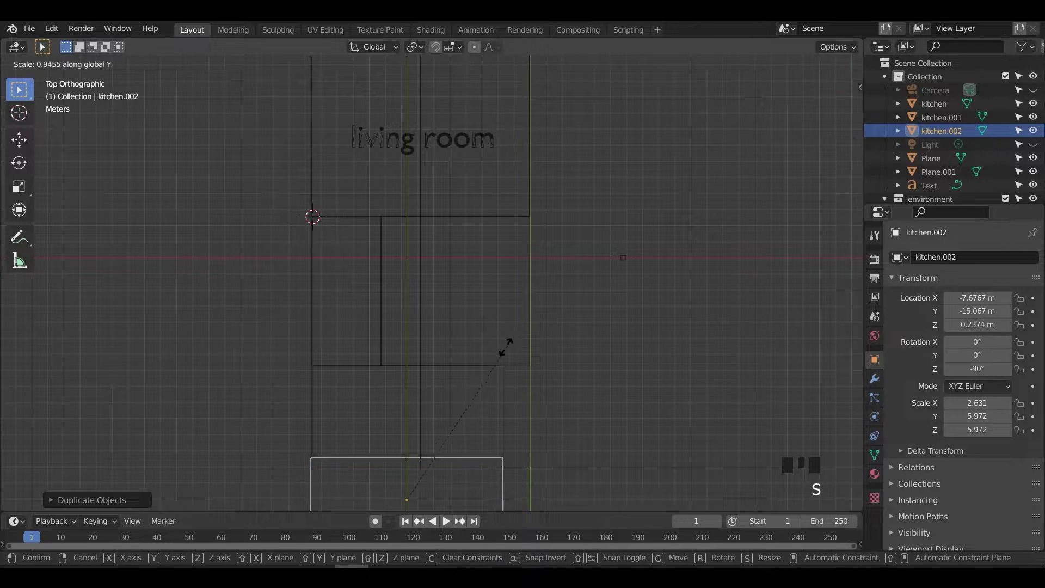
click(467, 394)
- Move the shortened copy up over the enlarged plane and flatten it along global Y to a scale of about 0.27
key(g)
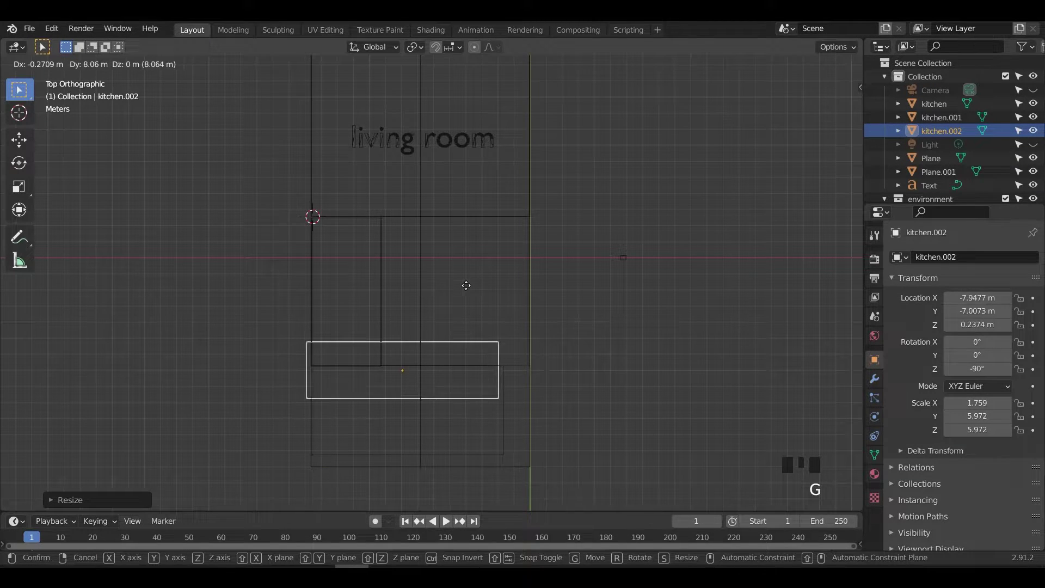
click(535, 314)
key(s)
key(y)
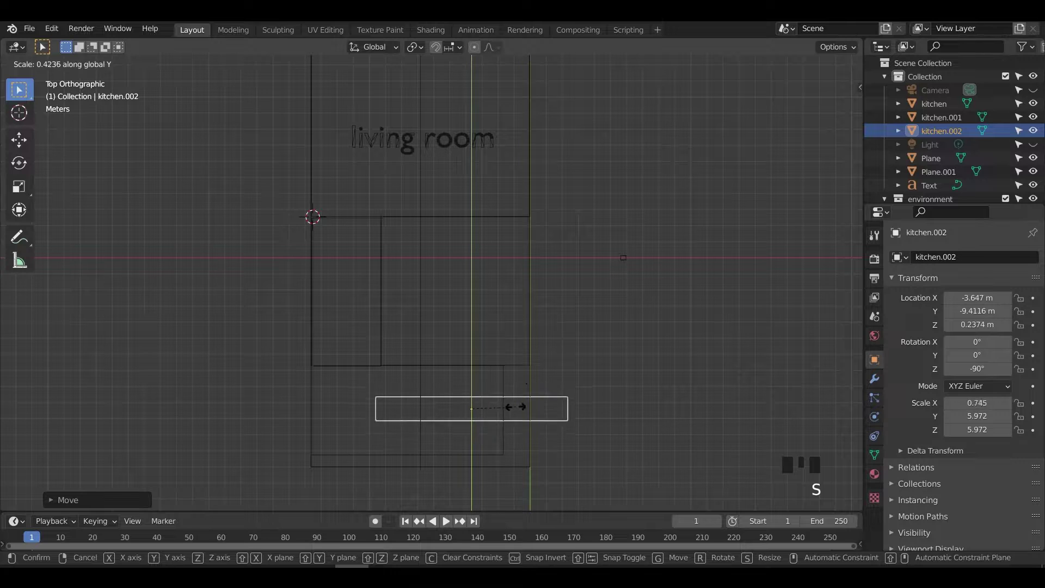
click(490, 413)
- Move the thin strip into the gap above the house's lower edge and scale it along Y to about 0.30 to fill the gap
key(g)
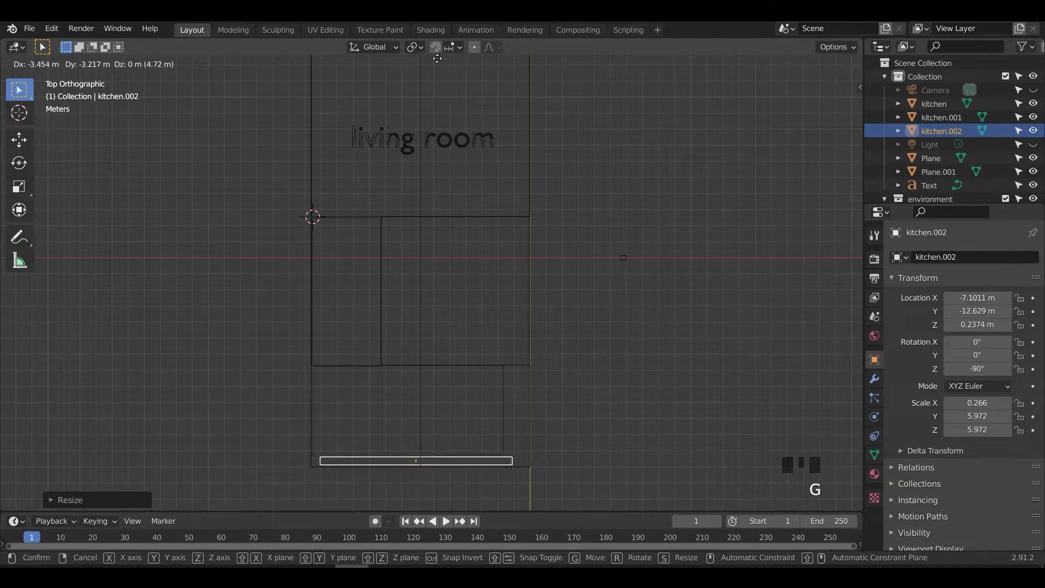
click(430, 63)
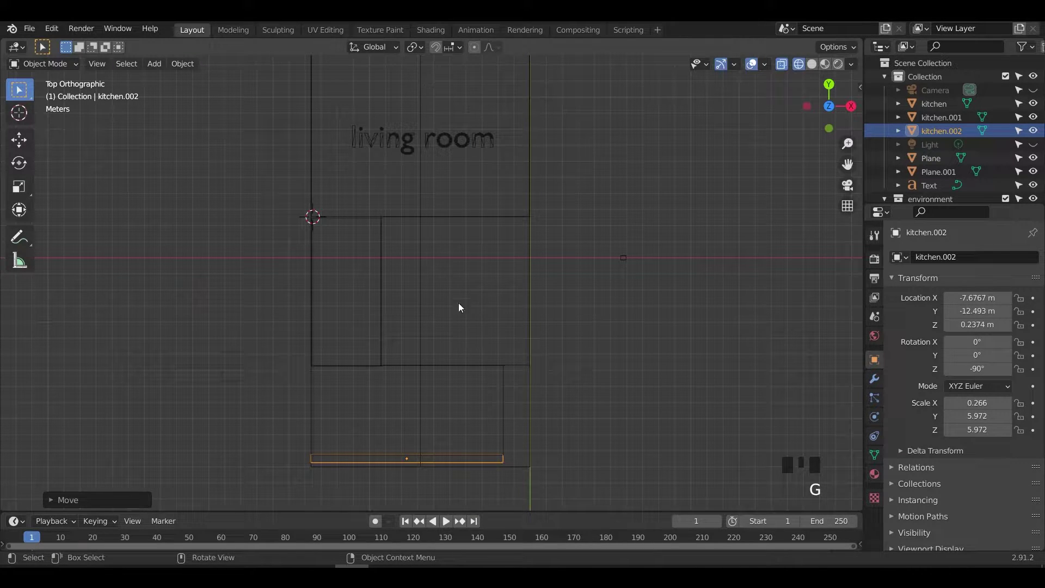
key(g)
key(y)
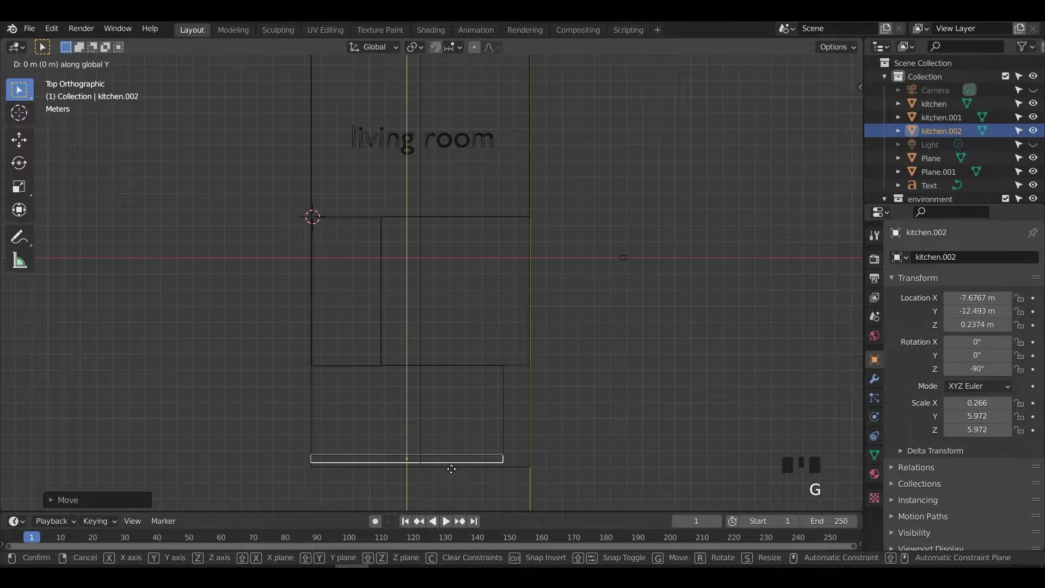
key(s)
key(y)
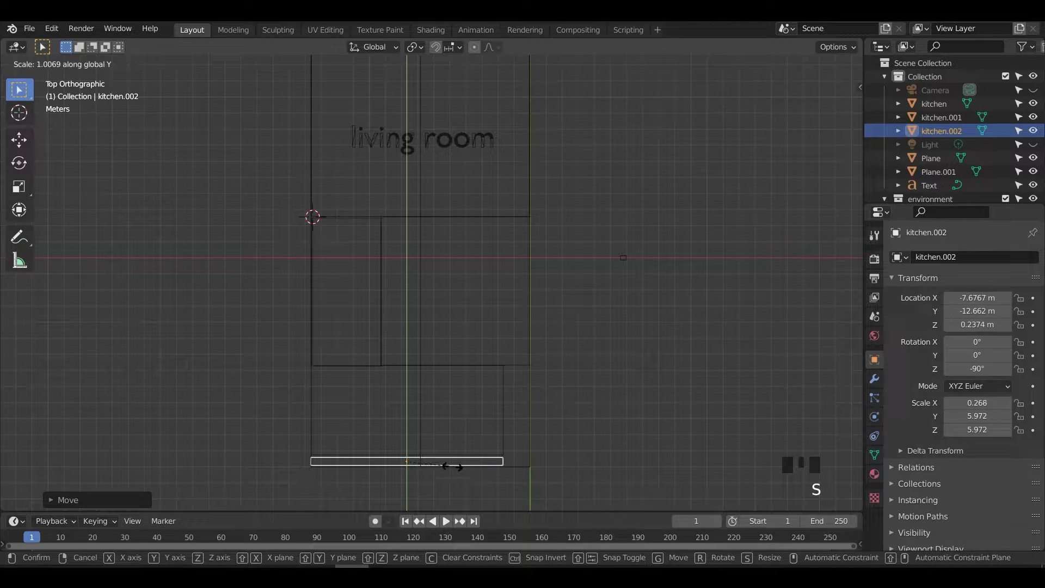
click(457, 478)
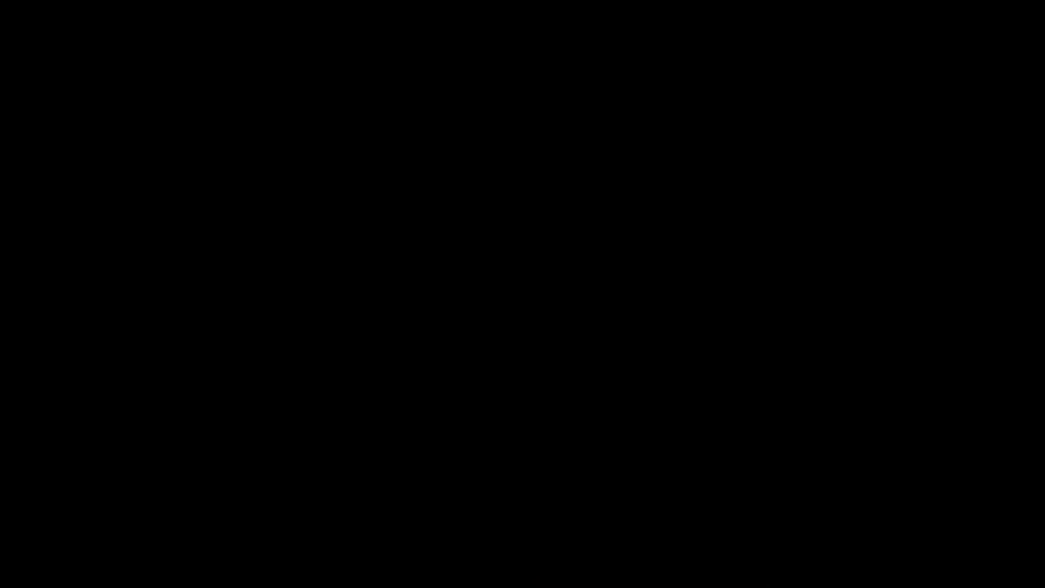
- Rename the thin strip as window_back
key(F2)
text(window)
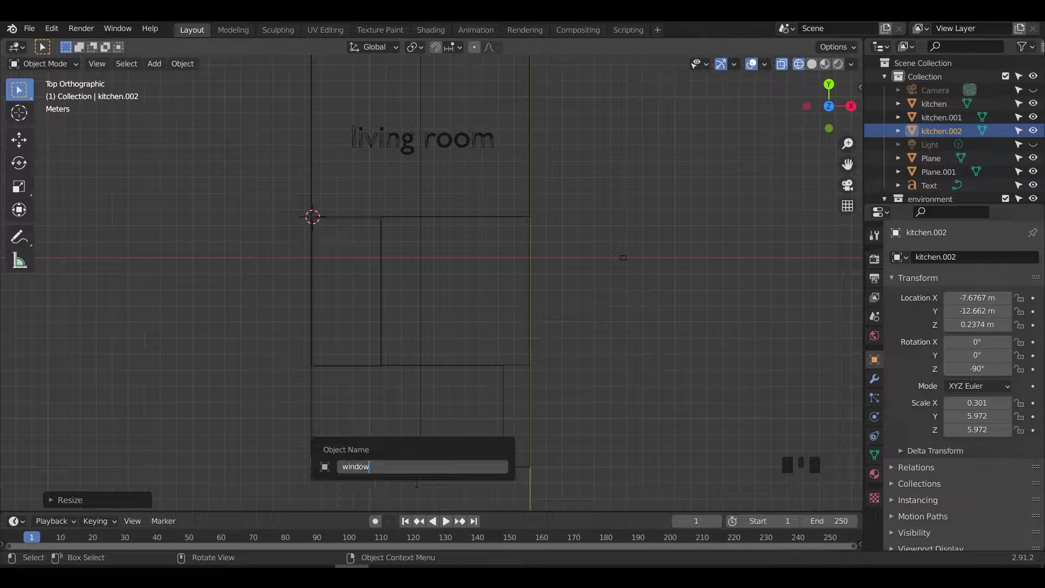
text(_back)
key(Return)
- Rename the wide plane above the window strip as storeroom
click(499, 409)
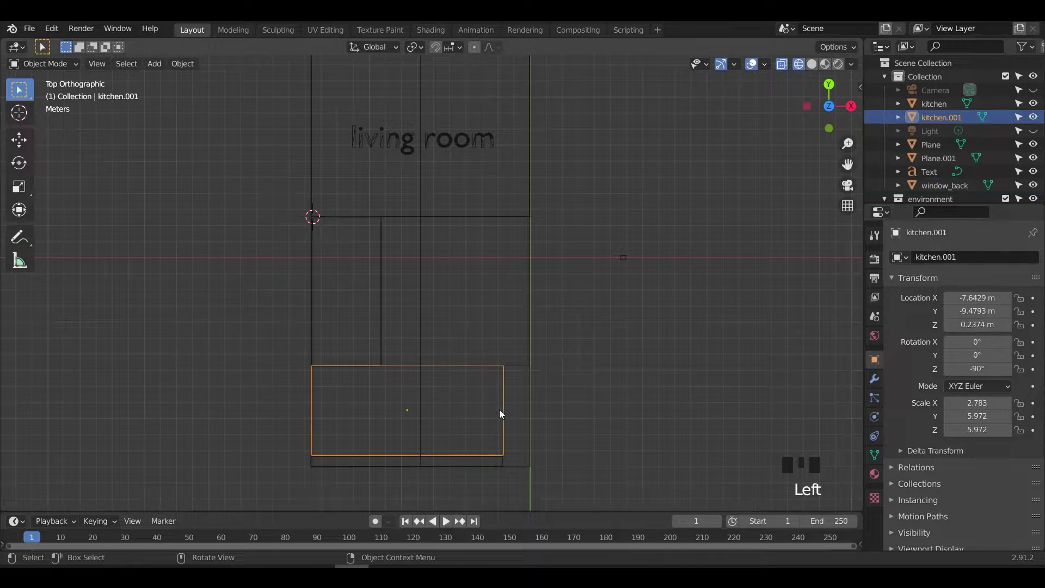
key(F2)
text(stor)
key(BackSpace)
key(BackSpace)
key(BackSpace)
key(BackSpace)
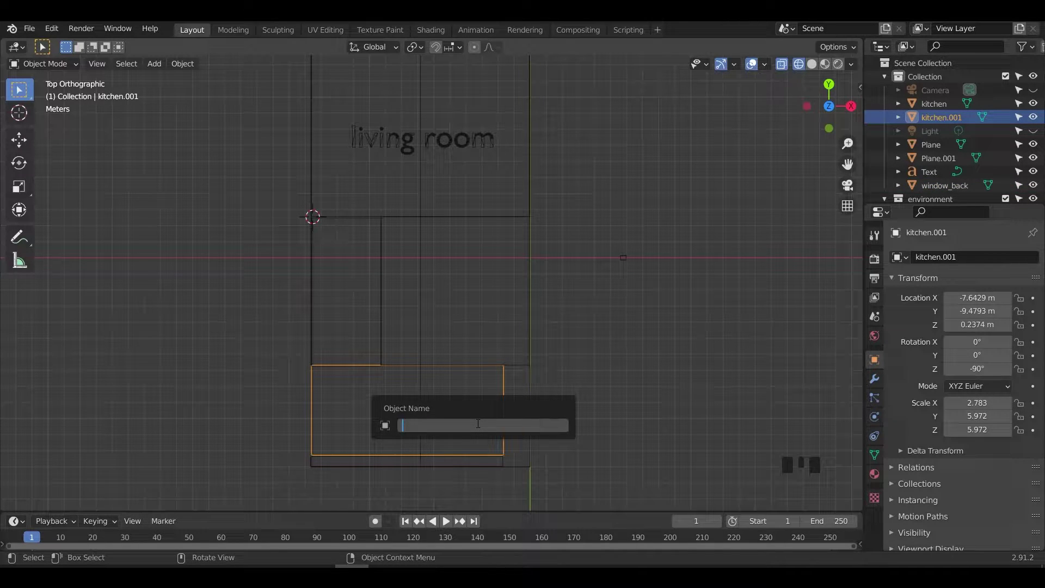
text(storeroom)
key(Return)
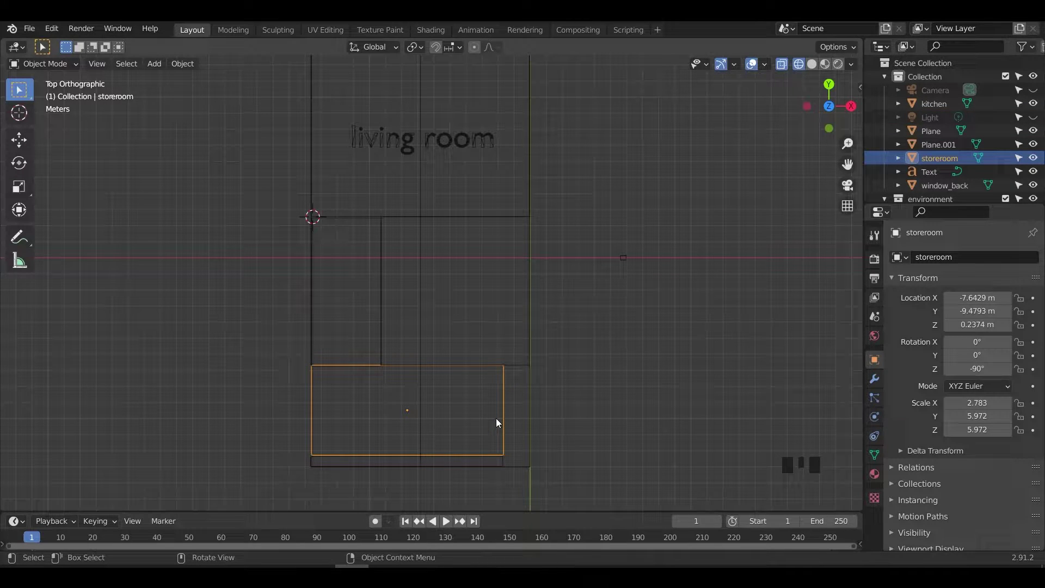
- Reduce the storeroom plane's depth to a scale of 2.714 and move it against the house's right edge
key(s)
key(y)
click(506, 409)
key(g)
key(s)
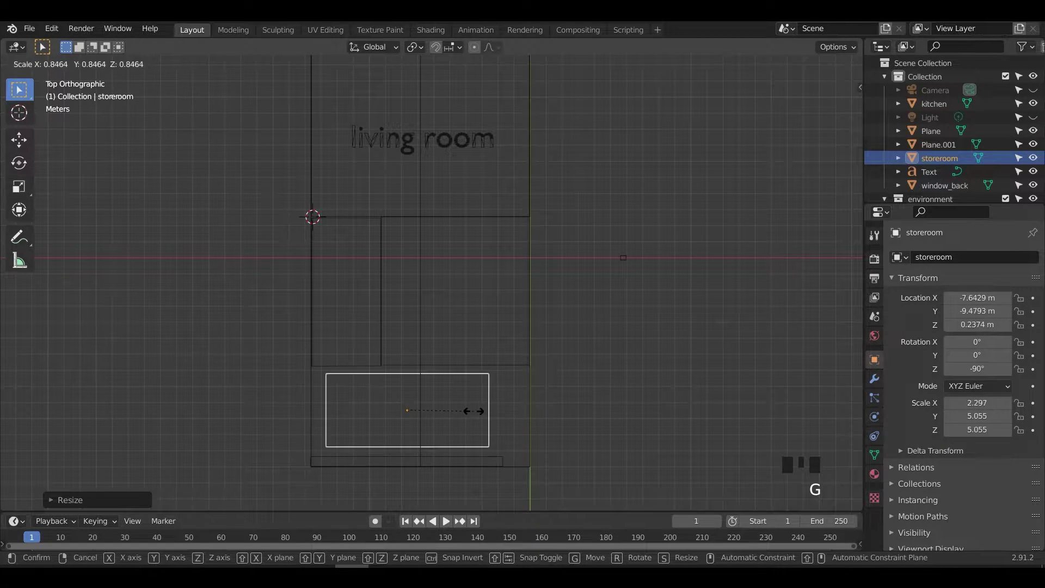
click(474, 410)
key(g)
click(289, 398)
- Narrow the storeroom plane to a Y scale of 4.114 and move it flush with the house's right edge
key(s)
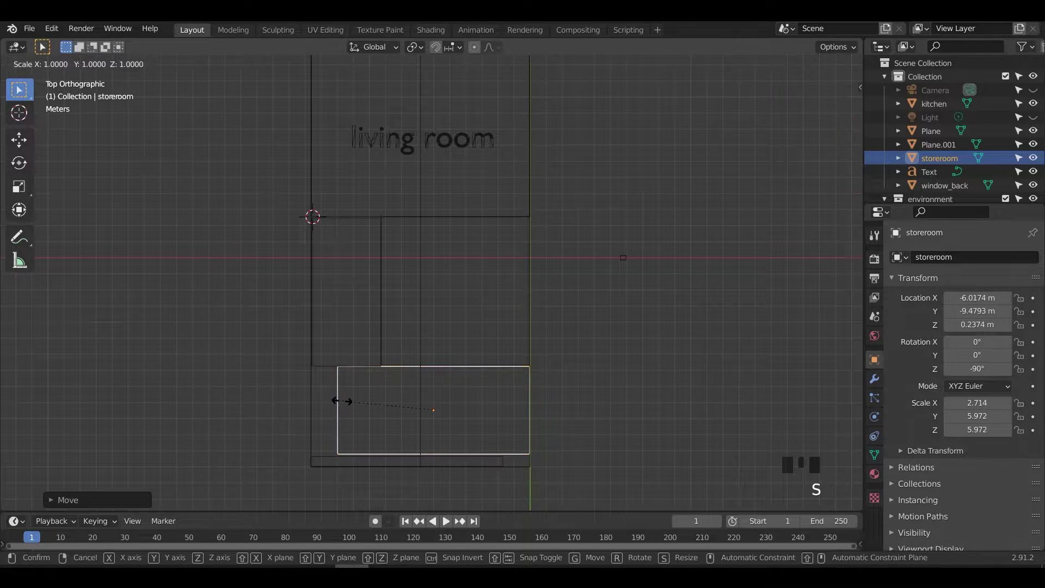
key(y)
click(371, 400)
key(g)
click(405, 399)
- Duplicate the storeroom plane to the house's left edge and name the copy toilet
key(shift+d)
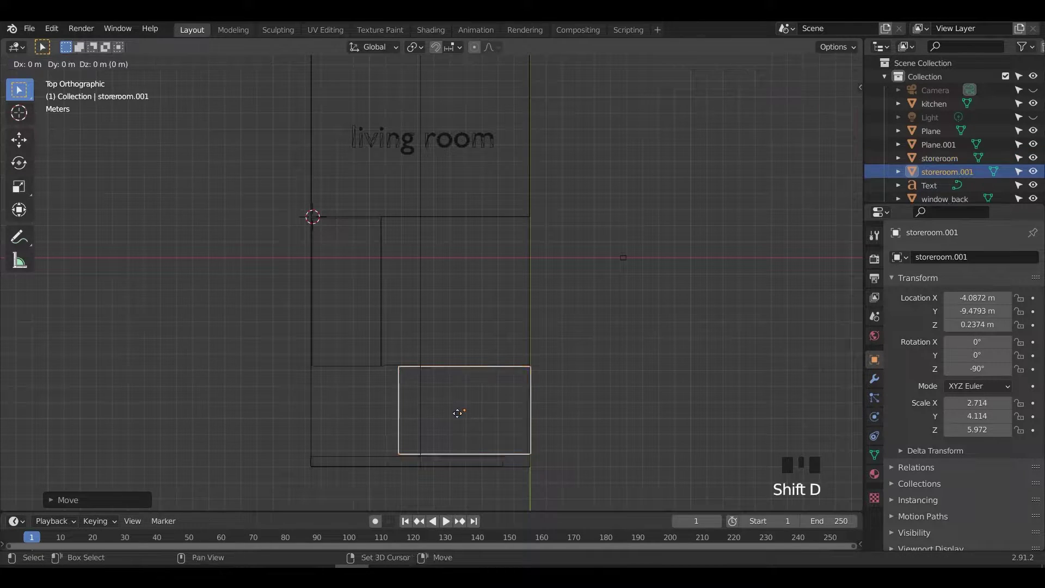
click(377, 413)
key(F2)
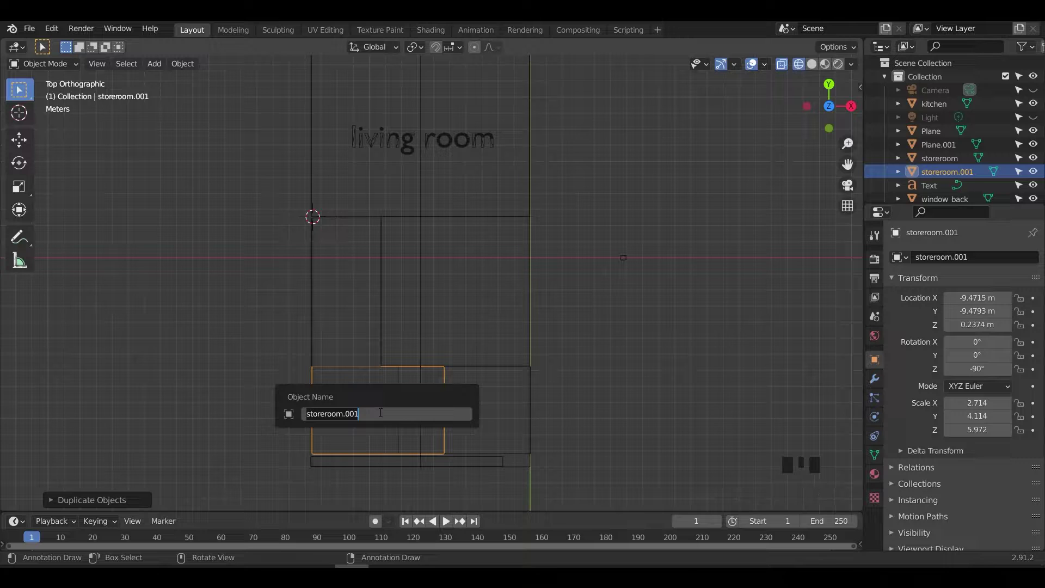
text(toilet)
key(Return)
- Narrow the toilet plane to a Y scale of 2.748 and move it along X to fill the space beside the storeroom
key(s)
key(y)
click(467, 440)
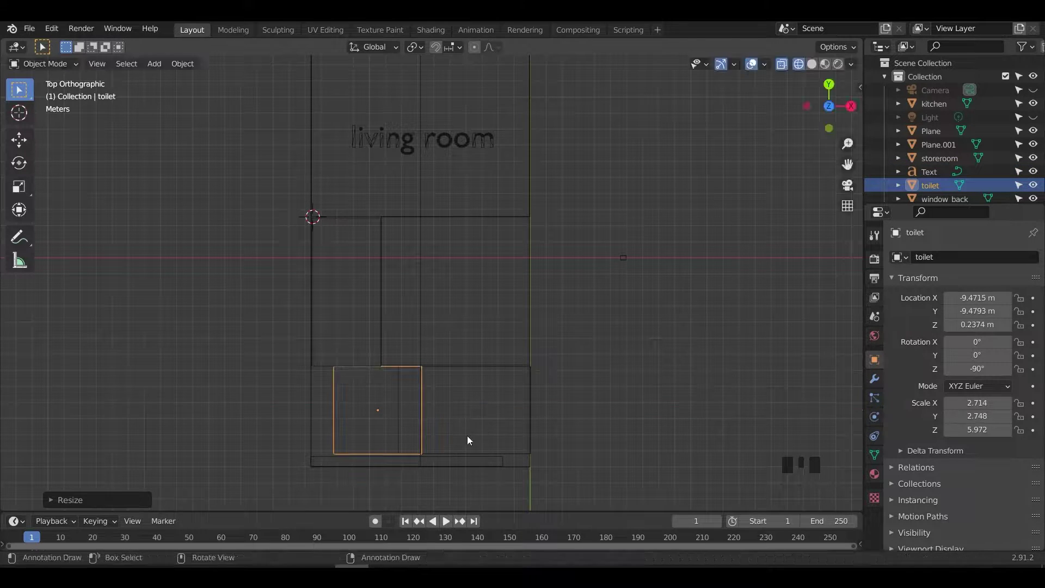
key(g)
key(x)
click(446, 438)
- Lengthen the window_back strip to a Y scale of 6.729 and move it along X to span the house's full width
scroll(512, 442, up, 1)
click(511, 497)
key(s)
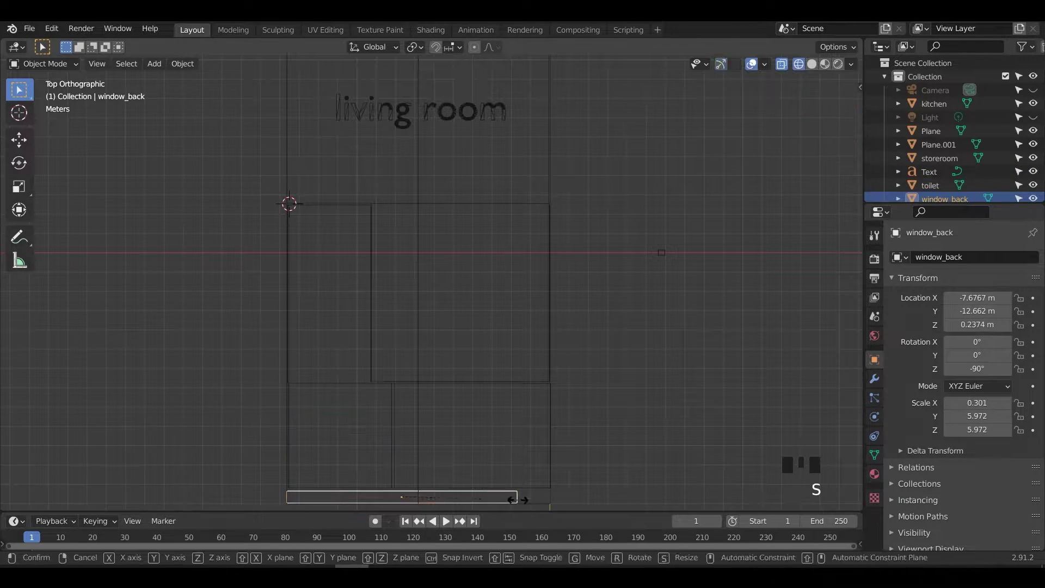
key(y)
click(545, 497)
key(g)
key(x)
click(553, 497)
scroll(549, 461, down, 1)
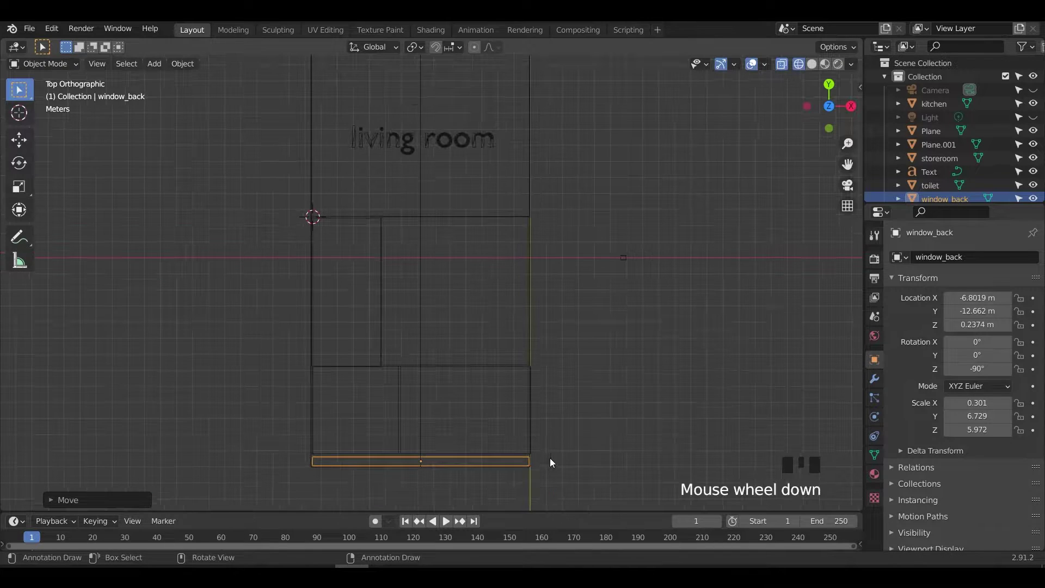
- Duplicate the storeroom plane, narrow the copy along X to a strip of Y scale 0.235, and place it at the storeroom's outer edge
click(425, 397)
click(811, 65)
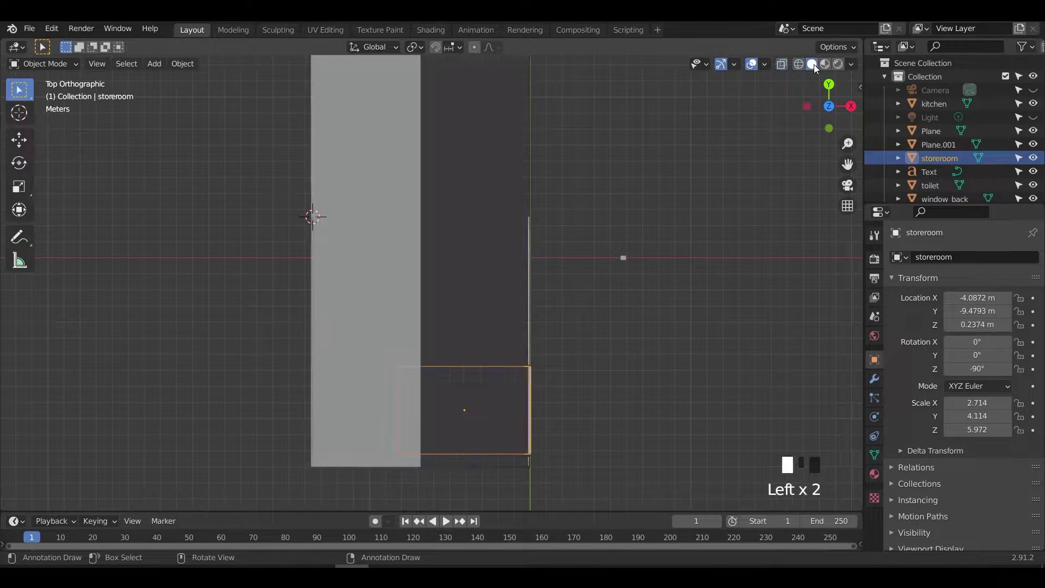
key(shift+z)
key(shift+d)
click(586, 413)
key(s)
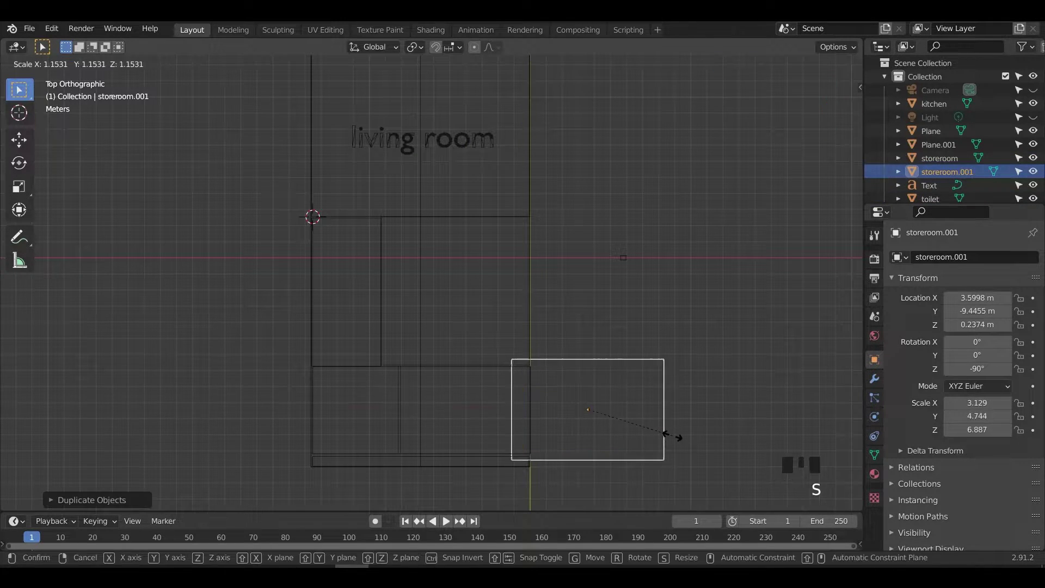
key(x)
click(599, 414)
key(g)
key(x)
click(531, 410)
- Rename the narrow strip at the storeroom's outer edge as door_back
key(F2)
text(door_back)
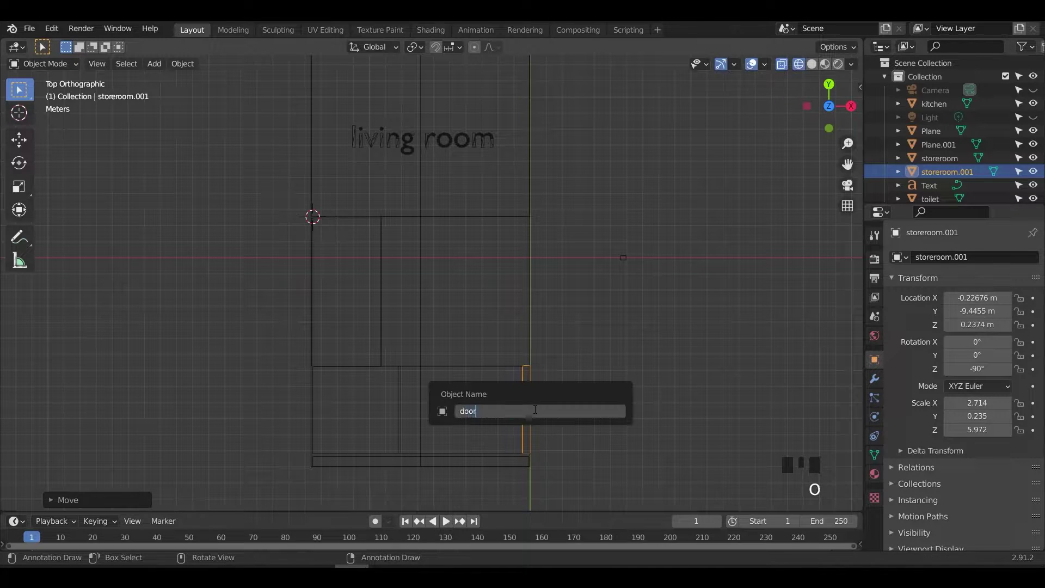
key(Return)
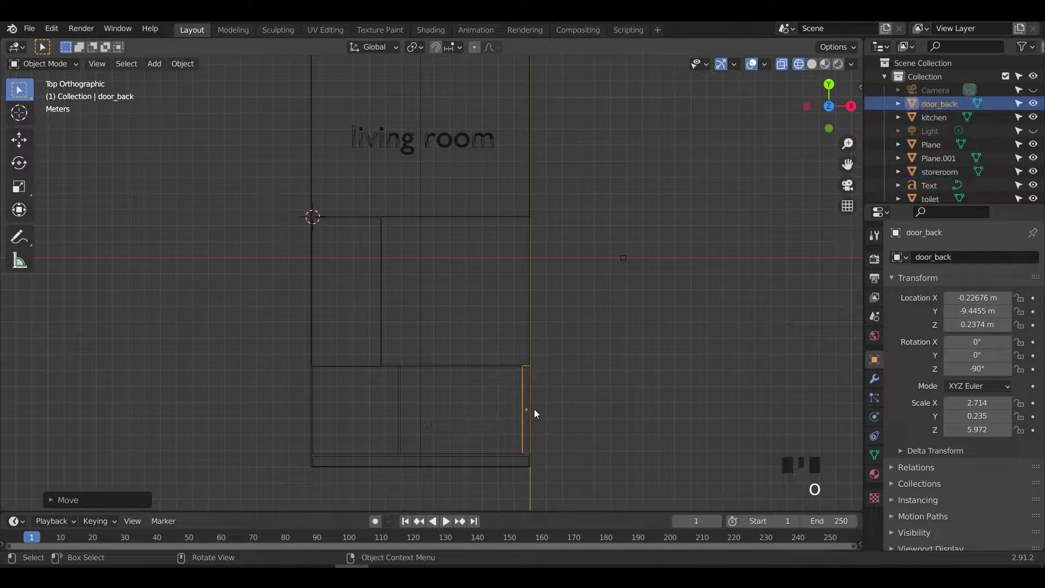
click(321, 267)
drag(353, 277, 435, 305)
click(461, 311)
click(457, 321)
click(452, 329)
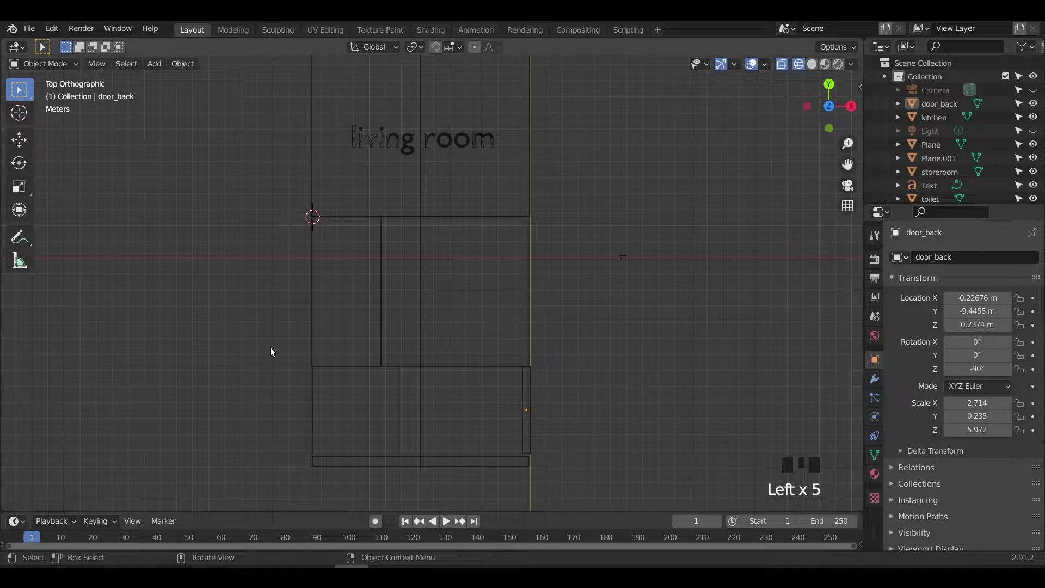
- Duplicate the house prism in place and flatten the copy along Z to a scale of about 4.03
middle_drag(272, 351, 416, 252)
key(KP_3)
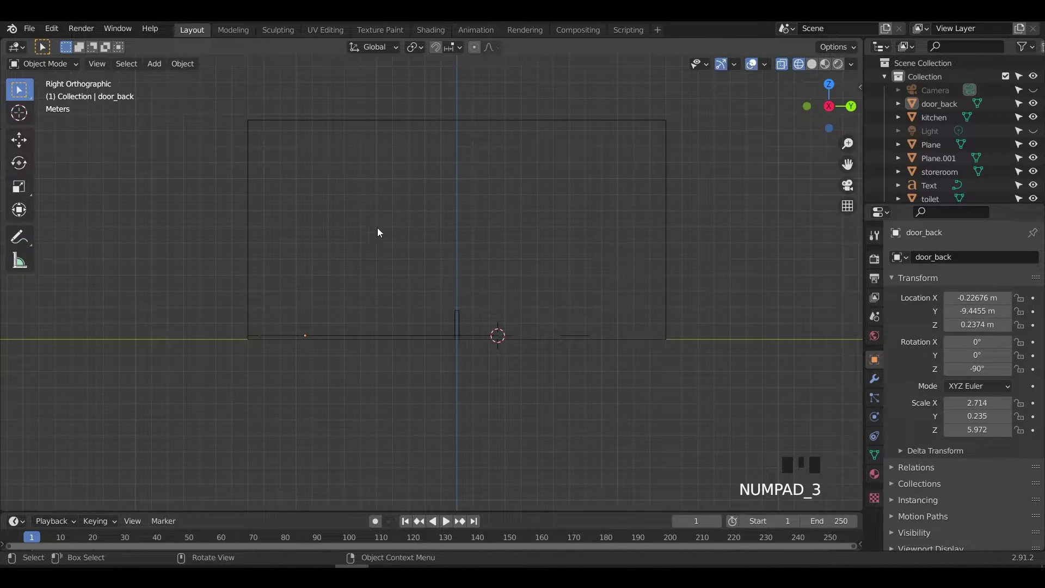
key(shift+d)
right_click(351, 194)
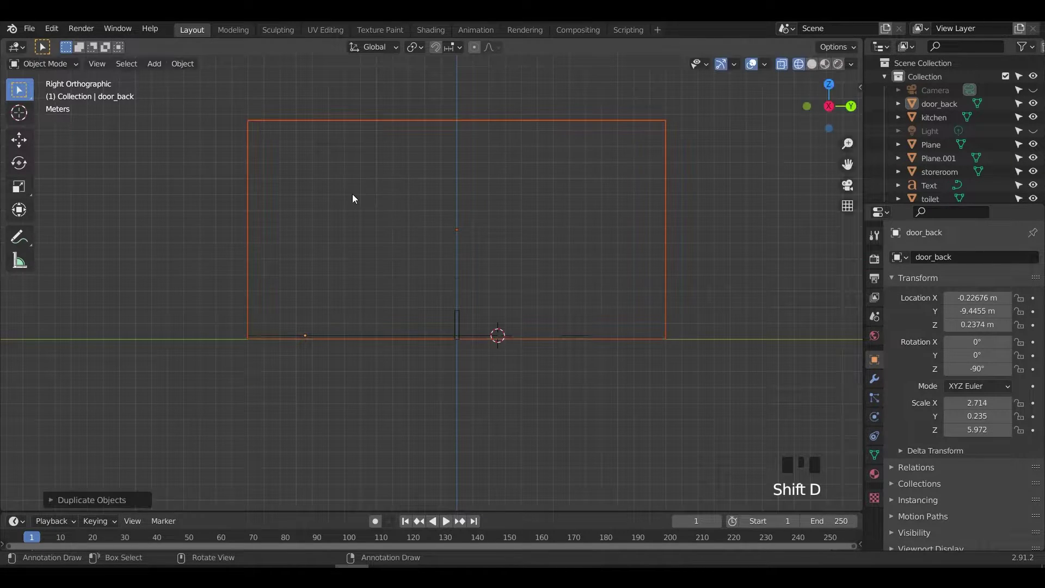
key(s)
key(z)
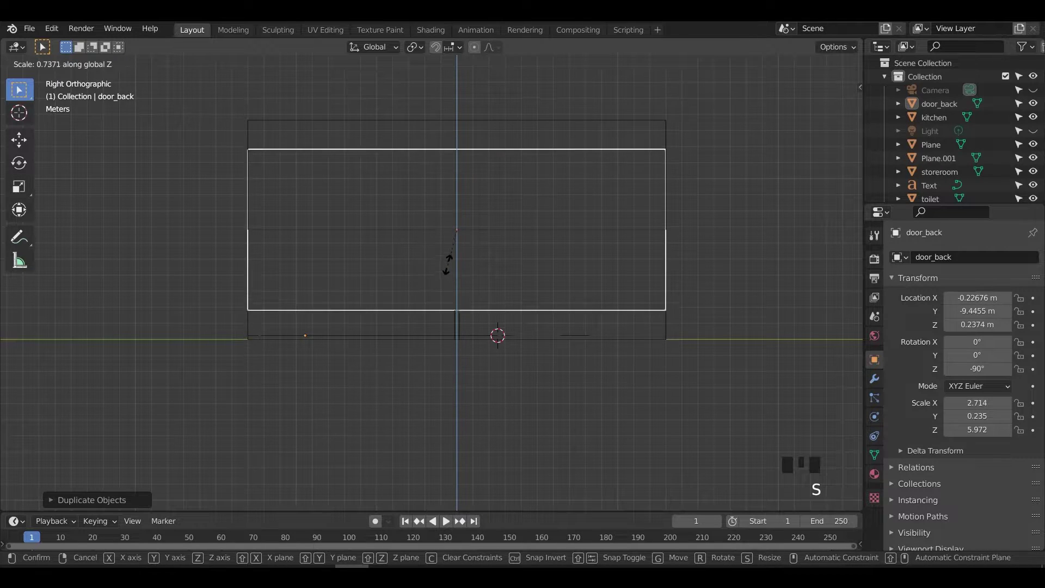
- Move the flattened house copy up to the roof ridge and scale it along X to about 4.01 to match the roof slopes
key(g)
middle_drag(452, 211, 329, 296)
key(s)
key(x)
click(544, 300)
key(KP_1)
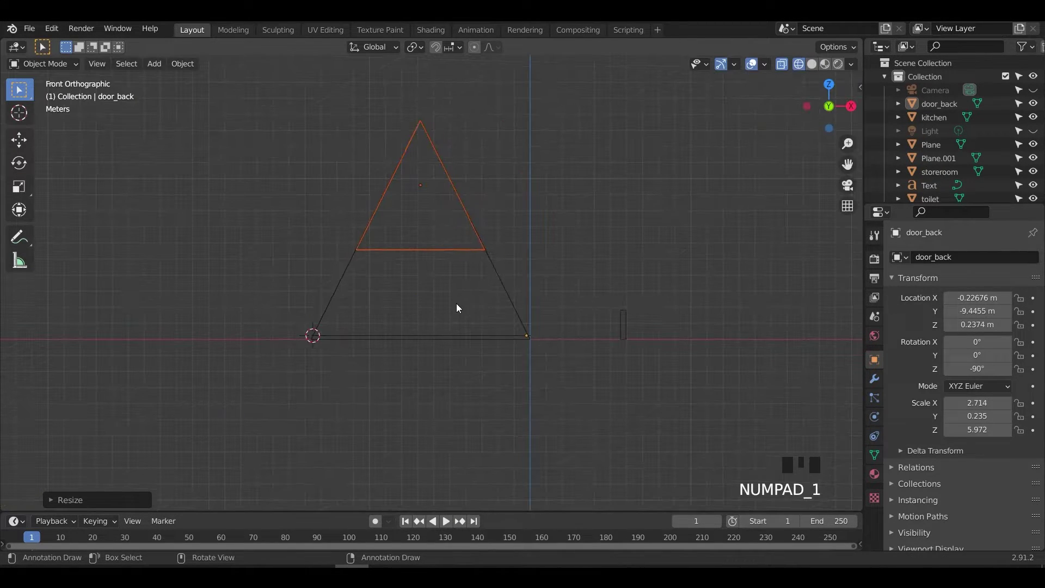
- Rename the active object, the back door strip, as 2F
key(F2)
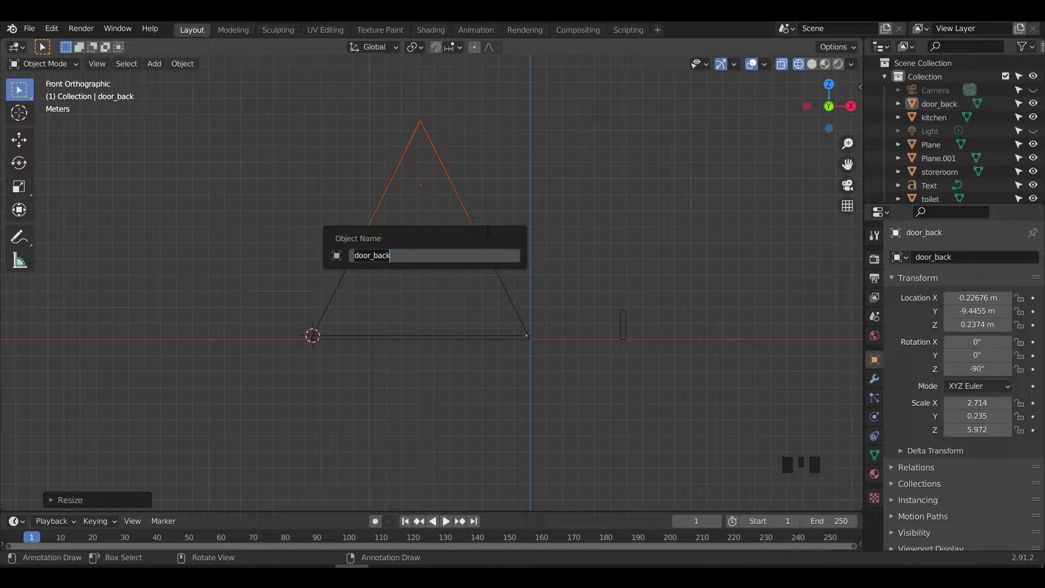
text(2F)
key(Return)
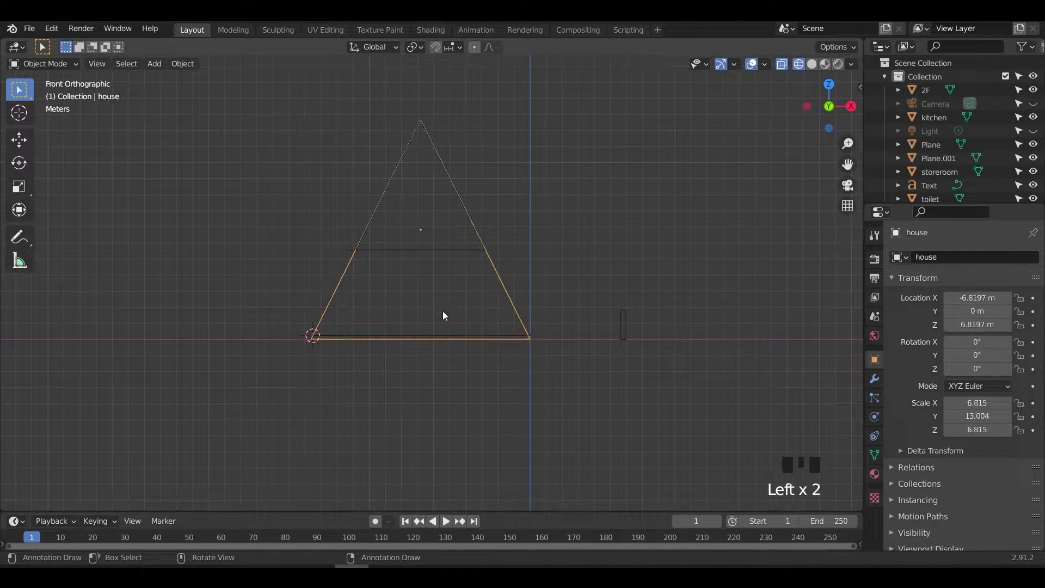
- Try to duplicate the house together with its upper prism and move the copies beside the original
click(413, 247)
drag(322, 186, 506, 275)
key(shift+d)
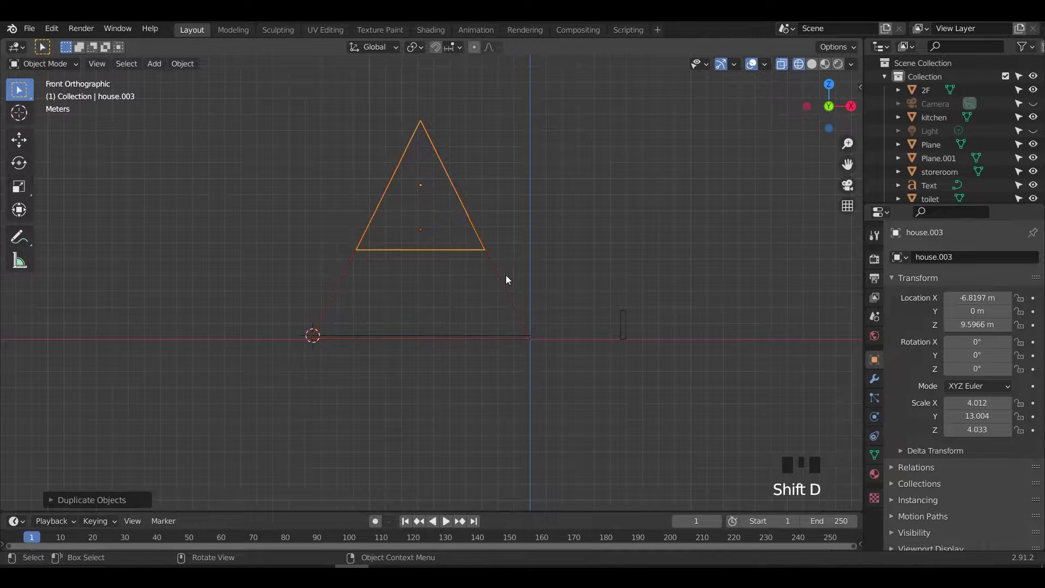
key(ctrl+KP_Subtract)
key(g)
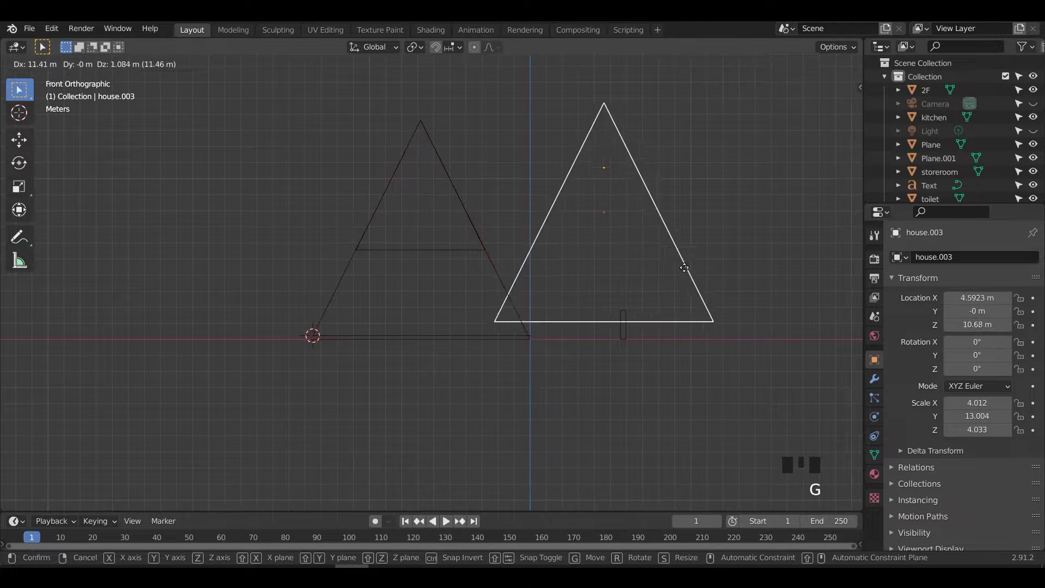
click(718, 264)
middle_drag(658, 319, 566, 344)
key(Escape)
click(811, 64)
- Undo the duplication and displacement of the two house prisms
key(ctrl+z)
key(ctrl+z)
key(ctrl+z)
key(ctrl+z)
key(ctrl+z)
key(ctrl+z)
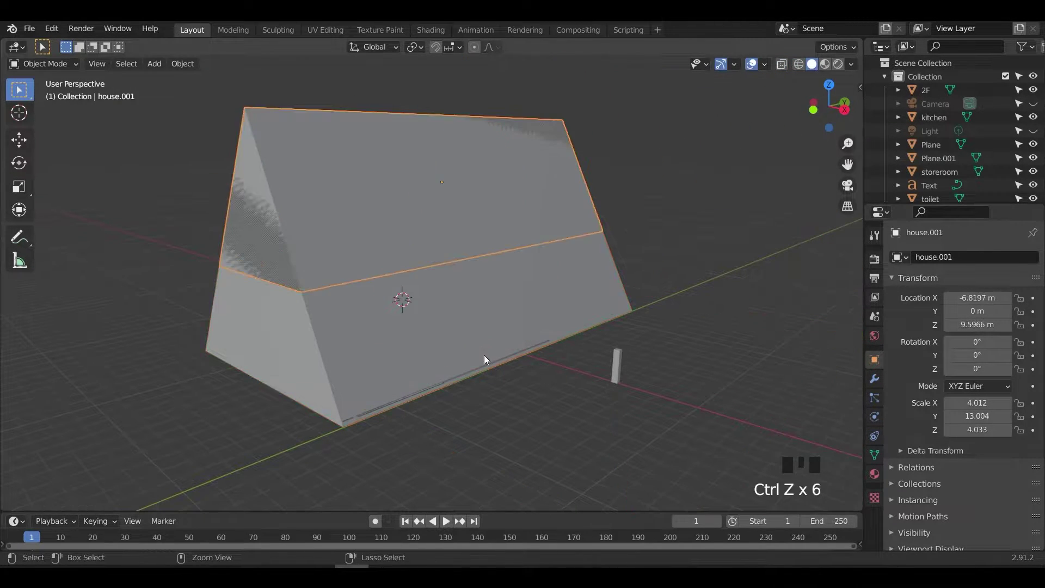
- Try moving the upper house prism aside in front view, and undo the move
mouse_move(455, 370)
middle_down()
mouse_move(481, 388)
mouse_move(555, 359)
middle_up()
key(shift+z)
key(KP_1)
key(g)
click(567, 253)
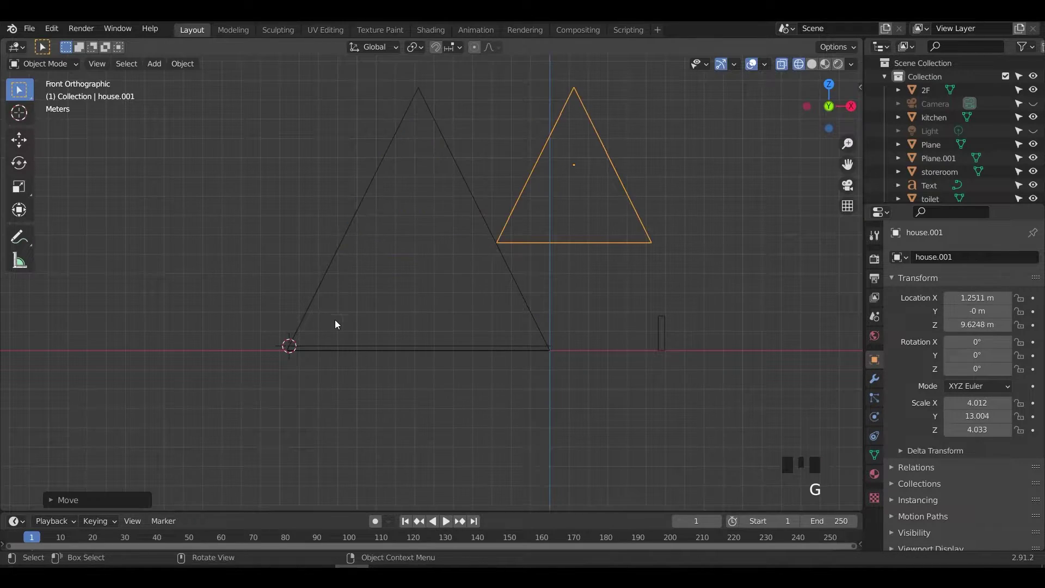
drag(334, 319, 337, 364)
key(ctrl+z)
key(ctrl+z)
- Examine the room planes and the kitchen plane inside the wireframe house from several angles
middle_drag(477, 432, 368, 387)
click(488, 357)
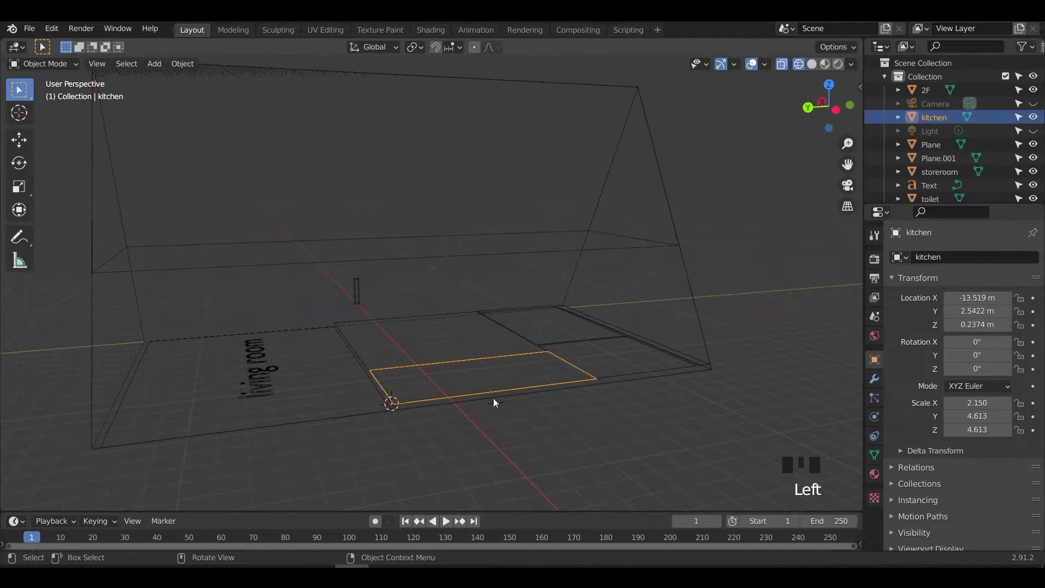
click(546, 393)
middle_drag(546, 393, 419, 380)
click(419, 379)
click(419, 379)
click(308, 398)
middle_drag(308, 397, 561, 390)
- Rename the main collection as FLOOR_PLAN and collapse it
click(905, 77)
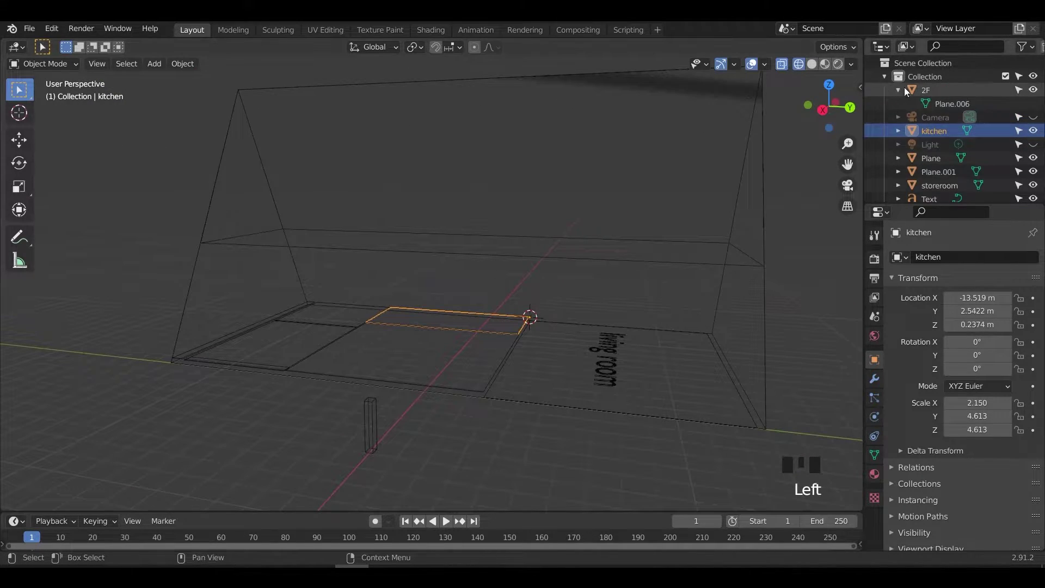
key(F2)
text(FLOOR_PLAN)
click(884, 76)
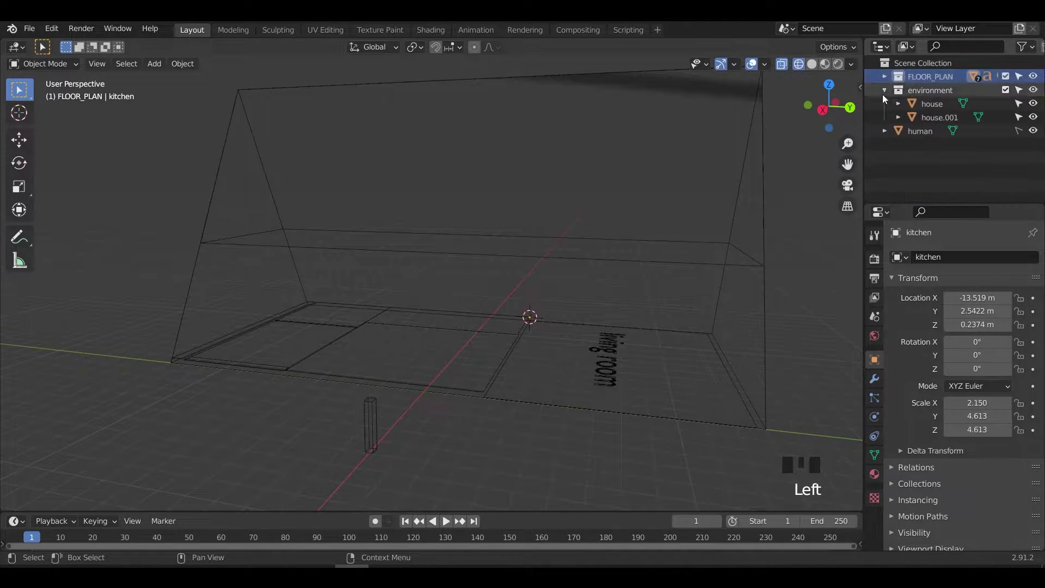
- Rename the environment collection as HOUSE and collapse it
click(925, 89)
key(F2)
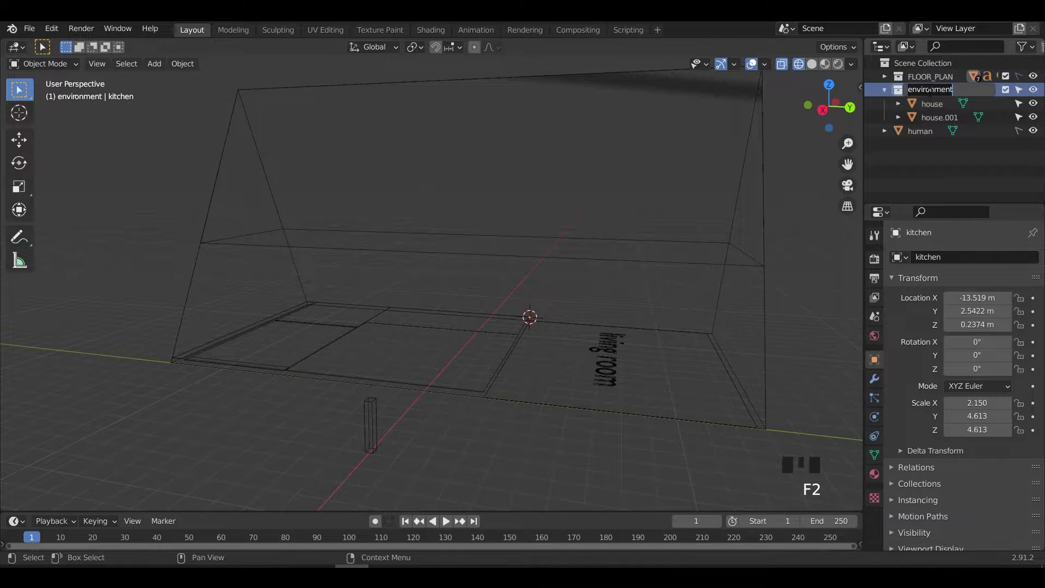
key(Left)
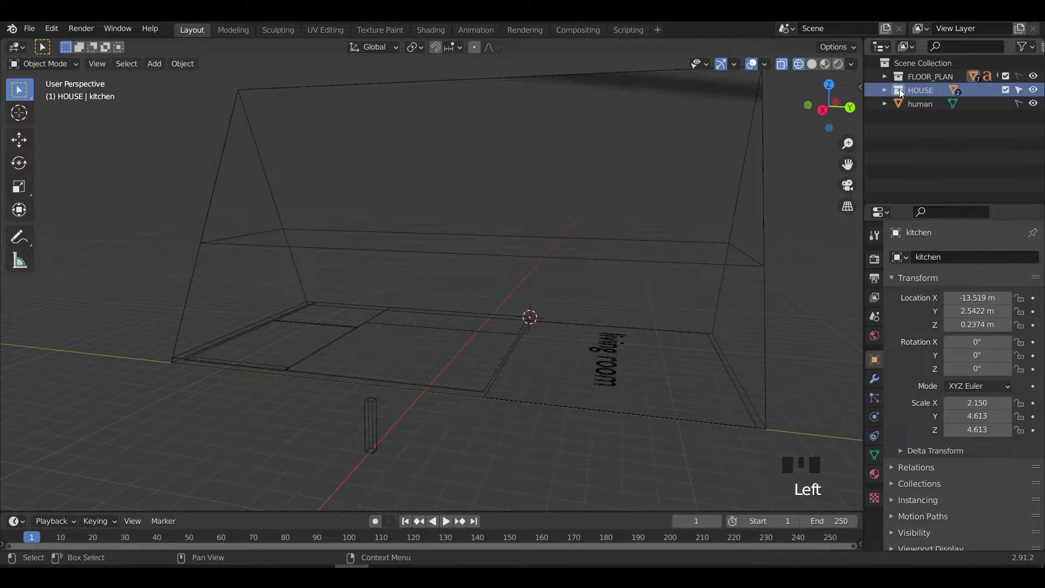
- Create a new top-level collection named FURNITURE below HOUSE
scroll(1042, 49, down, 2)
click(1032, 46)
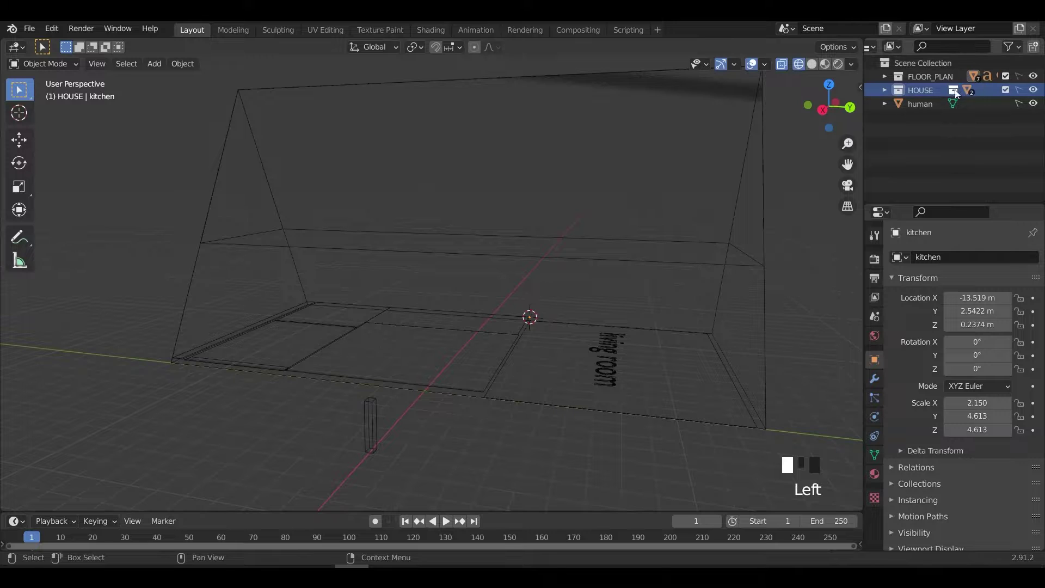
click(925, 100)
key(F2)
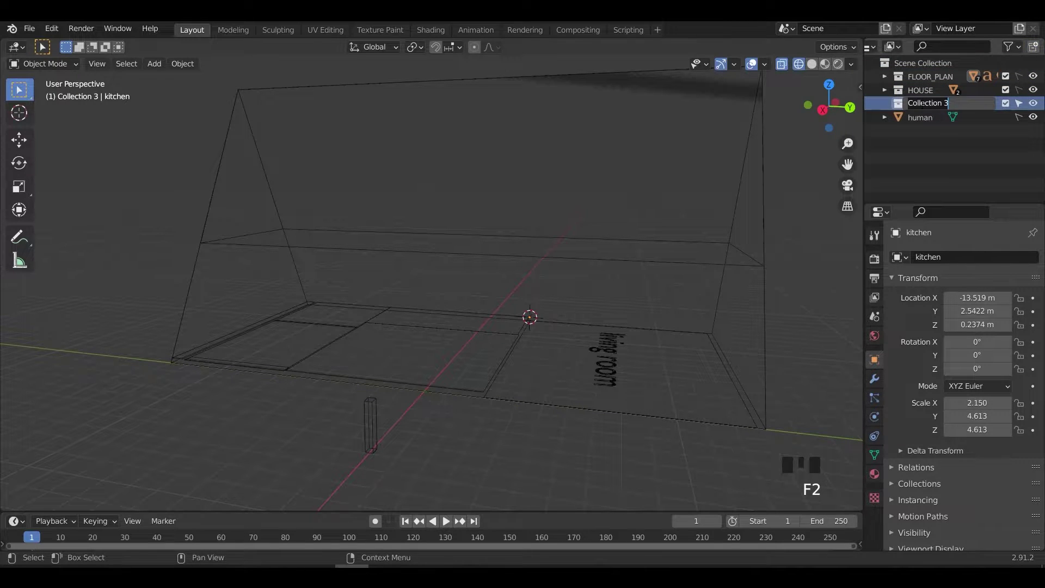
click(920, 104)
- Move the human reference box inside the house, to the outer corner of the living room
middle_drag(370, 348, 385, 332)
click(315, 334)
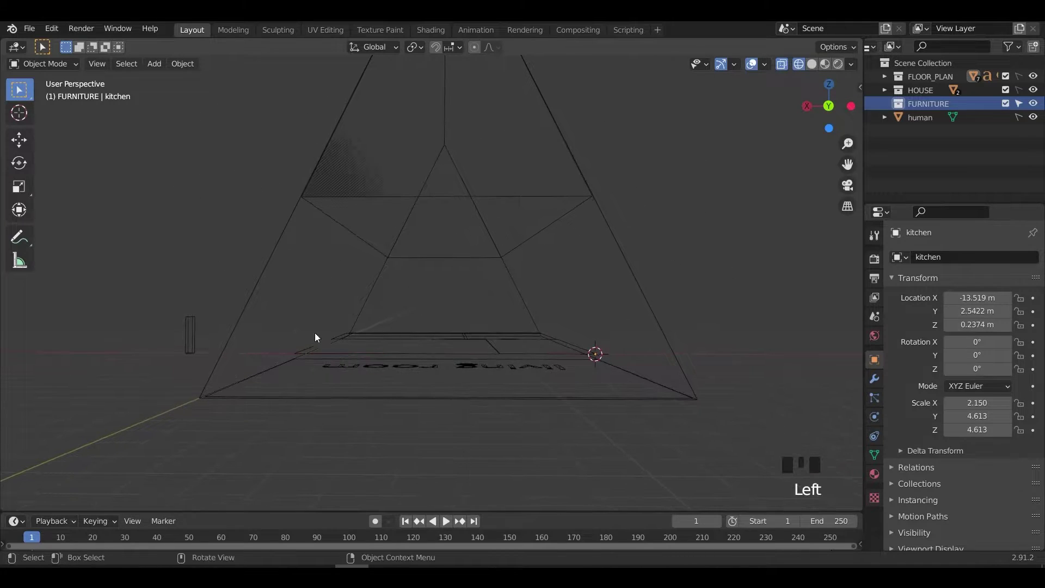
middle_drag(560, 361, 713, 281)
click(186, 338)
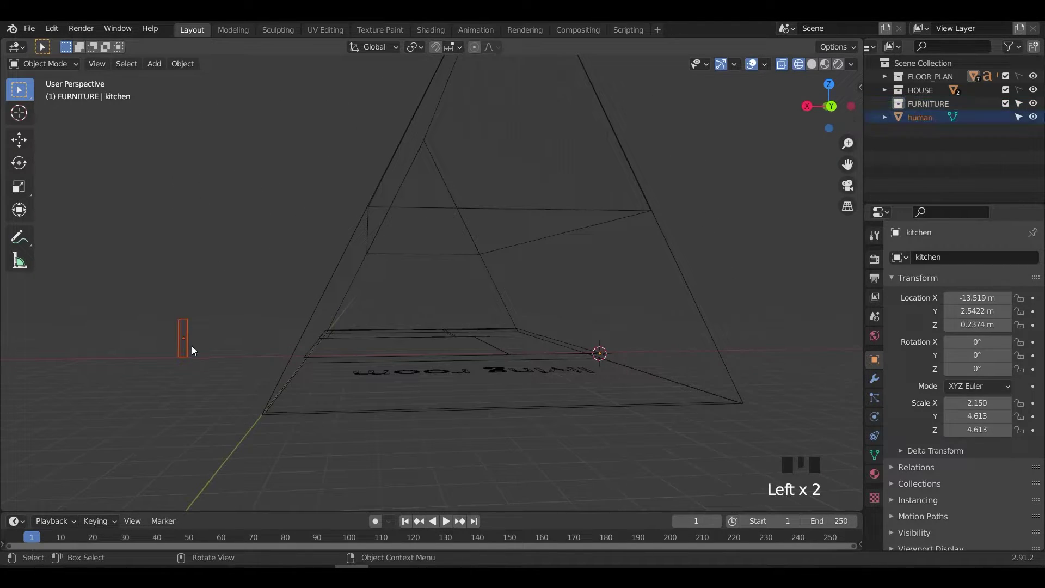
key(g)
key(g)
click(314, 400)
click(501, 247)
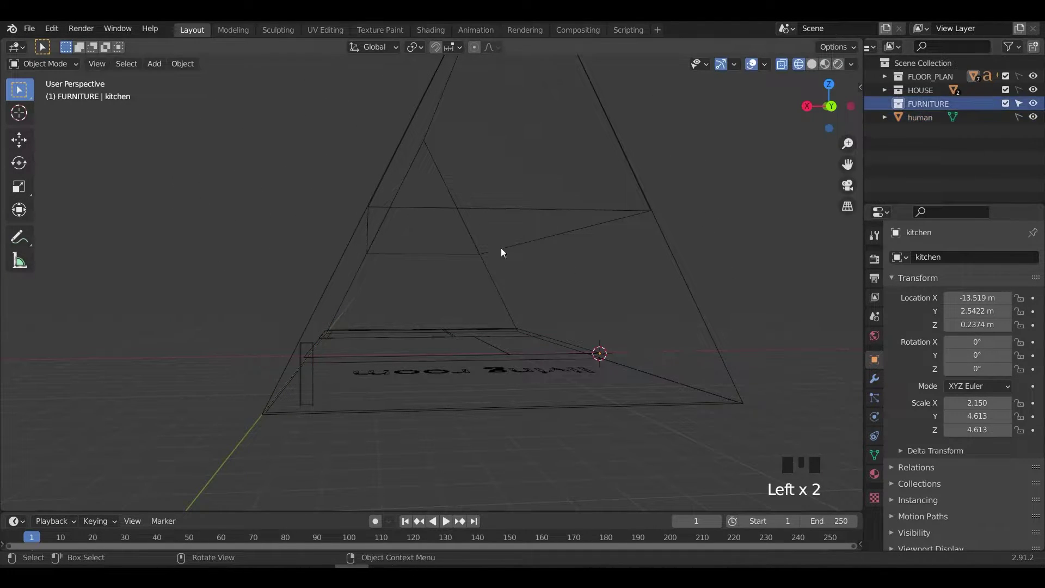
- Expand FLOOR_PLAN and check which object 2F is by toggling its visibility, comparing solid and wireframe shading, and selecting it
scroll(457, 393, up, 2)
shift+middle_drag(457, 393, 446, 398)
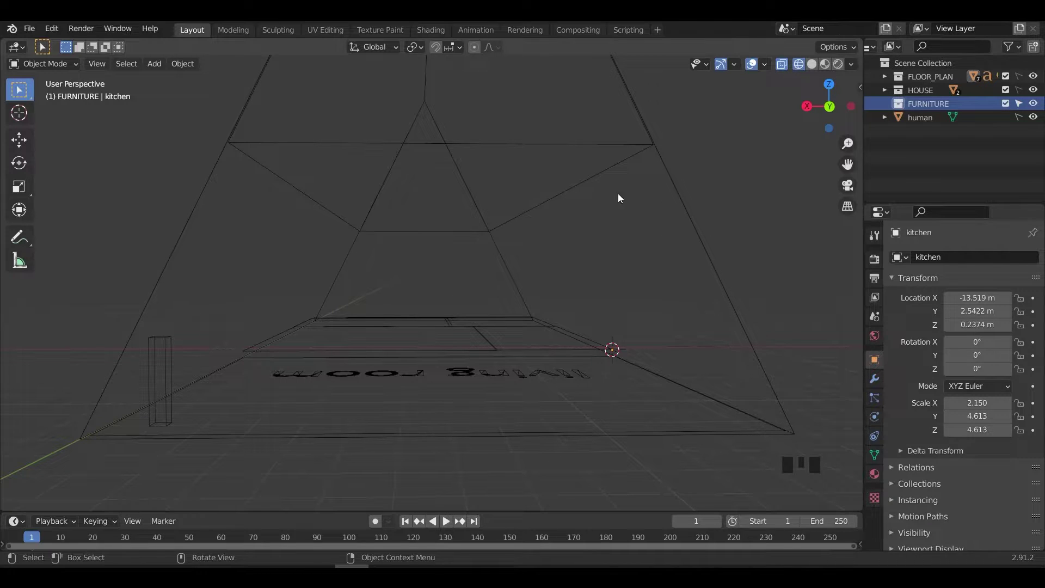
click(884, 76)
click(1033, 90)
click(1033, 91)
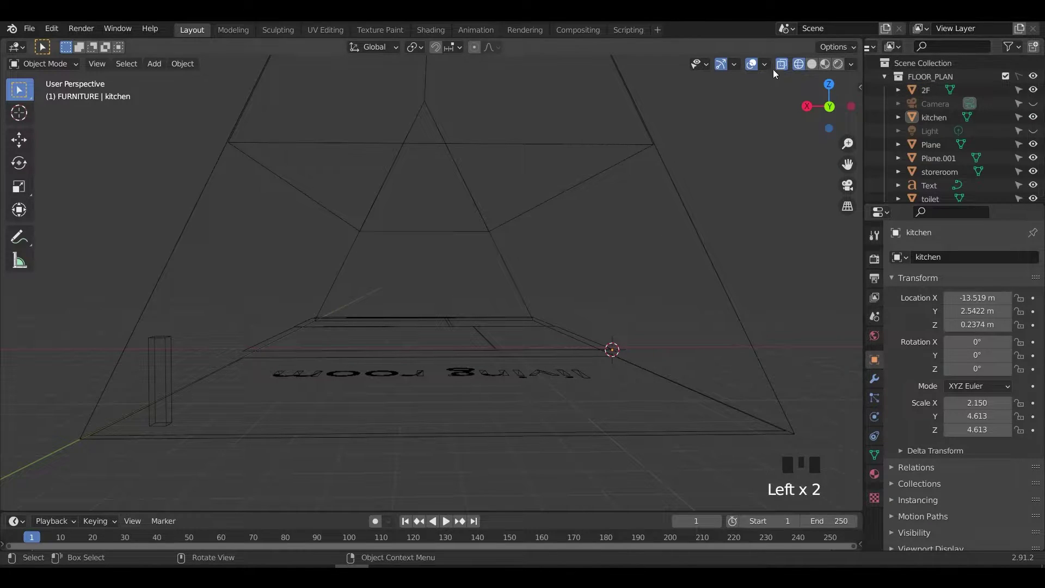
click(812, 64)
click(798, 65)
click(1034, 91)
click(923, 91)
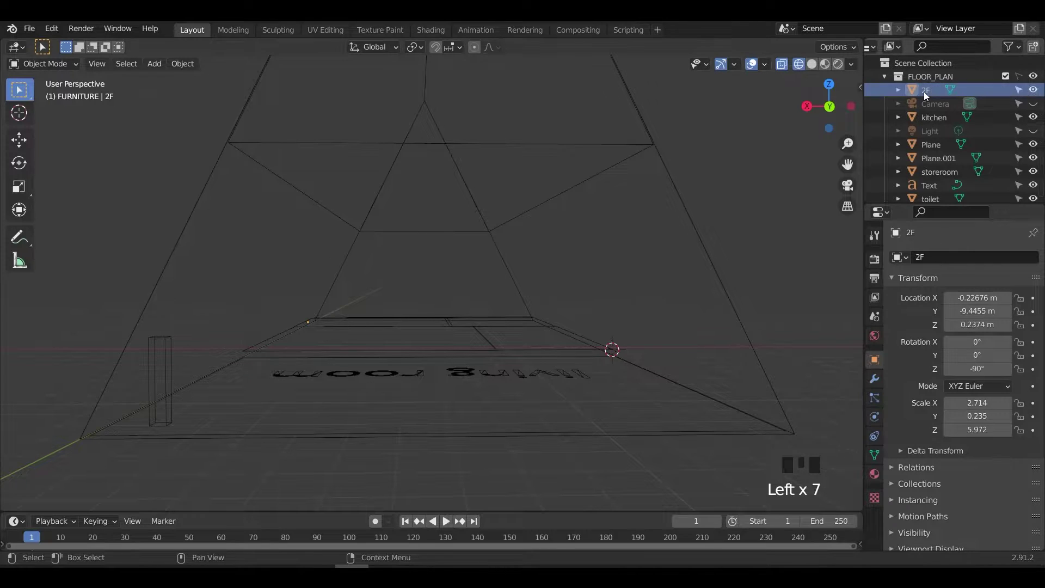
scroll(653, 207, down, 6)
middle_drag(652, 207, 674, 232)
click(899, 90)
key(x)
key(ctrl+z)
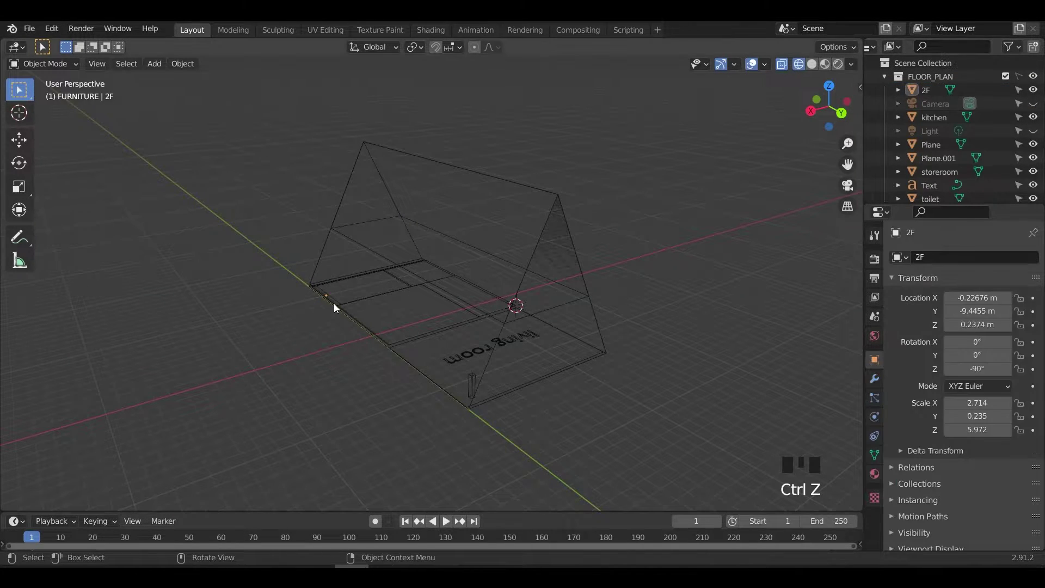
- Delete the 2F object from the FLOOR_PLAN collection
middle_drag(334, 302, 344, 328)
click(923, 91)
key(Escape)
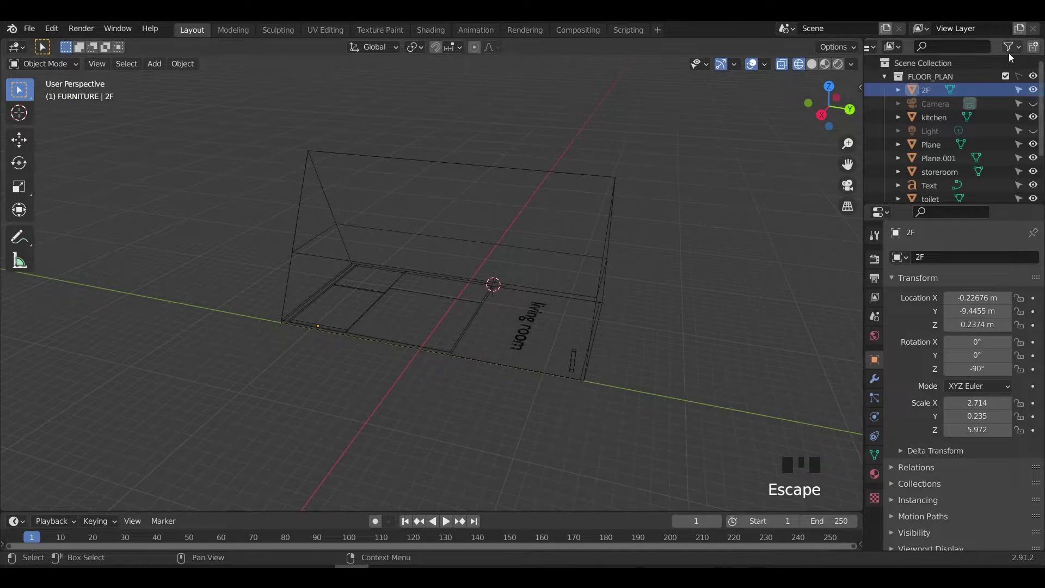
key(Delete)
- Make the HOUSE collection selectable and rename the upper-storey volume inside it as 2F
middle_drag(523, 294, 420, 275)
click(420, 274)
scroll(986, 167, down, 3)
click(1019, 164)
click(482, 273)
click(482, 274)
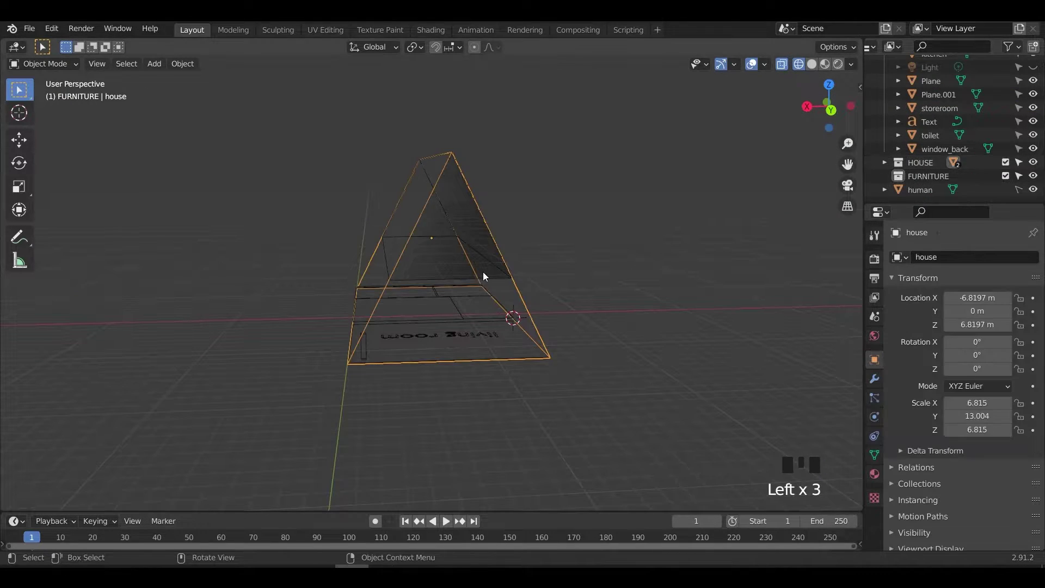
click(482, 273)
click(884, 163)
scroll(940, 169, down, 1)
text(2F)
key(Return)
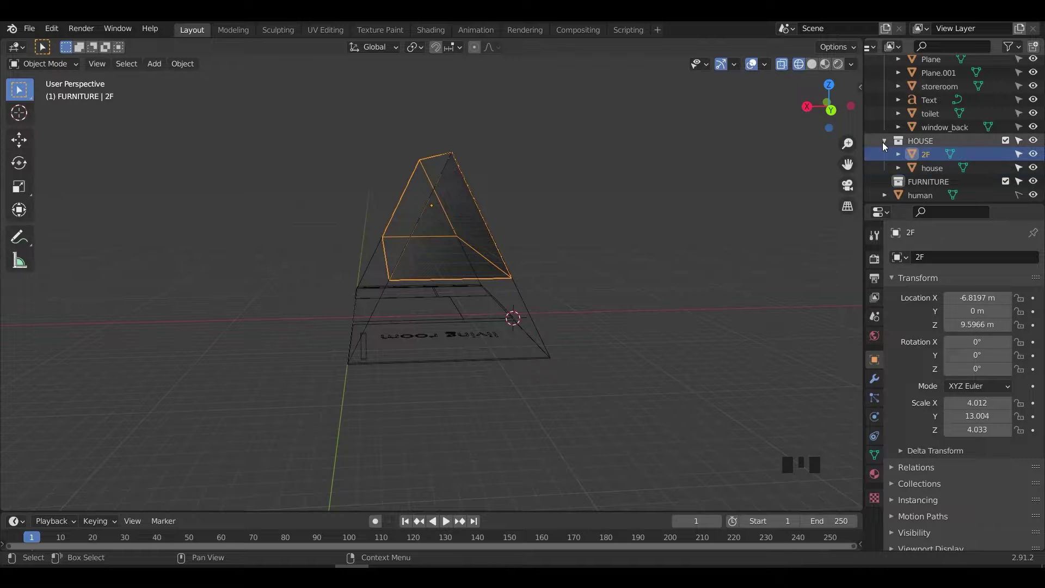
- Collapse the HOUSE and FLOOR_PLAN collections
scroll(921, 138, up, 3)
key(alt+Tab)
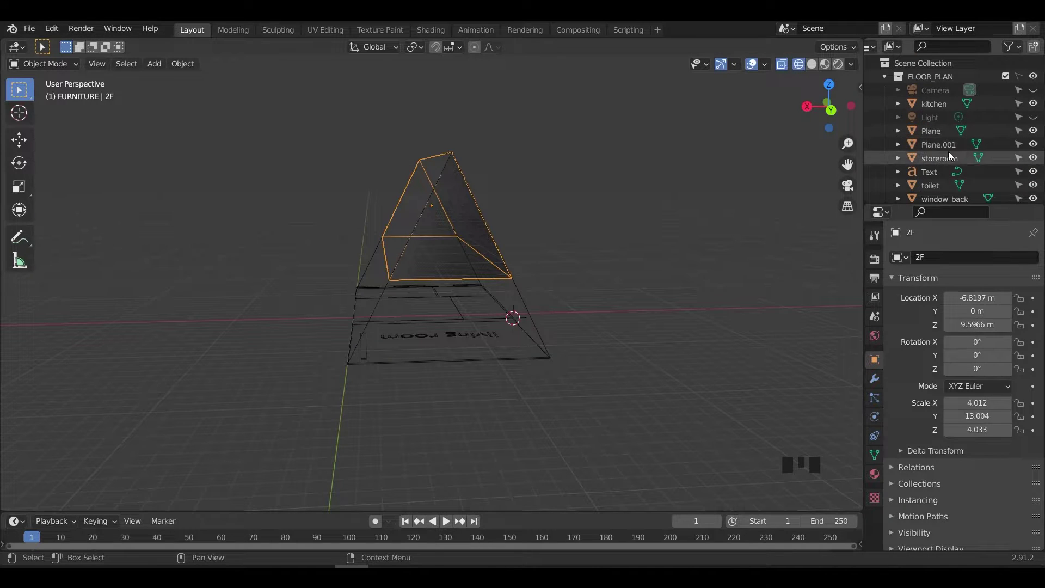
click(958, 133)
click(884, 76)
middle_drag(404, 293, 436, 299)
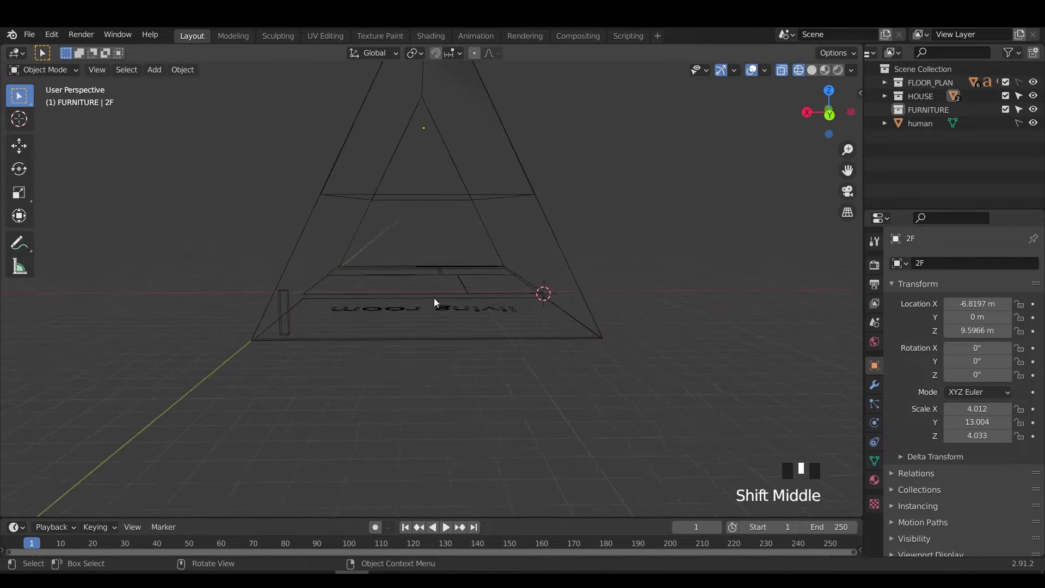
- Take the Camera out of FLOOR_PLAN and put it in a new top-level collection named CAMERA
click(884, 82)
click(933, 97)
scroll(932, 97, up, 1)
scroll(932, 97, down, 4)
click(917, 182)
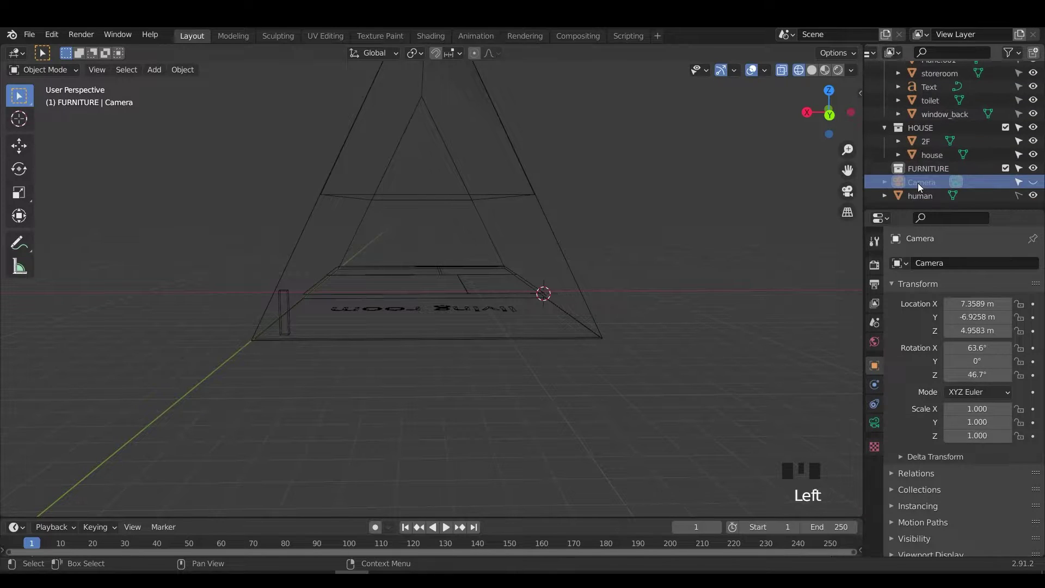
key(m)
click(975, 182)
text(CAMERA)
key(Return)
key(Return)
click(884, 182)
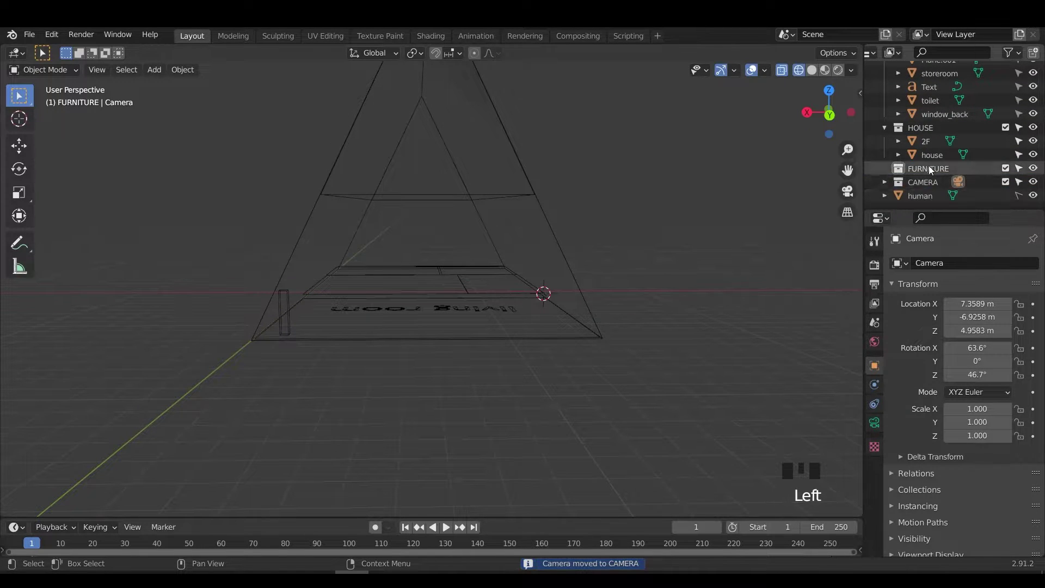
- Create a new top-level collection named BUILDING
scroll(960, 94, up, 4)
click(1034, 53)
scroll(932, 136, down, 4)
click(931, 186)
text(BUIL)
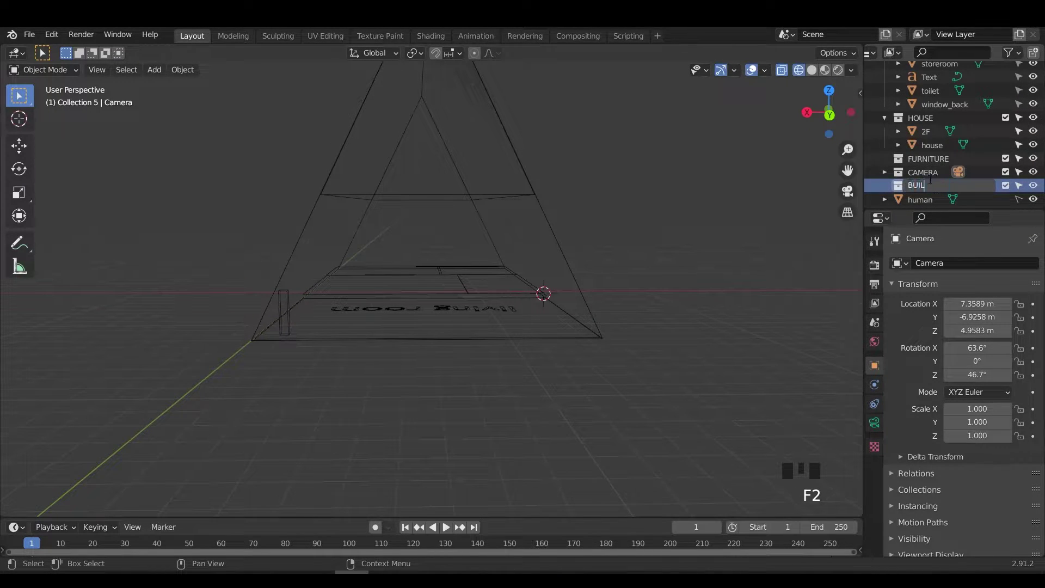
text(DING)
key(Return)
- Nest the FURNITURE, HOUSE and FLOOR_PLAN collections inside BUILDING
click(928, 159)
scroll(911, 93, up, 6)
shift+click(918, 83)
drag(919, 83, 929, 185)
drag(932, 111, 925, 87)
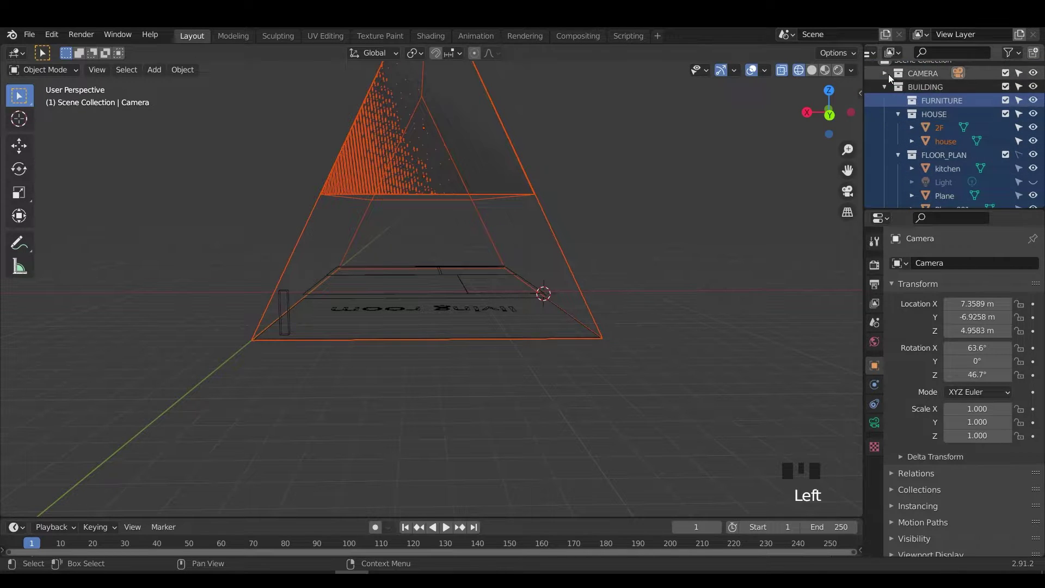
- Collapse the HOUSE and FLOOR_PLAN collections within BUILDING
click(885, 87)
click(885, 96)
click(899, 124)
click(898, 137)
click(939, 109)
click(931, 124)
click(925, 137)
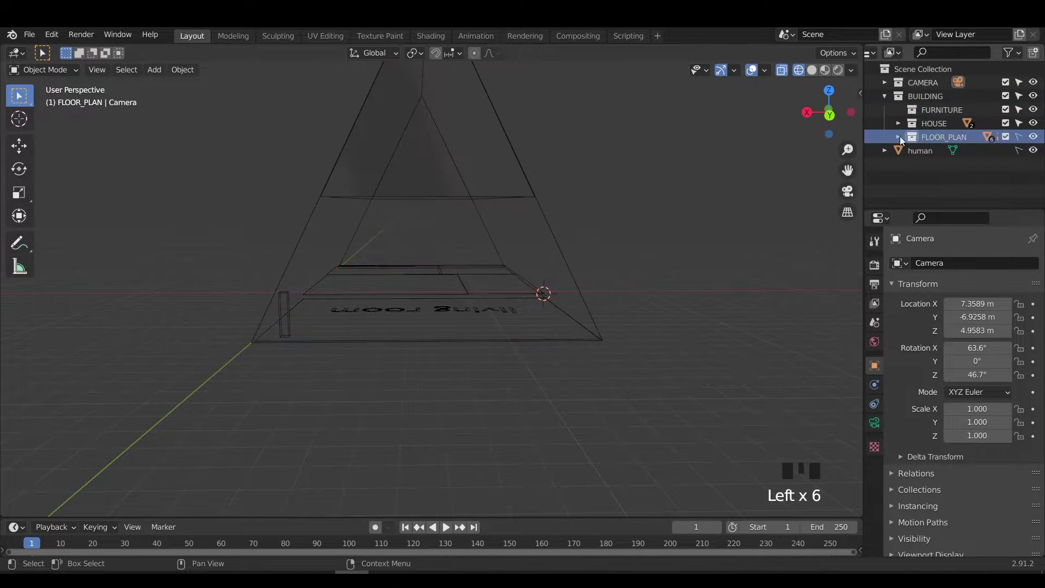
- Move the Light from FLOOR_PLAN into the camera's collection and rename that collection as GAFFER
click(899, 137)
scroll(925, 152, down, 4)
scroll(936, 158, up, 4)
click(948, 165)
drag(948, 165, 919, 83)
scroll(947, 141, down, 2)
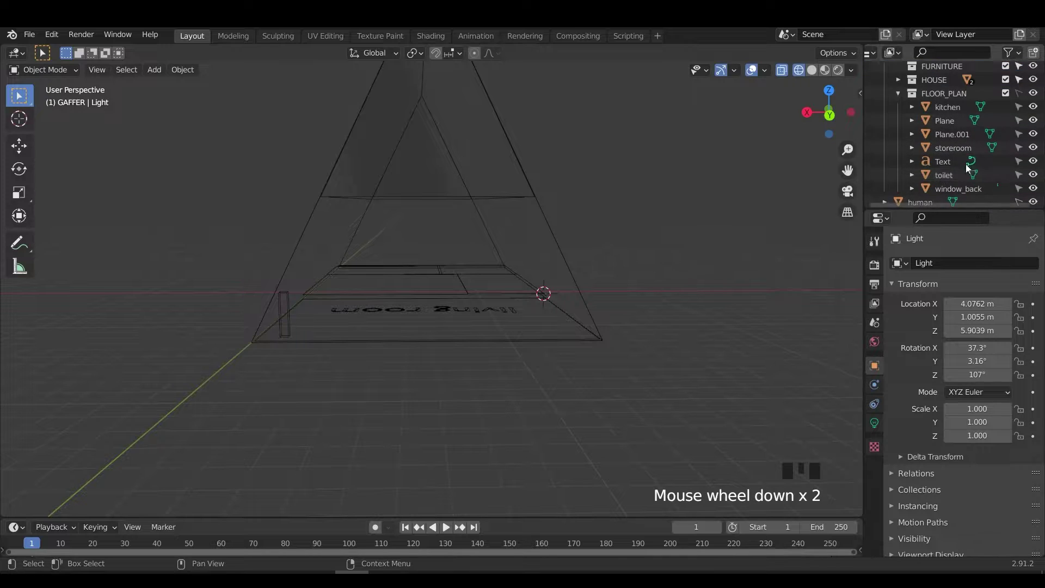
- Make FLOOR_PLAN selectable and select Plane.001 and storeroom to identify which rooms they mark
click(951, 132)
middle_drag(484, 235, 590, 255)
click(920, 131)
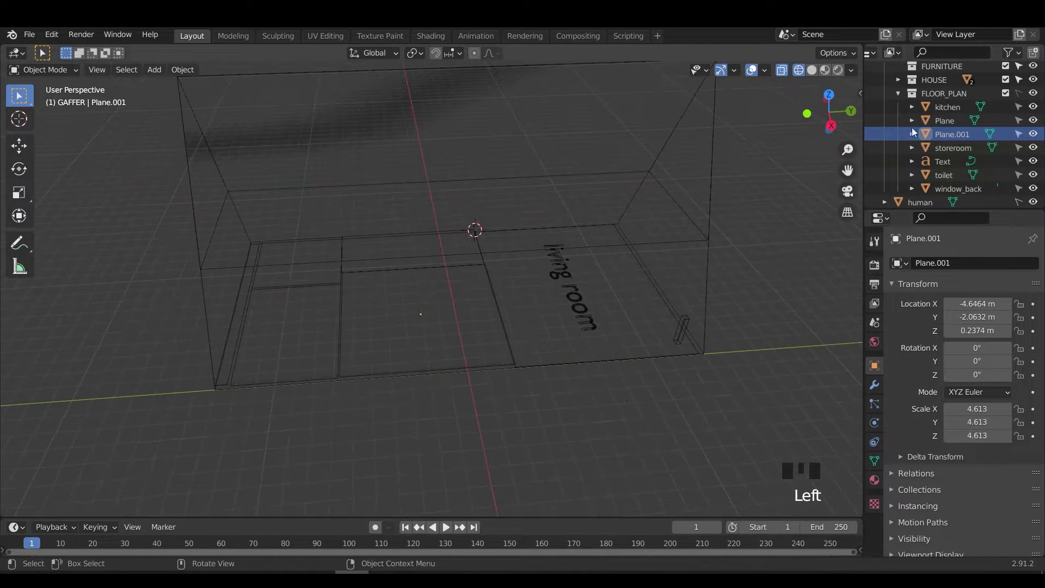
click(1019, 93)
click(947, 133)
middle_drag(544, 348, 661, 389)
click(940, 148)
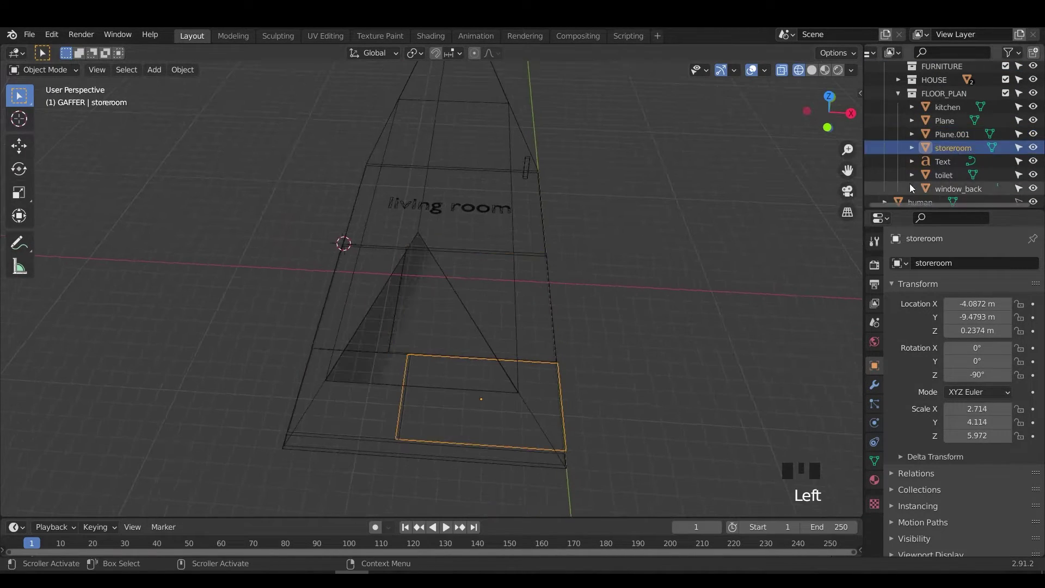
- Rename the object Plane in FLOOR_PLAN as LIVING_ROOM
click(953, 122)
key(F2)
text(LIVING_ROOM)
key(Return)
- Rename the kitchen object in FLOOR_PLAN as STAIRS
click(951, 137)
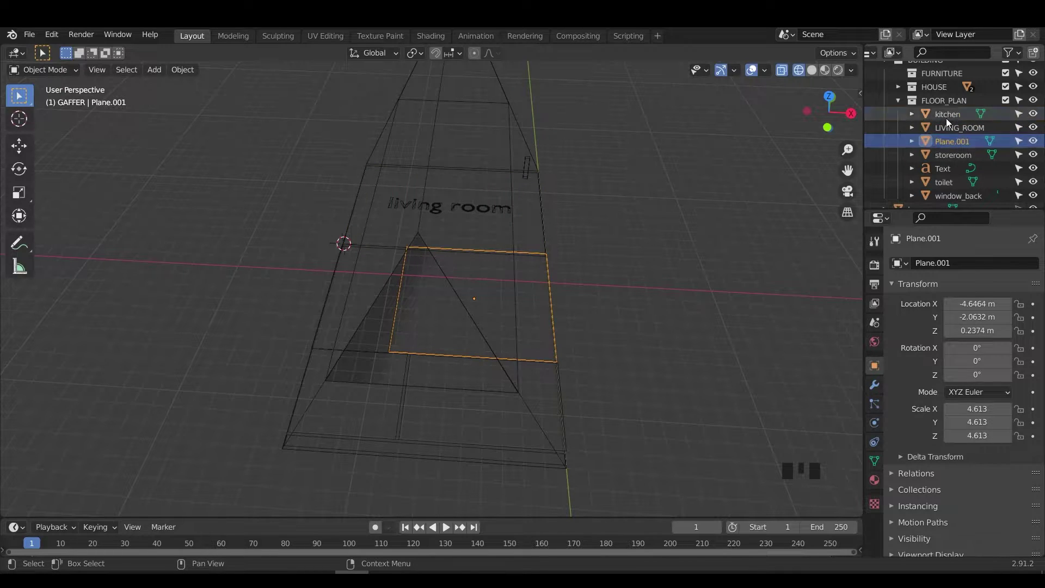
click(945, 118)
key(F2)
text(STAIRS)
key(Return)
click(943, 166)
key(F2)
- Rename the Plane.001 room plane as DINING_ROOM
click(957, 120)
key(F2)
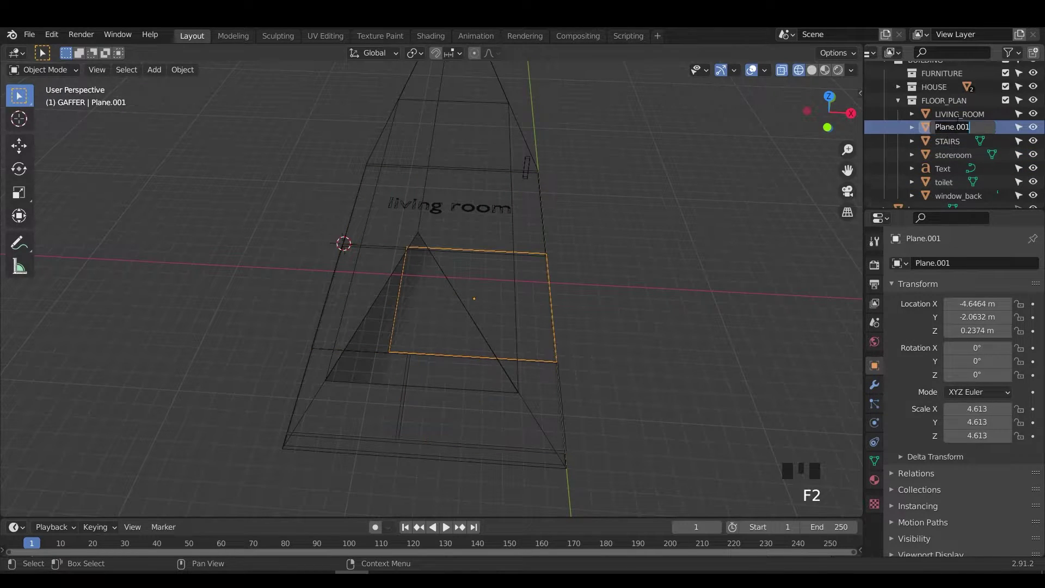
text(KITCHEN)
key(Return)
key(F2)
text(DINING_ROOM)
key(Return)
- Group all FLOOR_PLAN objects from DINING_ROOM through window_back into a new nested collection named 1F and collapse it
middle_drag(624, 312, 633, 322)
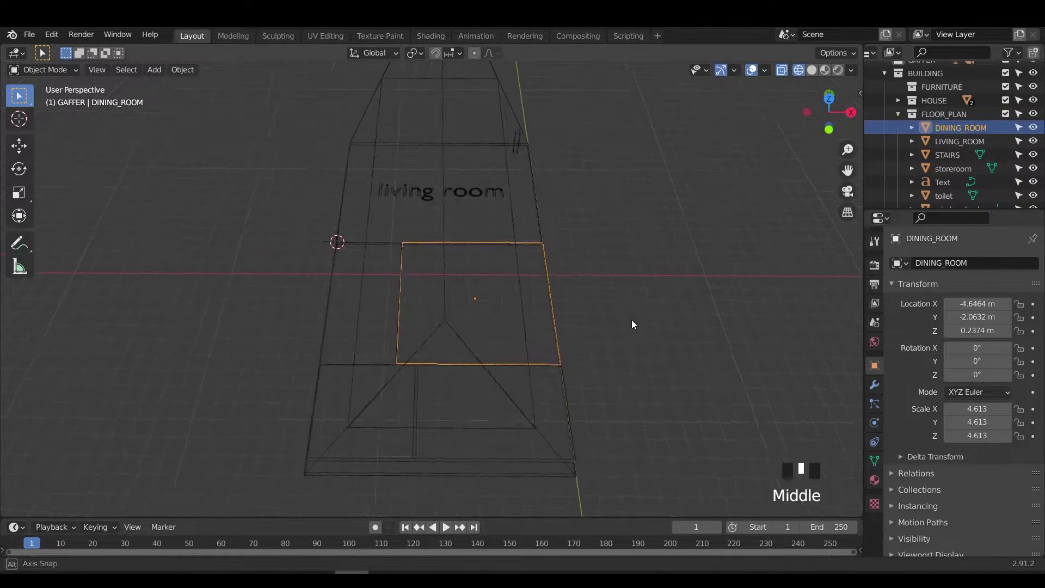
click(572, 400)
click(493, 195)
middle_drag(525, 185, 514, 174)
scroll(957, 122, down, 1)
click(956, 102)
shift+click(939, 183)
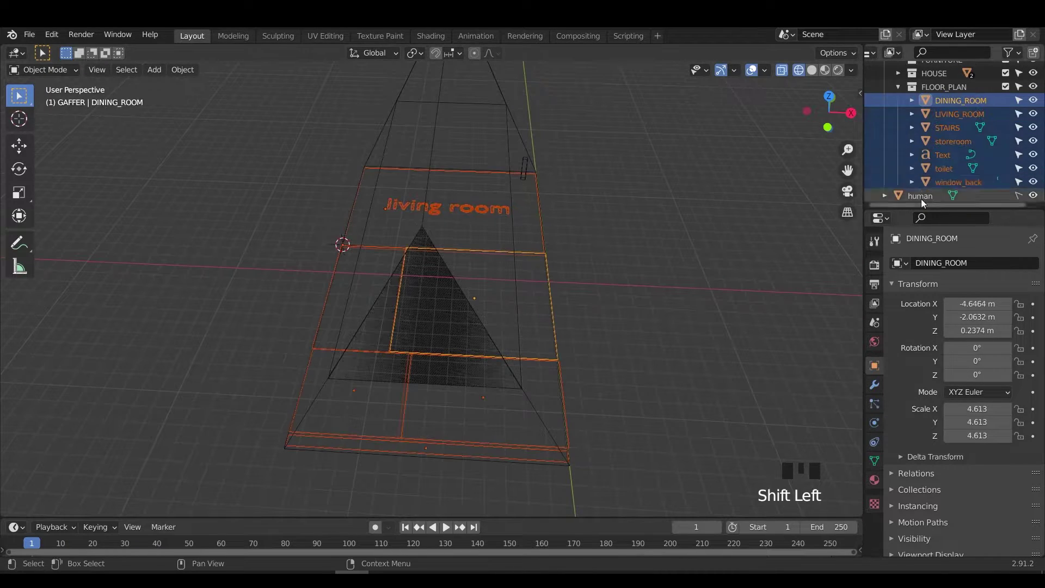
key(m)
click(962, 163)
text(1F)
key(Return)
key(Left)
key(Left)
key(Left)
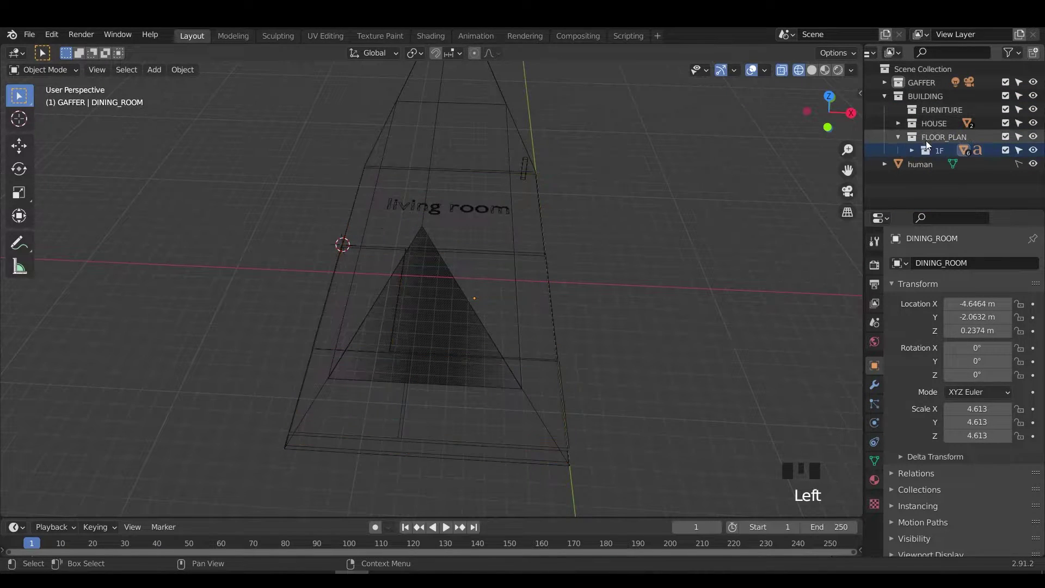
- Create a collection named 2F inside FLOOR_PLAN and hide the 1F collection
key(F2)
click(960, 164)
key(F2)
text(2F)
key(Return)
middle_drag(589, 209, 583, 250)
click(1032, 150)
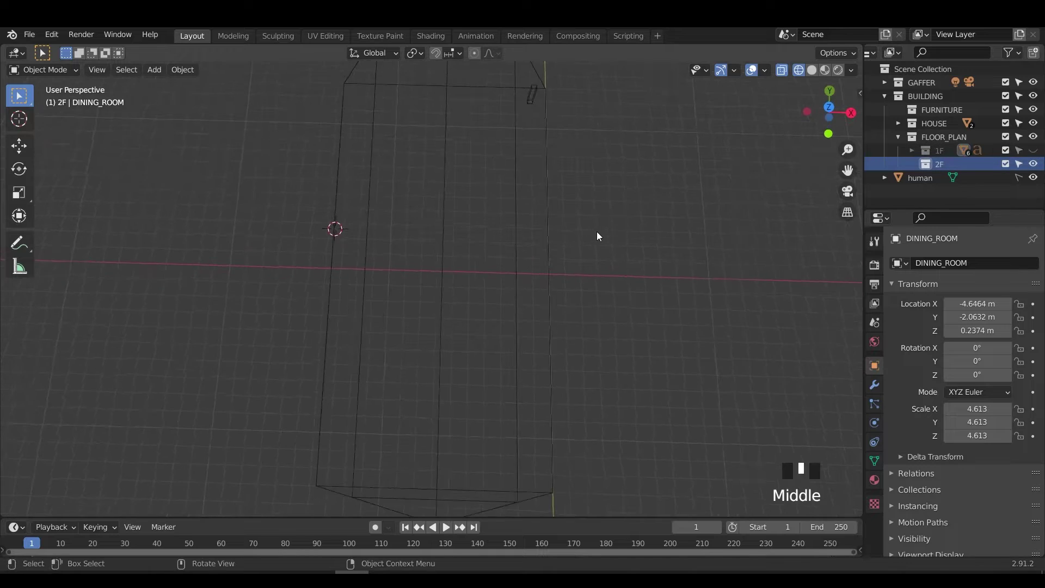
- Hide the house object, make the FLOOR_PLAN 2F collection active and view the scene from the top
key(KP_7)
scroll(597, 230, down, 2)
click(360, 200)
middle_drag(517, 272, 542, 226)
click(939, 164)
key(KP_7)
key(KP_7)
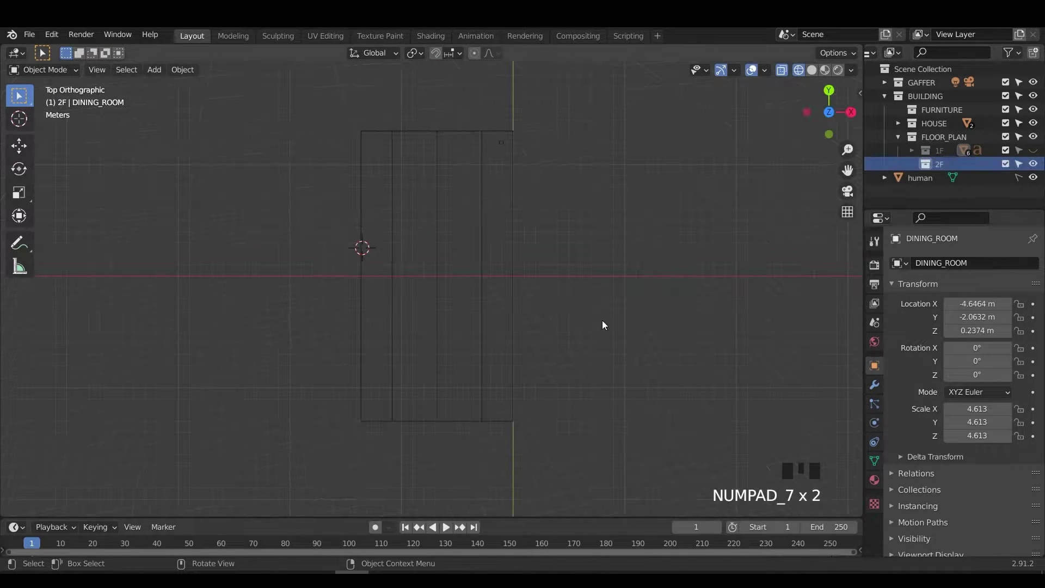
click(513, 234)
key(Left)
middle_drag(599, 245, 613, 255)
key(KP_7)
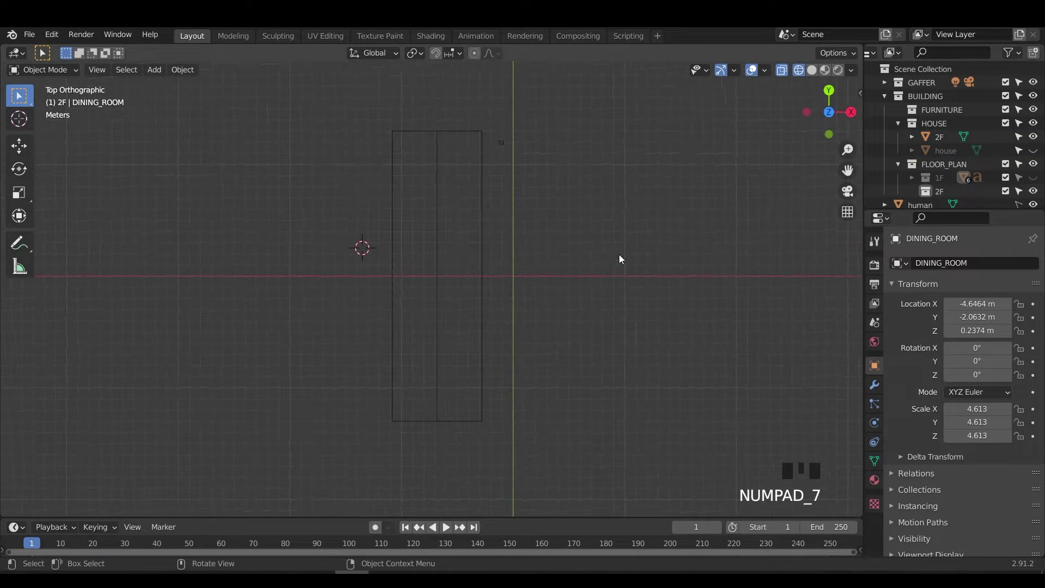
- Add a plane to the 2F collection, scaled to about 3.99 to span the upper floor's width, at the outline's positive Y end
key(shift+a)
mouse_move(468, 198)
click(456, 242)
key(shift+a)
click(472, 167)
key(s)
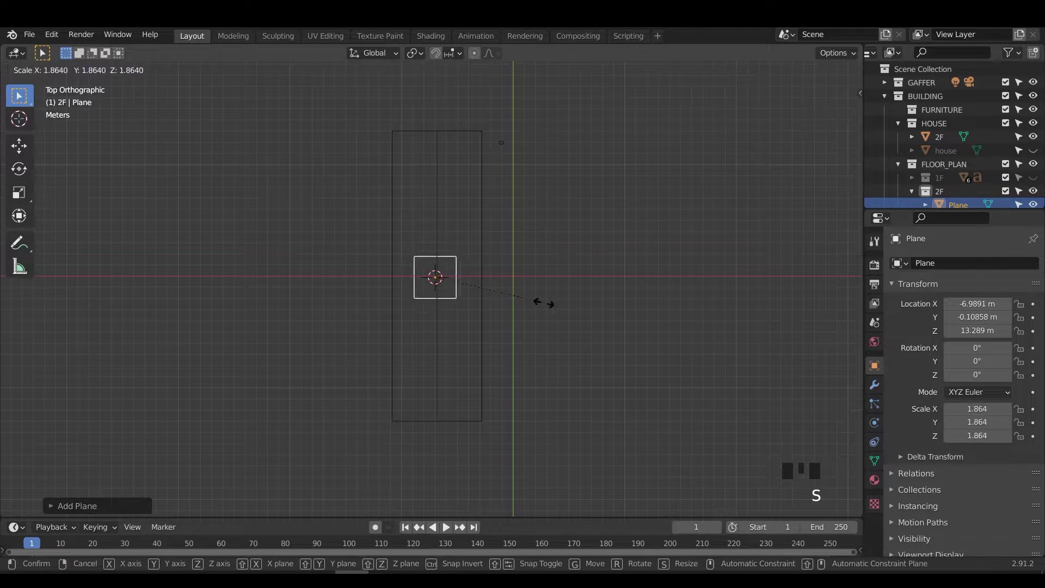
click(665, 335)
key(g)
click(457, 315)
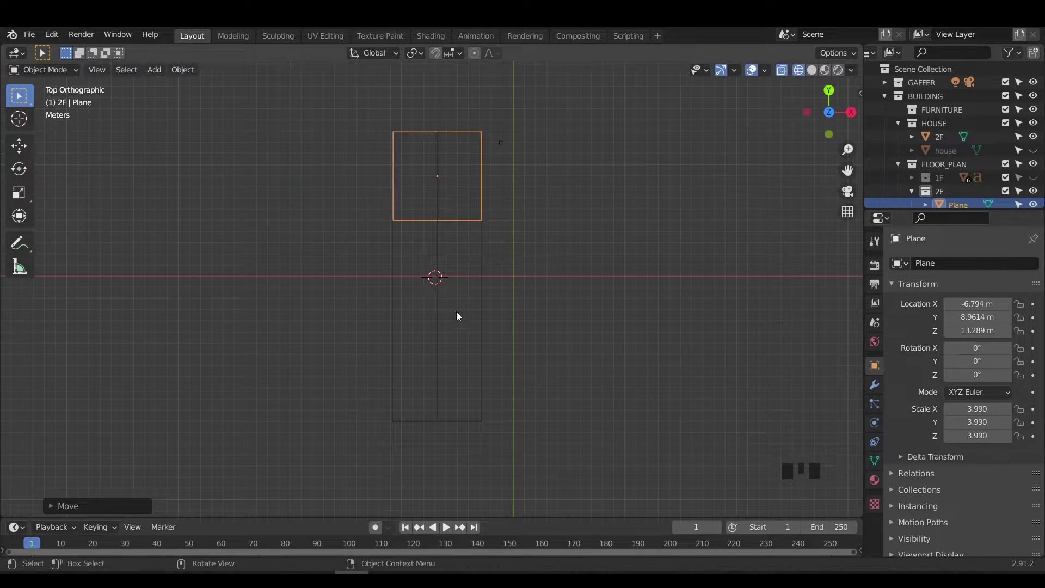
- Rename the new second-floor plane as BED_ROOM
key(F2)
text(BED_ROOM)
key(Return)
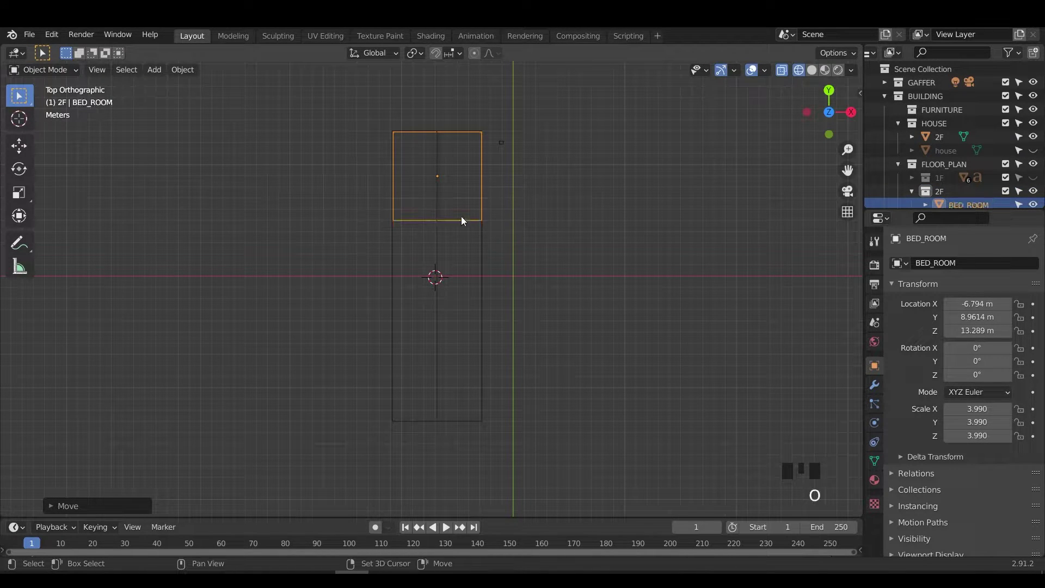
- Duplicate BED_ROOM along Y to the opposite end of the second floor and name the copy BATH_ROOM
key(shift+d)
key(y)
click(461, 360)
key(F2)
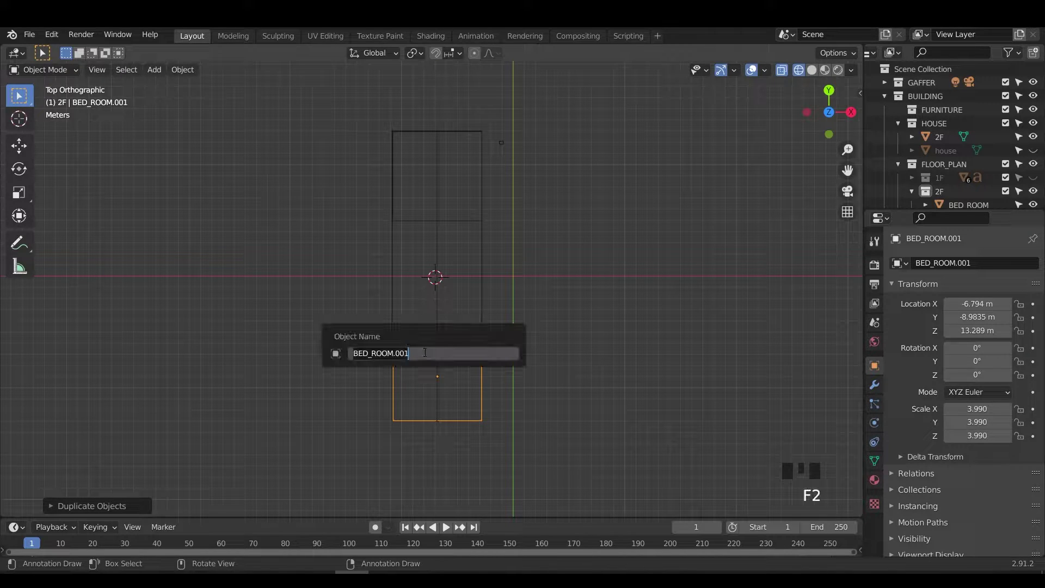
text(_ROOM)
key(Return)
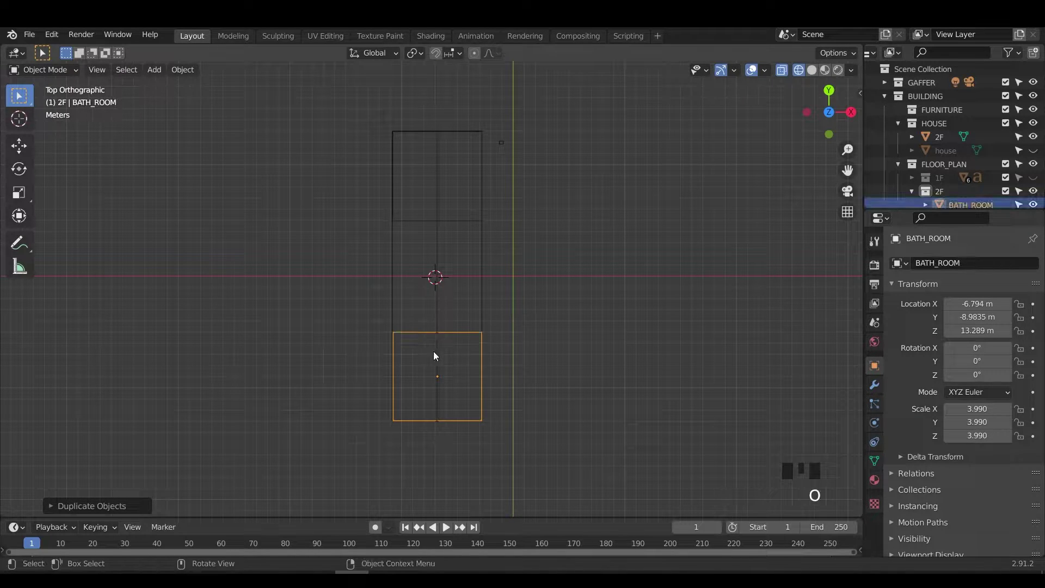
- Duplicate BATH_ROOM along Y, shrink the copy's Y scale to about 1.92 and place it directly beside BATH_ROOM
key(shift+d)
key(y)
click(436, 281)
key(s)
key(y)
click(443, 287)
key(g)
key(y)
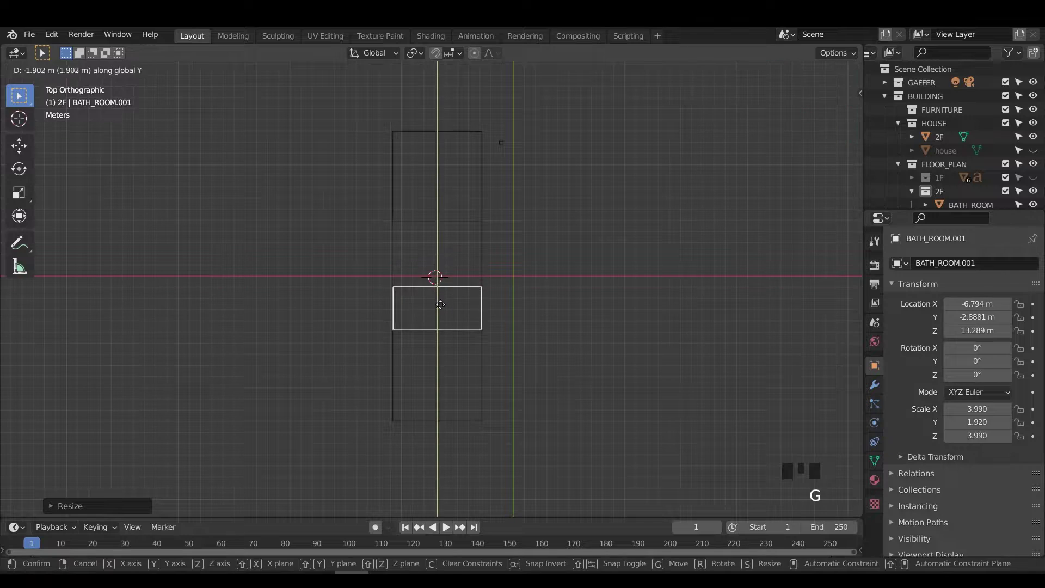
click(444, 310)
- Narrow the duplicated room plane to an X scale of about 2.5 and align it with the outline's negative X side
key(s)
key(x)
click(469, 329)
key(g)
key(x)
click(454, 329)
- Rename the narrowed room plane as SHOWER_ROOM
key(F2)
text(SHOWER_ROO)
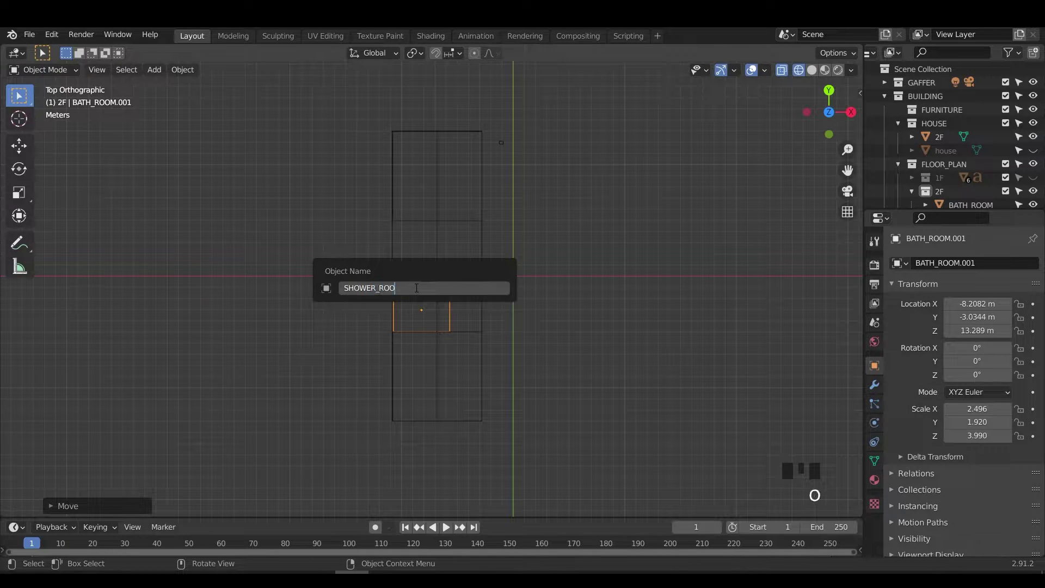
text(M)
key(Return)
- Duplicate SHOWER_ROOM along Y and place the copy directly beside it, toward the middle of the second floor
key(shift+d)
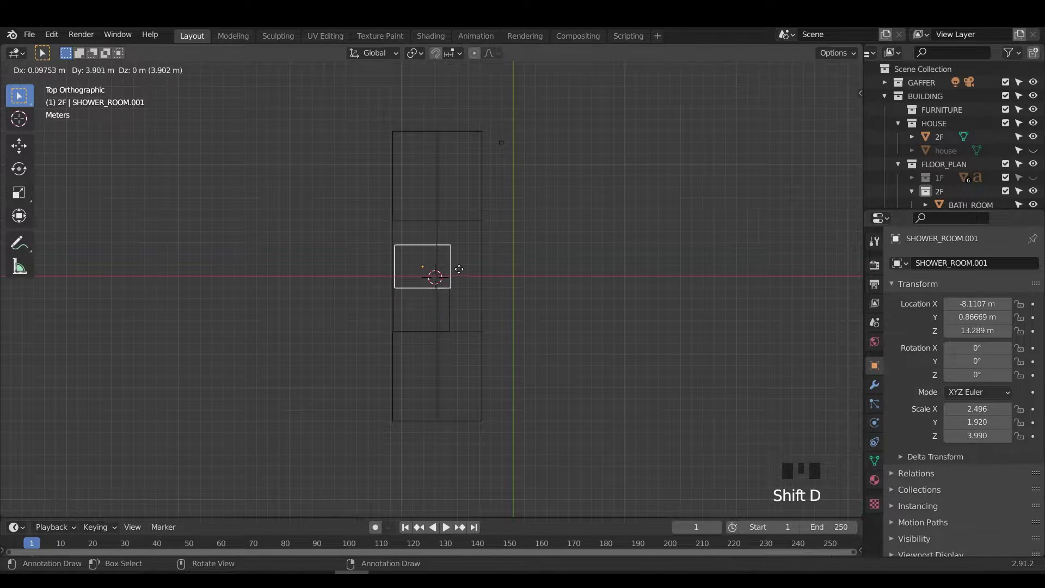
click(458, 269)
key(g)
key(y)
click(409, 255)
scroll(392, 295, up, 7)
click(402, 330)
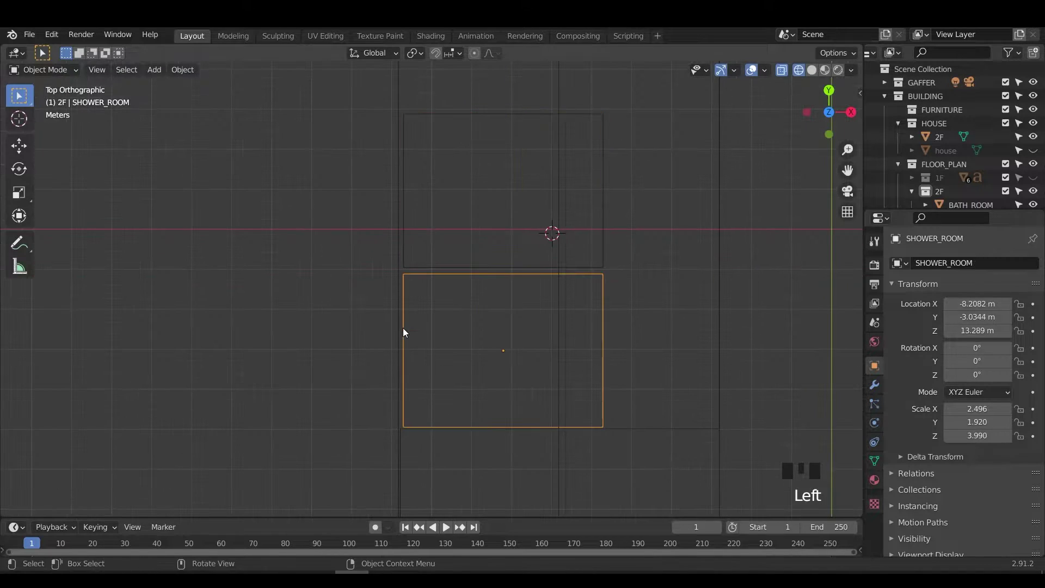
key(s)
click(403, 330)
- Rename the duplicated shower room plane as TOILET_2F
click(405, 179)
key(F2)
text(TOILET_2F)
key(Return)
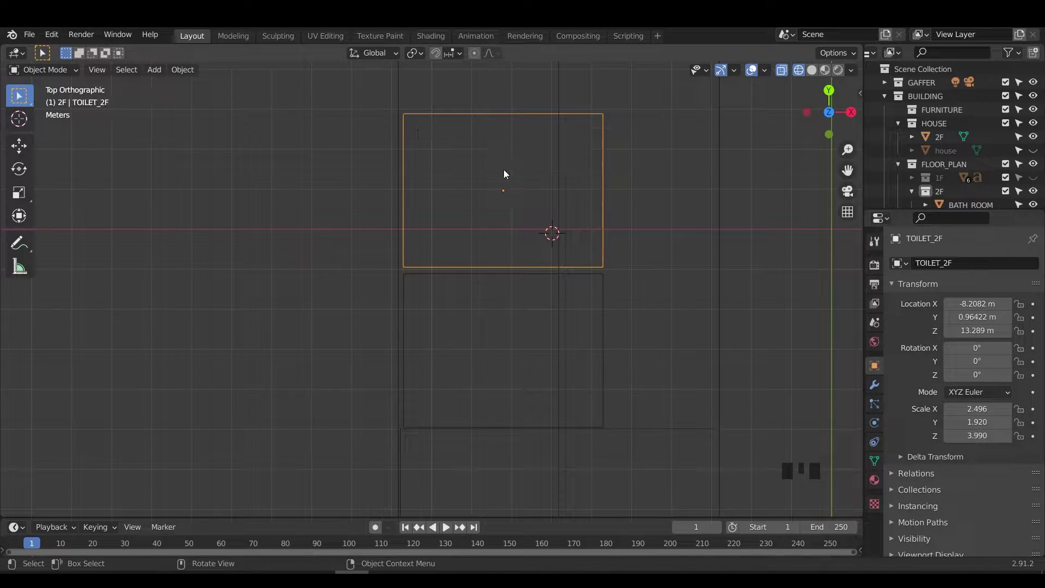
- Duplicate TOILET_2F and move the copy toward the free gap on its positive Y side
scroll(621, 289, down, 6)
key(shift+d)
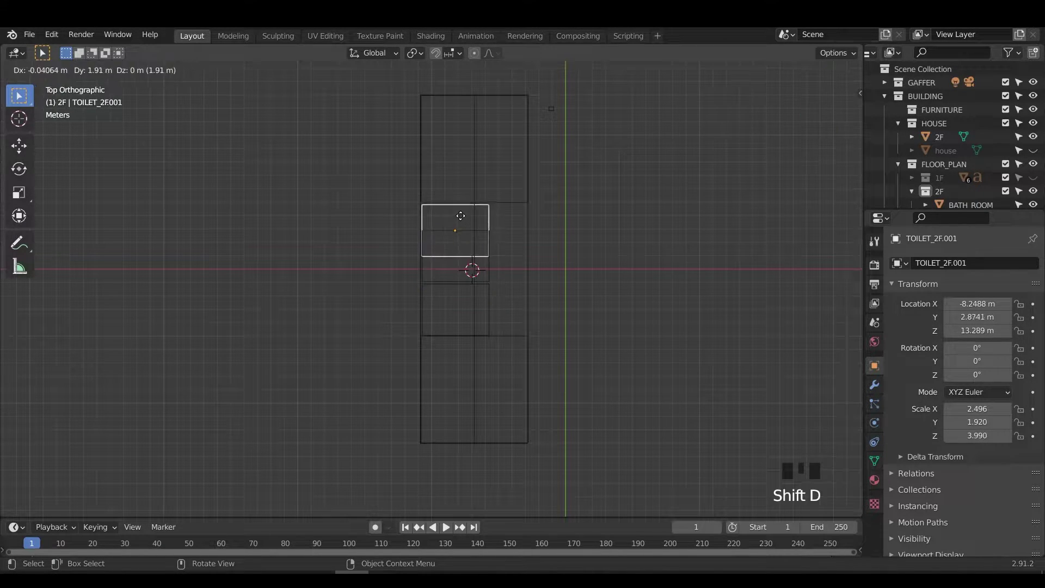
click(458, 211)
key(s)
click(527, 331)
key(ctrl+z)
- Shrink the TOILET_2F copy to a Y scale of about 0.98 and fit it along Y between TOILET_2F and the neighbouring bedroom
key(s)
key(y)
click(503, 279)
key(g)
key(y)
click(503, 267)
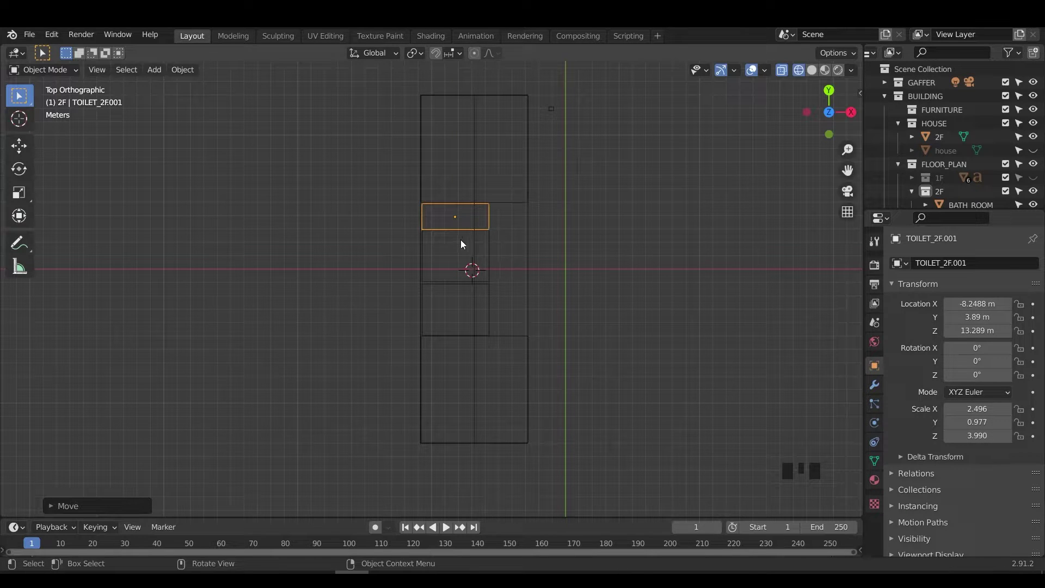
- Rename the narrow plane beside TOILET_2F as STAIRS
key(F2)
text(STAIRS)
key(Return)
key(F2)
text(STAIRS_2)
key(BackSpace)
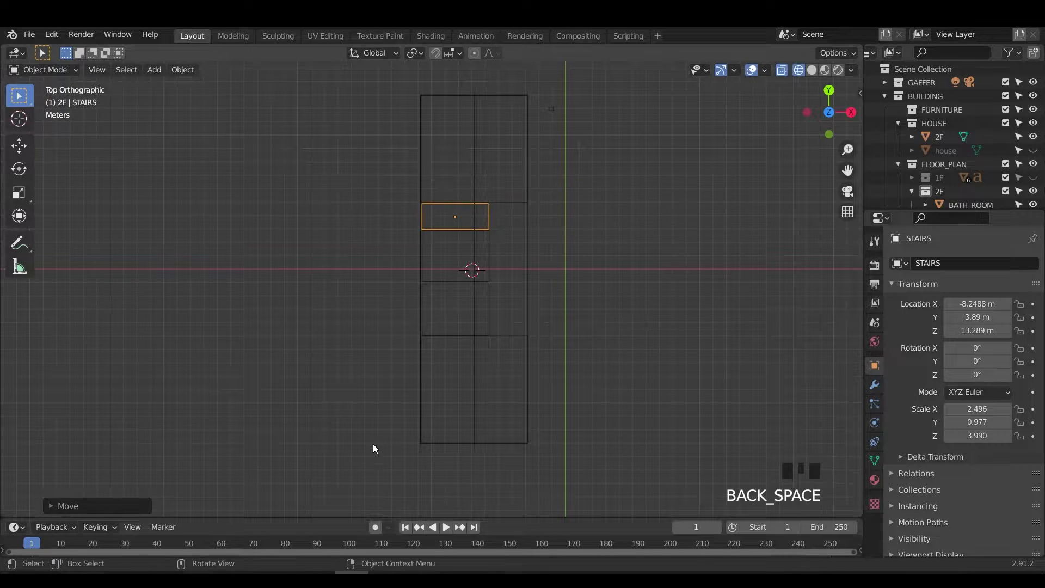
- Select all room planes in the 2F floor plan collection and lower them along Z toward the second-floor line
middle_drag(373, 445, 638, 212)
click(949, 190)
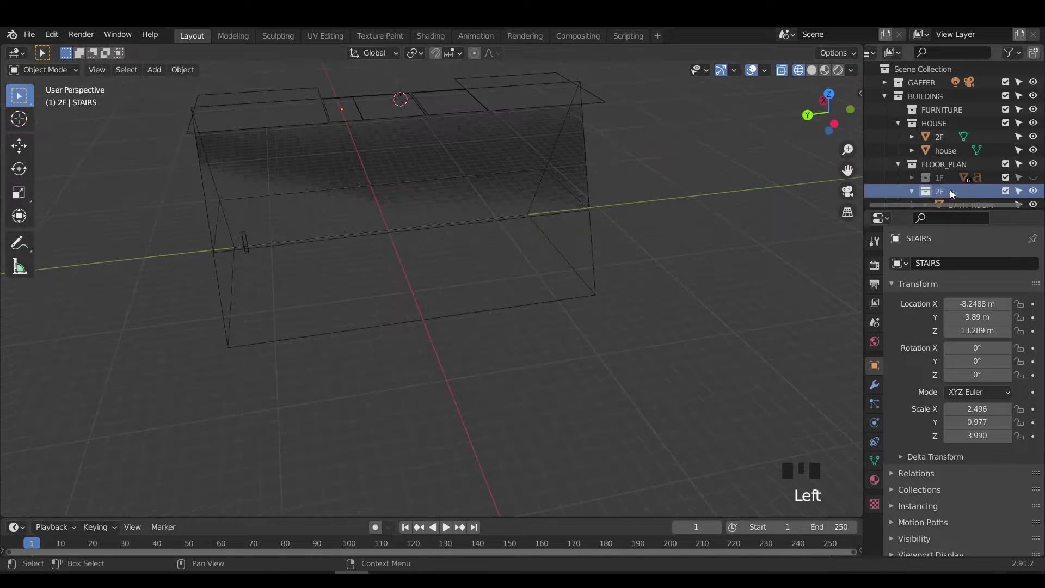
scroll(921, 194, down, 3)
click(963, 128)
shift+click(963, 182)
key(KP_1)
key(g)
key(z)
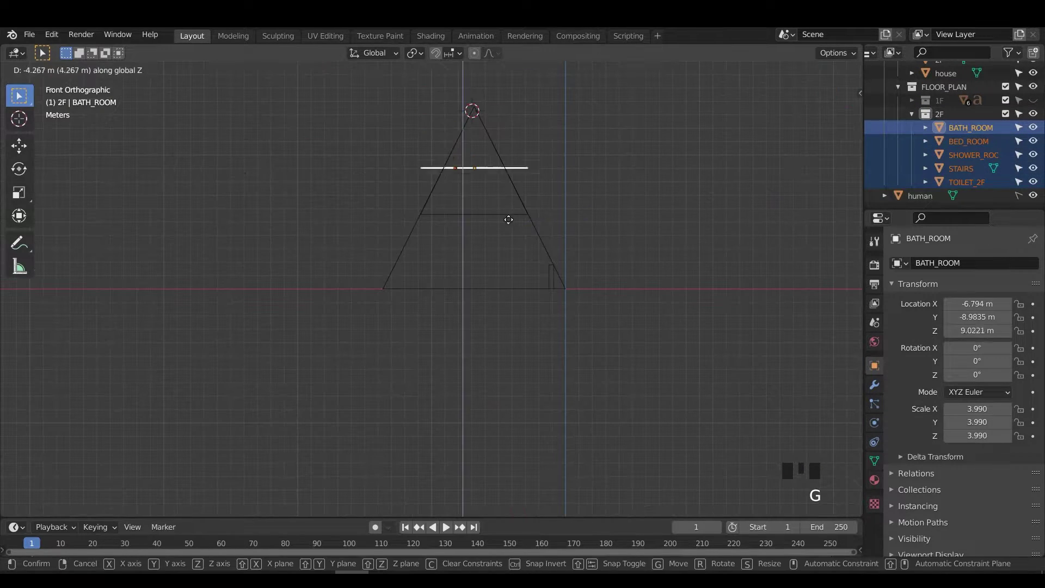
click(510, 264)
- Align the selected room planes with the second-floor line, at a Z location of about 5.59 m
scroll(517, 234, up, 6)
shift+middle_drag(544, 87, 513, 175)
key(g)
key(z)
click(513, 193)
- Show the 1F floor plan again, make the FLOOR_PLAN collection unselectable and collapse its contents in the outliner
middle_drag(536, 283, 593, 304)
scroll(567, 331, down, 4)
click(912, 114)
click(1033, 169)
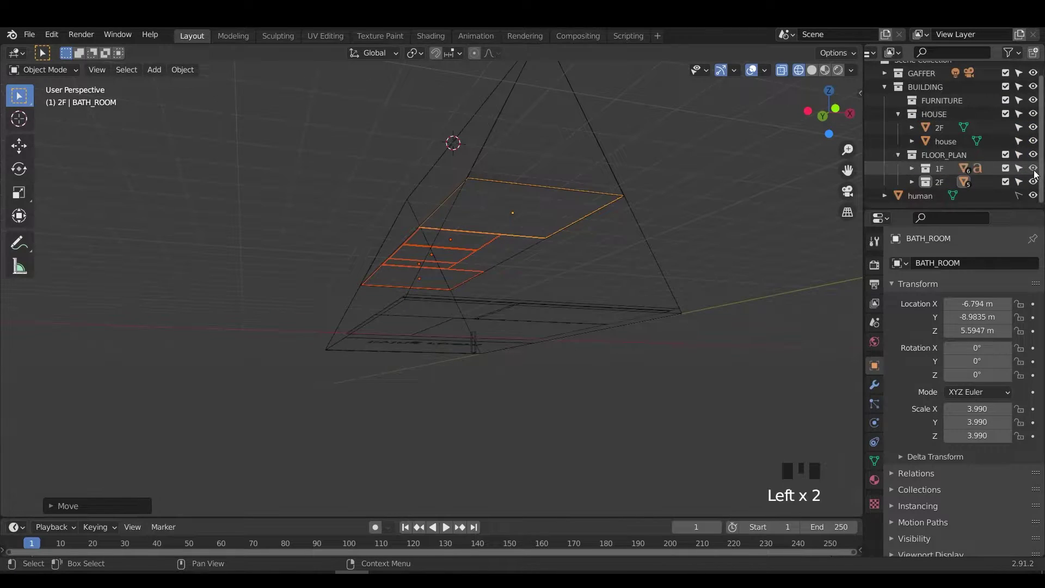
click(1019, 155)
click(898, 155)
- Add a plane to the FURNITURE collection and move it vertically to the second-floor level, at about 5.56 m
key(KP_1)
scroll(555, 251, up, 4)
middle_drag(547, 257, 564, 193)
key(KP_1)
click(611, 217)
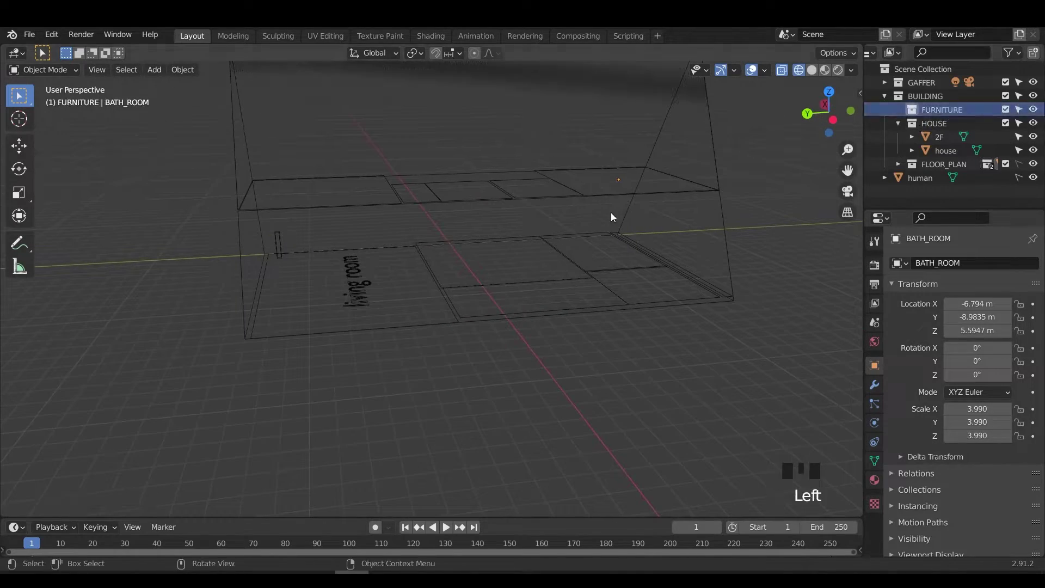
middle_drag(611, 217, 374, 373)
scroll(439, 291, up, 2)
key(KP_1)
key(ctrl+KP_1)
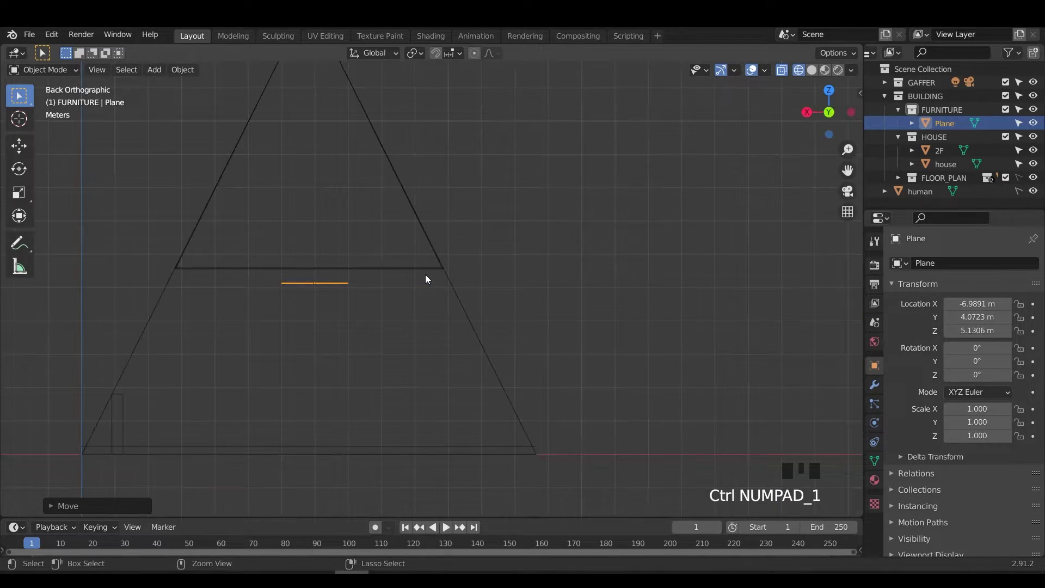
key(g)
click(419, 310)
- Position the plane over the stairs area at about X -6.74 m and Y 3.94 m
middle_drag(420, 310, 276, 354)
key(KP_7)
key(g)
click(539, 281)
key(x)
key(g)
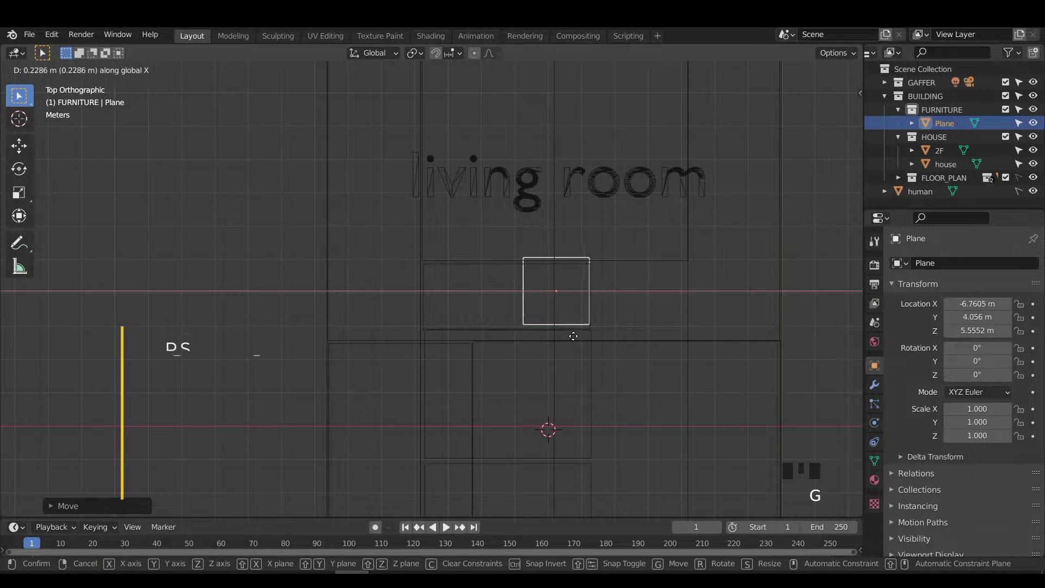
key(g)
click(613, 385)
- Lower one edge of the plane to the ground floor so that it forms a stair slope
middle_drag(613, 384, 423, 303)
key(Tab)
key(g)
click(478, 475)
key(KP_1)
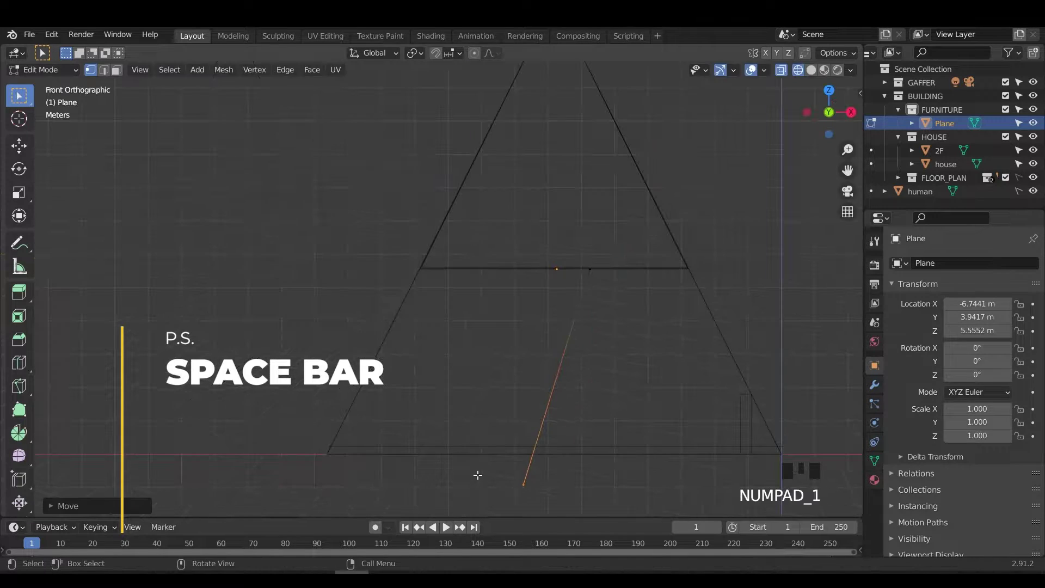
key(g)
click(528, 426)
- Shift the slope's lower edge about 2.5 m along negative X to make the stairs less steep
mouse_move(499, 459)
middle_down()
mouse_move(613, 457)
mouse_move(501, 443)
mouse_move(511, 459)
middle_up()
key(KP_1)
scroll(509, 451, up, 1)
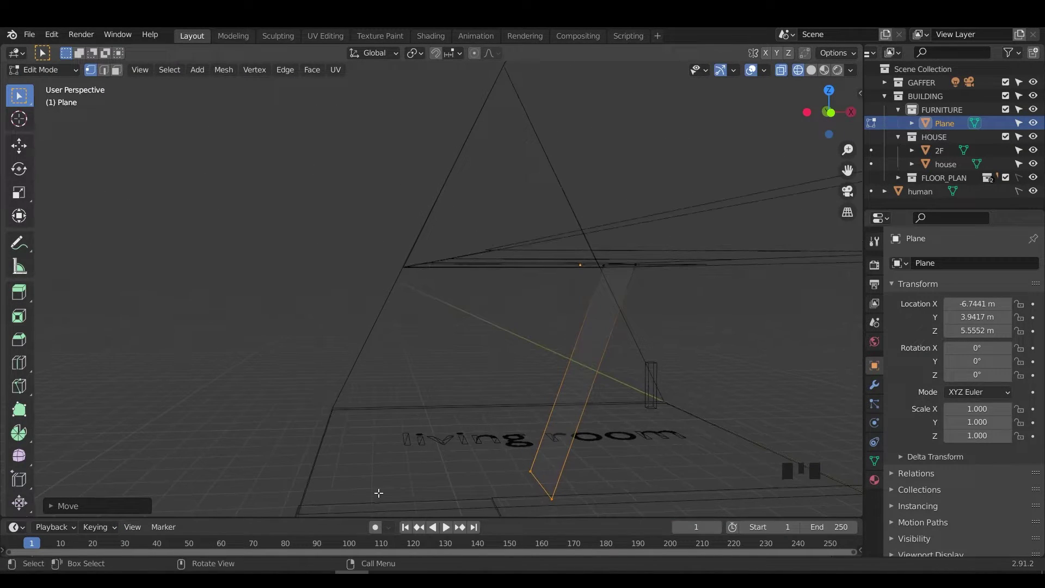
key(KP_1)
drag(521, 479, 554, 496)
click(527, 491)
key(g)
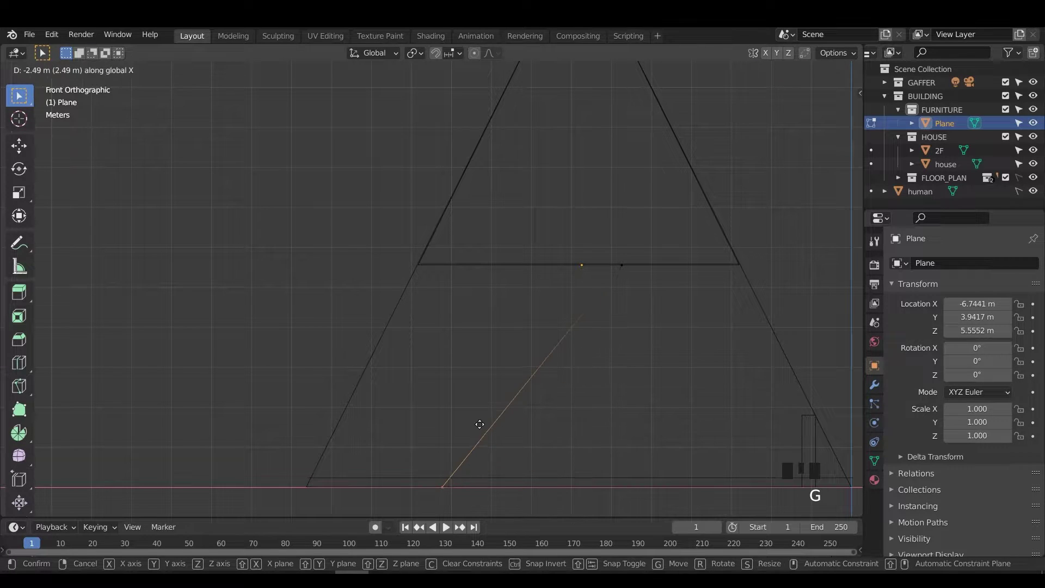
click(475, 422)
- Rename the sloped plane as STAIRS
middle_drag(475, 422, 549, 468)
key(F2)
text(STAIRS)
key(Return)
- Extrude the stair slope to a small thickness, check it in solid shading and return to wireframe in Object Mode
key(e)
click(563, 347)
click(811, 70)
mouse_move(561, 310)
middle_down()
mouse_move(652, 317)
mouse_move(540, 264)
mouse_move(551, 269)
middle_up()
click(797, 71)
key(Tab)
click(653, 313)
click(650, 314)
key(shift+z)
key(shift+z)
key(shift+a)
click(606, 282)
scroll(544, 299, down, 5)
key(ctrl+z)
- Snap the 3D cursor to the stair slope's origin and add a cube there
scroll(480, 321, up, 6)
drag(480, 321, 615, 239)
key(shift+s)
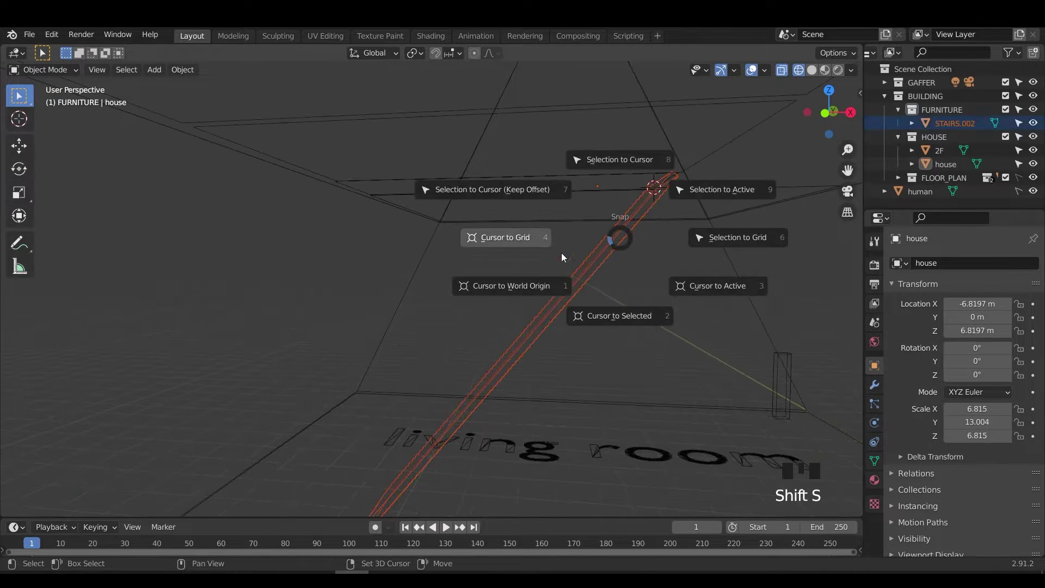
click(618, 316)
key(shift+a)
click(634, 285)
- Scale the cube into a flat stair tread, about 0.38 on X and 0.07 on Z
key(g)
key(z)
key(s)
key(z)
click(603, 184)
middle_drag(603, 184, 479, 293)
key(s)
key(y)
click(611, 235)
- Lower the tread along Z to about 4.88 m and thin it to a Z scale of about 0.042
key(KP_1)
scroll(616, 194, up, 3)
key(g)
key(z)
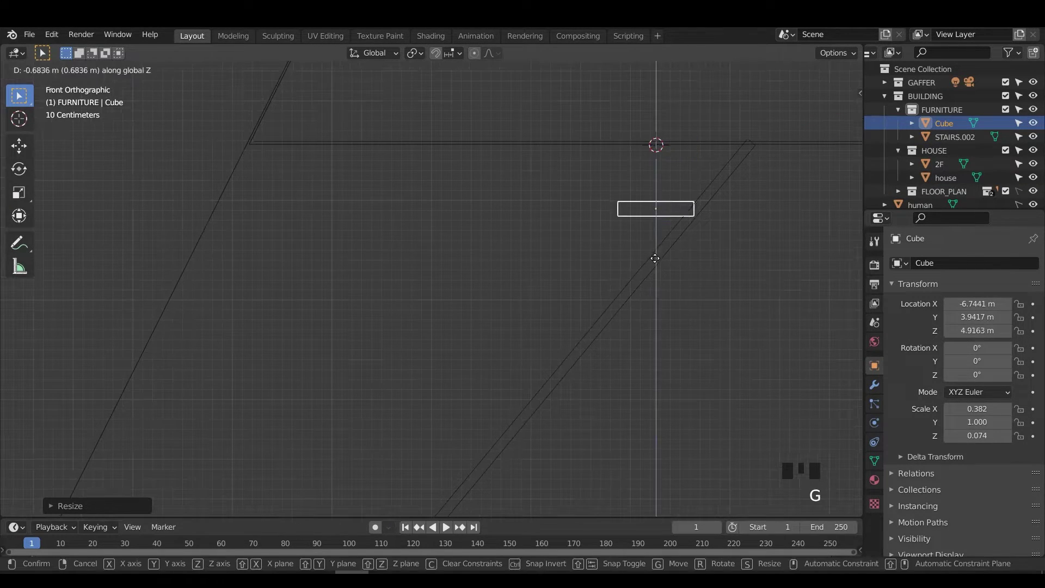
click(661, 234)
shift+middle_drag(660, 234, 622, 212)
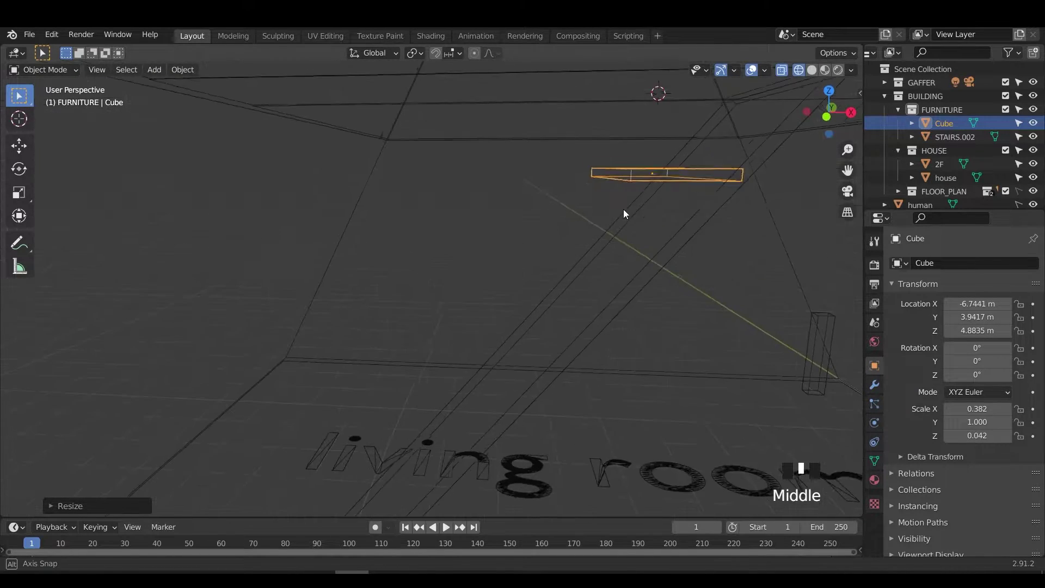
- Move the tread along X and up so it rests against the upper end of the stair slope
key(KP_1)
key(g)
key(x)
click(649, 209)
key(g)
click(683, 167)
- Add an Array modifier to the tread with relative offset factors of -0.6 on X and -4.8 on Z
click(874, 384)
click(925, 263)
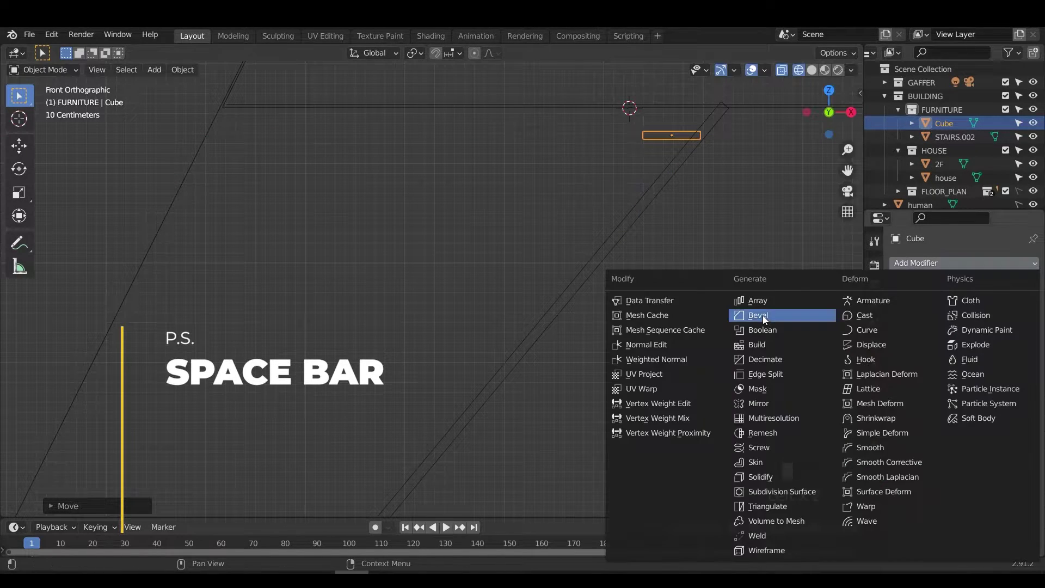
click(765, 299)
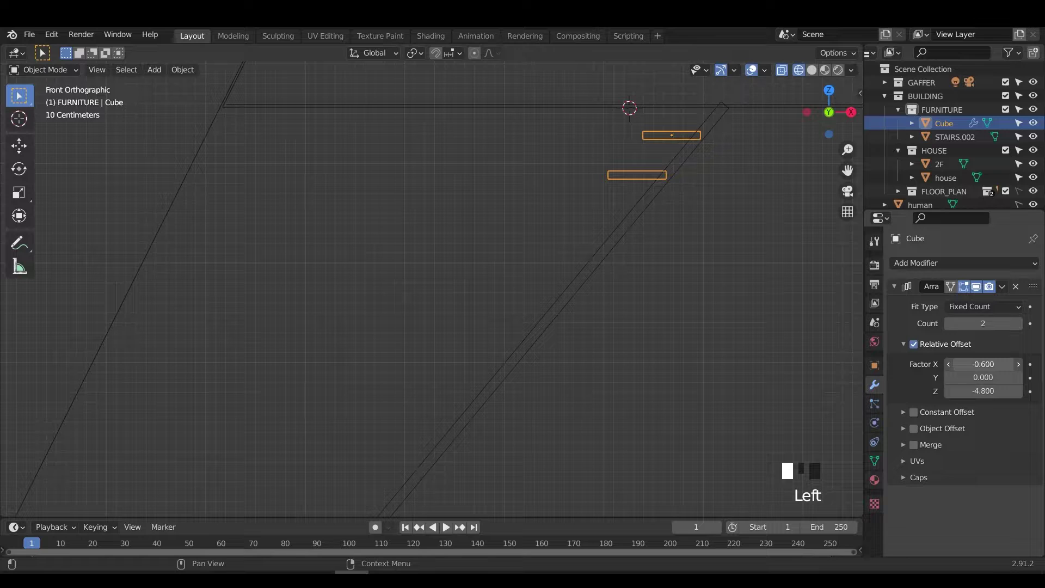
- Raise the tread array's count to 10
click(1018, 323)
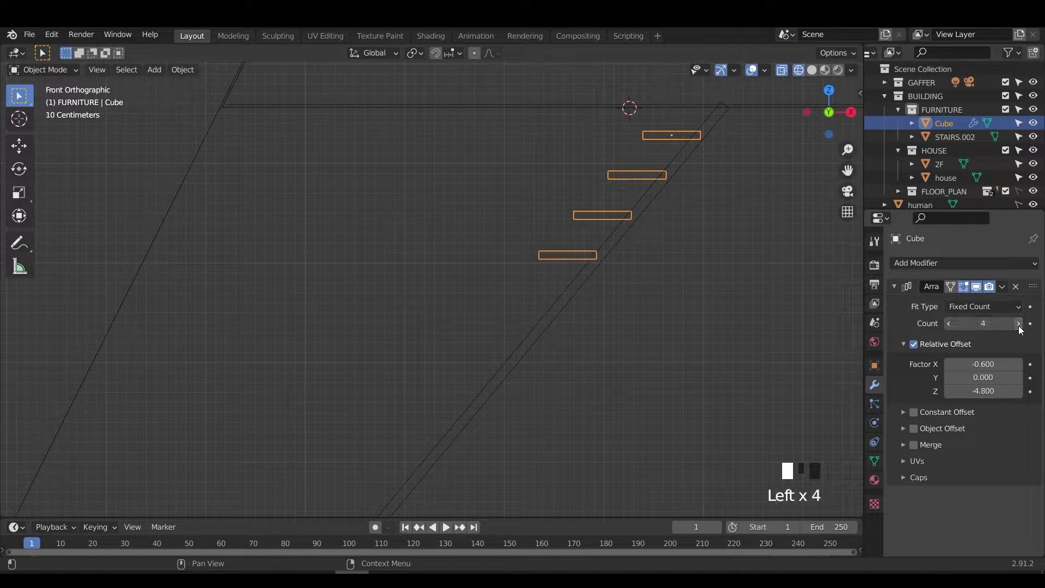
click(1018, 323)
click(1018, 323)
click(1018, 323)
click(1017, 324)
click(1018, 323)
click(1018, 324)
- Fit the treads along the whole slope with a Z relative offset of -5.1 and an array count of 13
scroll(579, 396, down, 3)
ctrl+middle_drag(579, 401, 618, 385)
shift+middle_drag(504, 415, 542, 371)
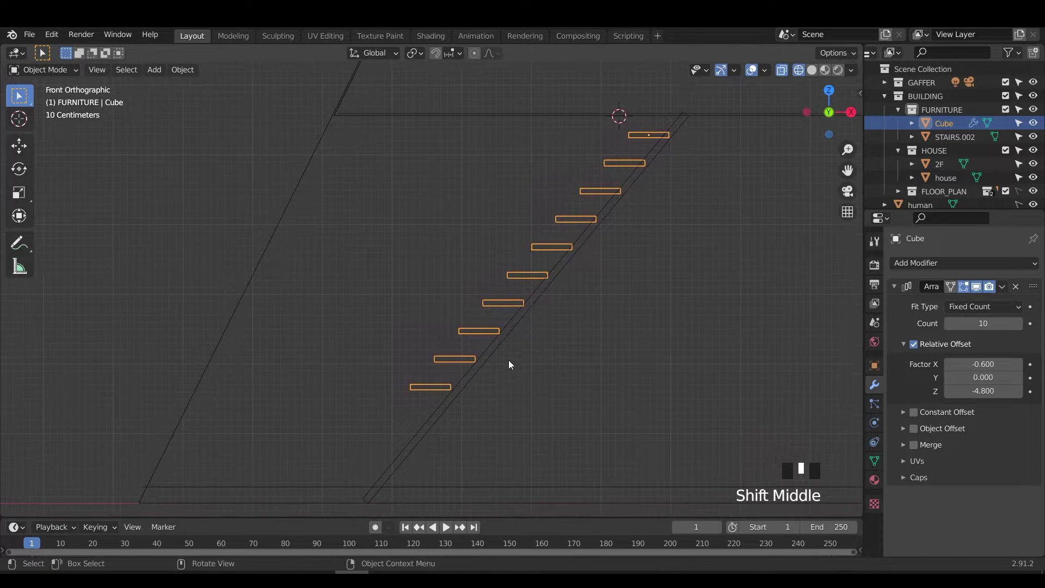
scroll(616, 348, up, 1)
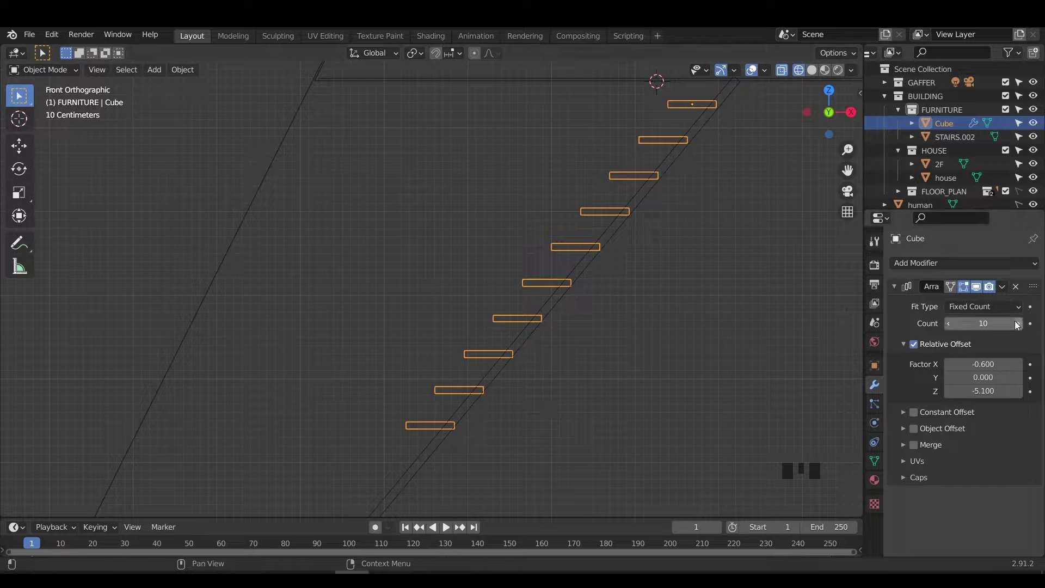
scroll(415, 431, down, 1)
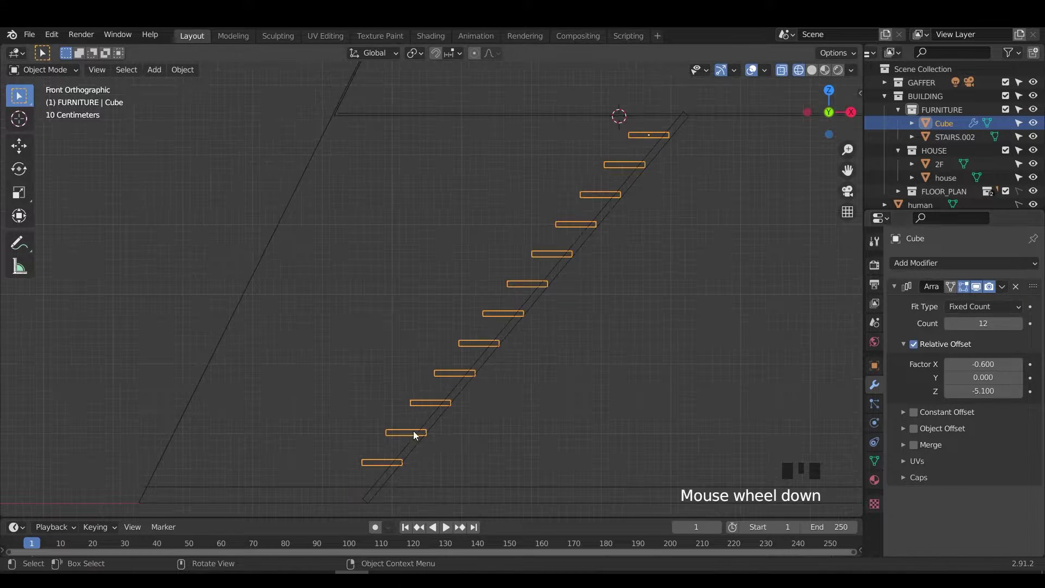
shift+middle_drag(415, 432, 468, 433)
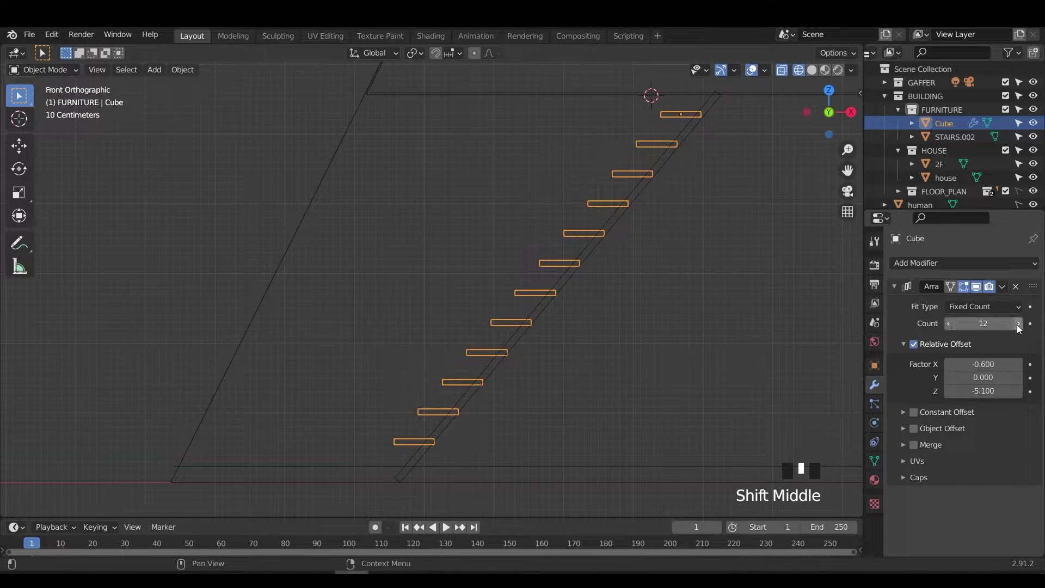
scroll(444, 398, down, 1)
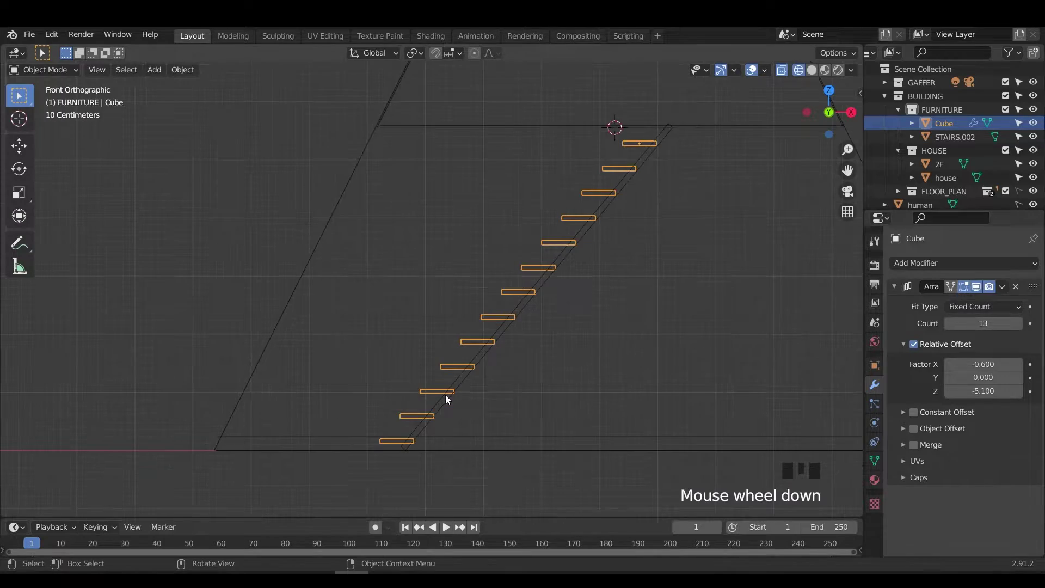
- Rename the arrayed tread object as STEPS
mouse_move(445, 399)
middle_down()
mouse_move(556, 419)
mouse_move(626, 412)
mouse_move(478, 415)
mouse_move(416, 404)
mouse_move(496, 401)
mouse_move(435, 410)
middle_up()
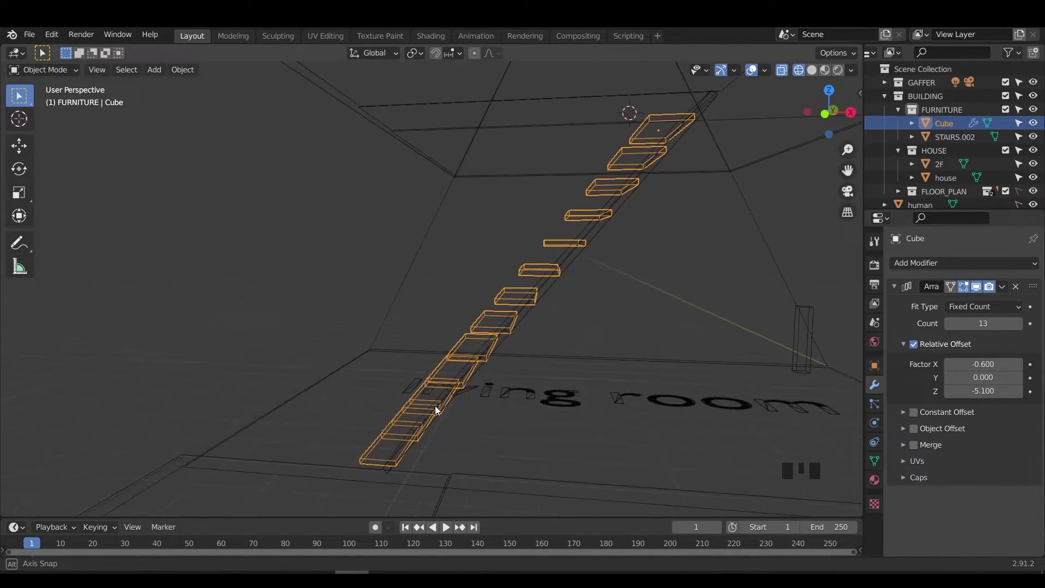
key(F2)
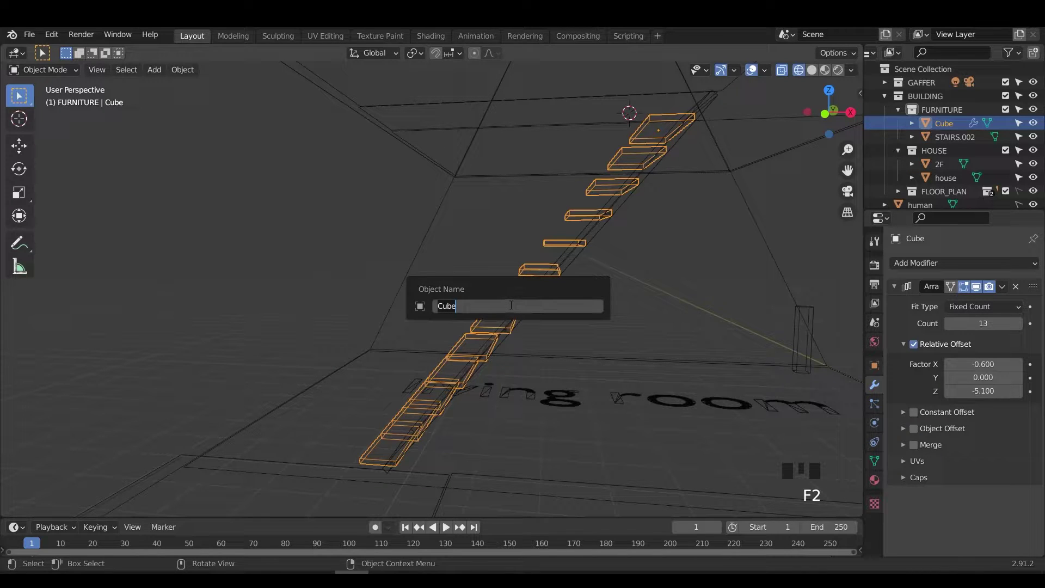
text(STEPS)
key(Return)
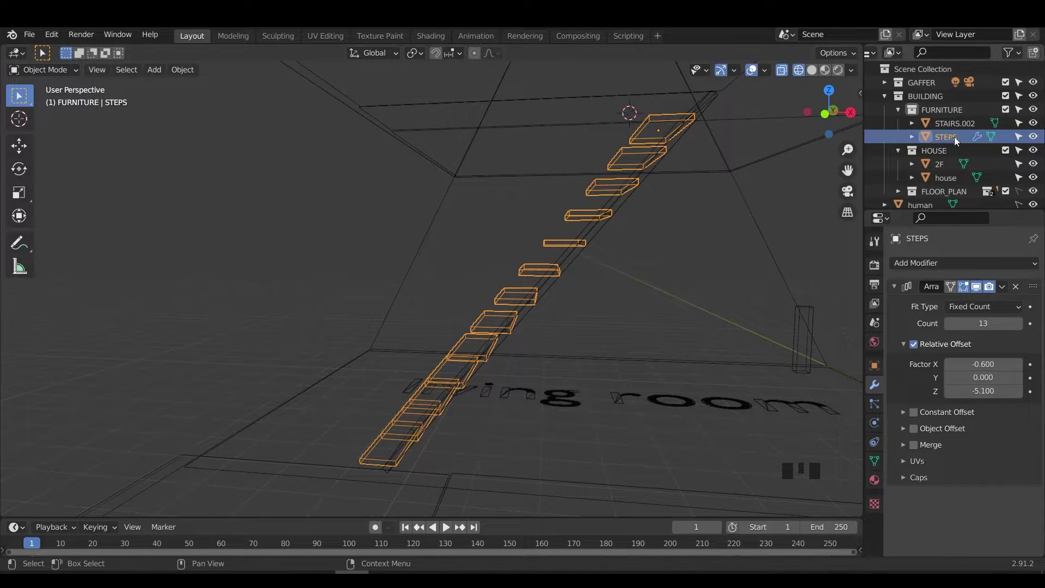
- Add a cube to the FURNITURE collection and move it down to the living room floor
key(shift+a)
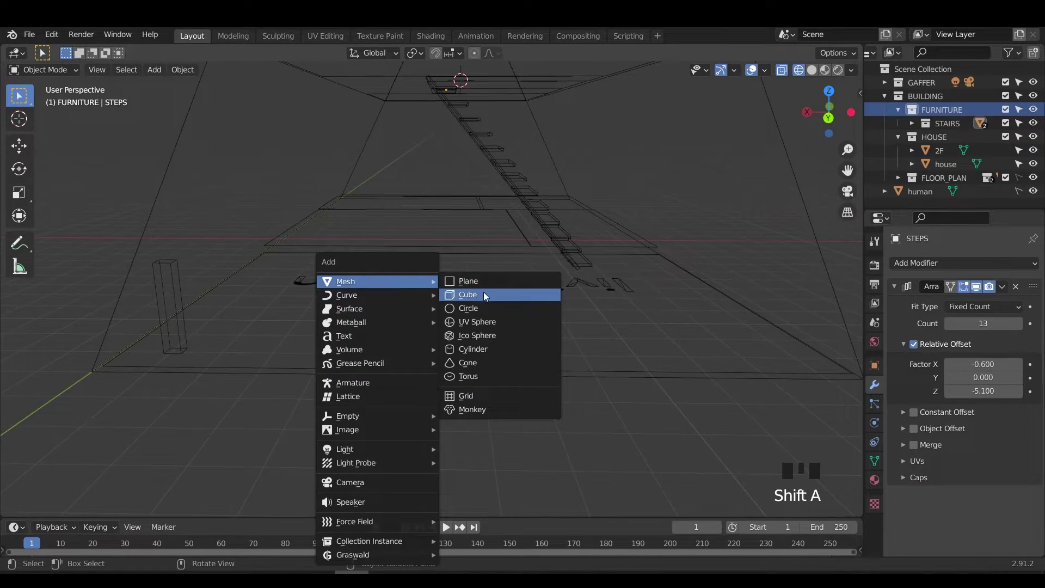
click(484, 296)
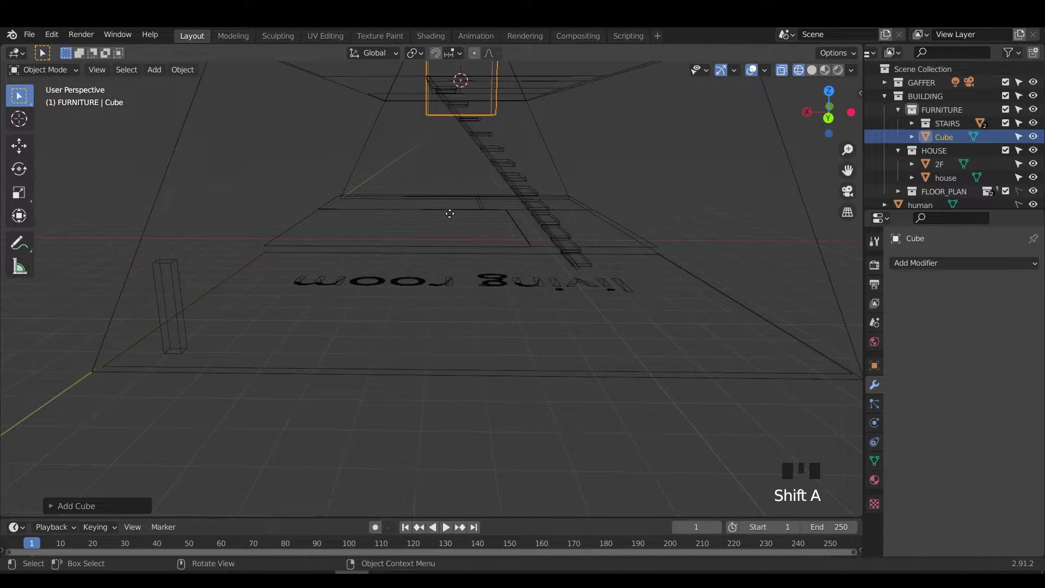
key(g)
click(454, 392)
middle_drag(435, 284, 431, 271)
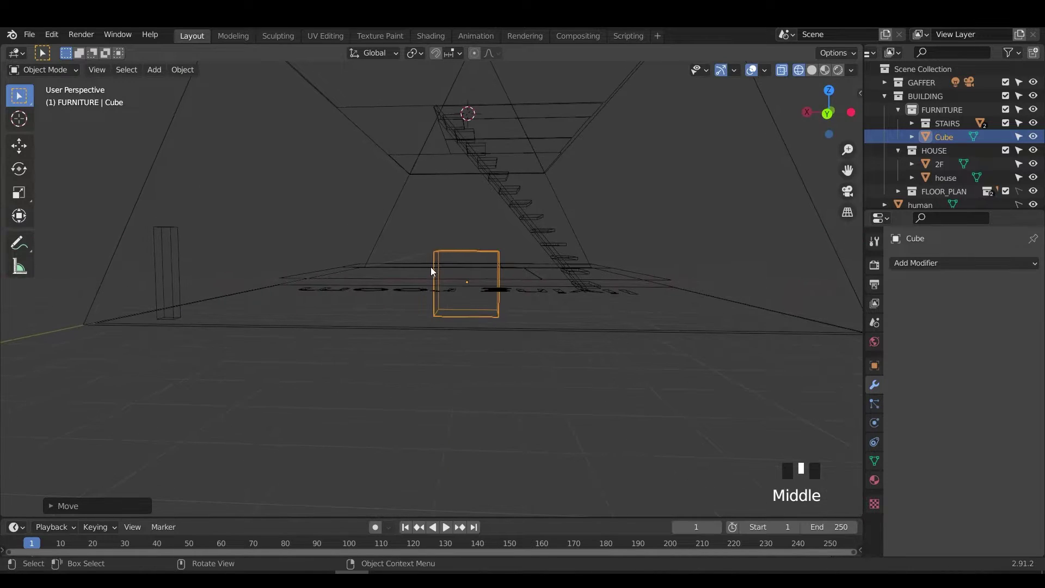
- Reposition the cube in the living room and scale it along Z to about 0.6 of its height
key(g)
click(514, 310)
key(s)
key(z)
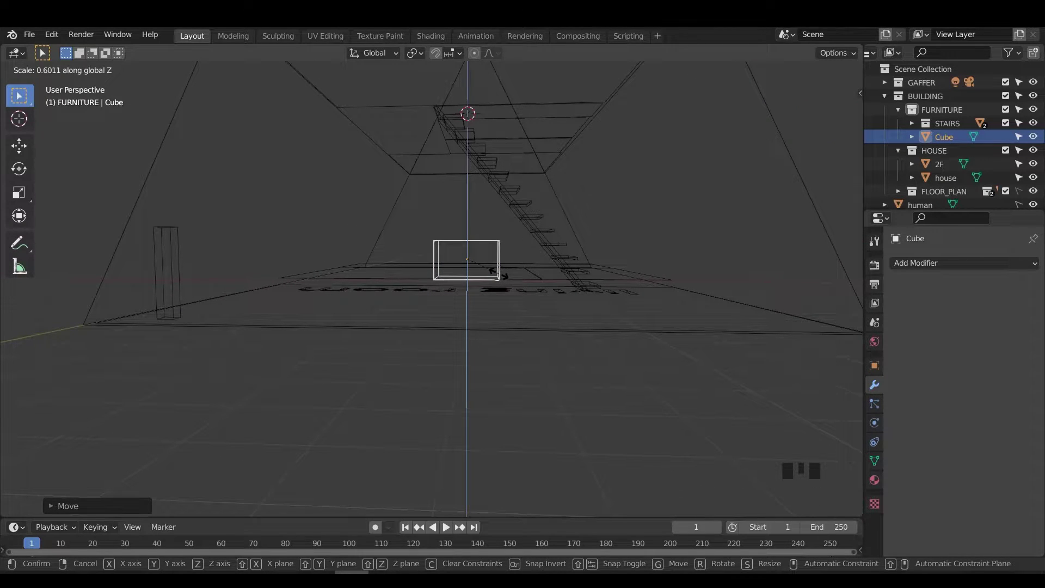
click(481, 284)
- Make the human reference object selectable, move it farther into the living room near the cube, and lock its selection again
middle_drag(481, 285, 181, 290)
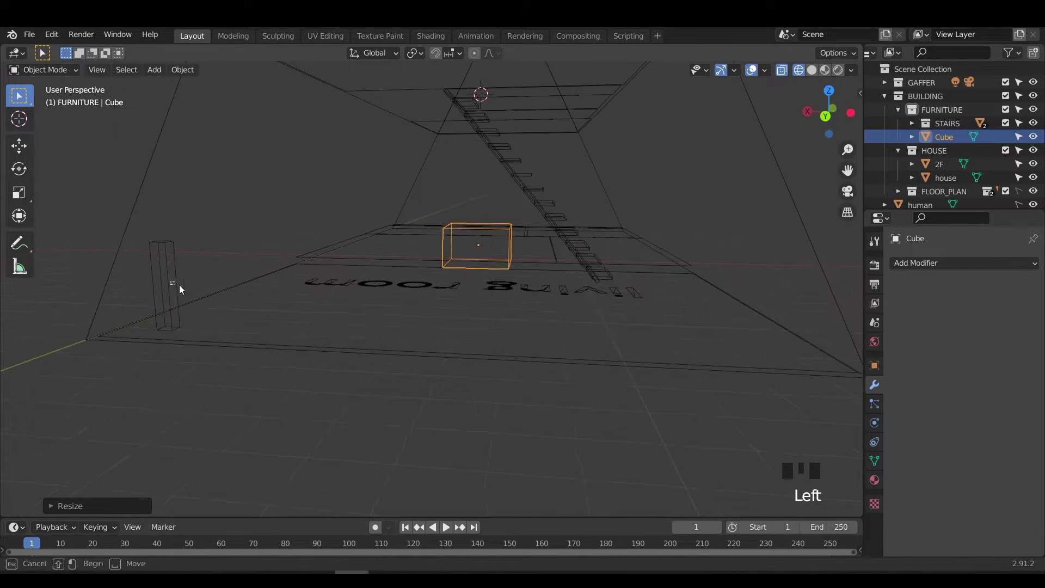
drag(179, 287, 187, 288)
scroll(931, 197, down, 1)
click(1019, 197)
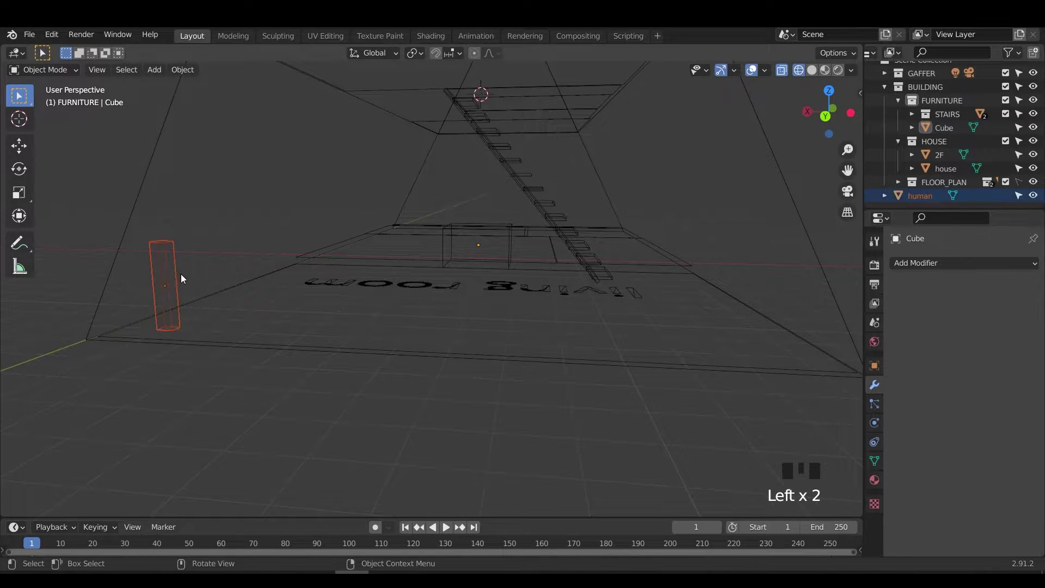
key(g)
click(322, 226)
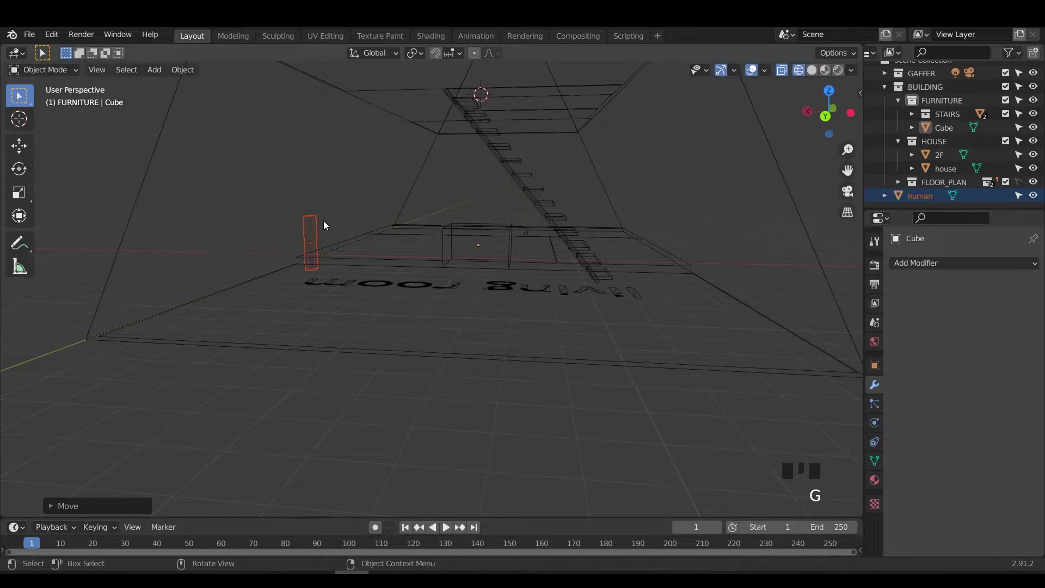
click(1019, 197)
click(460, 249)
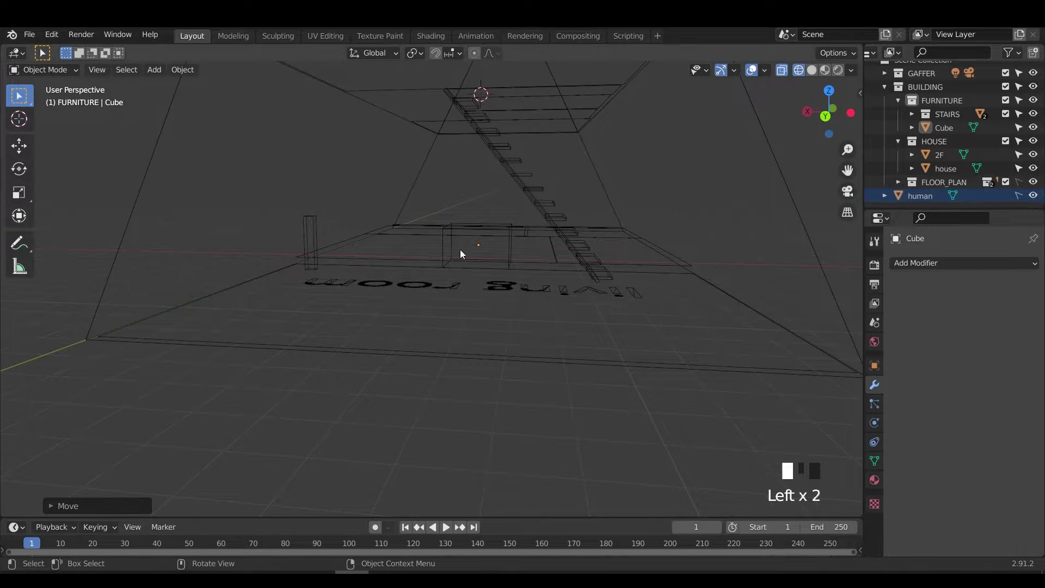
middle_drag(459, 249, 427, 286)
click(430, 269)
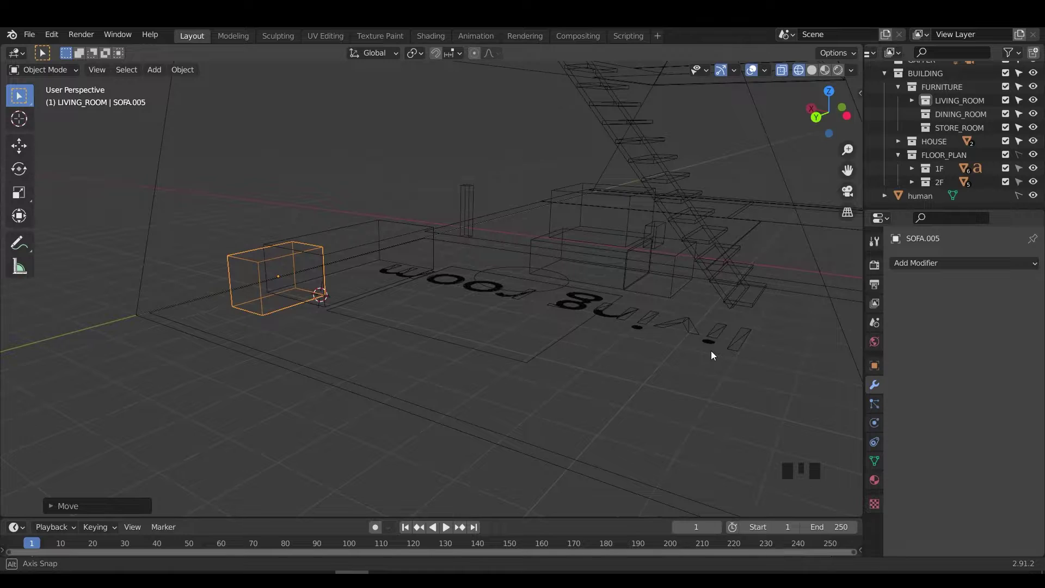
- Move the SOFA.005 box about -6.5 m along Y, past the long sofa near the human reference
middle_drag(710, 351, 644, 348)
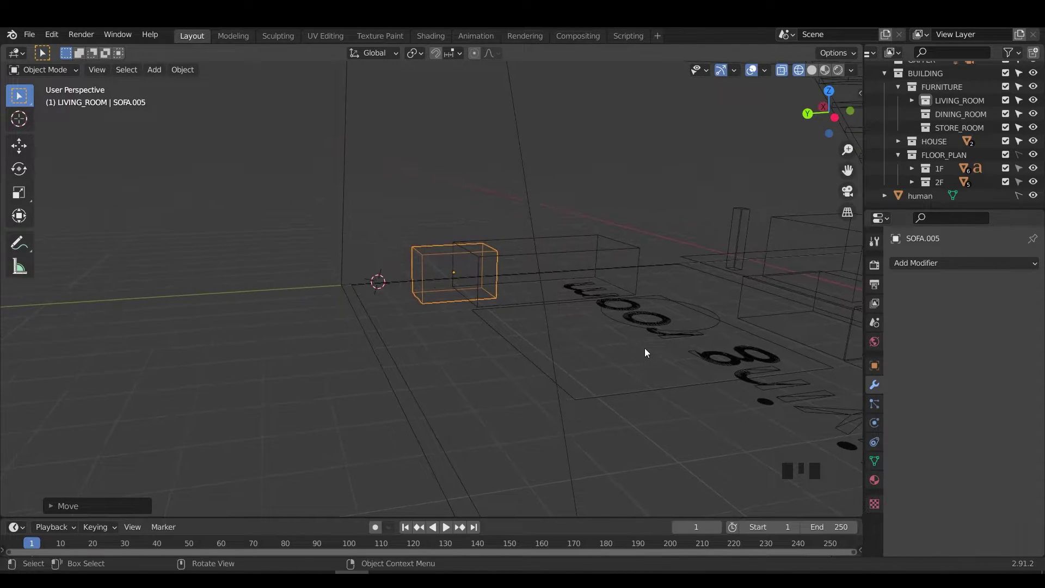
key(g)
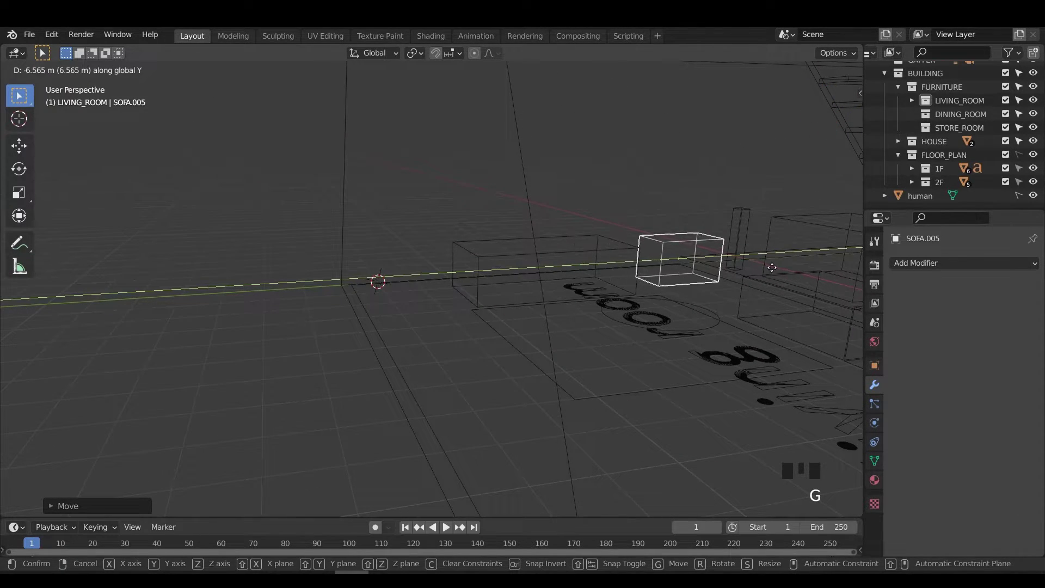
click(765, 269)
middle_drag(758, 271, 498, 194)
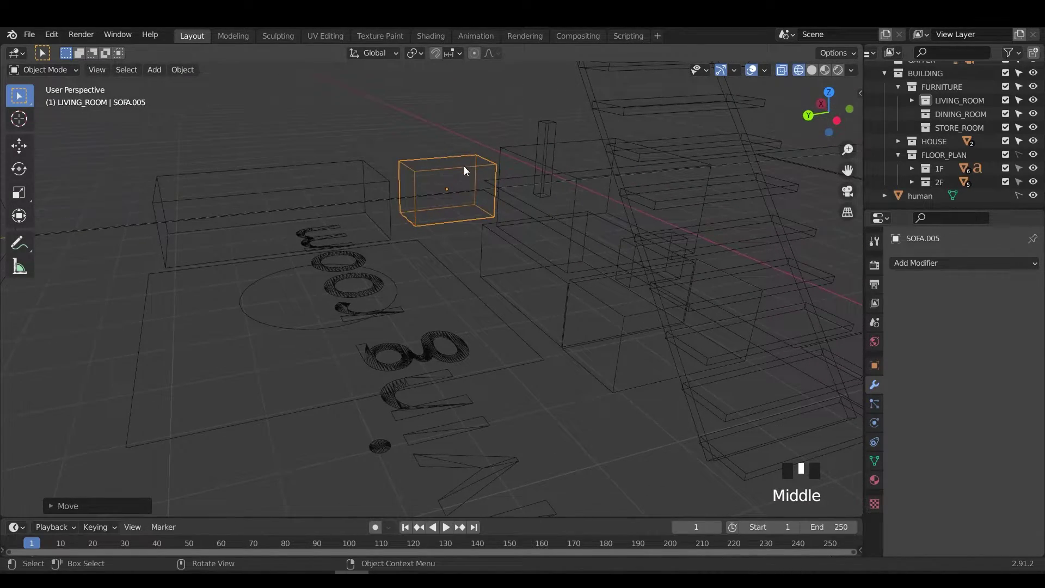
middle_drag(436, 178, 469, 154)
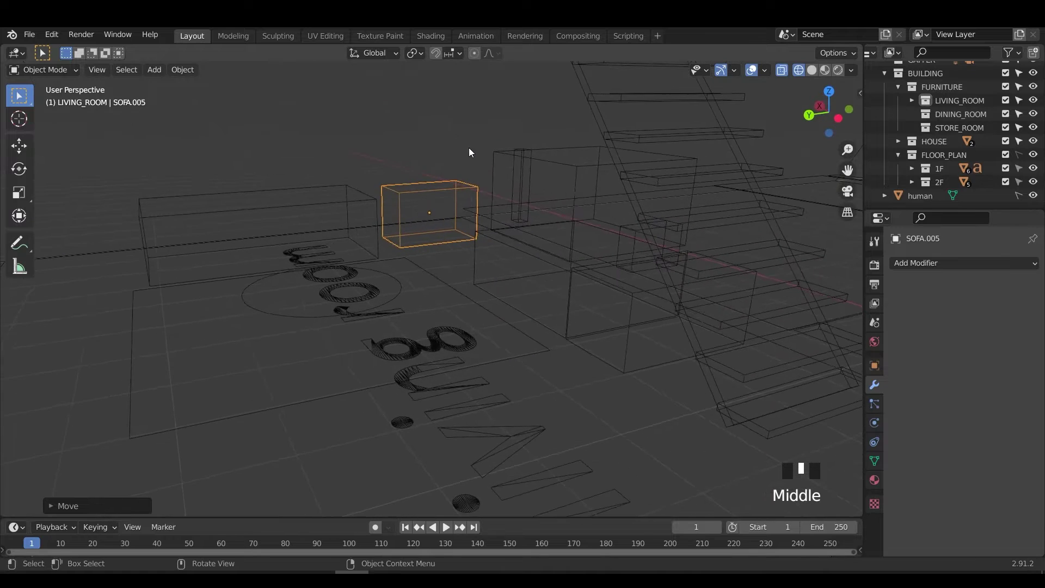
- Inset the top face of the SOFA.005 box to a small central rectangle
key(Tab)
click(416, 201)
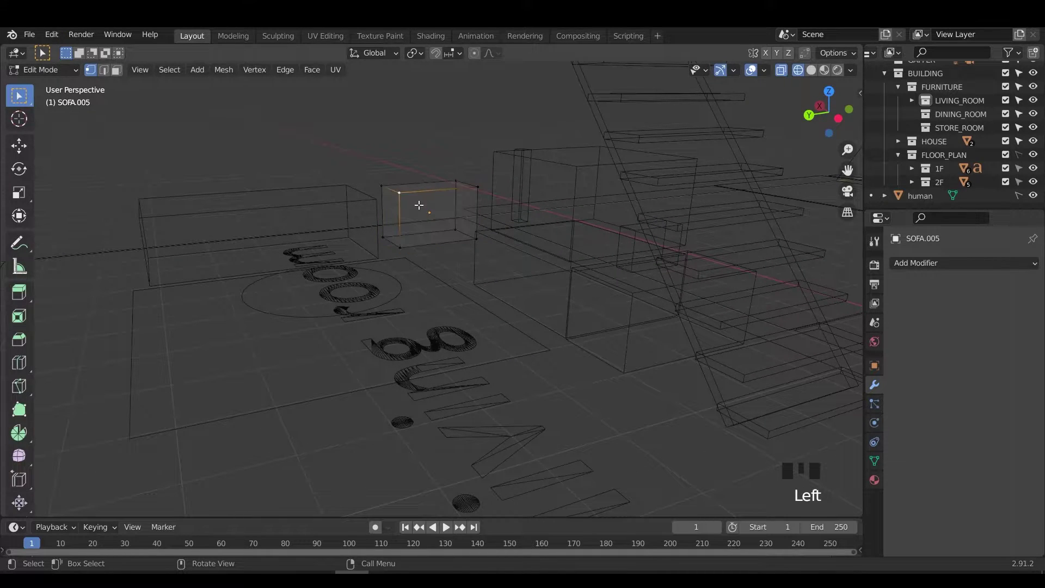
middle_drag(416, 201, 443, 220)
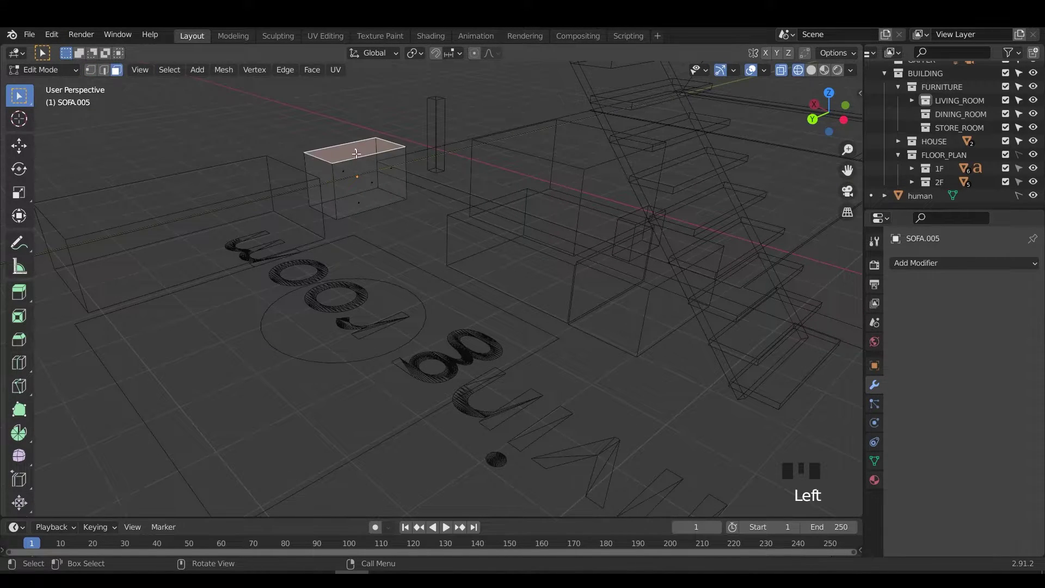
key(i)
click(406, 169)
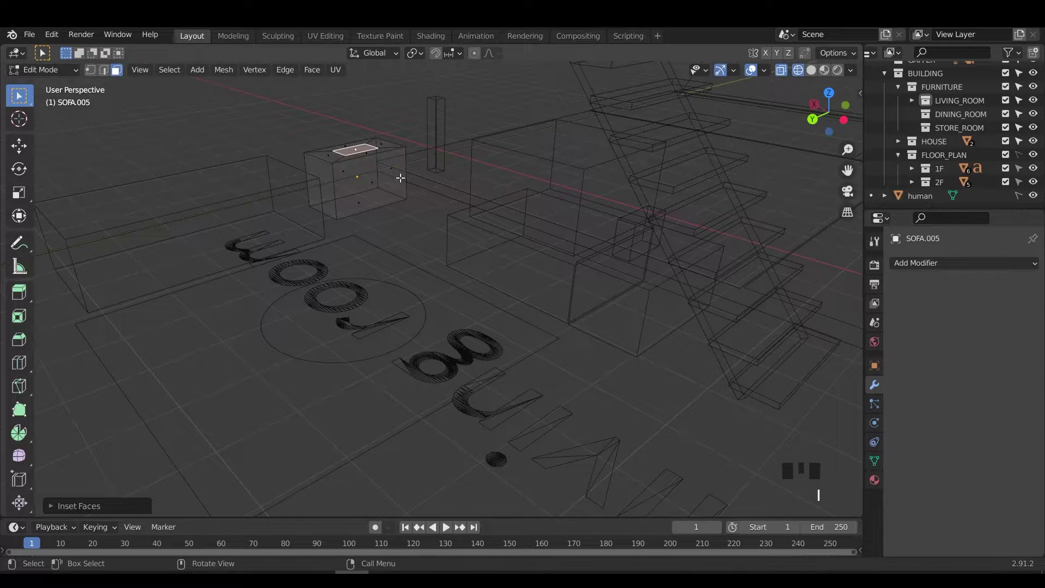
middle_drag(400, 178, 384, 158)
- Extrude the inset top face upward in stages into a tall chimney rising above the upper floor
key(e)
click(380, 93)
middle_drag(381, 93, 407, 163)
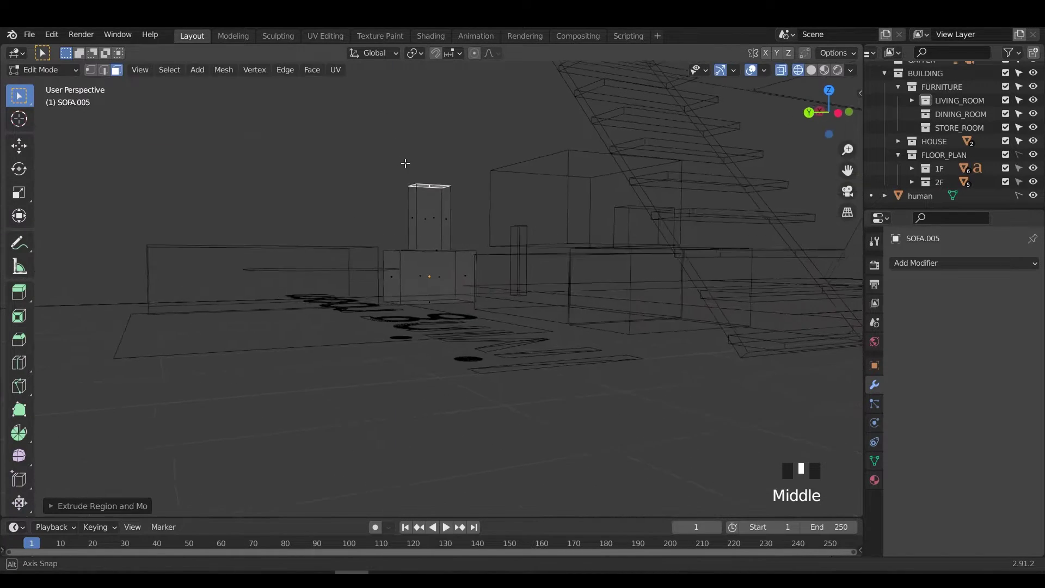
key(e)
click(375, 73)
scroll(464, 201, down, 3)
middle_drag(465, 201, 432, 310)
scroll(434, 234, down, 2)
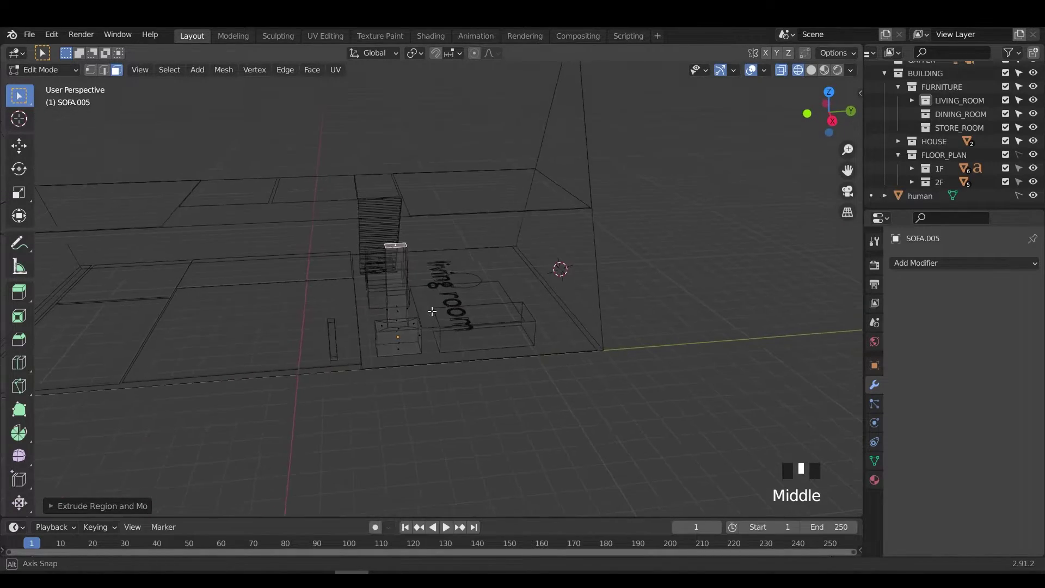
key(e)
click(389, 121)
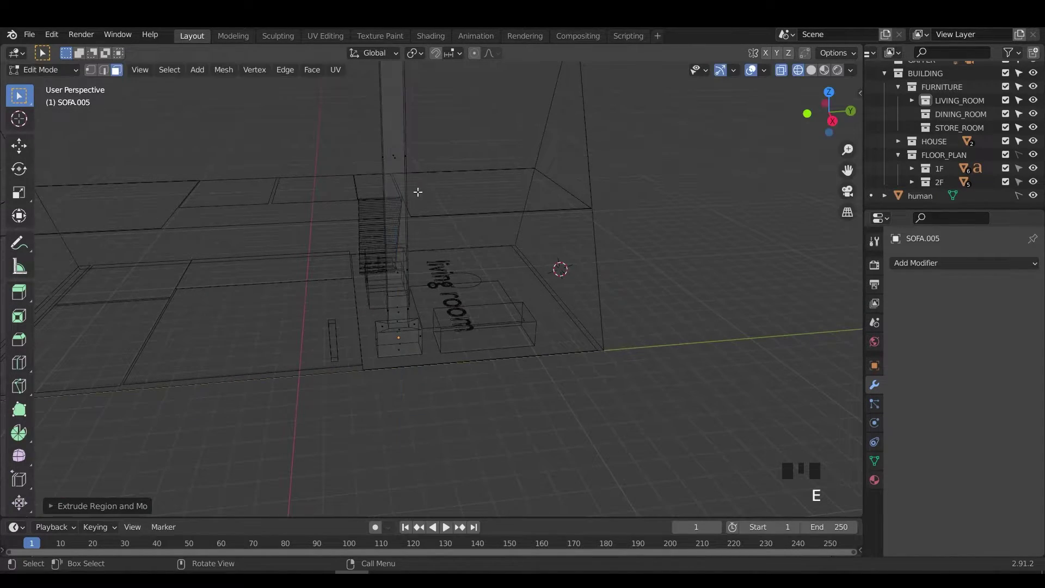
scroll(358, 215, down, 5)
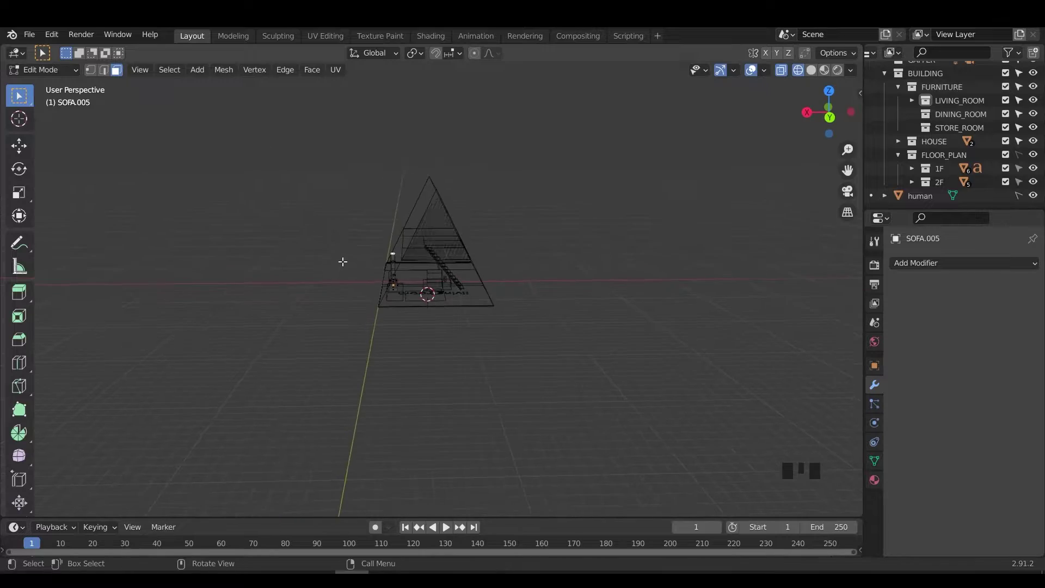
key(Tab)
- Move the box with the chimney along Y into the living room and rename it as STOVE
shift+middle_drag(438, 282, 414, 289)
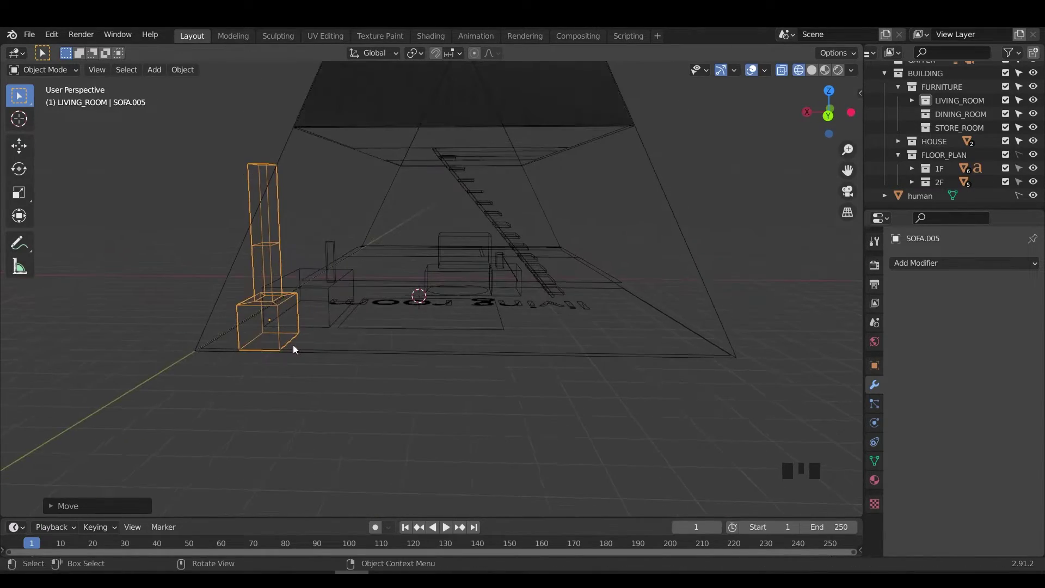
key(g)
key(y)
click(332, 303)
middle_drag(331, 303, 412, 203)
key(F2)
text(STOVE)
key(Return)
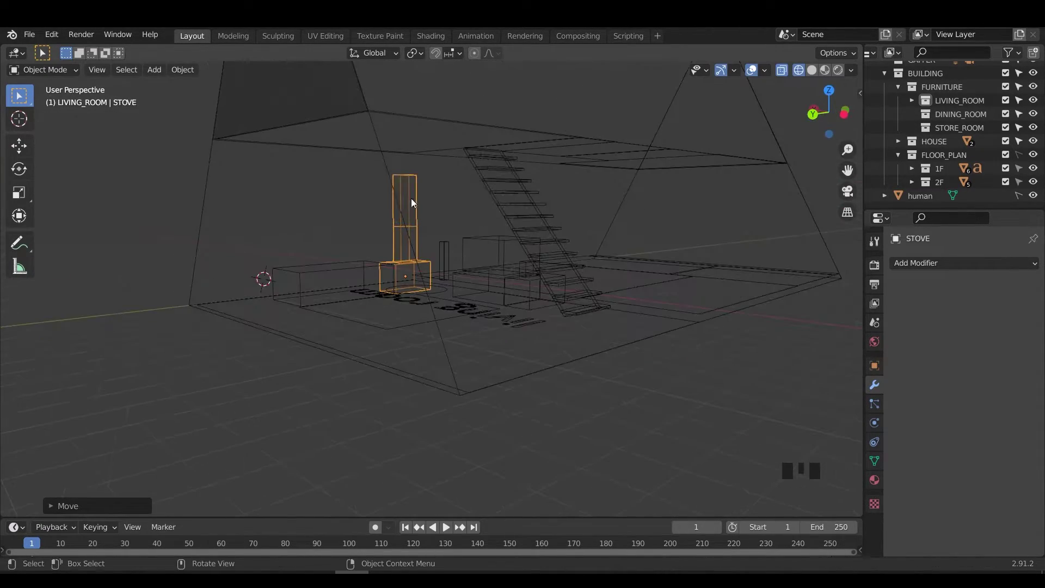
- Rotate the plane in the DINING_ROOM collection 90° about Z
key(Tab)
middle_drag(25, 65, 341, 216)
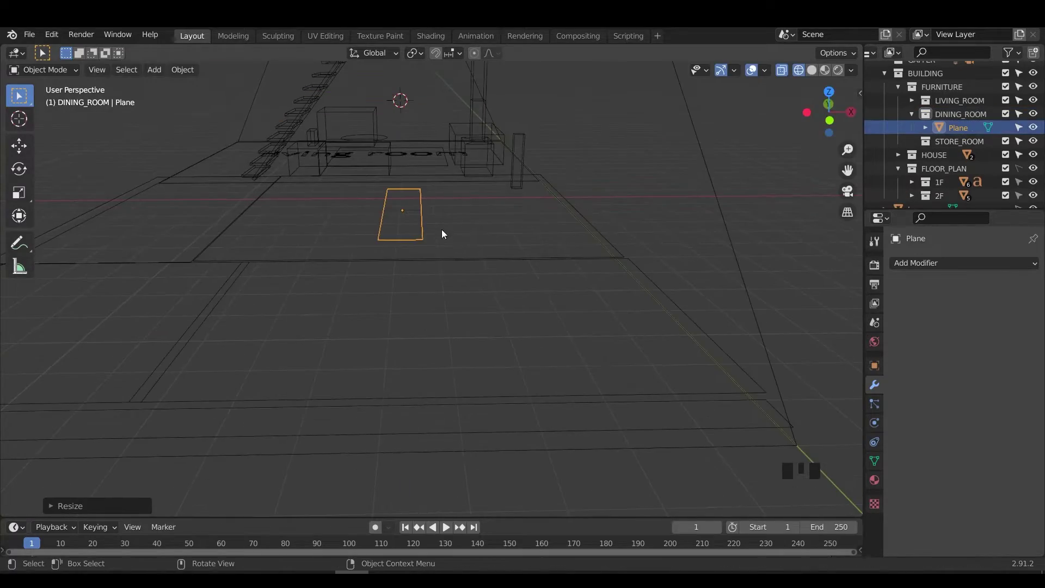
key(r)
key(z)
key(9)
key(0)
key(Return)
- Scale the dining room plane and place it as a long tabletop along the side edge of the room
key(g)
click(461, 296)
key(KP_7)
shift+middle_drag(462, 296, 452, 231)
key(s)
key(g)
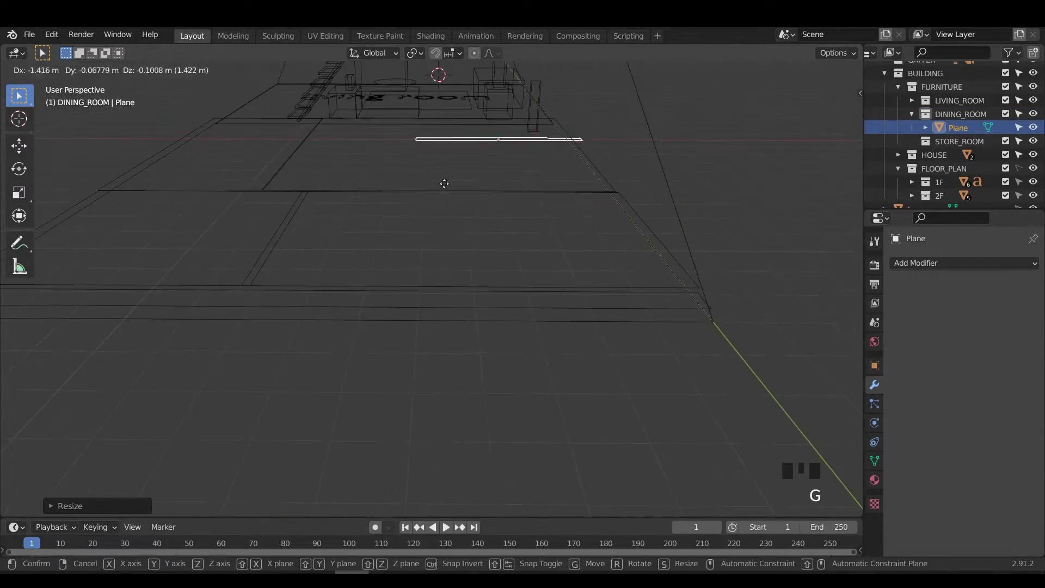
middle_drag(445, 183, 403, 214)
key(g)
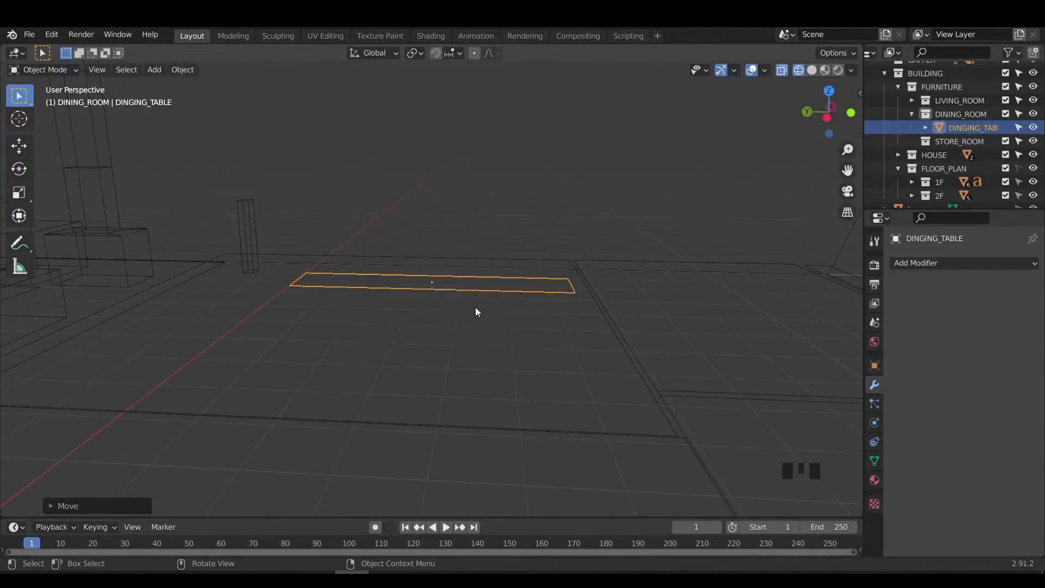
- Duplicate the DINGING_TABLE plane, shorten the copy along Y into a chair seat, and duplicate that chair
key(shift+d)
key(s)
key(y)
key(shift+d)
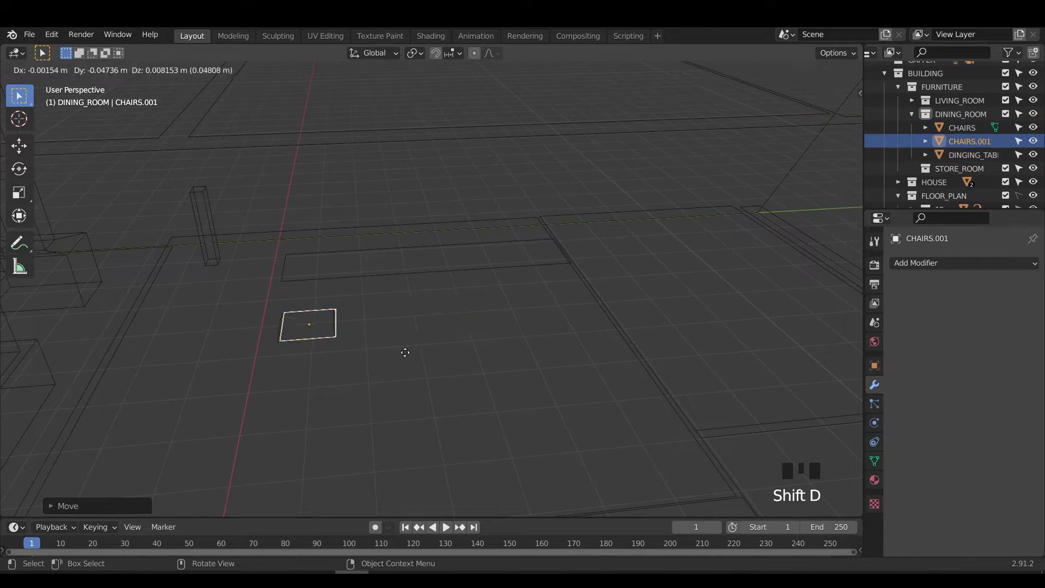
middle_drag(403, 352, 373, 380)
scroll(418, 299, up, 12)
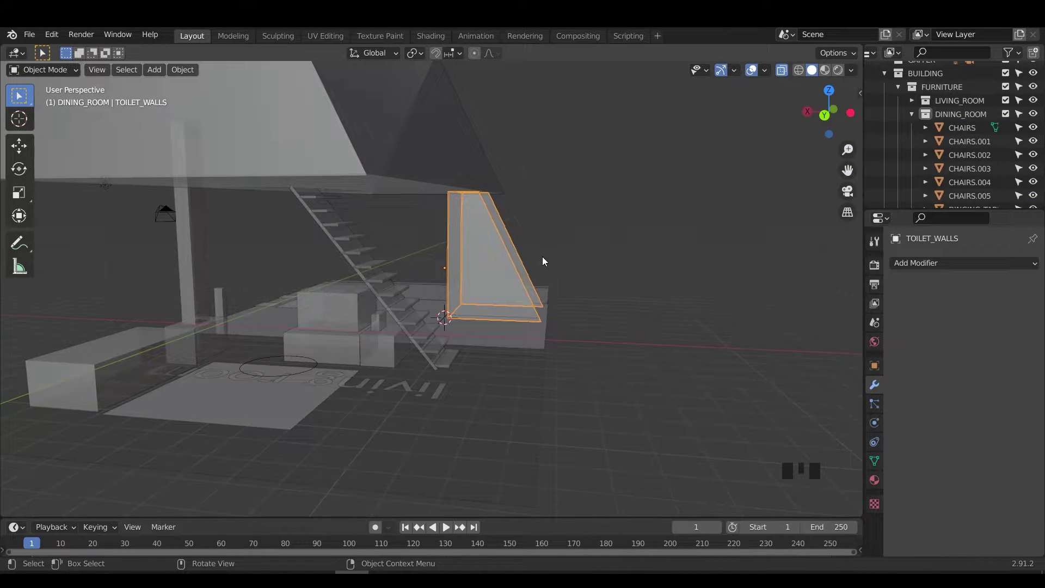
- Switch the viewport's solid shading to MatCap lighting with the red matcap
mouse_move(543, 261)
middle_down()
mouse_move(501, 278)
mouse_move(599, 163)
middle_up()
click(851, 69)
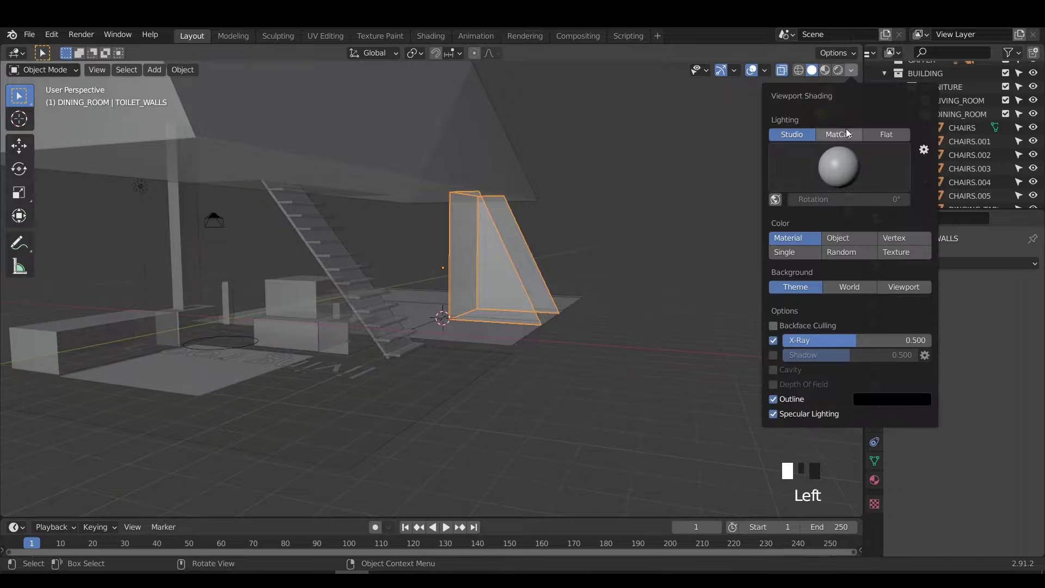
click(805, 185)
click(838, 134)
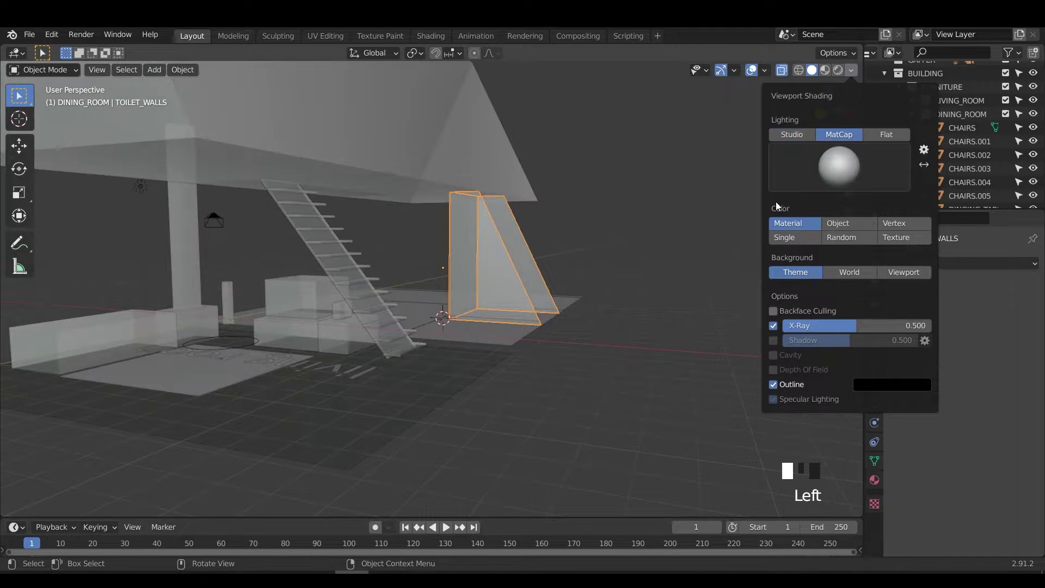
click(837, 176)
click(666, 248)
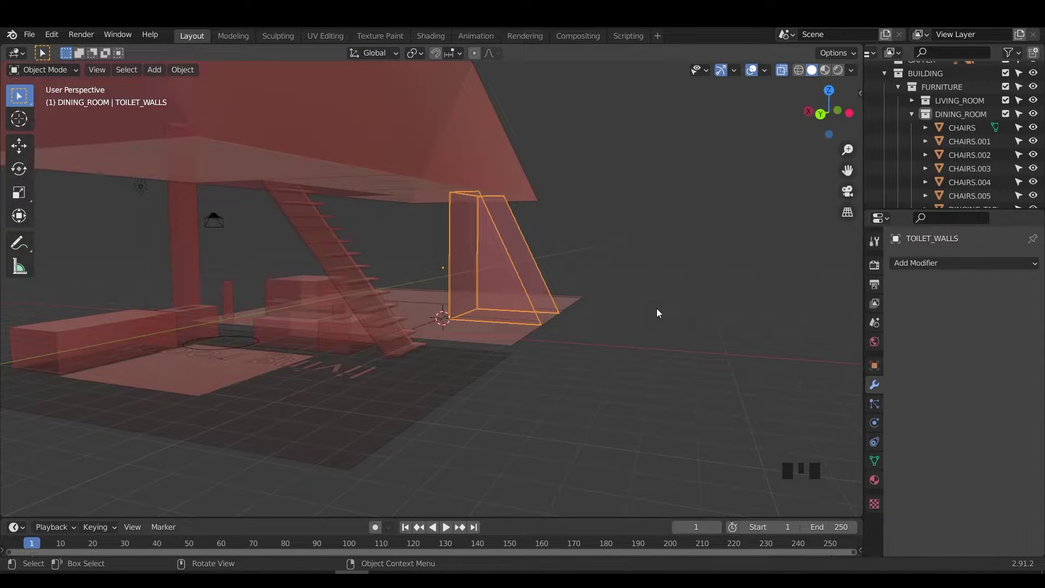
- Change the viewport's matcap to the brown clay one
mouse_move(658, 311)
middle_down()
mouse_move(537, 355)
mouse_move(479, 345)
mouse_move(653, 319)
mouse_move(395, 317)
mouse_move(425, 310)
middle_up()
click(851, 70)
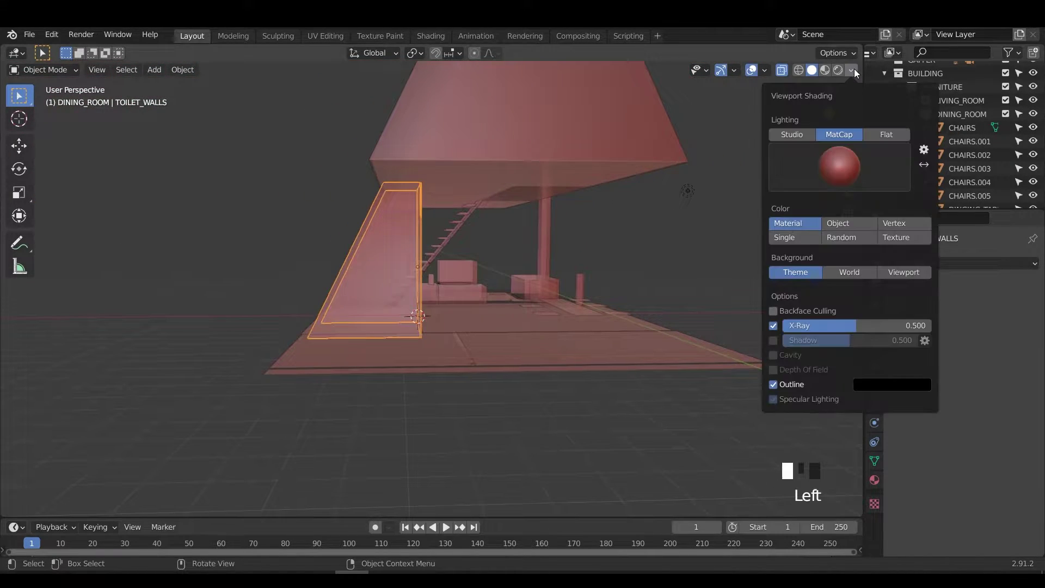
click(861, 187)
click(666, 260)
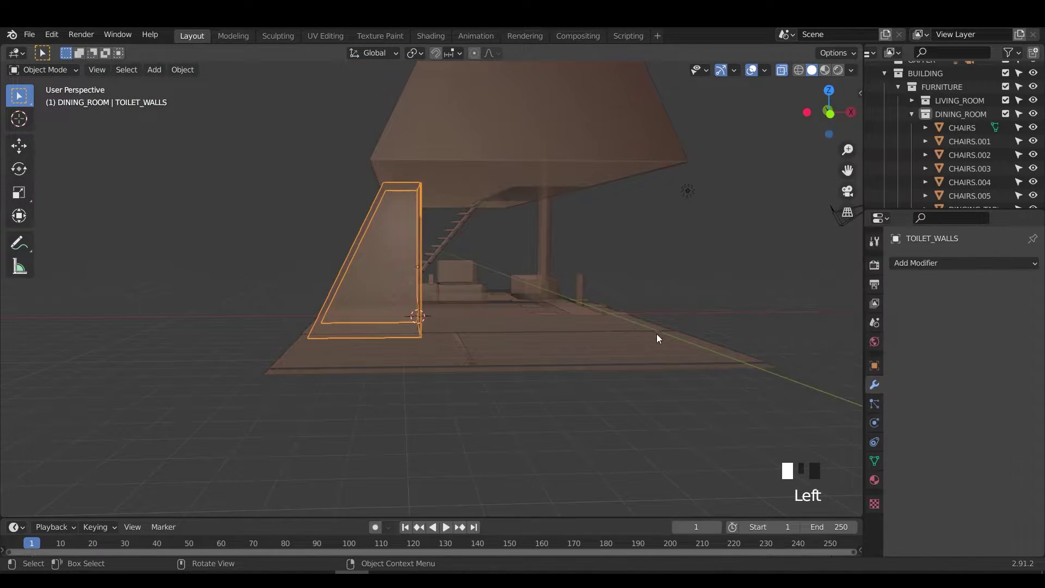
middle_drag(657, 340, 734, 381)
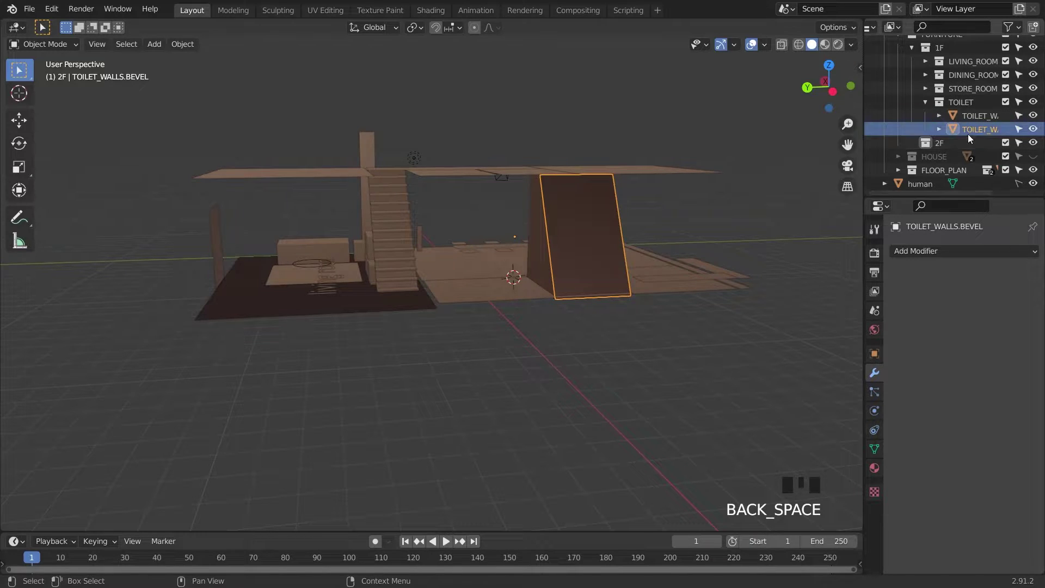
- Rename the sloped toilet wall as TOILET_WALLS_BEVEL
key(F2)
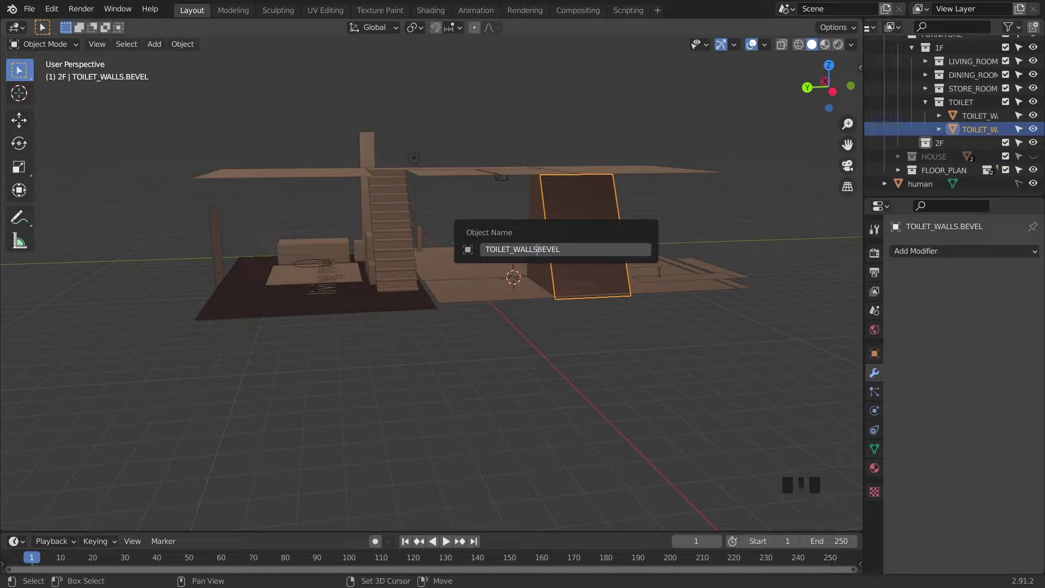
text(_)
key(Return)
- Try to mirror the TOILET_WALLS_BEVEL panel along the Y axis
middle_drag(582, 357, 420, 327)
key(ctrl+m)
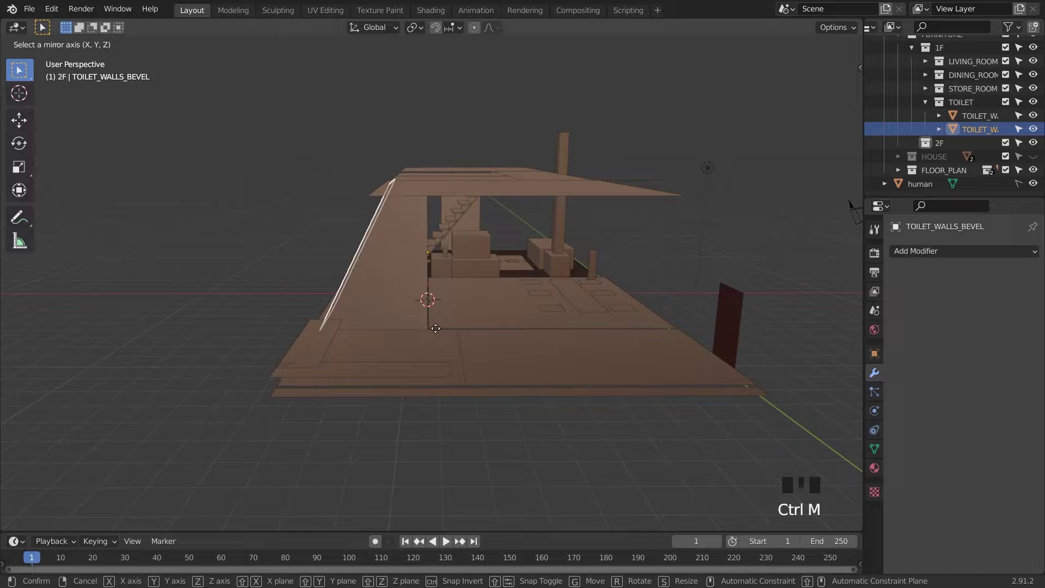
key(y)
key(Return)
middle_drag(436, 334, 544, 355)
key(ctrl+z)
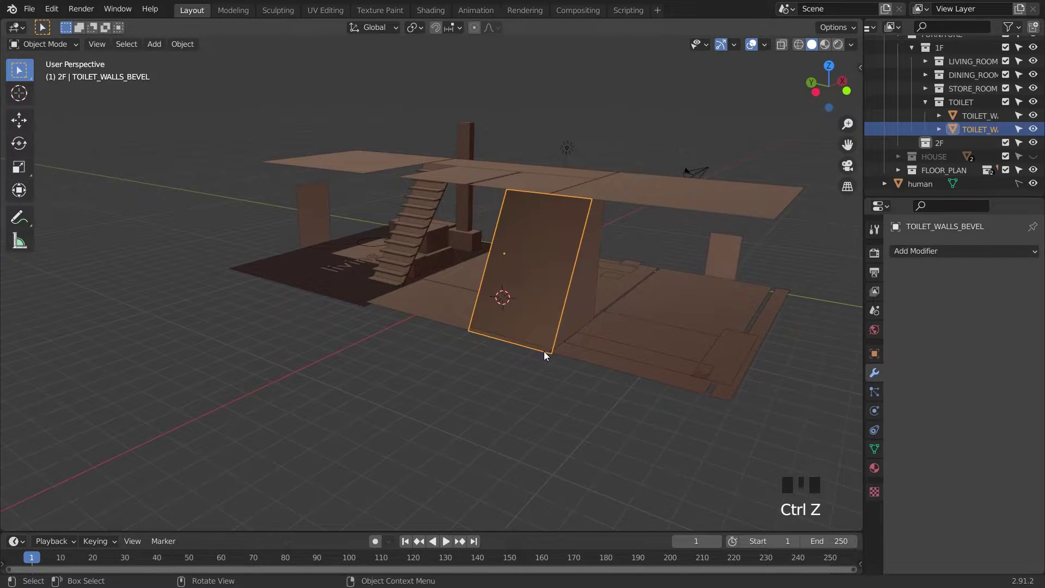
- Duplicate the TOILET_WALLS_BEVEL panel and place the copy close to the original
key(shift+d)
click(524, 315)
- Rename the copied upper-floor shell 2F.001 as WIREFRAME_2F
key(F2)
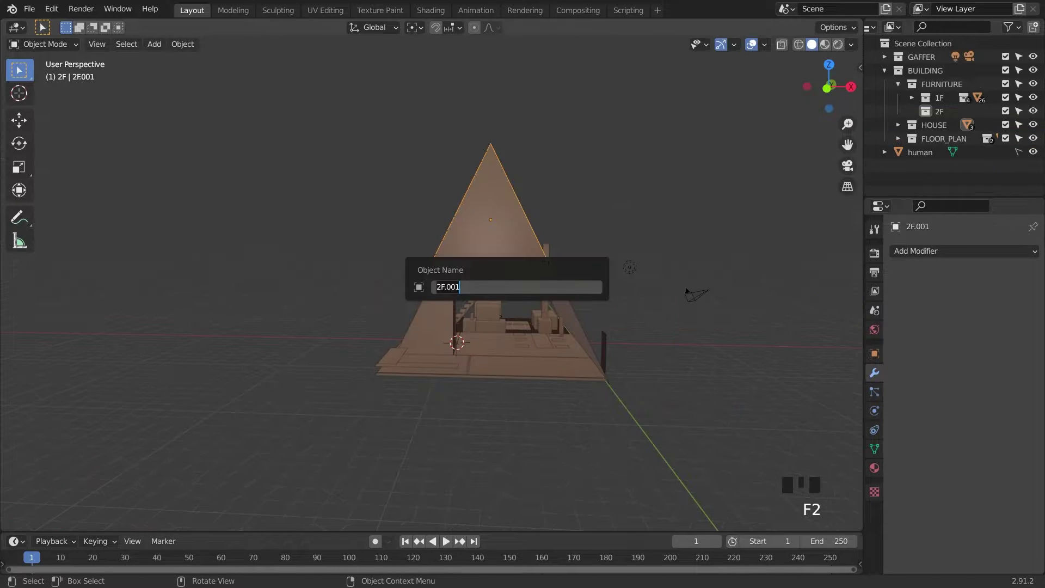
text(WIREFRAME_2F)
key(Return)
key(Return)
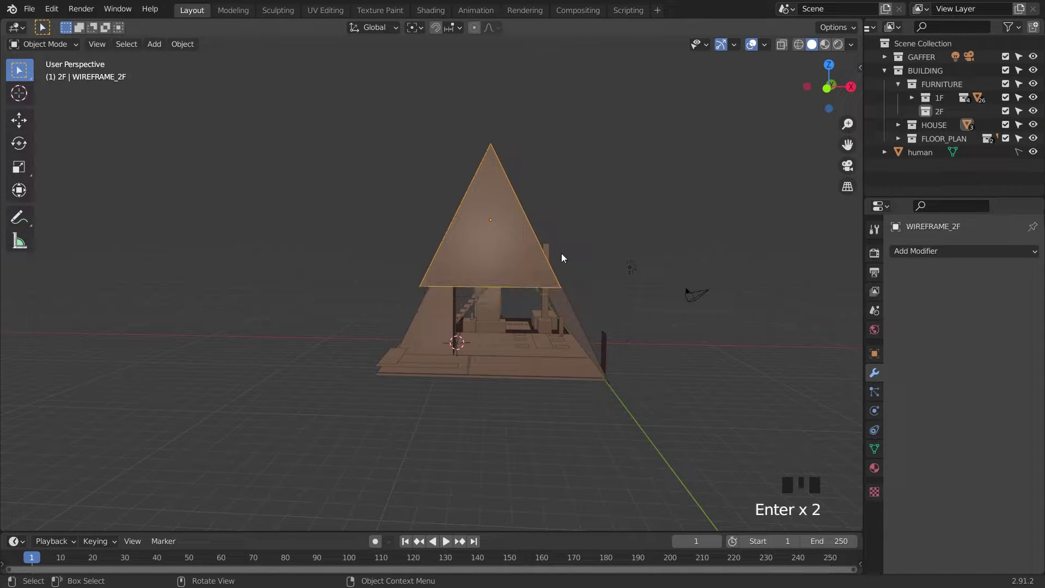
- Move WIREFRAME_2F into the 2F furniture collection
key(m)
click(675, 335)
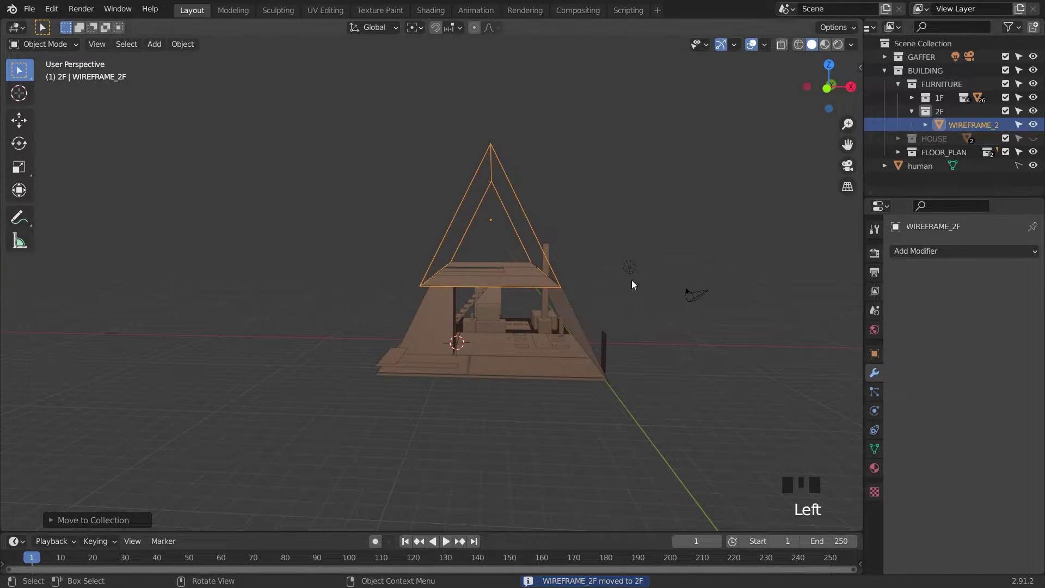
- Extrude the inner edge of the upper-floor BATH_ROOM plane upward along Z to form an upright wall
middle_drag(630, 283, 853, 332)
click(353, 348)
middle_drag(376, 362, 550, 269)
scroll(553, 265, up, 5)
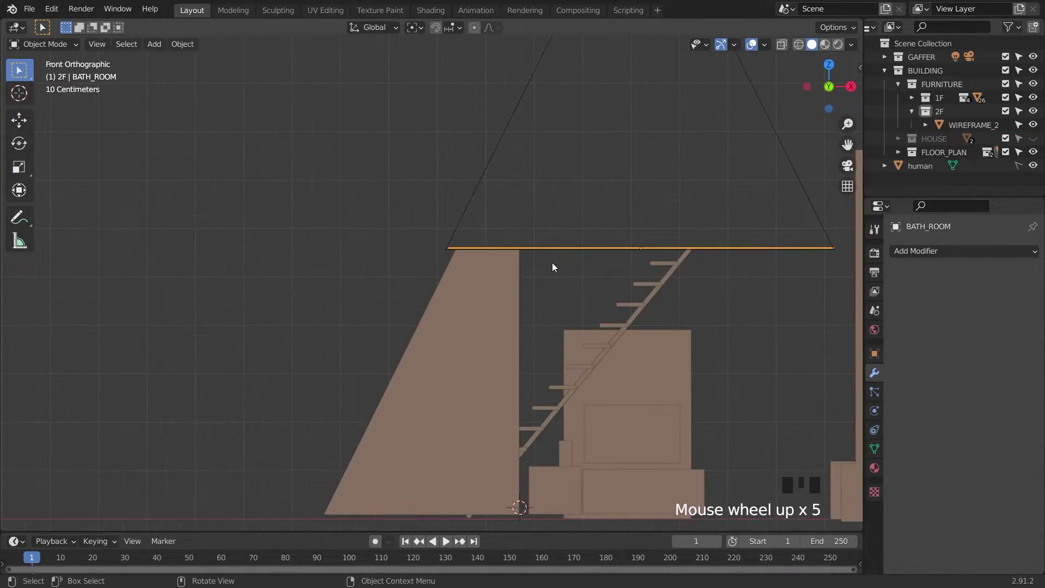
shift+middle_drag(735, 241, 604, 294)
key(Tab)
shift+click(625, 315)
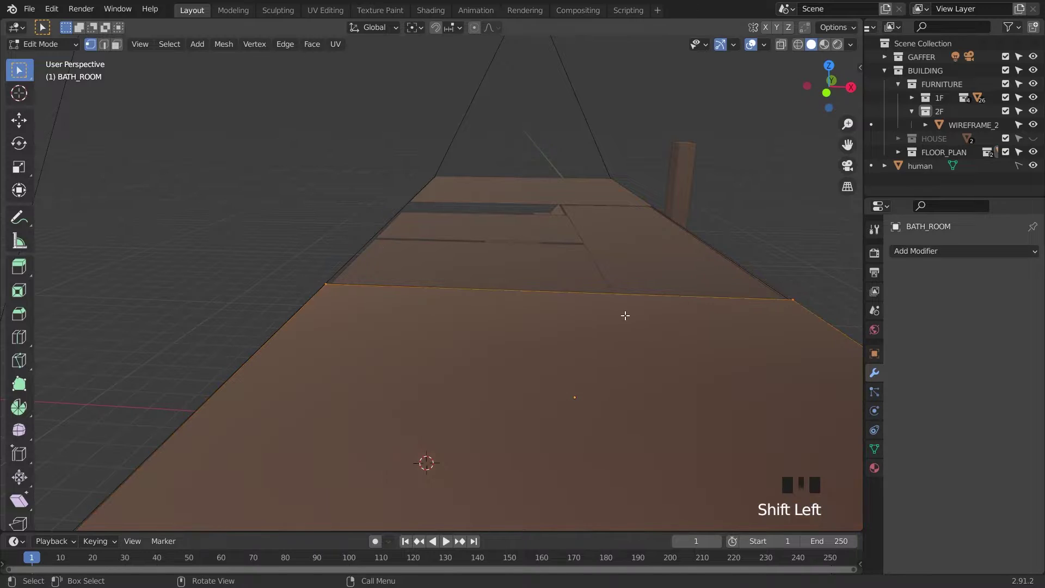
key(e)
key(z)
click(593, 124)
- Shift the bathroom wall's two top corners inward along X to meet the slopes of the roof wireframe
scroll(593, 125, down, 2)
middle_drag(593, 130, 581, 196)
key(KP_1)
click(376, 164)
key(g)
key(x)
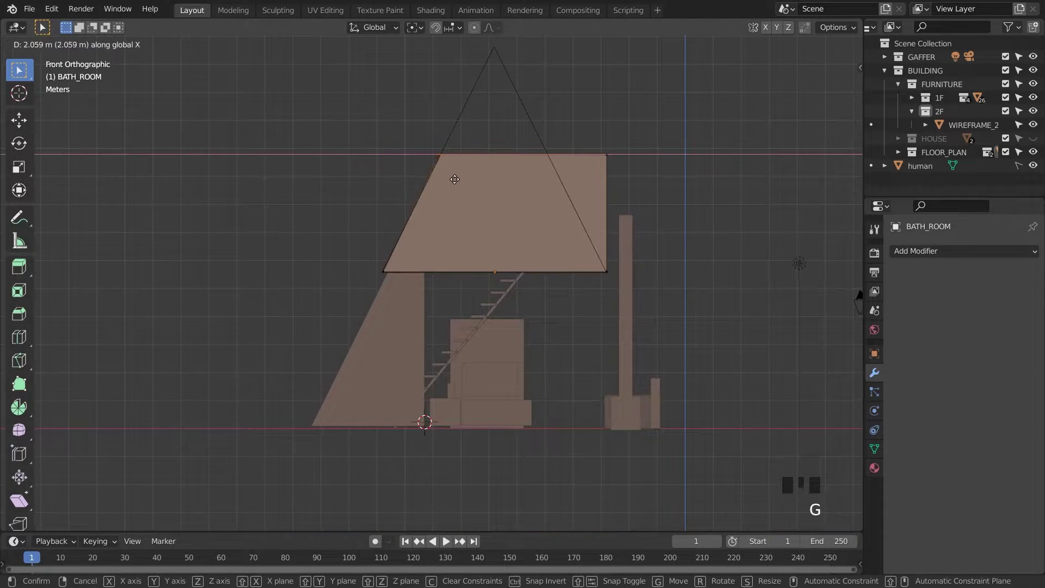
click(455, 179)
click(590, 148)
key(g)
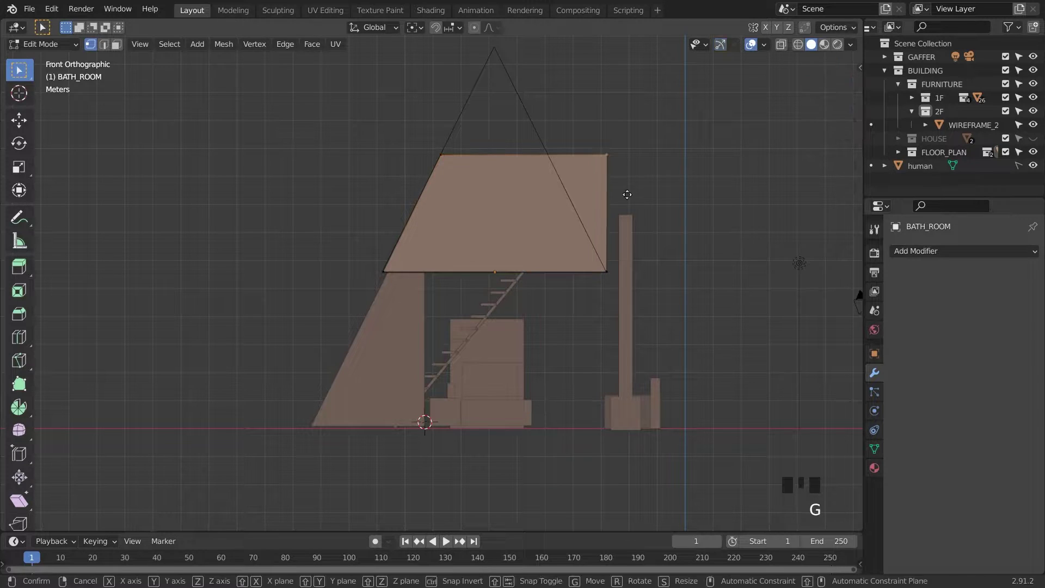
key(x)
click(560, 202)
- Separate the upright wall face from the BATH_ROOM floor into its own object
middle_drag(574, 250, 492, 208)
key(Tab)
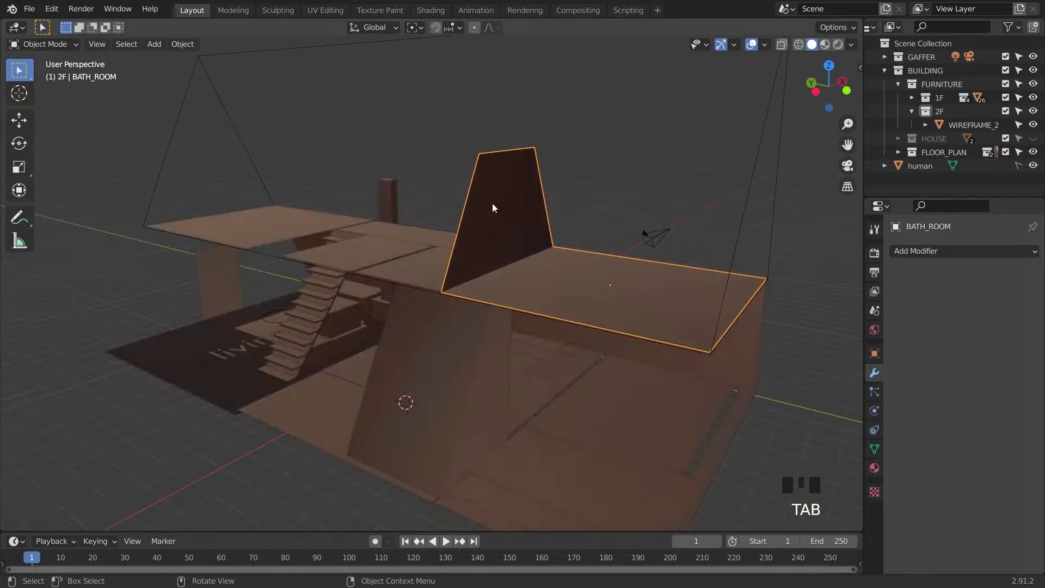
key(Tab)
click(469, 141)
key(p)
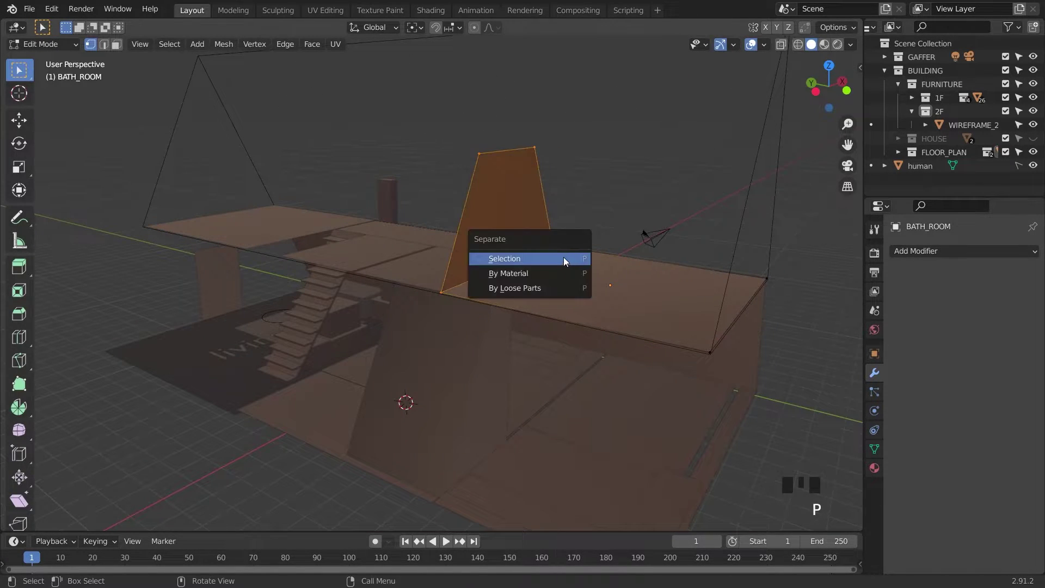
click(566, 260)
key(F2)
key(Tab)
- Add a cylinder above the upper-floor bathroom and scale it down to a small hanging object
middle_drag(536, 215, 278, 242)
key(shift+a)
mouse_move(281, 243)
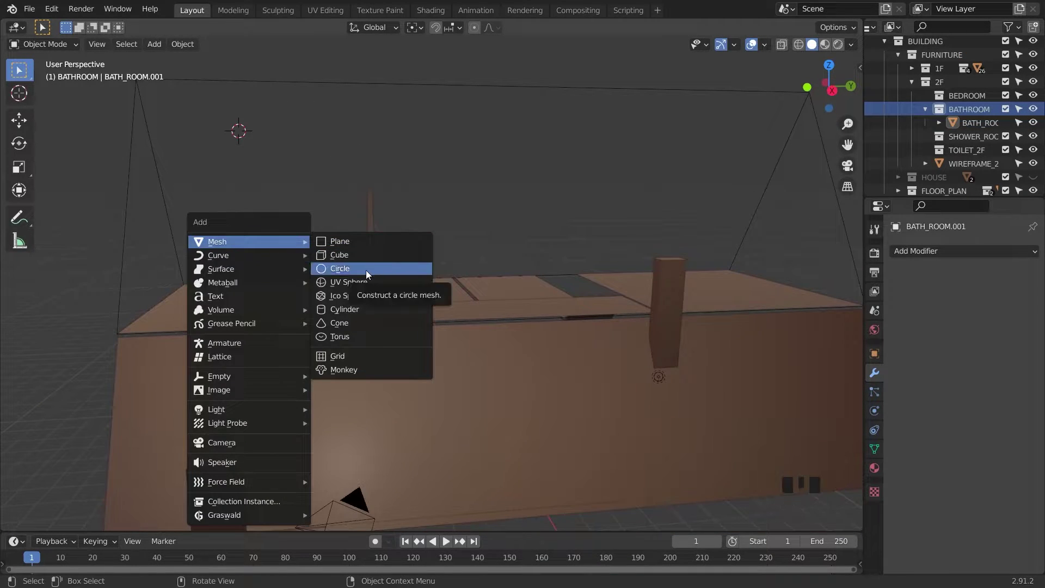
click(354, 309)
key(s)
click(240, 168)
- Reposition the small cylinder above the bathroom and duplicate it twice into a spaced row of three
key(g)
click(234, 208)
key(shift+d)
key(shift+d)
- Select the three hanging cylinders, move them together under the roof wireframe over the bathroom, and rescale them
middle_drag(262, 178, 290, 182)
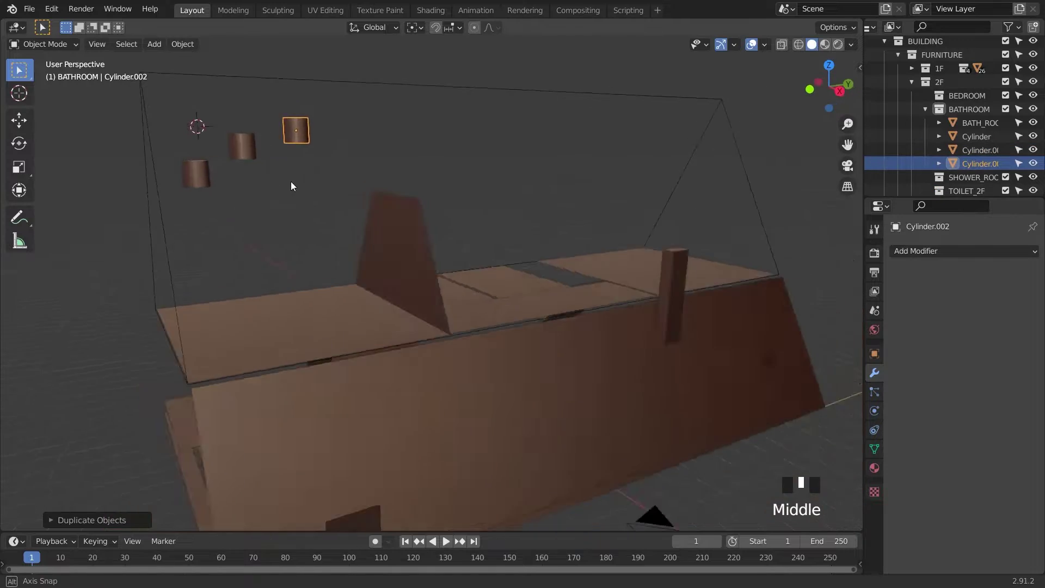
drag(161, 101, 335, 212)
key(KP_1)
key(g)
click(527, 254)
key(g)
key(z)
click(513, 276)
key(s)
- Duplicate one hanging cylinder and place the fourth one higher above the bathroom
middle_drag(435, 261, 303, 267)
click(229, 207)
key(shift+d)
click(225, 137)
- Create a HANGING collection inside BATHROOM and move the four cylinders into it
click(970, 109)
click(1033, 27)
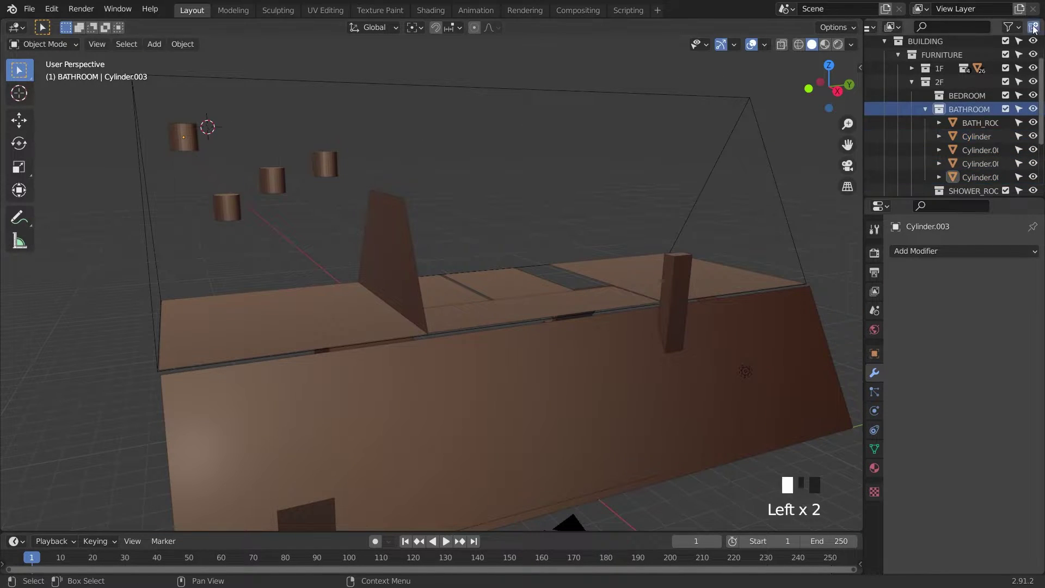
click(975, 110)
key(F2)
key(Return)
click(977, 136)
shift+click(979, 177)
drag(979, 177, 978, 110)
click(977, 110)
key(F2)
text(HANGING)
- Rename one hanging cylinder as PLANTS and Cylinder.002 as BULBS
double_click(979, 125)
key(BackSpace)
text(PLANTS)
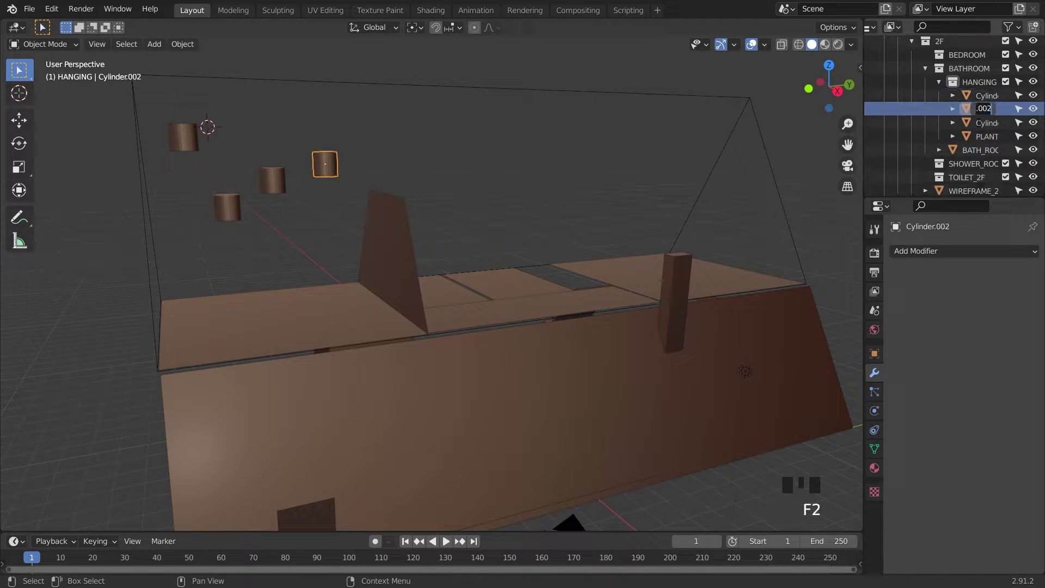
text(BULBS)
key(Return)
- Rename the middle hanging cylinder as BULBS and the highest one as PLANTS
click(271, 182)
click(323, 165)
click(270, 180)
key(F2)
text(BULBS)
key(Return)
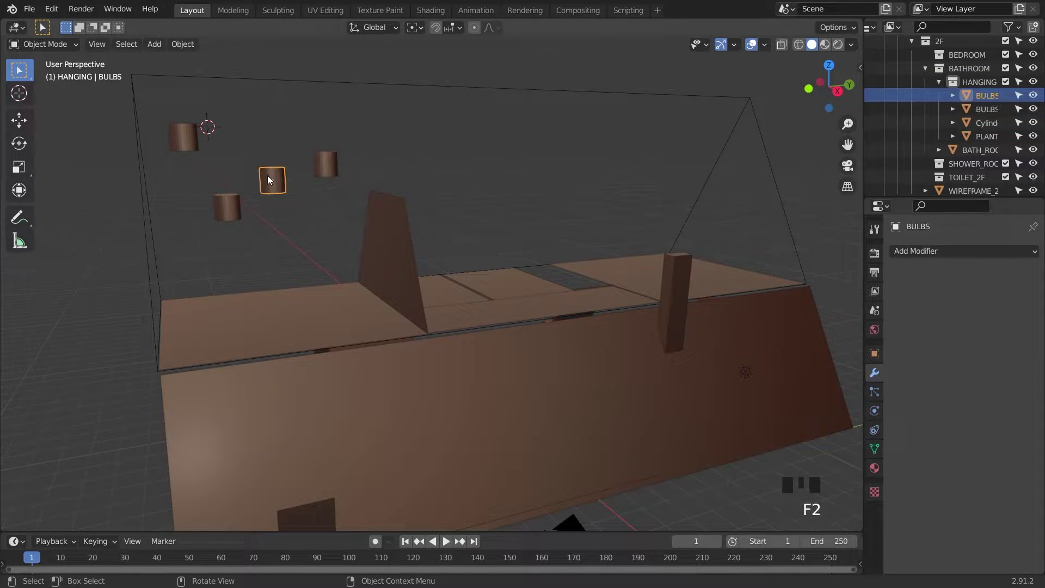
click(185, 138)
key(F2)
key(BackSpace)
text(PLANTS)
key(Return)
- Widen the outliner to show full names and rename BATH_ROOM.001 as BATH_ROOM_WALL.001
drag(863, 110, 792, 110)
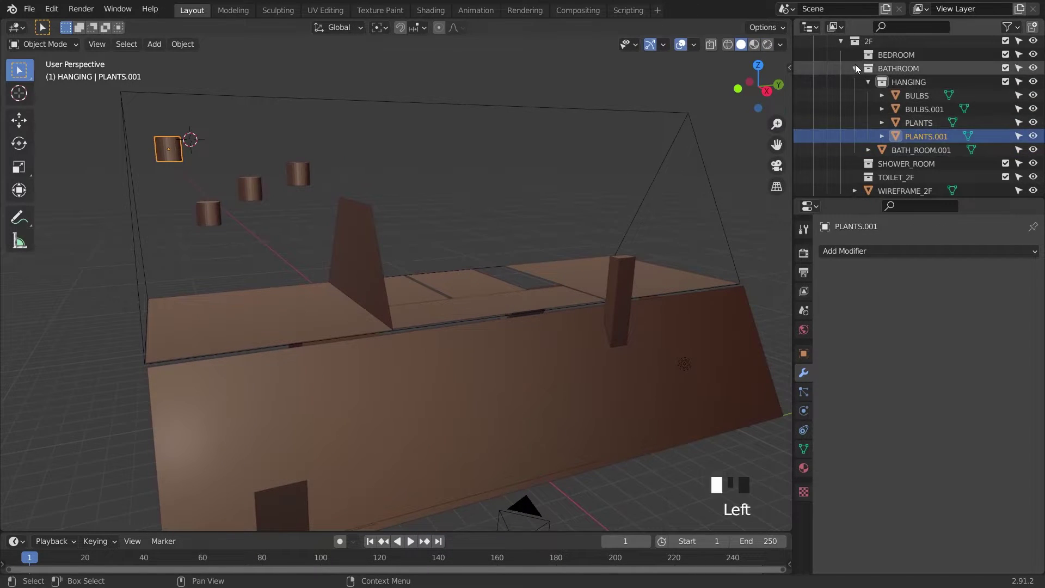
click(856, 68)
click(855, 102)
click(925, 184)
key(F2)
text(_WALL)
key(Return)
- Place BATH_ROOM_WALL.001 directly in the BATHROOM collection, leaving its position in the scene as is
scroll(970, 133, up, 2)
drag(925, 153, 890, 77)
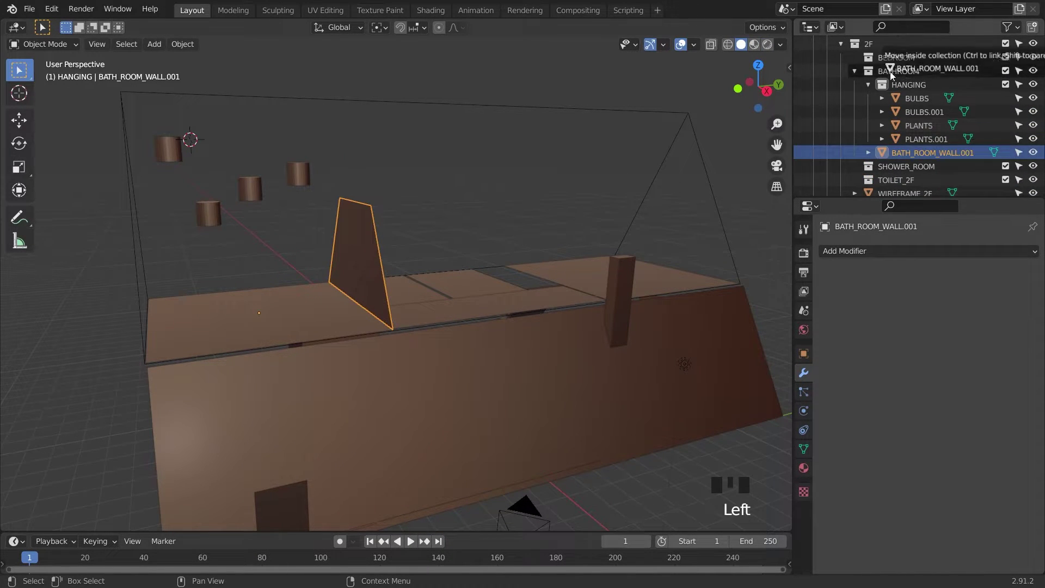
scroll(951, 158, up, 3)
key(g)
right_click(375, 245)
middle_drag(376, 245, 428, 249)
scroll(945, 154, down, 2)
- Shorten the bathroom wall's name to BATH_ROOM_WALL and file it directly under the BATHROOM collection
key(F2)
key(BackSpace)
key(BackSpace)
key(BackSpace)
key(BackSpace)
key(Return)
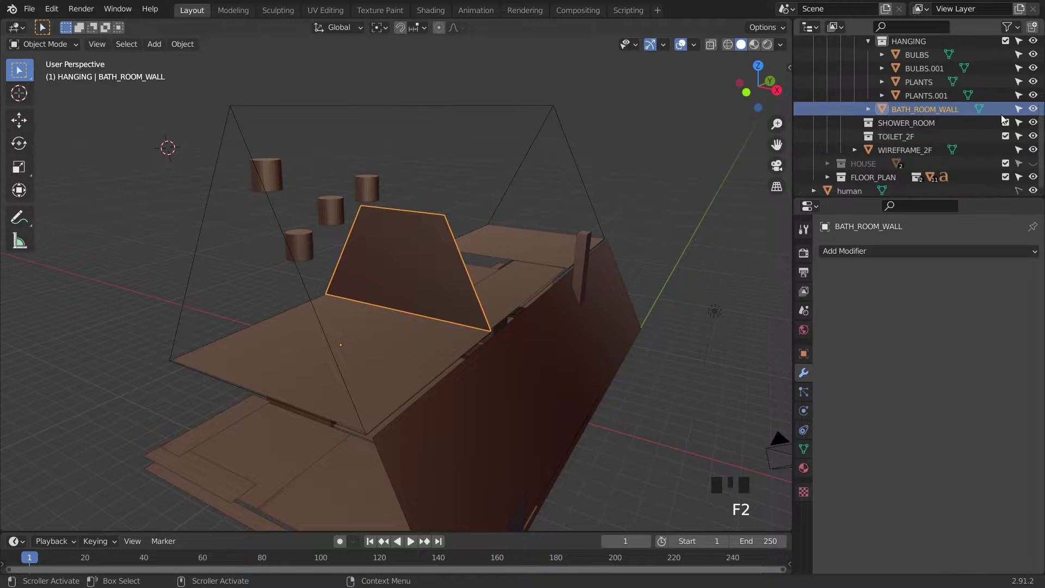
scroll(892, 87, up, 1)
click(869, 62)
drag(919, 103, 891, 75)
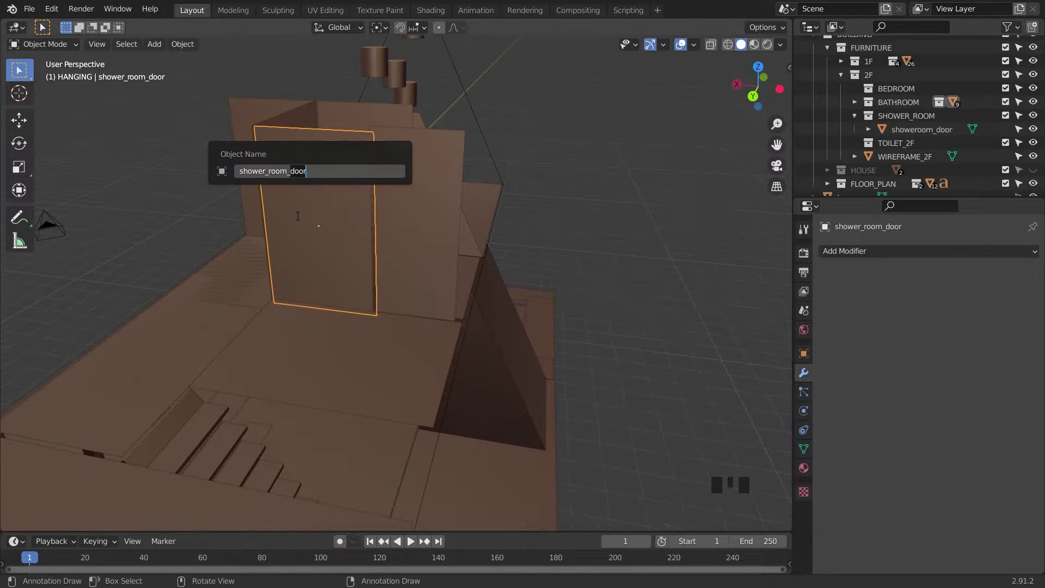
- Duplicate the showeroom_door panel along the Y axis and place the copy directly beside the original
key(Return)
middle_drag(257, 314, 375, 269)
click(333, 282)
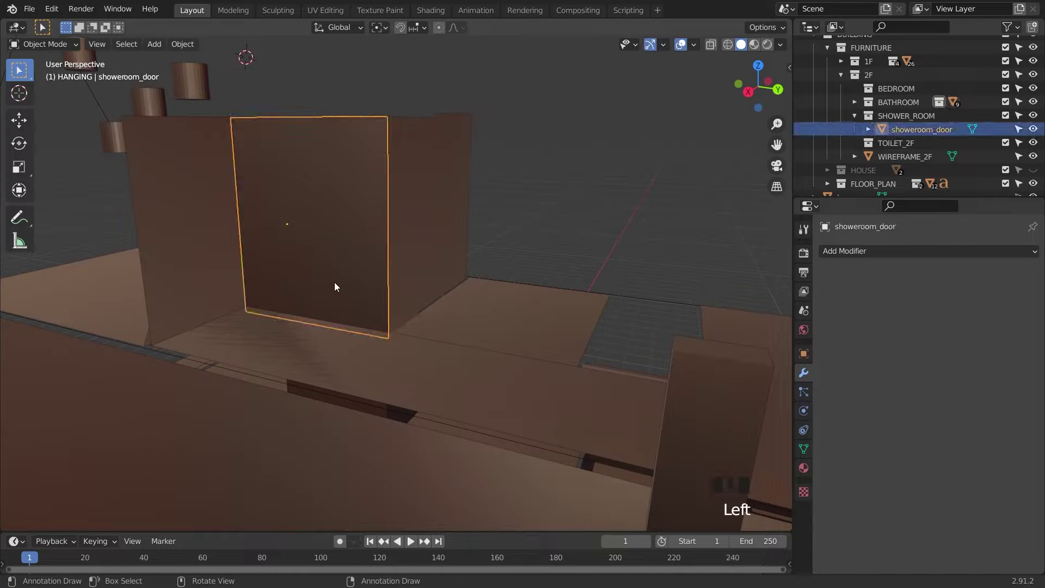
key(shift+d)
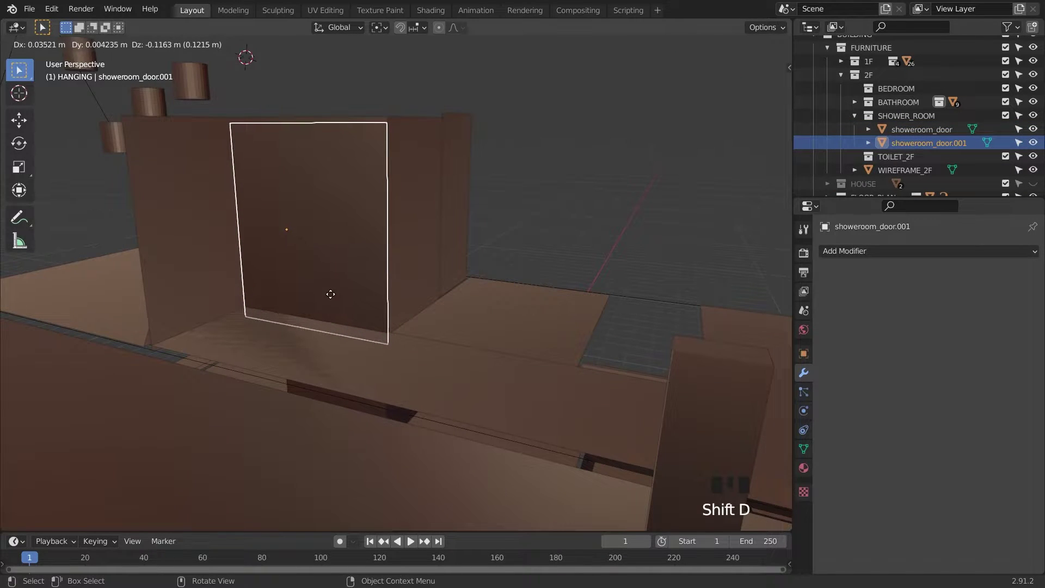
key(y)
click(497, 348)
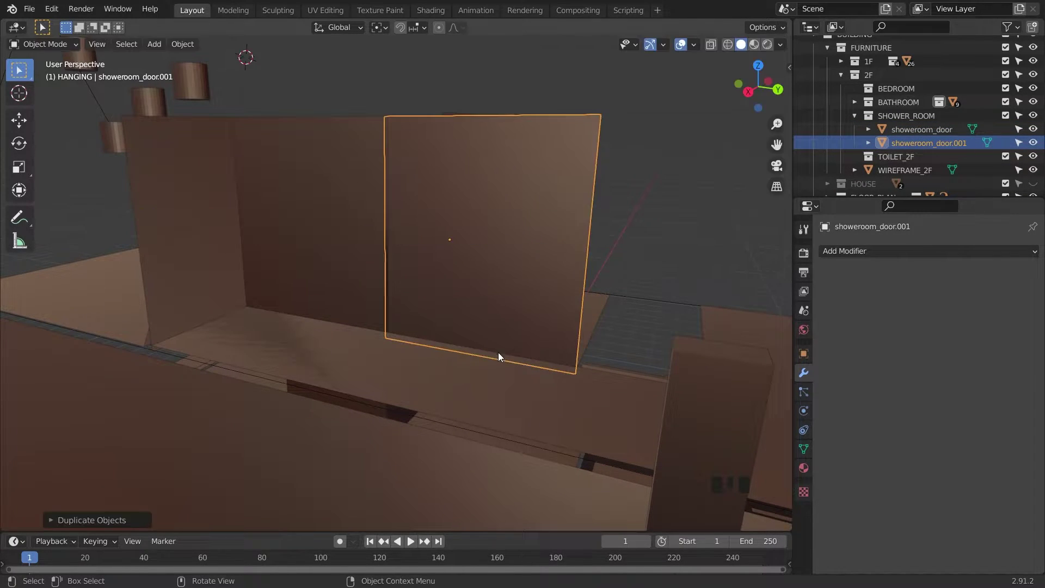
- Duplicate BATH_ROOM_WALL along the Y axis and place the copy at the stair-side edge of the toilet floor
middle_drag(498, 352, 318, 362)
click(357, 275)
middle_drag(357, 275, 410, 127)
click(410, 129)
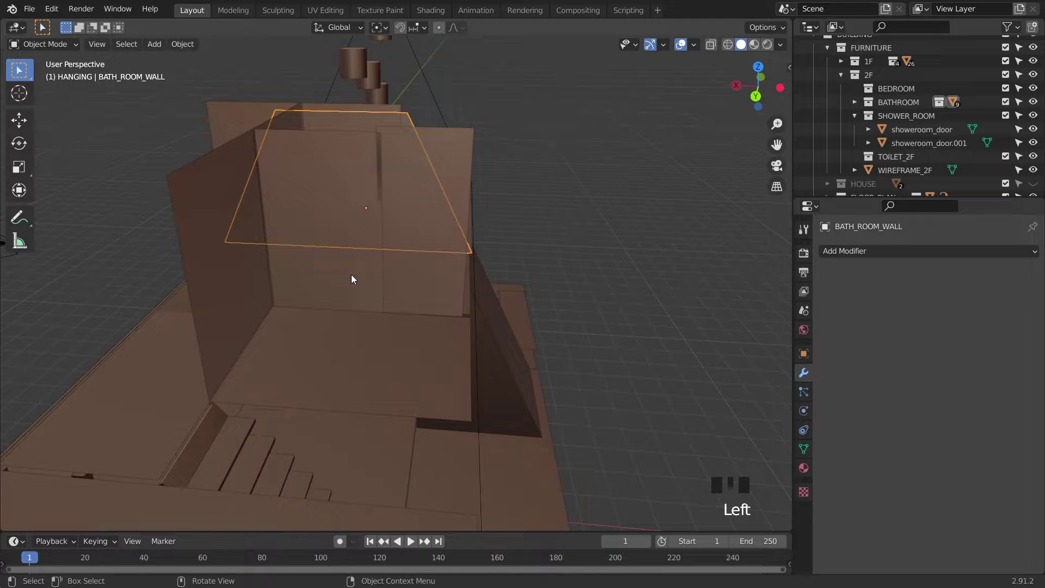
key(shift+d)
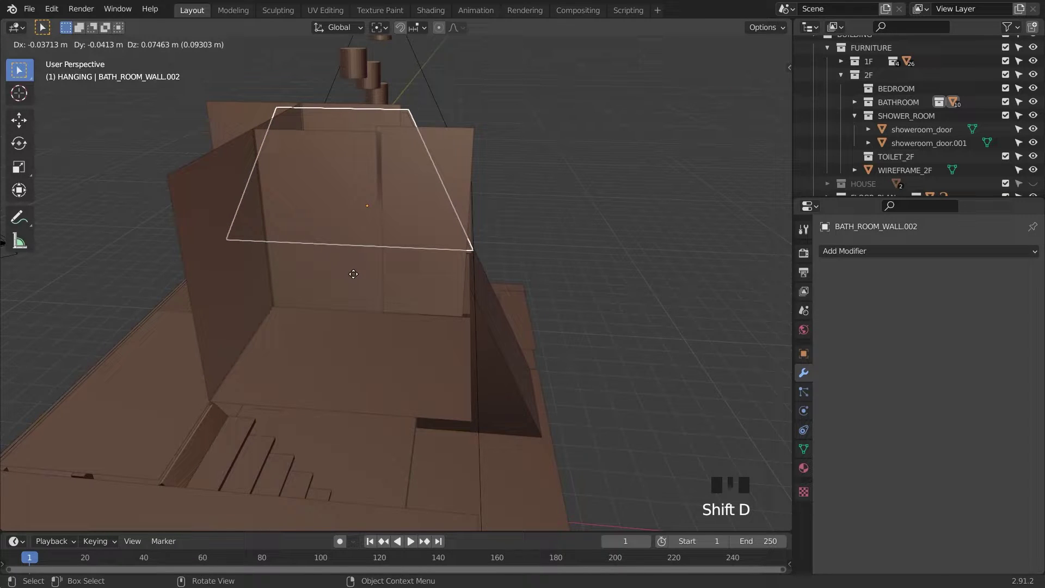
key(y)
click(308, 379)
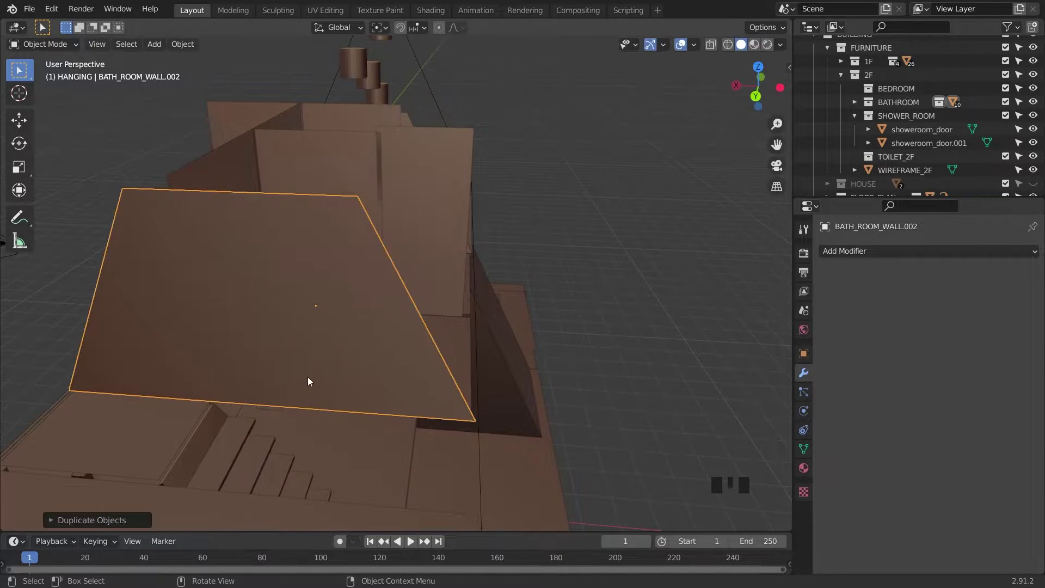
- Place the 3D cursor on the bedroom floor, add a cube there and flatten it along Z to about half height
middle_drag(310, 380, 354, 375)
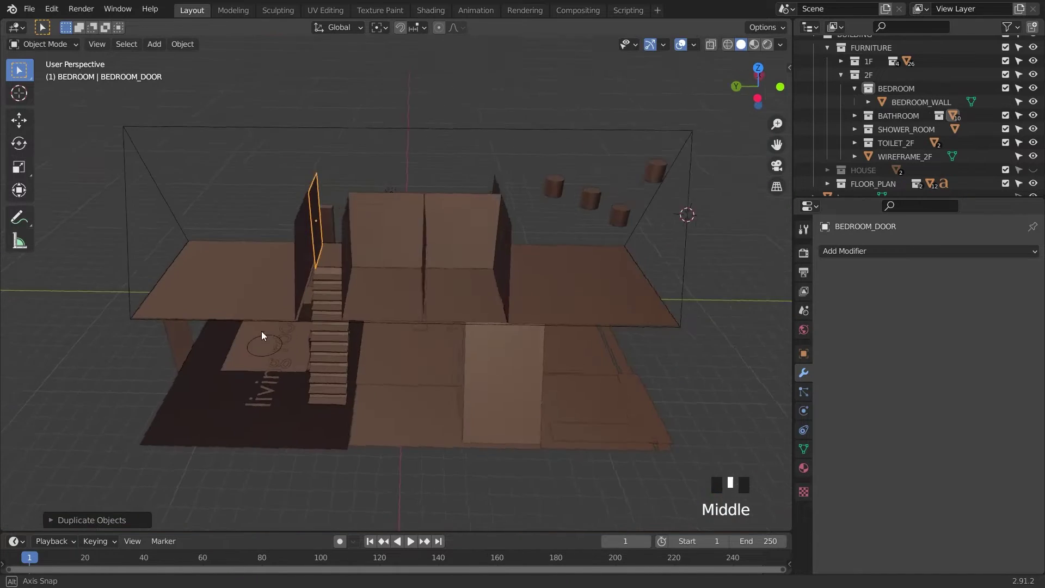
click(315, 340)
middle_drag(261, 336, 343, 337)
shift+right_click(345, 335)
key(s)
key(z)
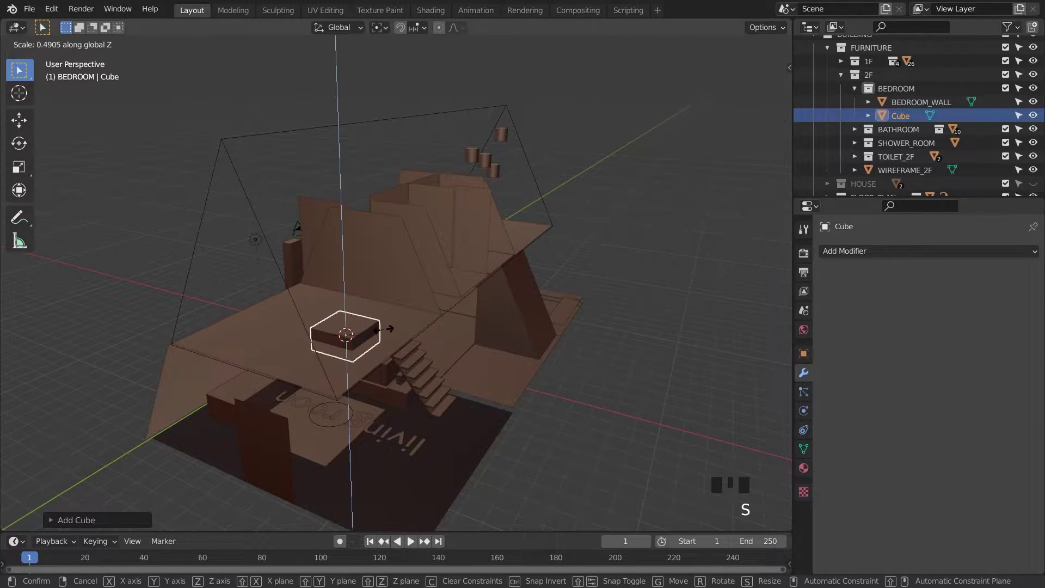
click(376, 332)
- Stretch the bedroom cube along X and Y into a bed-sized block and raise it about 0.34 m along Z
text(sx)
click(416, 329)
text(sy)
click(325, 359)
key(g)
key(z)
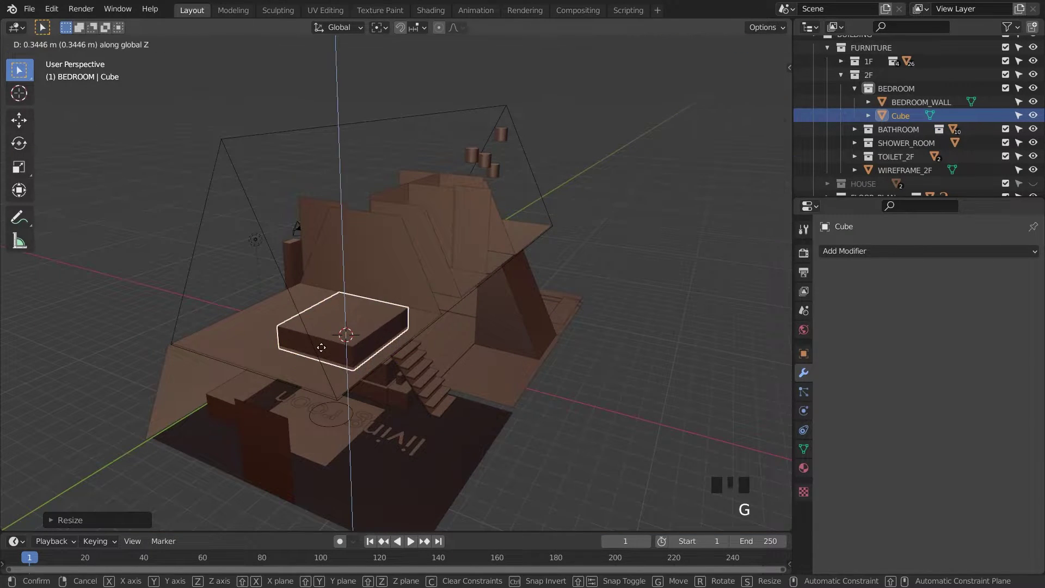
click(321, 347)
- Duplicate one BULBS and one PLANTS cylinder from the bathroom and place the copies above the bedroom block
middle_drag(321, 348, 433, 384)
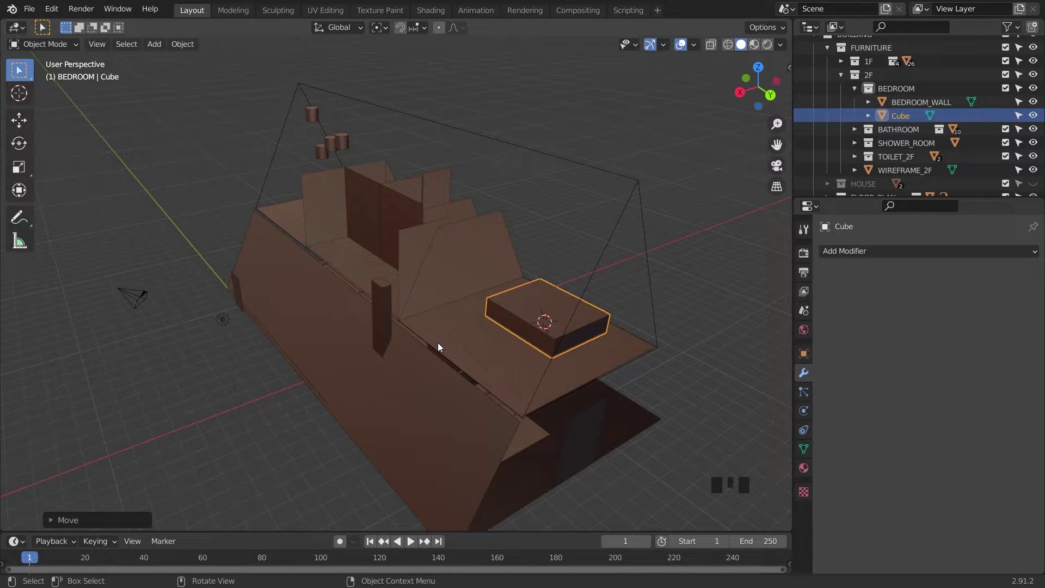
middle_drag(489, 355, 560, 330)
drag(183, 153, 189, 155)
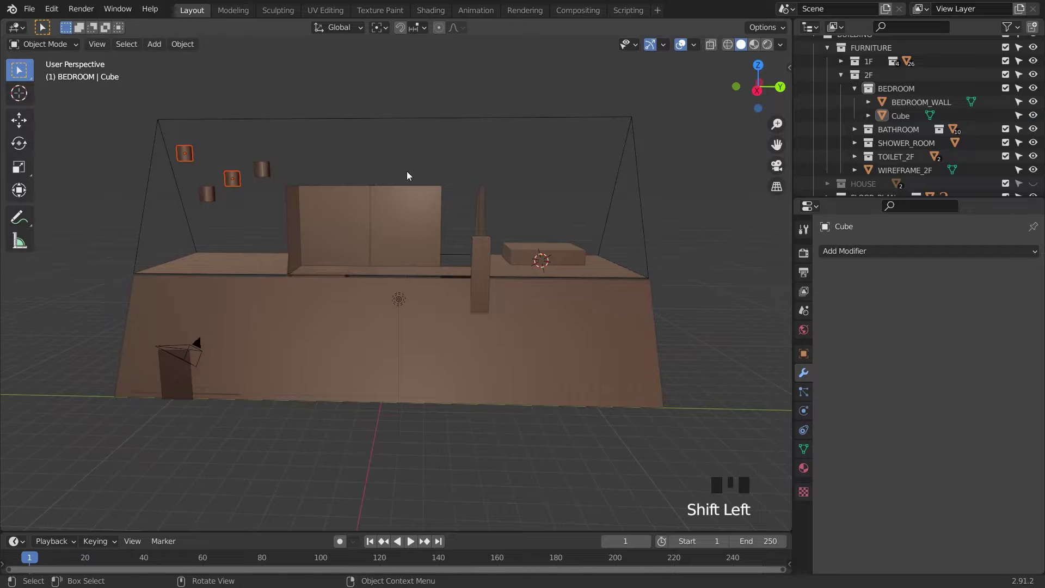
key(shift+d)
click(544, 160)
- Apply the object name BULBS and move the two duplicated hanging cylinders into the BEDROOM collection
key(F2)
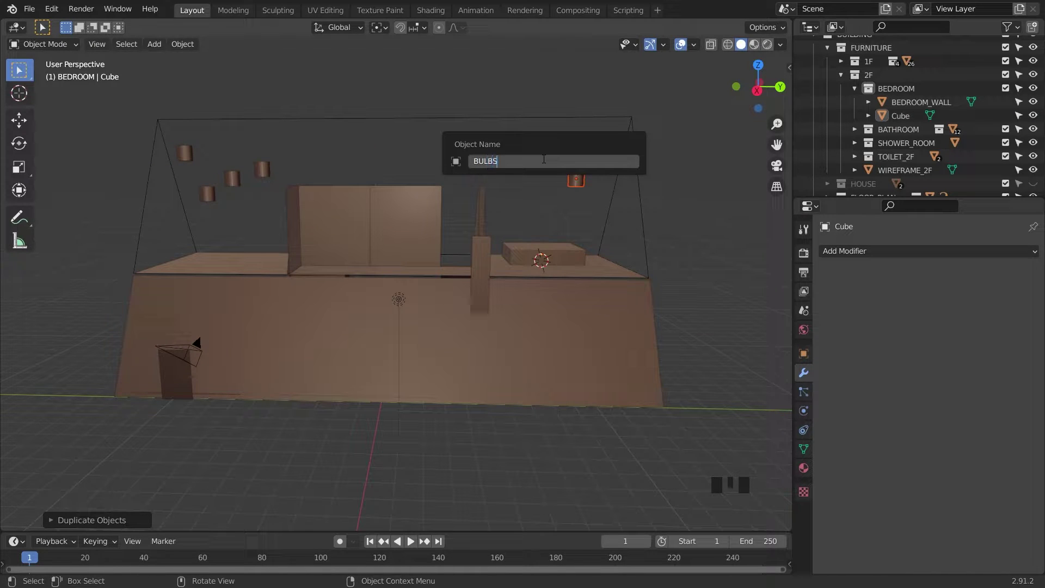
key(Return)
key(m)
mouse_move(566, 187)
mouse_move(635, 223)
mouse_move(735, 266)
click(862, 299)
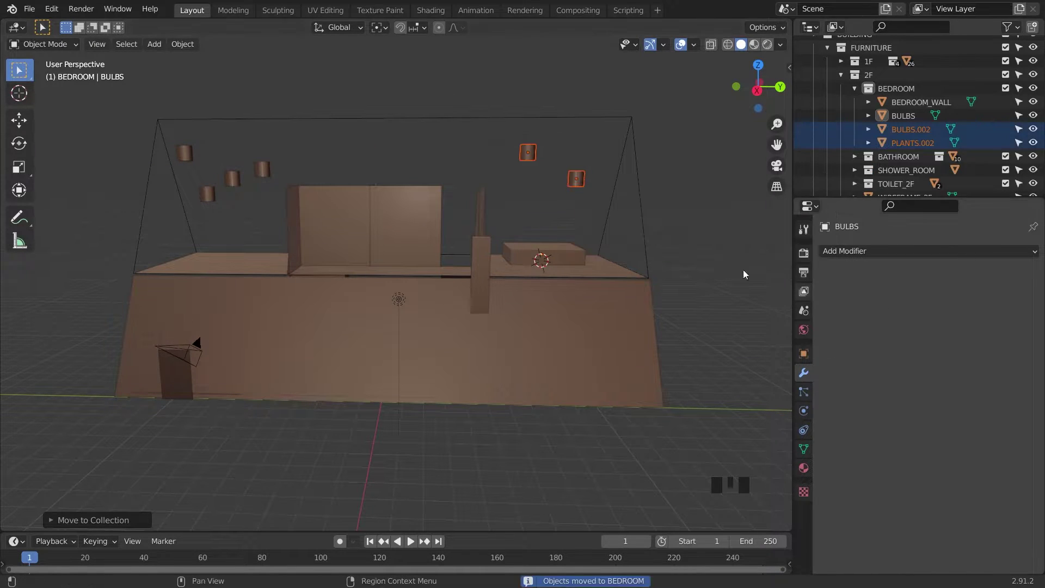
- Duplicate the upper-floor bathroom floor panel and leave the copy in place
middle_drag(669, 253, 263, 339)
scroll(263, 340, up, 2)
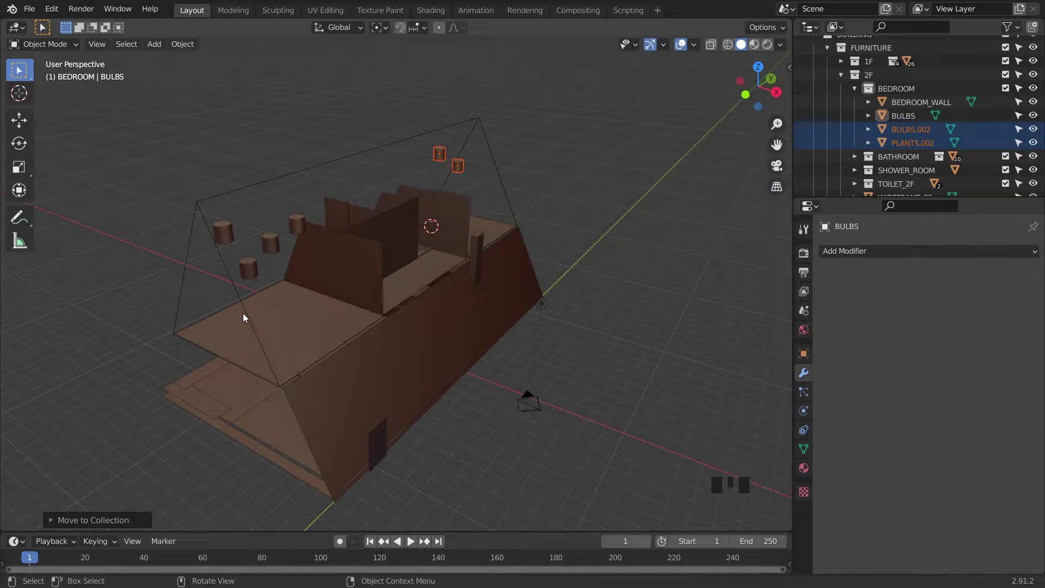
middle_drag(243, 317, 305, 315)
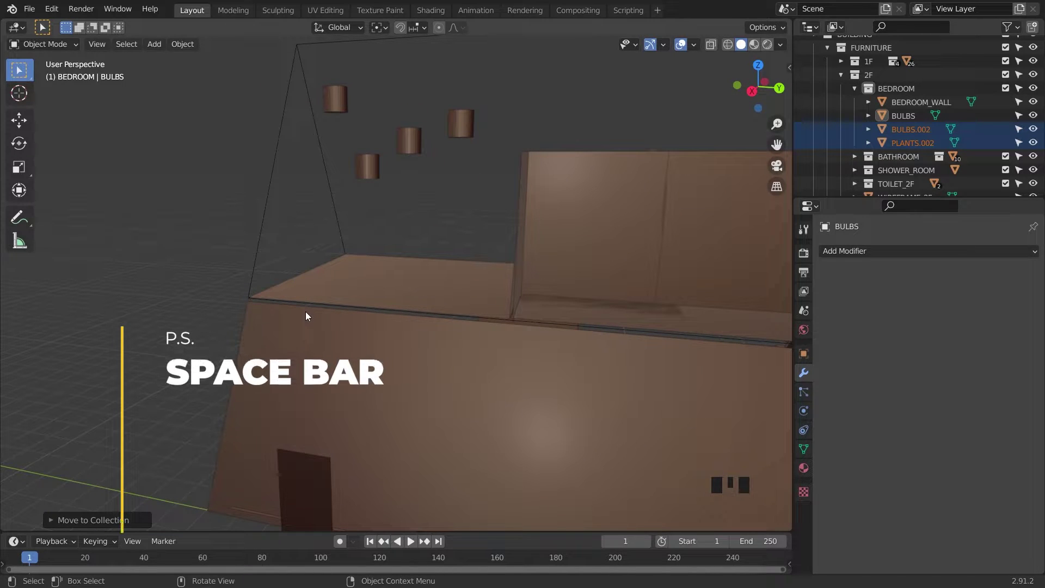
click(459, 330)
middle_drag(403, 283, 458, 273)
key(shift+d)
right_click(437, 323)
- Extrude the entire mesh of the duplicated floor panel upward into a thin slab under the bedroom's hanging cylinders
key(Tab)
key(a)
key(e)
click(459, 264)
- Try scaling the whole extruded slab down uniformly about its centre, and undo the scaling
key(a)
key(s)
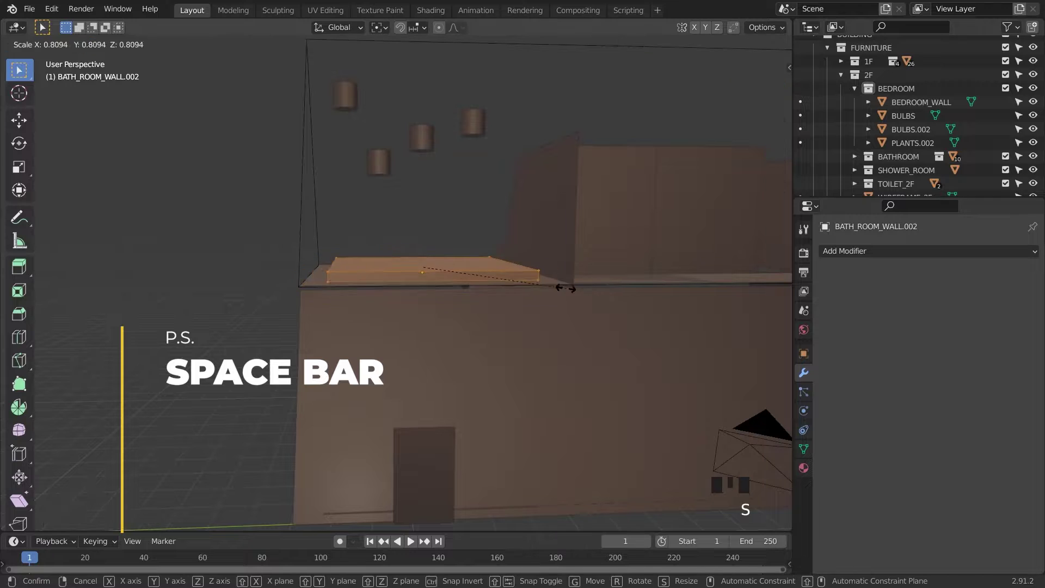
click(554, 292)
middle_drag(549, 296, 467, 251)
key(ctrl+z)
- Show the scene in wireframe and select the vertices of the slab's end nearest the room walls
key(shift+z)
drag(471, 221, 601, 333)
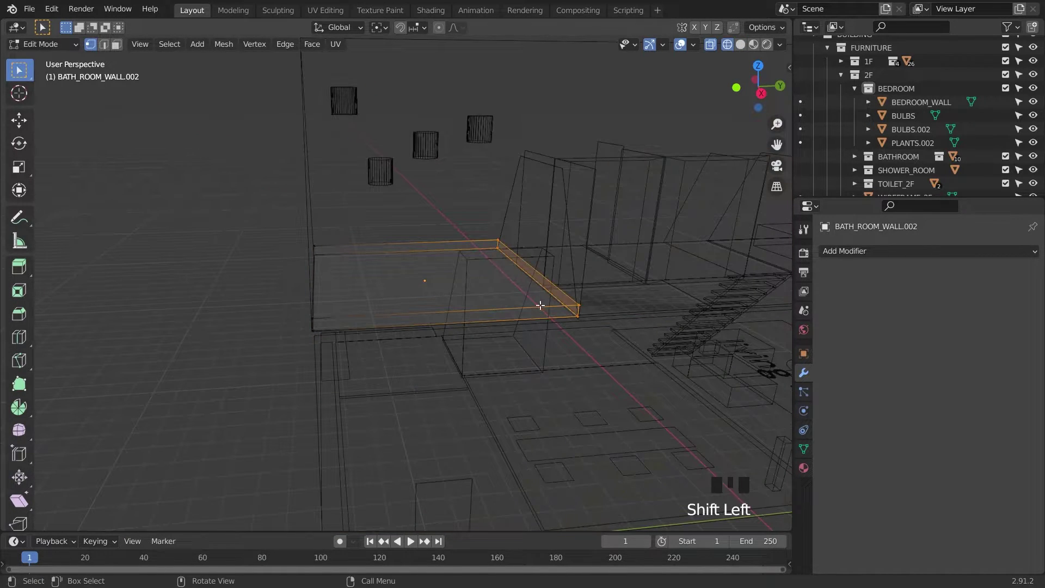
- Move the selected end of the slab along the Y axis, working in solid shading
key(shift+z)
middle_drag(538, 305, 459, 286)
key(g)
key(y)
click(388, 284)
- Inset the slab's top face to leave a narrow border around it
key(a)
middle_drag(384, 280, 388, 315)
key(3)
click(336, 263)
key(i)
click(420, 282)
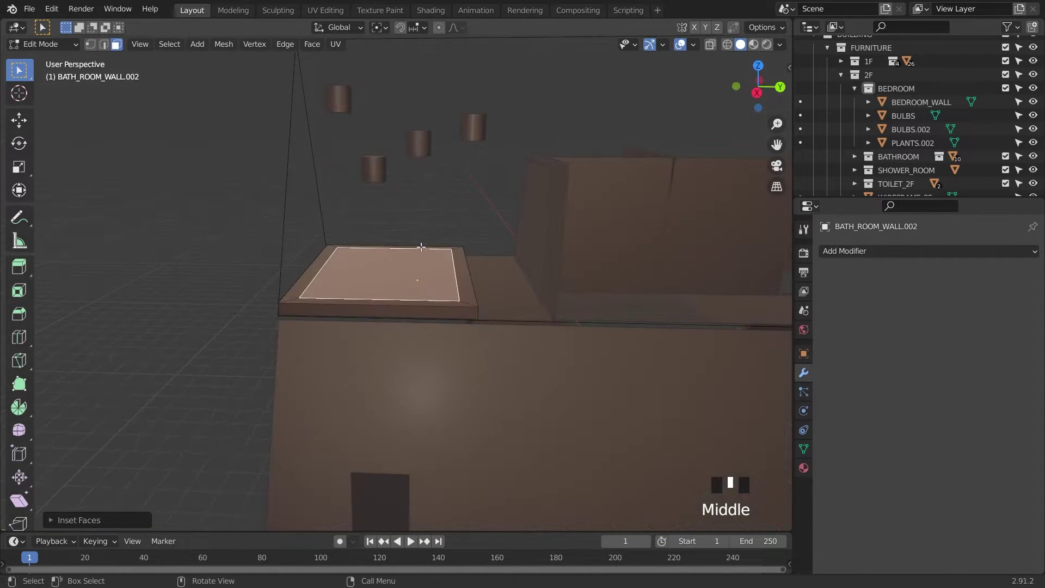
- Extrude the inset face upward into a raised block, inset its top, and leave mesh editing
key(e)
click(406, 219)
key(i)
click(475, 306)
middle_drag(475, 306, 762, 348)
shift+middle_drag(272, 253, 338, 236)
click(360, 184)
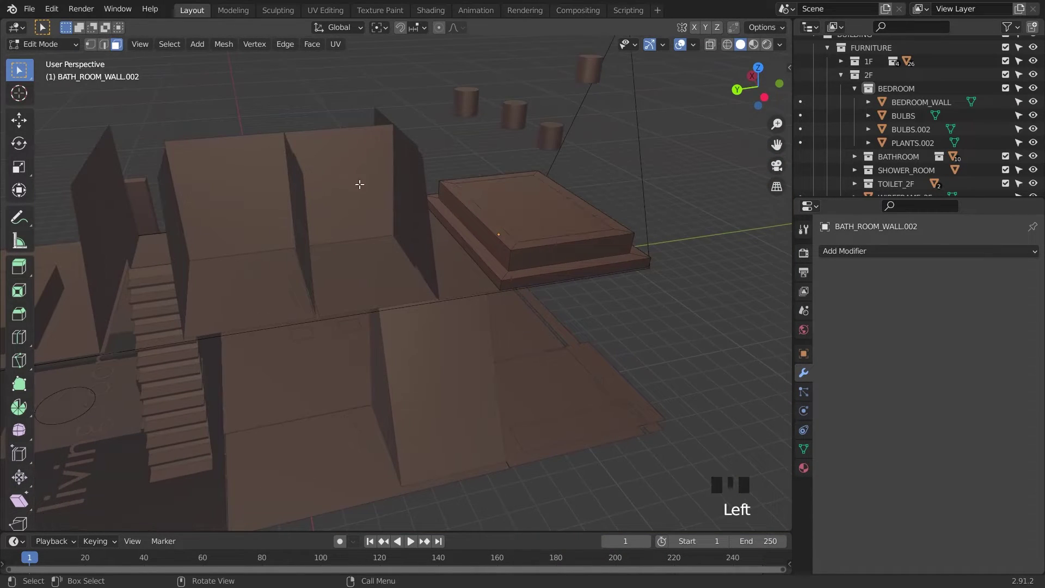
key(Tab)
- Add two crosswise loop cuts to the sofa base and slide them so one lies near the end
middle_drag(359, 187, 363, 209)
click(363, 212)
middle_drag(366, 257, 348, 234)
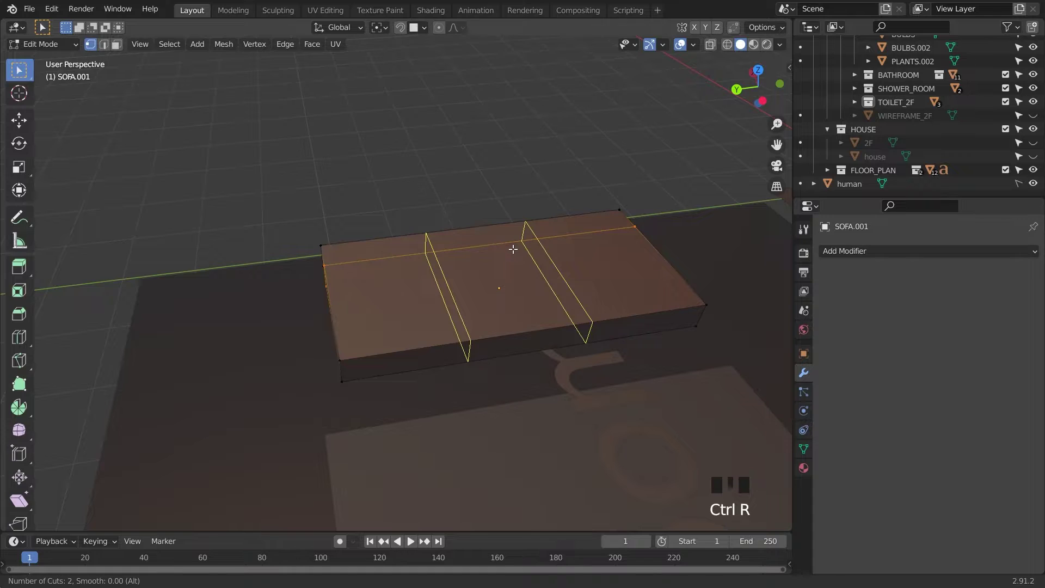
click(527, 276)
right_click(530, 289)
key(g)
key(g)
click(435, 296)
- Slide the other crosswise edge loop toward the sofa base's opposite end
alt+click(482, 295)
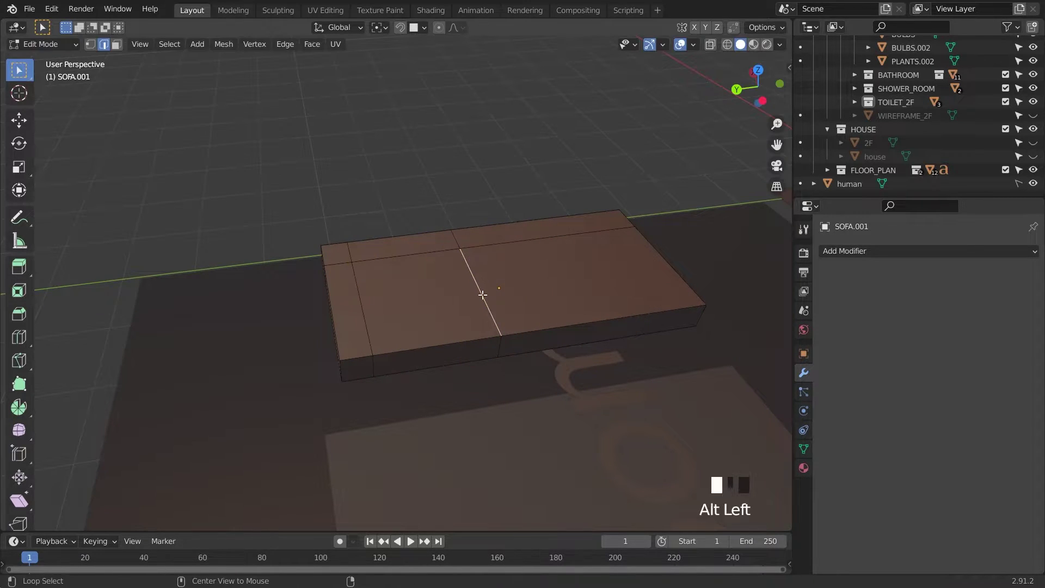
key(g)
key(g)
click(626, 299)
- Select the three top faces along the sofa's back edge, including both corners, and isolate the sofa in local view
middle_drag(609, 303, 571, 304)
shift+middle_drag(509, 317, 485, 329)
key(3)
click(436, 234)
key(e)
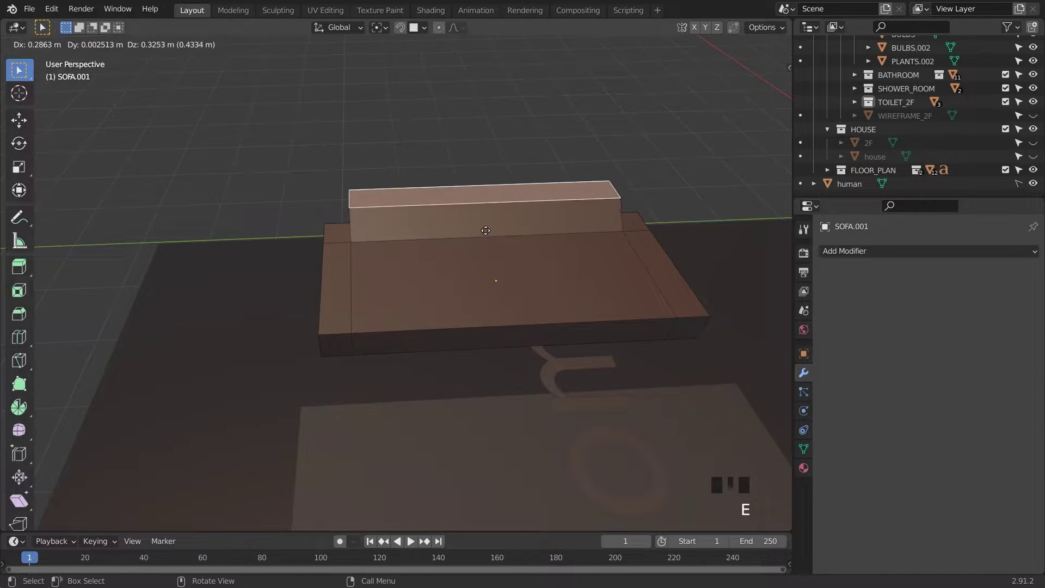
shift+click(630, 222)
shift+click(506, 228)
middle_drag(462, 265, 464, 365)
key(KP_Divide)
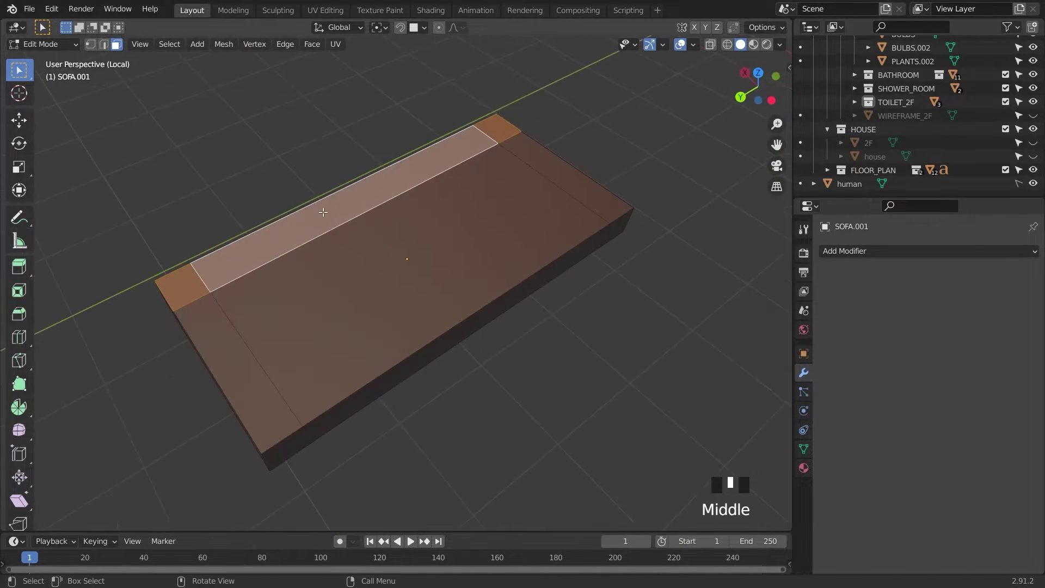
- Extrude the three back faces upward about 0.5 m to form the sofa's backrest
key(e)
right_click(348, 234)
middle_drag(389, 308, 400, 256)
key(e)
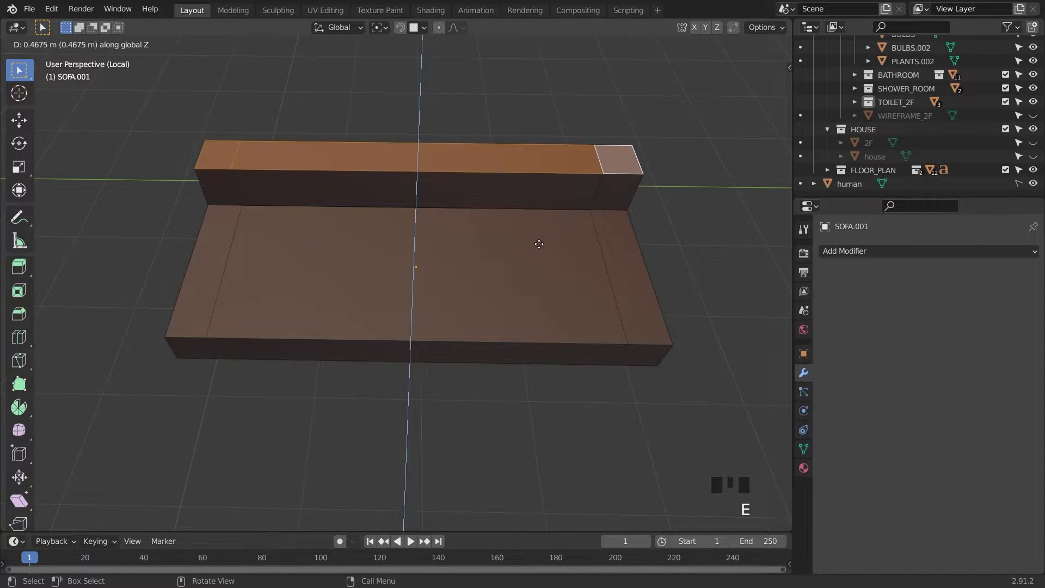
click(538, 232)
middle_drag(539, 233, 540, 203)
- Try to bevel the edges at both ends of the backrest's top
key(ctrl+b)
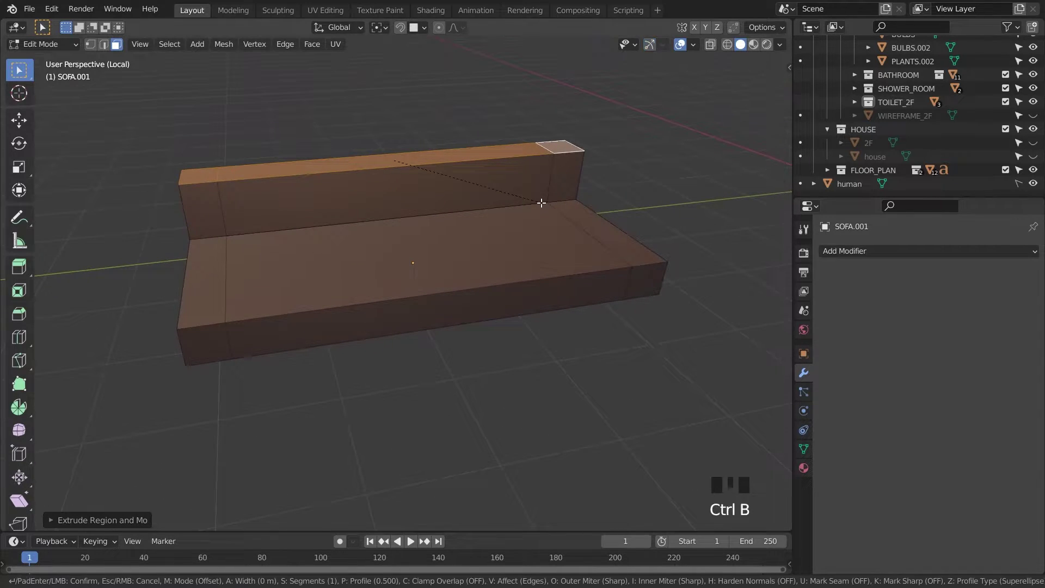
key(Escape)
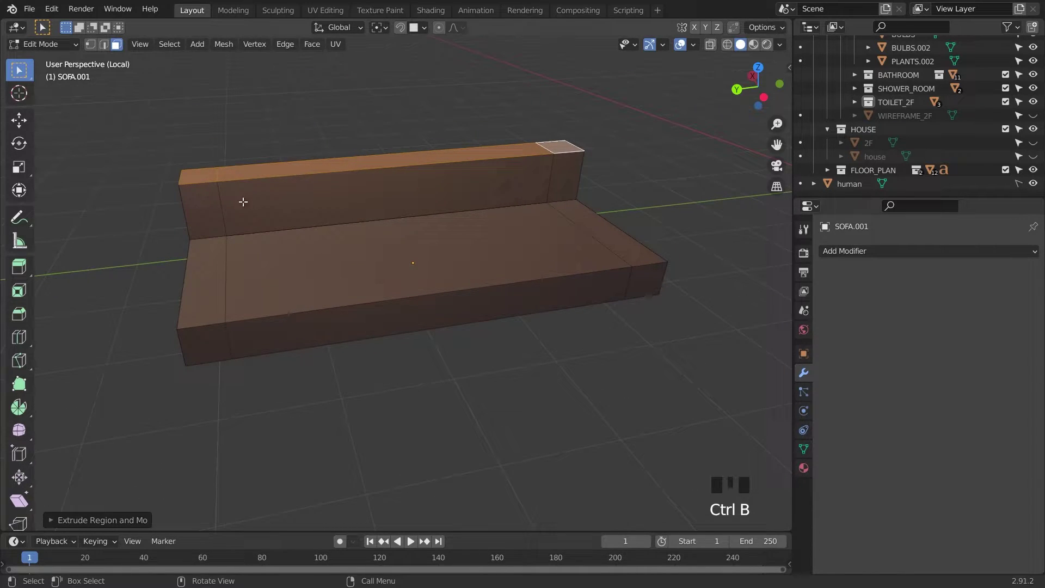
click(179, 174)
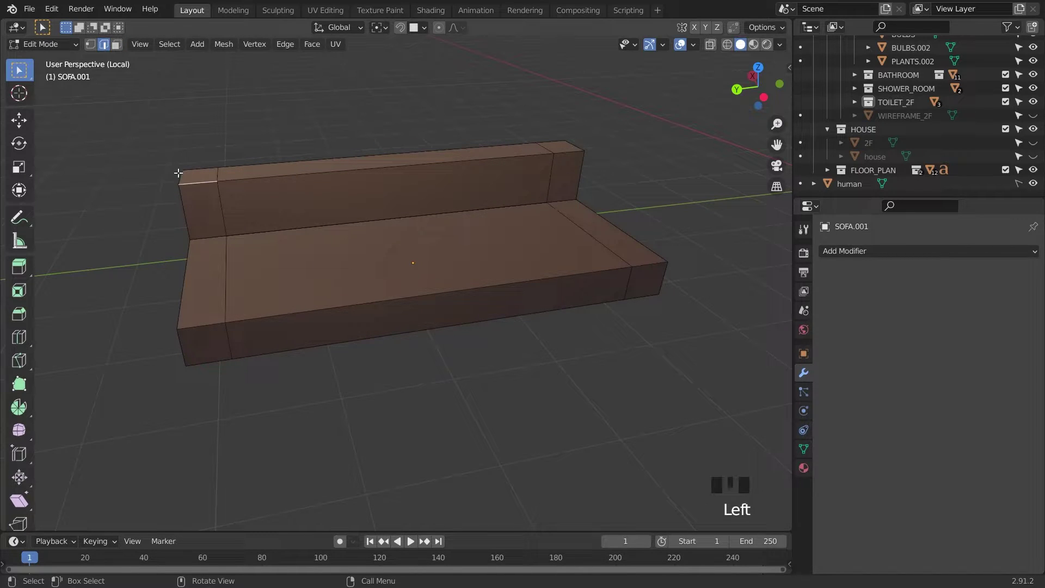
shift+click(555, 141)
shift+drag(182, 154, 203, 197)
key(ctrl+b)
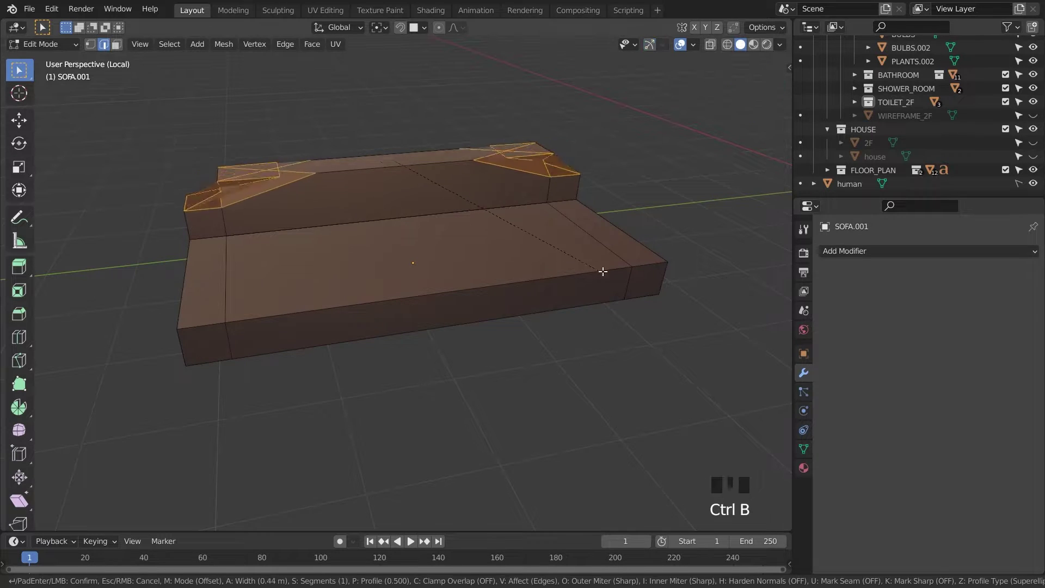
click(275, 180)
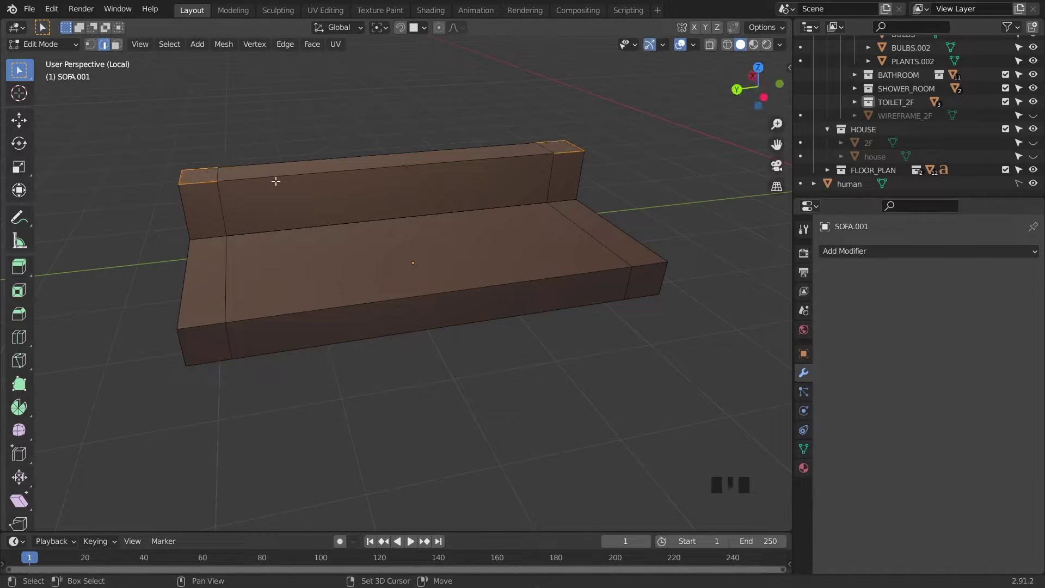
- Try a Bevel modifier on the sofa in Edges mode at 0.6 m and Vertices mode at 0.77 m, and remove it
click(879, 252)
click(775, 305)
scroll(618, 187, up, 2)
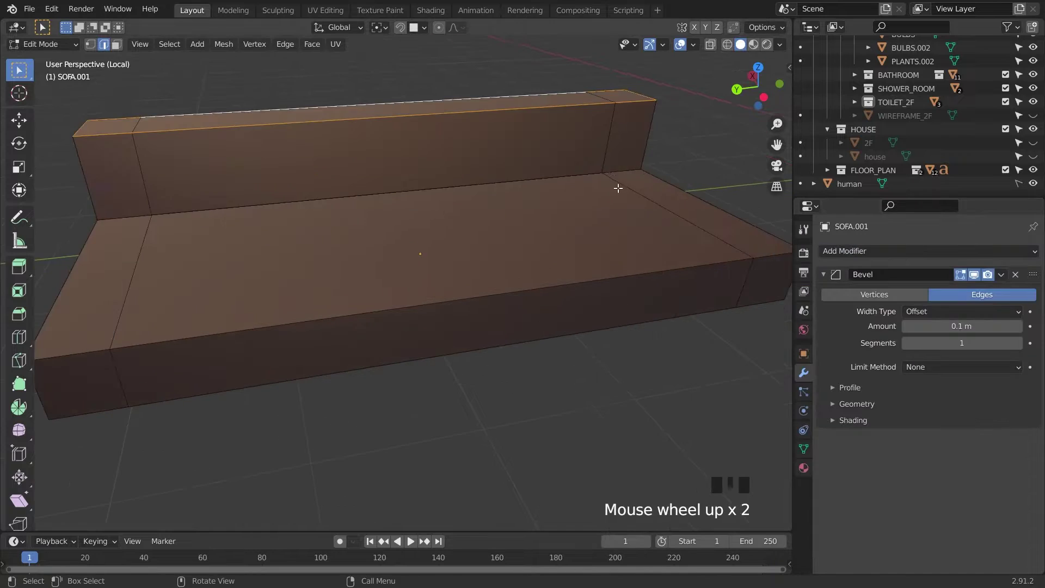
shift+middle_drag(618, 186, 562, 252)
drag(961, 326, 988, 326)
click(939, 367)
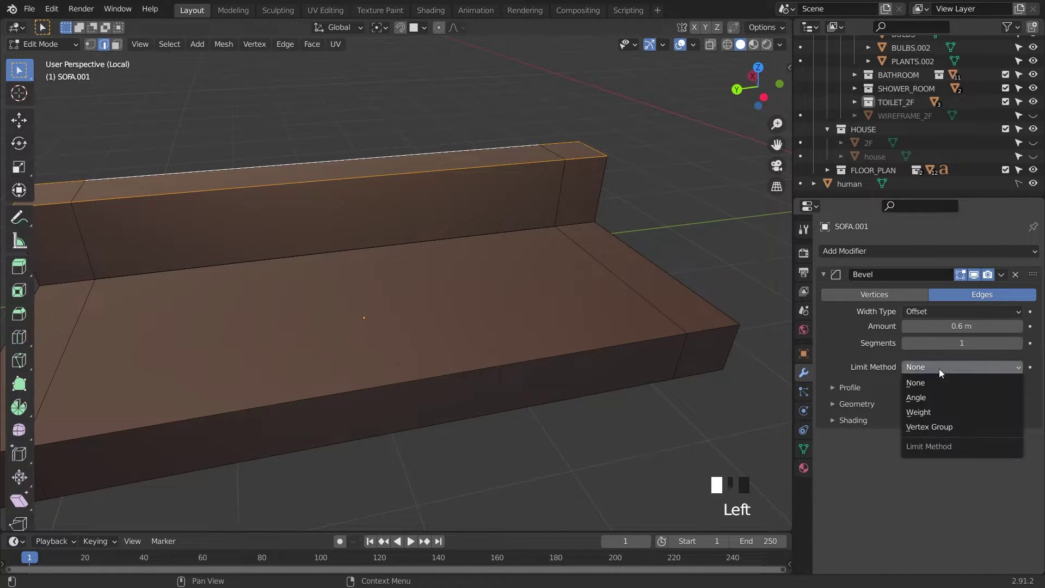
click(927, 401)
click(949, 366)
click(950, 386)
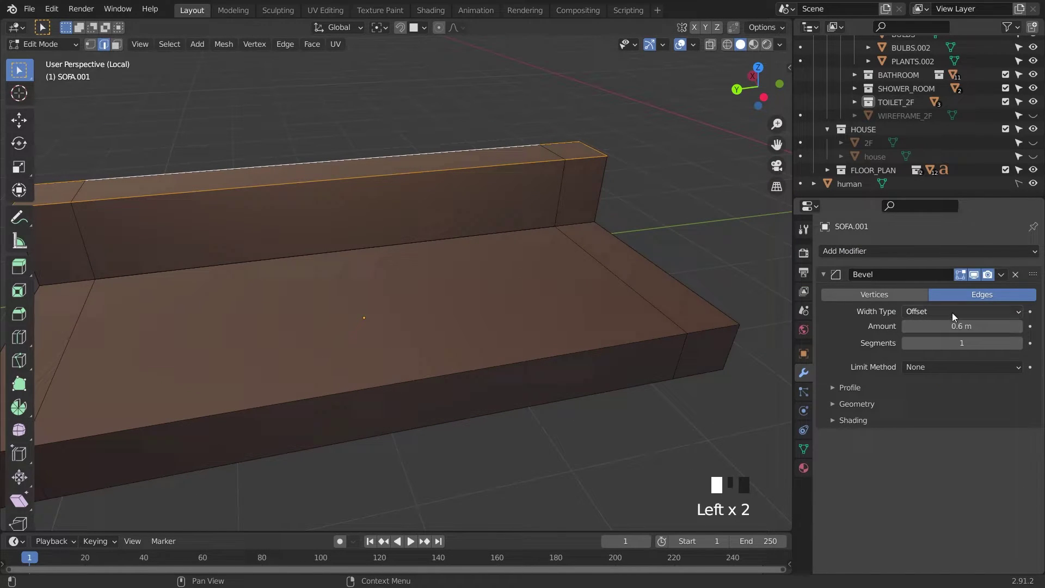
click(879, 295)
drag(957, 311, 951, 338)
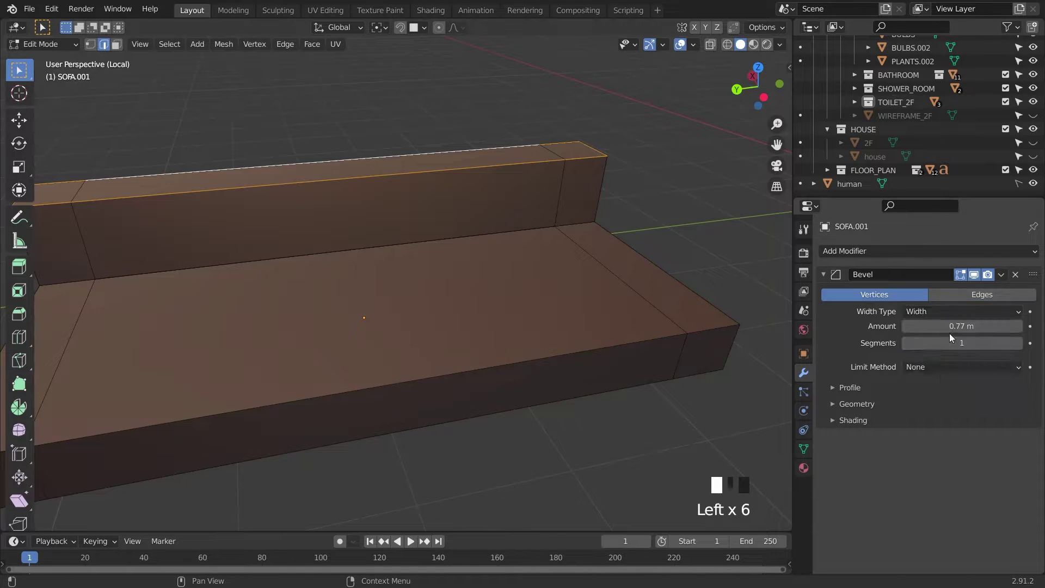
click(1015, 274)
- Bevel the selected outline edges on top of the sofa's backrest by about 0.07 m
key(ctrl+b)
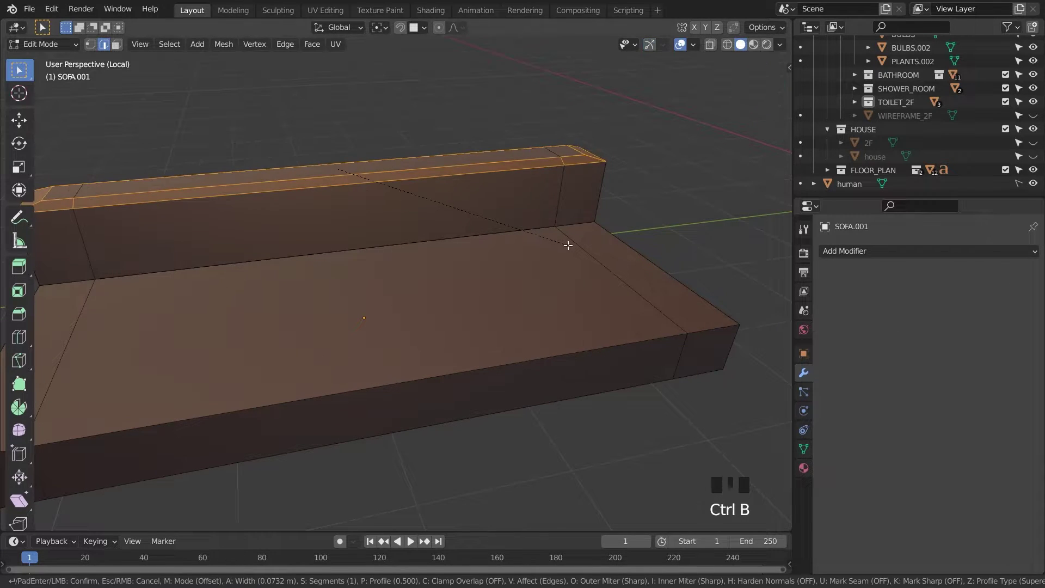
click(564, 241)
shift+middle_drag(536, 250, 642, 234)
middle_drag(503, 274, 468, 286)
drag(166, 135, 421, 208)
middle_drag(435, 212, 554, 245)
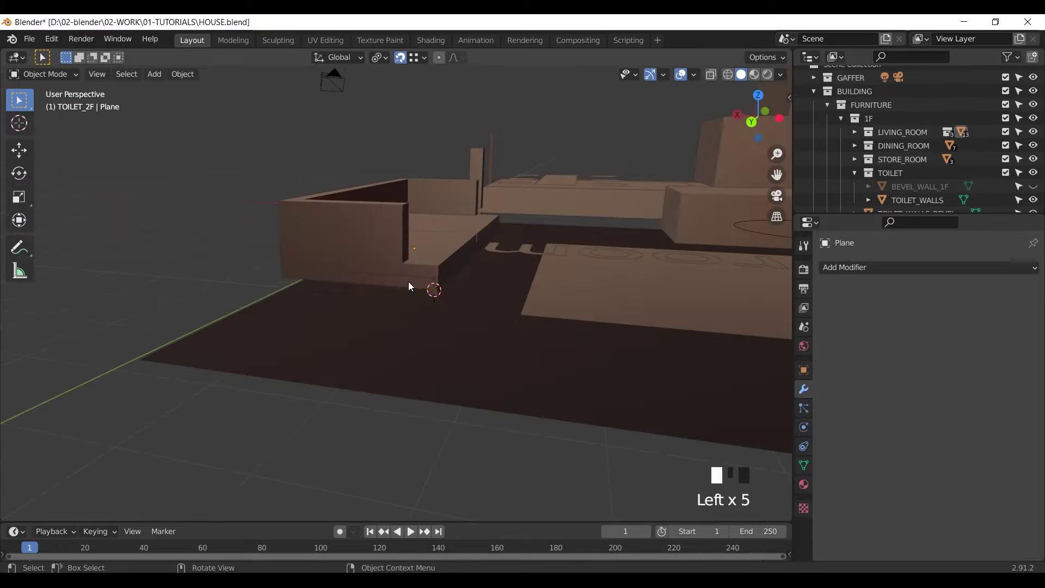
- Add a cube, scale it down and fit it beneath the corner of the sofa base
middle_drag(414, 285, 373, 346)
scroll(376, 278, up, 3)
shift+middle_drag(375, 277, 342, 228)
key(shift+a)
click(424, 243)
key(s)
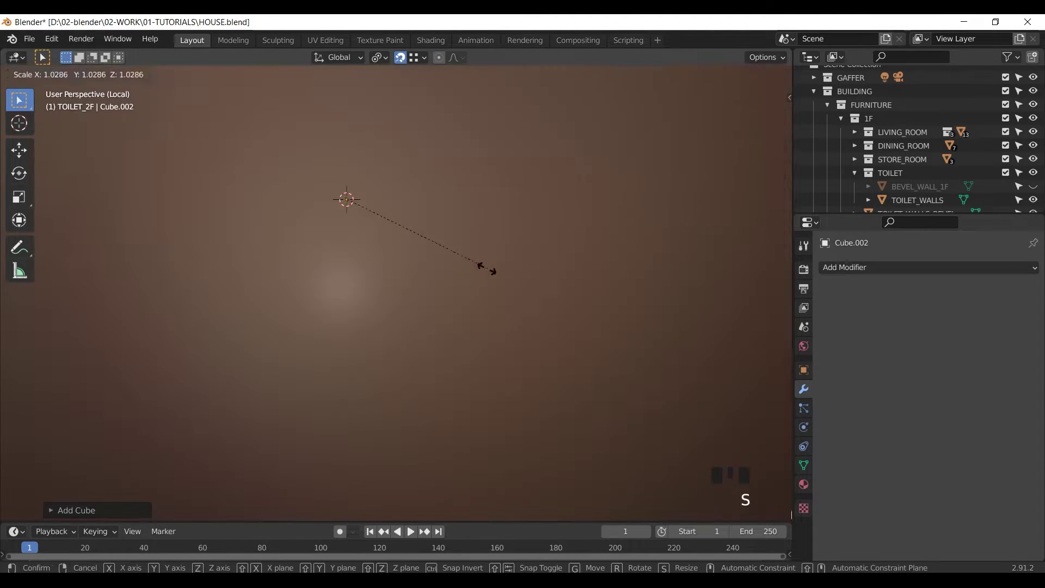
click(351, 203)
key(g)
click(372, 250)
- Extrude the small cube's side face along the underside of the base as a short horizontal arm
key(Tab)
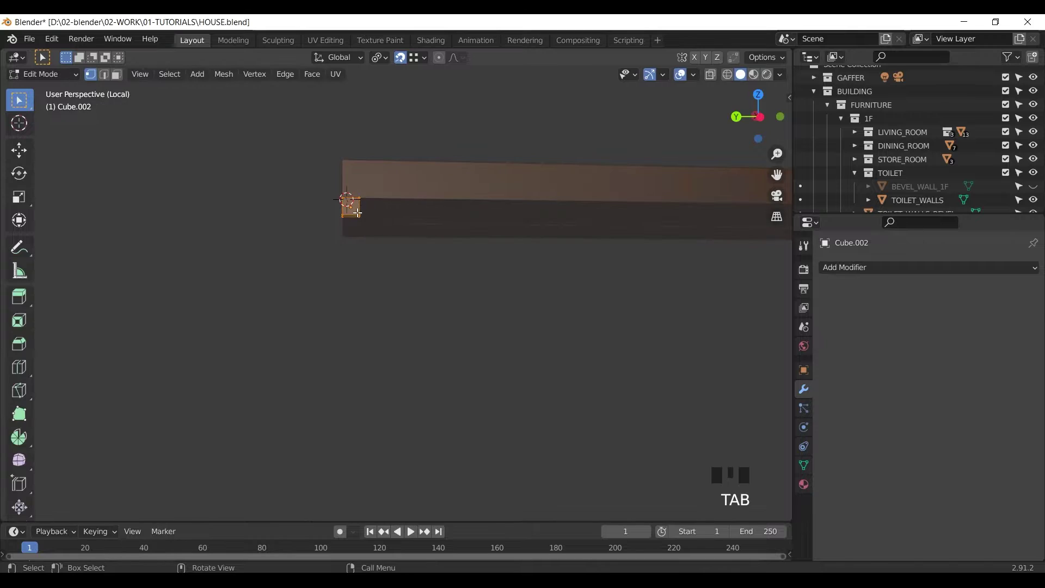
middle_drag(368, 210, 293, 239)
scroll(289, 191, up, 2)
click(257, 286)
key(e)
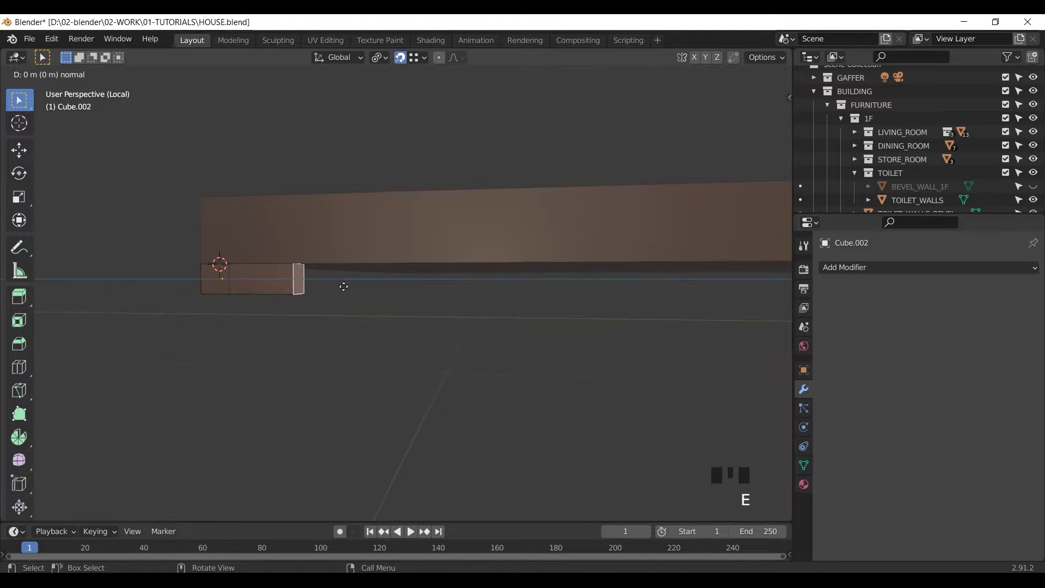
click(347, 285)
- Extrude the cube's bottom face downward into a leg and return to object mode
middle_drag(333, 353, 329, 294)
click(361, 133)
key(e)
click(359, 227)
scroll(362, 315, down, 2)
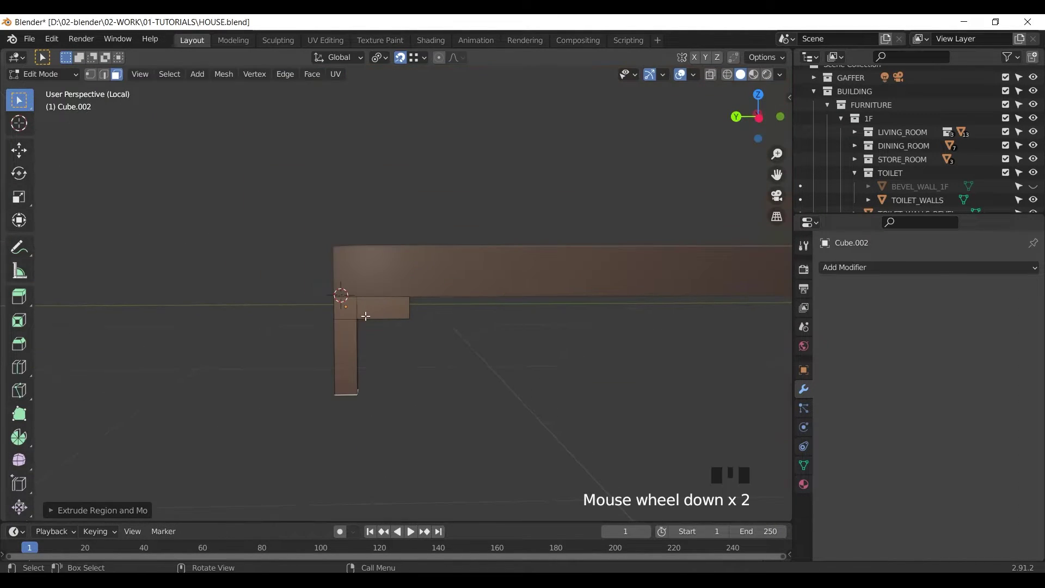
key(Tab)
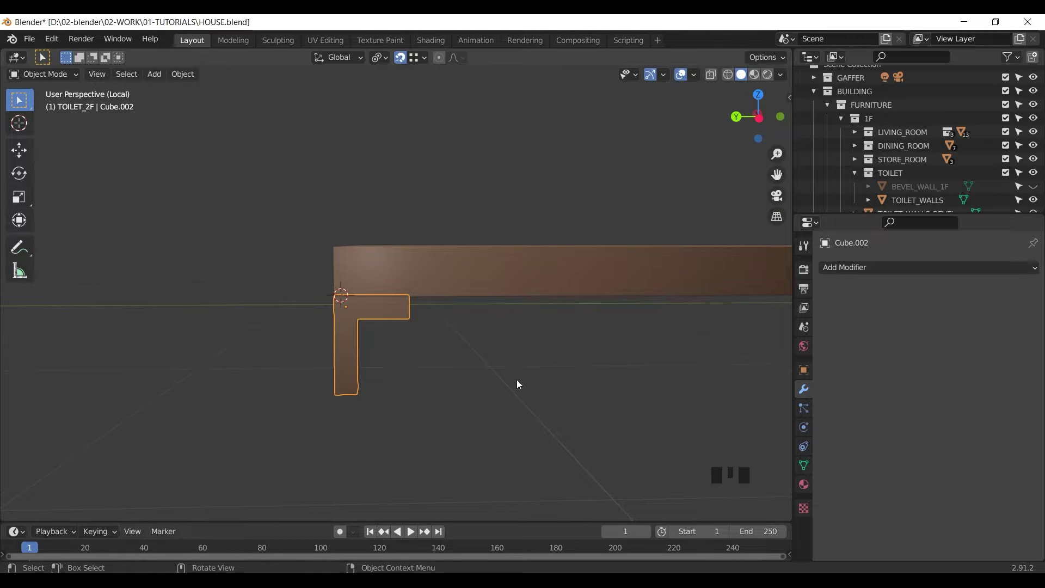
- Add a Bevel modifier to the L-shaped leg with an amount of 0.31 m
click(925, 267)
click(741, 326)
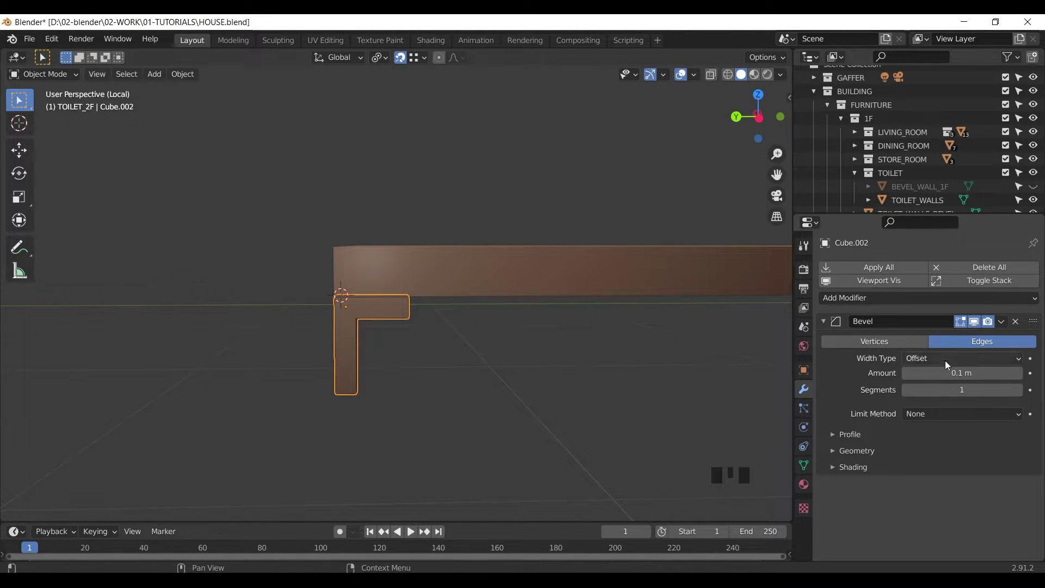
drag(961, 373, 979, 373)
middle_drag(414, 305, 413, 348)
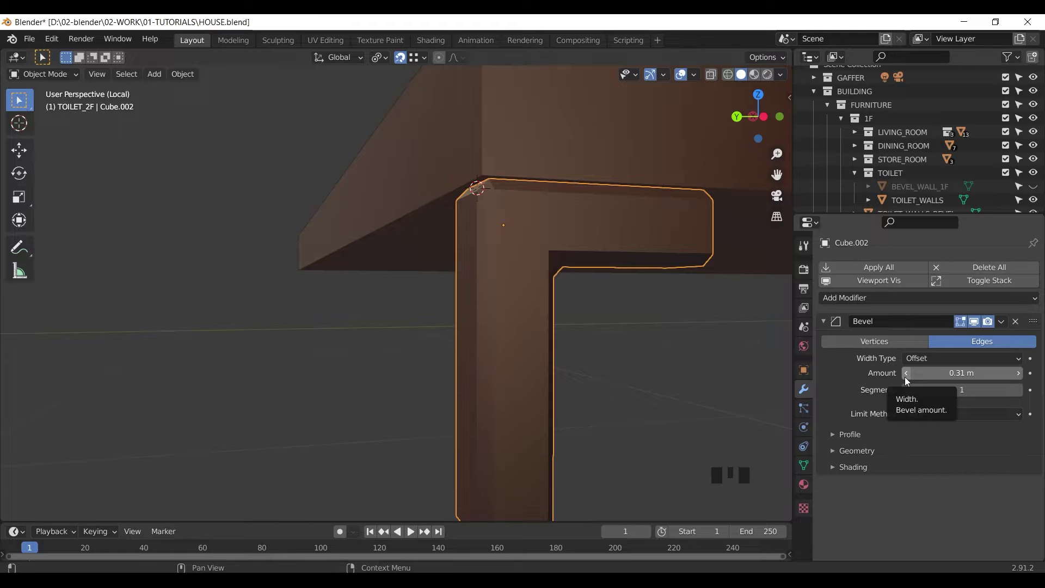
scroll(515, 361, down, 2)
key(r)
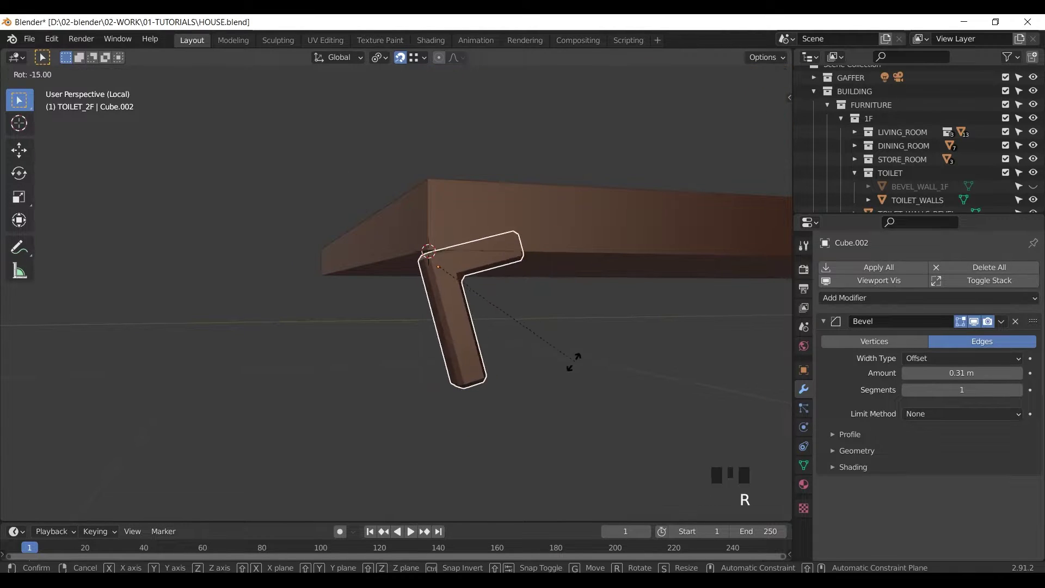
key(y)
key(x)
right_click(429, 373)
- Turn off snapping and rotate the leg about the Z axis so its short arm points diagonally under the base
click(399, 61)
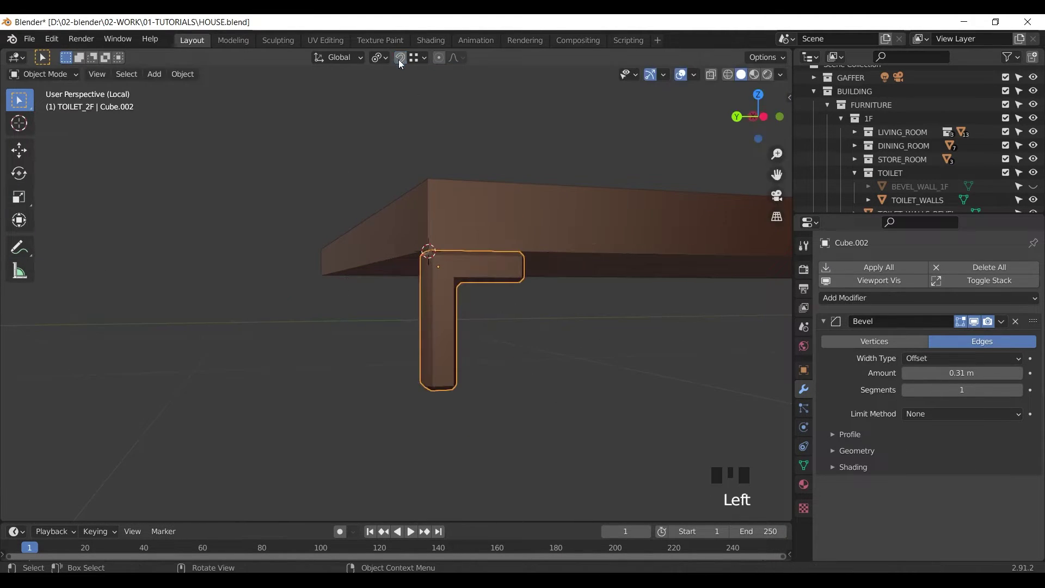
key(r)
key(z)
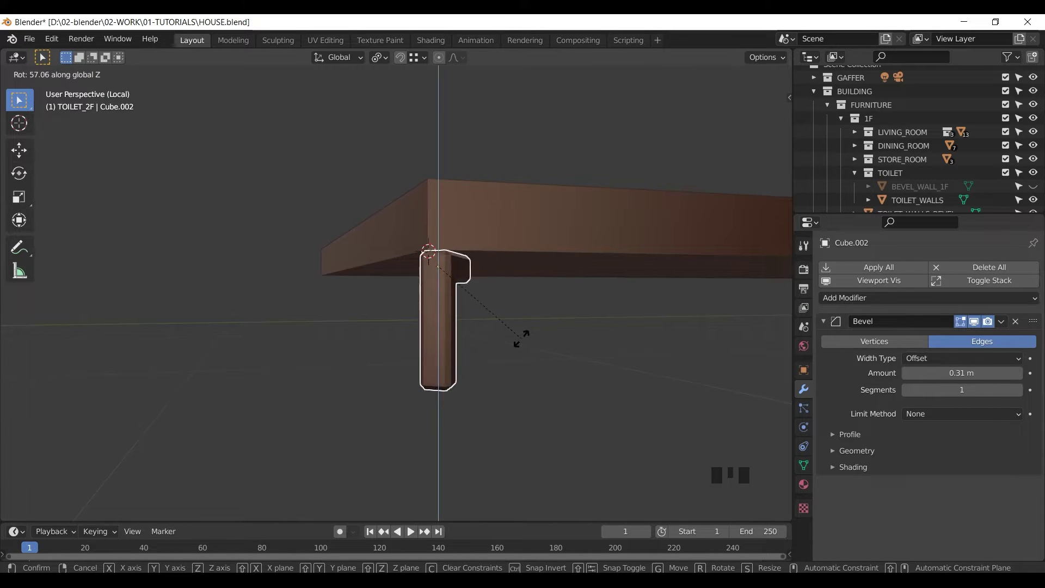
click(522, 343)
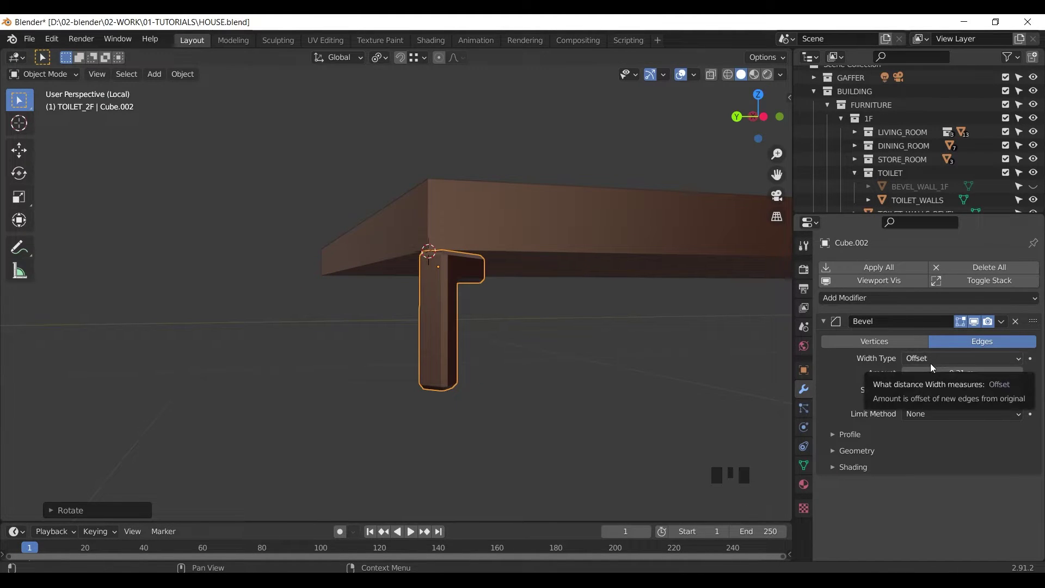
- Shade the leg smooth and enable Auto Smooth for its normals
right_click(414, 260)
click(413, 259)
click(803, 465)
click(855, 503)
scroll(865, 500, down, 2)
click(905, 476)
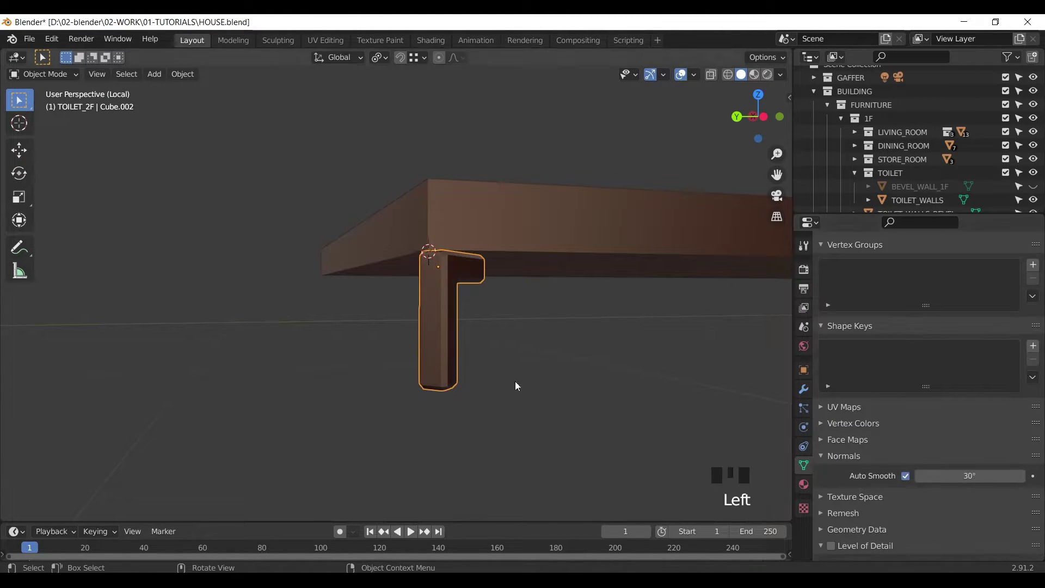
- Expand the Bevel modifier's Profile, Geometry and Shading settings to review them
click(803, 388)
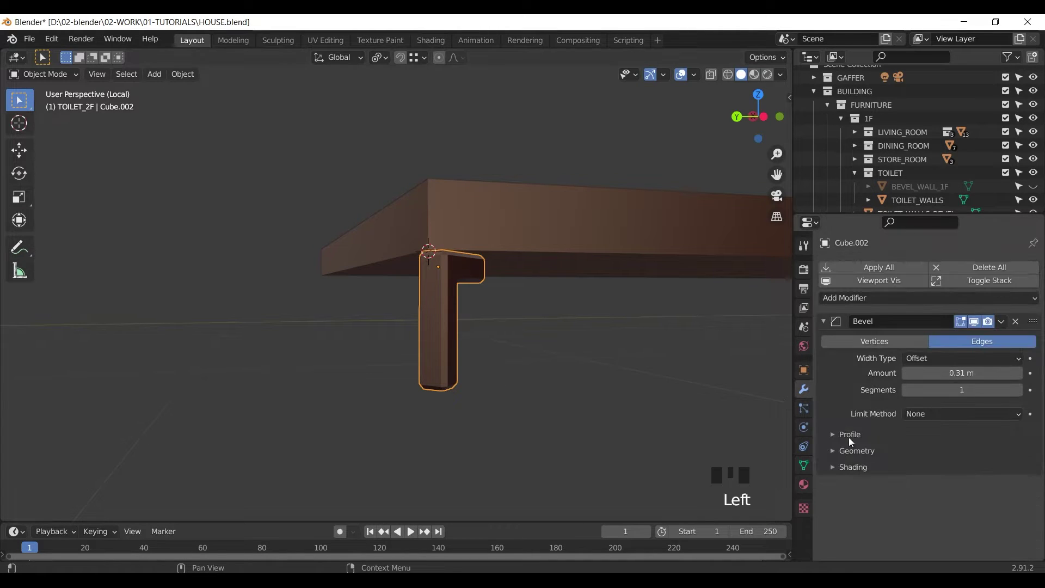
click(847, 437)
click(858, 512)
click(860, 492)
scroll(969, 488, down, 5)
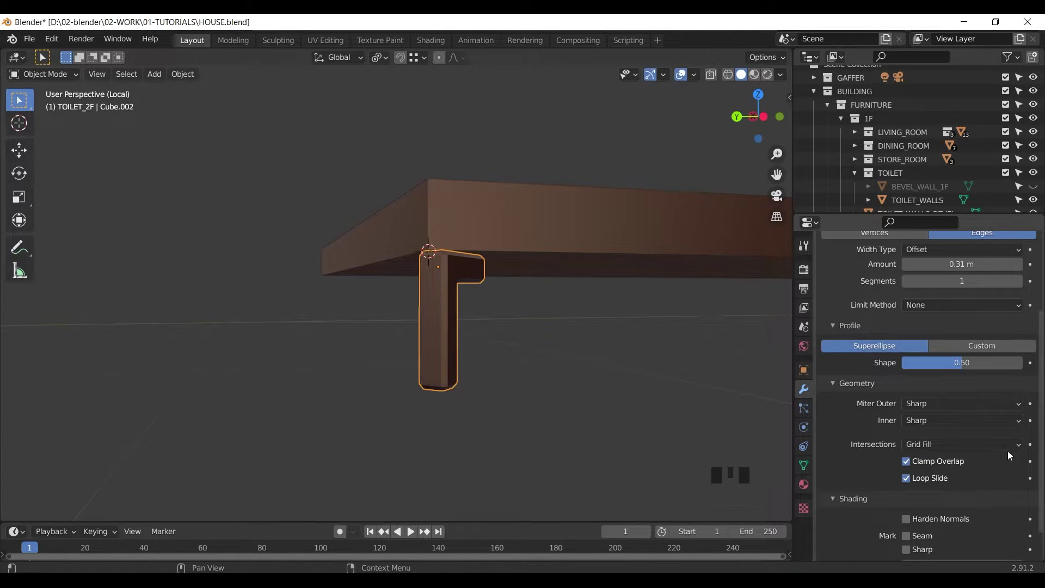
- Scale the leg along the X axis
middle_drag(625, 364, 662, 334)
key(s)
key(x)
click(584, 324)
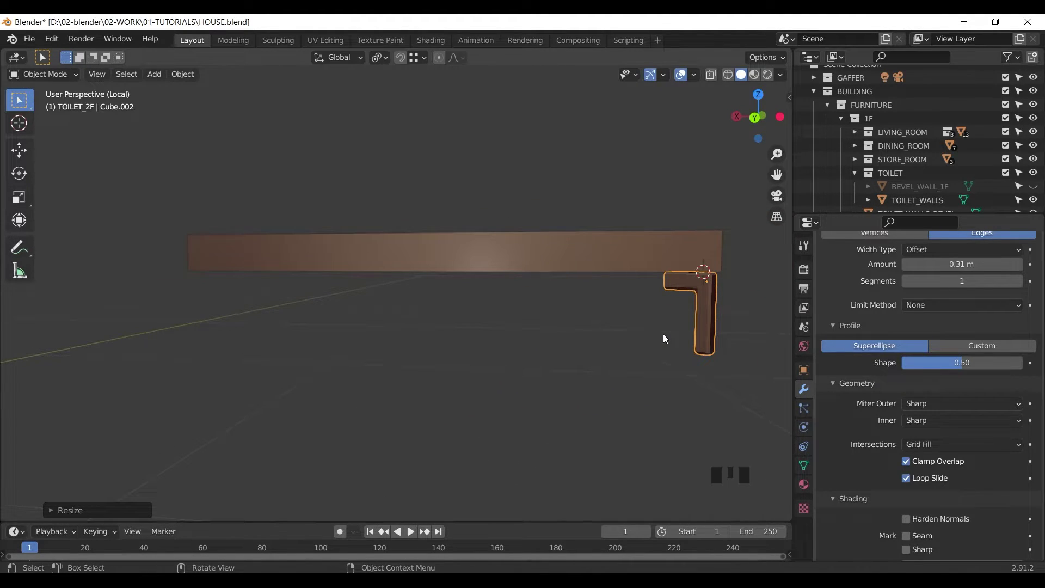
key(Tab)
key(Tab)
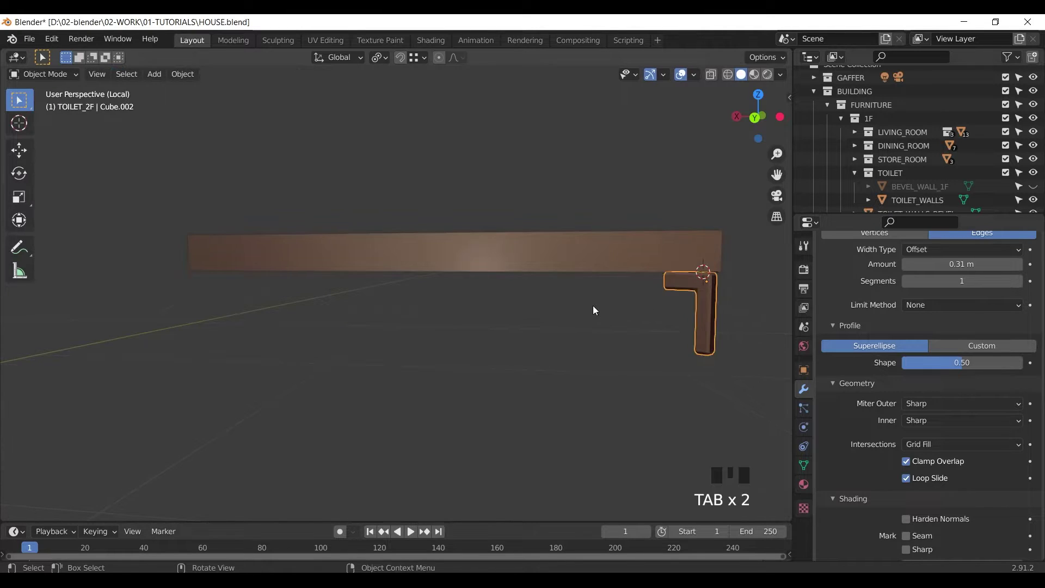
- Scale down the end of the leg's short arm and move it so the arm tapers toward its tip
middle_drag(594, 308, 626, 305)
shift+middle_drag(626, 305, 479, 310)
middle_drag(479, 310, 527, 297)
key(Tab)
drag(537, 279, 564, 312)
middle_drag(564, 312, 536, 297)
scroll(517, 290, up, 5)
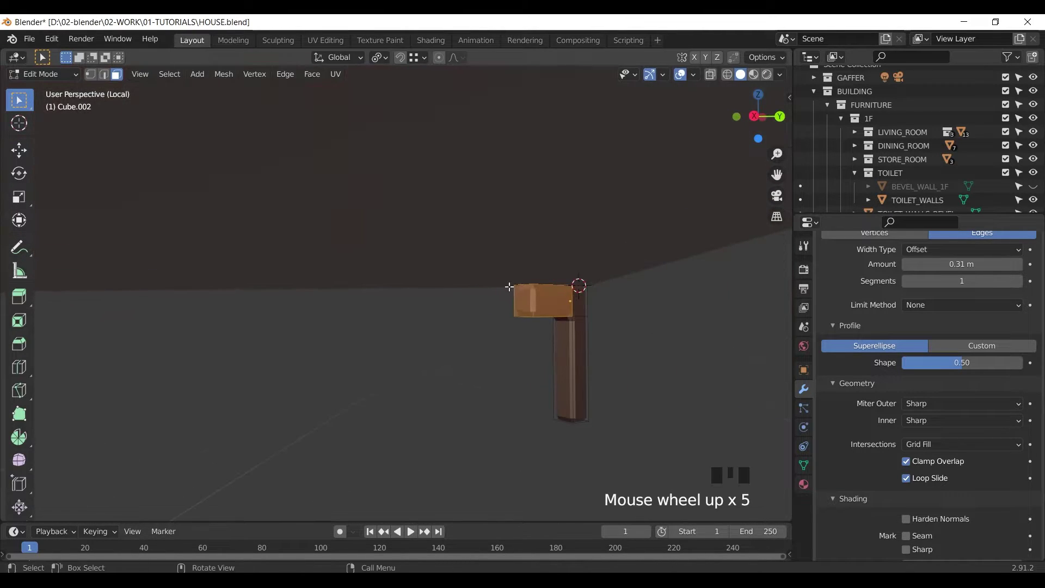
drag(511, 286, 538, 322)
key(s)
click(547, 328)
key(g)
click(548, 328)
middle_drag(547, 329, 315, 305)
scroll(860, 303, down, 1)
key(Tab)
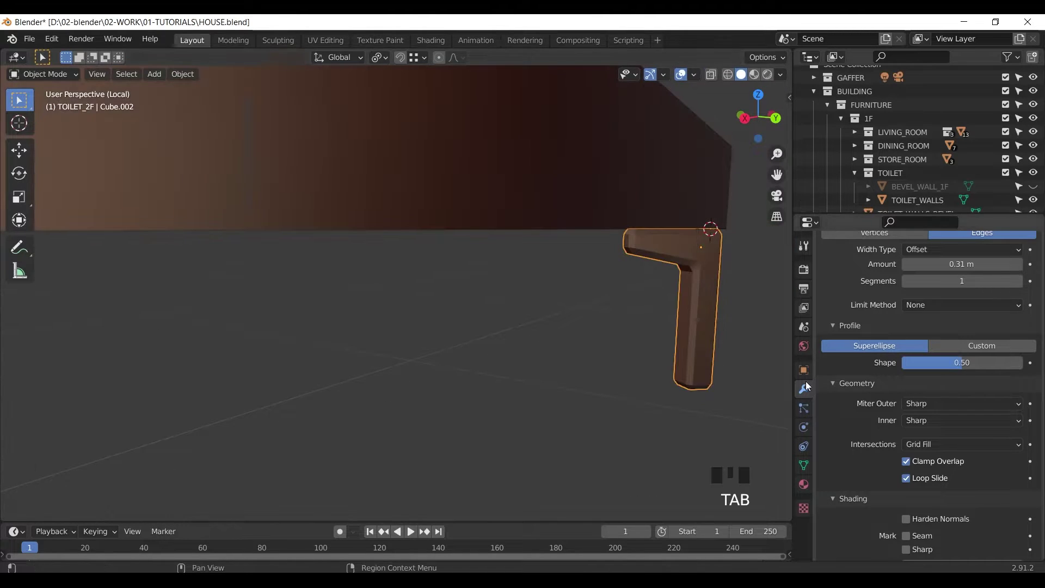
- Add a Mirror modifier to the leg on the X and Y axes with Plane as mirror object, and save the file
scroll(870, 326, up, 8)
click(882, 298)
click(758, 438)
scroll(936, 447, down, 10)
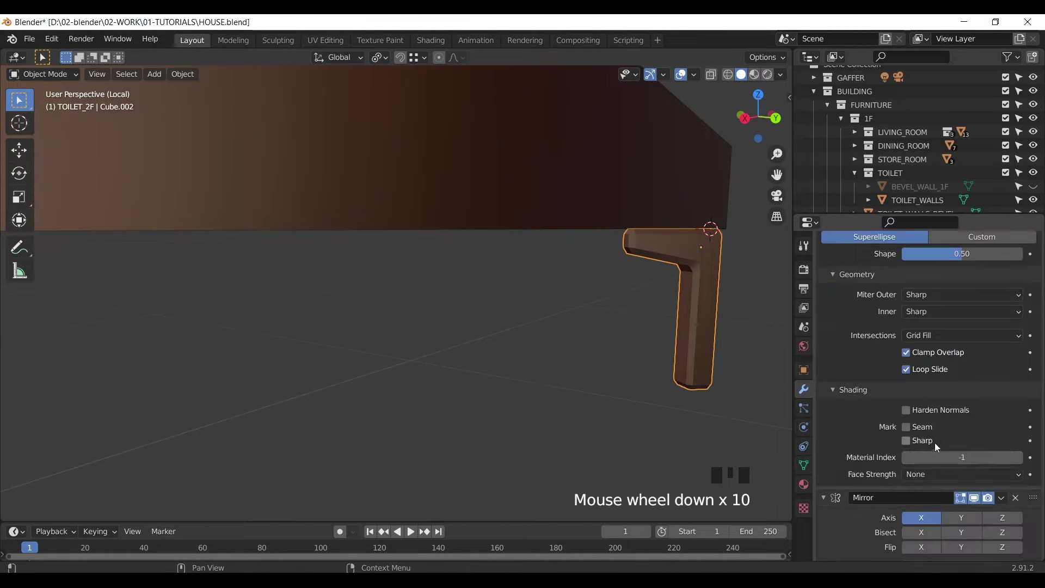
scroll(902, 504, down, 3)
click(961, 453)
click(1002, 453)
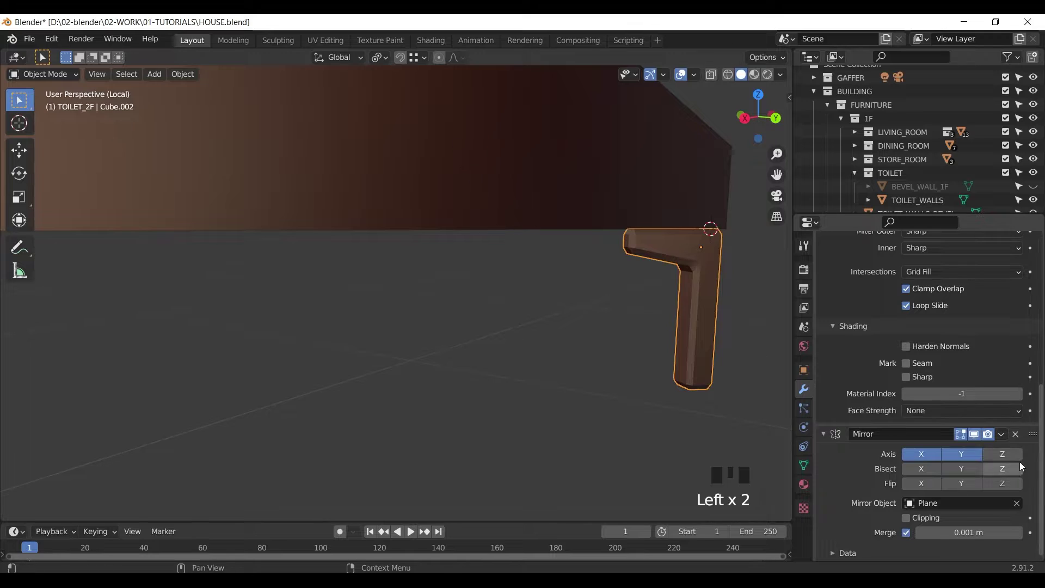
middle_drag(414, 381, 274, 435)
click(1003, 454)
mouse_move(454, 405)
middle_down()
mouse_move(571, 390)
mouse_move(471, 407)
middle_up()
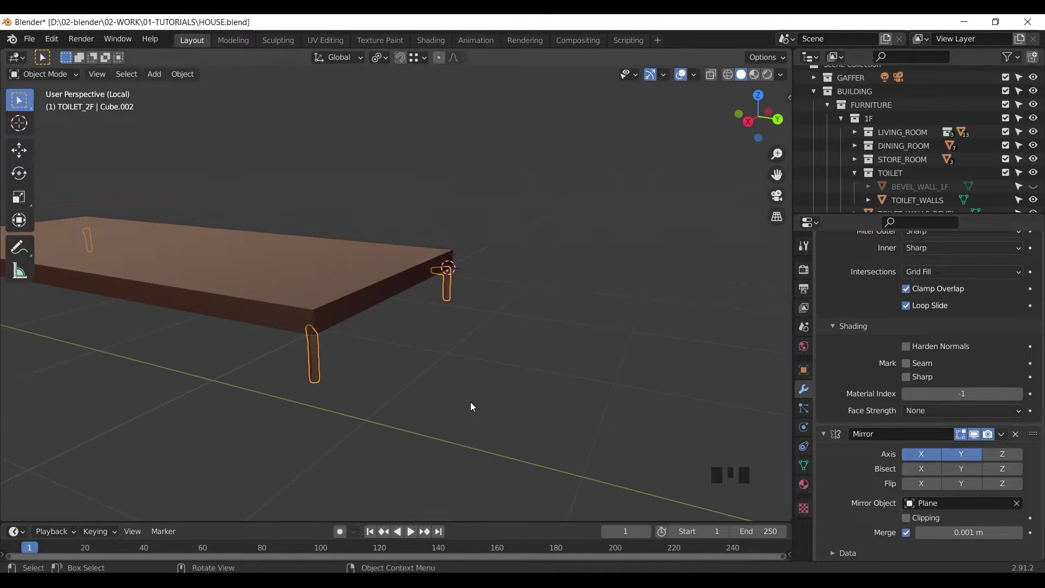
key(ctrl+s)
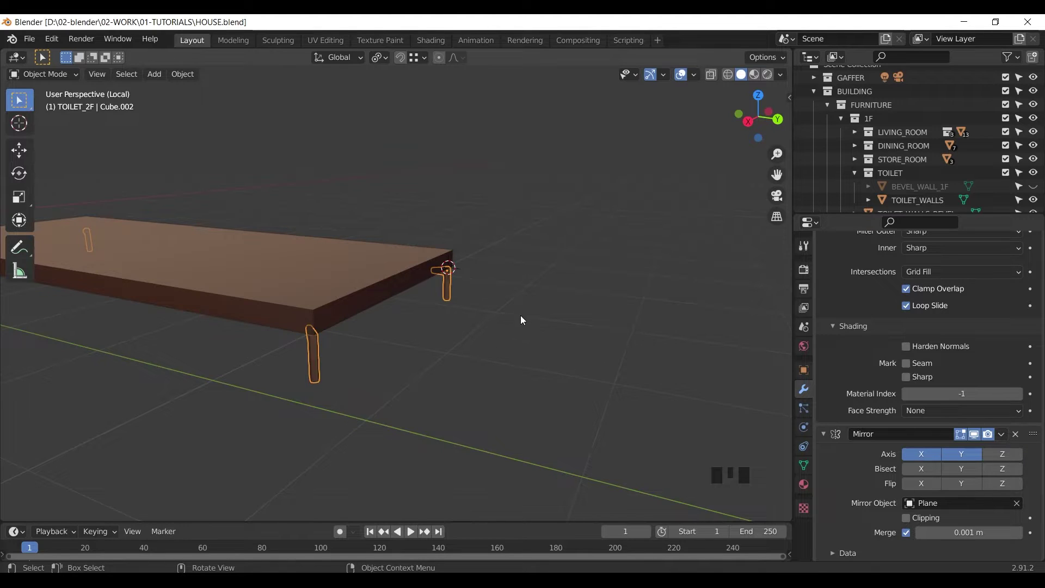
- Leave the isolated view and open a furniture mesh for vertex editing
key(KP_Divide)
middle_drag(482, 331, 399, 284)
click(408, 281)
key(Tab)
key(1)
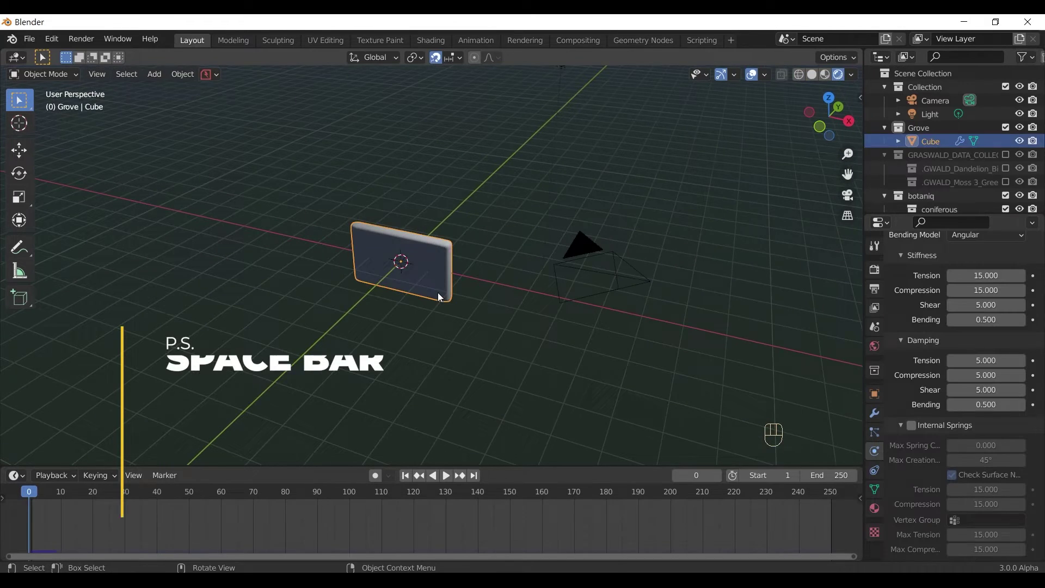
- Switch to the other Blender scene and replace its cube with a new mesh cube flattened along the Y axis
key(Delete)
key(shift+a)
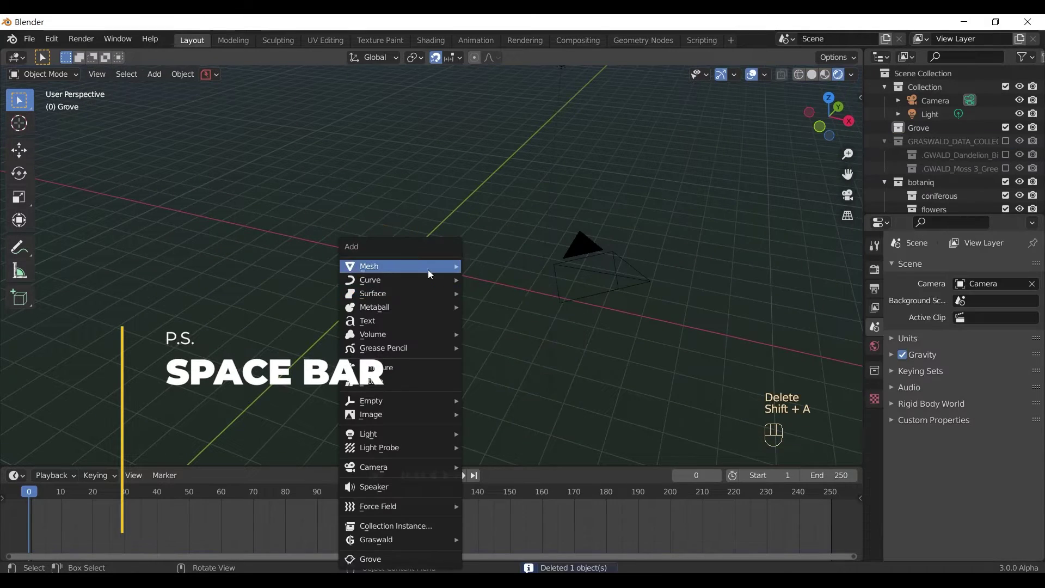
mouse_move(428, 267)
click(515, 290)
key(s)
middle_drag(490, 296, 529, 273)
key(y)
click(461, 266)
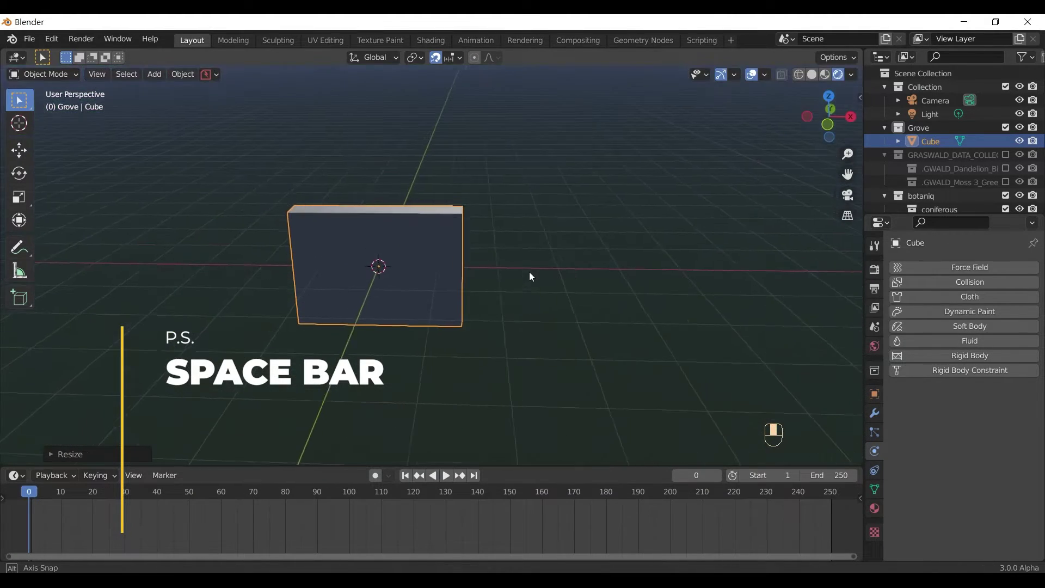
- Try a Subdivision Surface modifier on the flattened cube and undo it
click(874, 413)
click(972, 267)
click(764, 507)
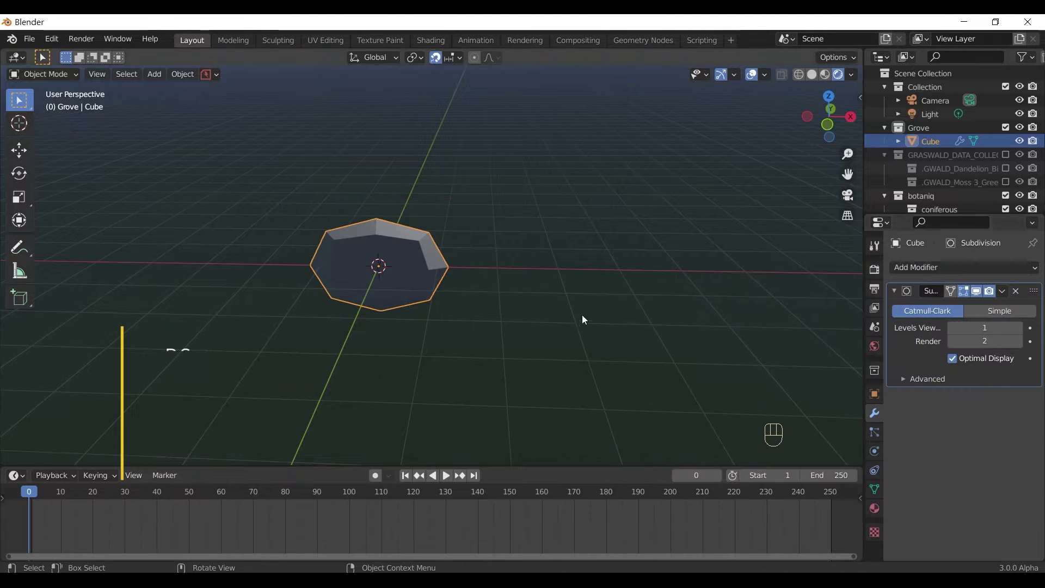
key(ctrl+z)
- Open the flattened cube in Edit Mode and try repeating the last operation on it
key(Tab)
click(191, 210)
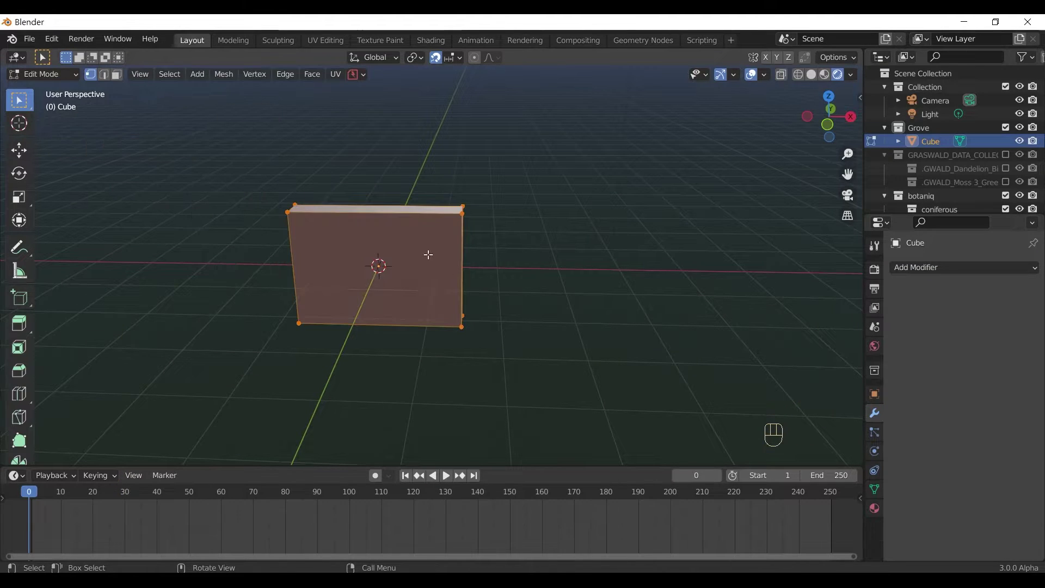
middle_drag(379, 250, 334, 268)
key(shift+r)
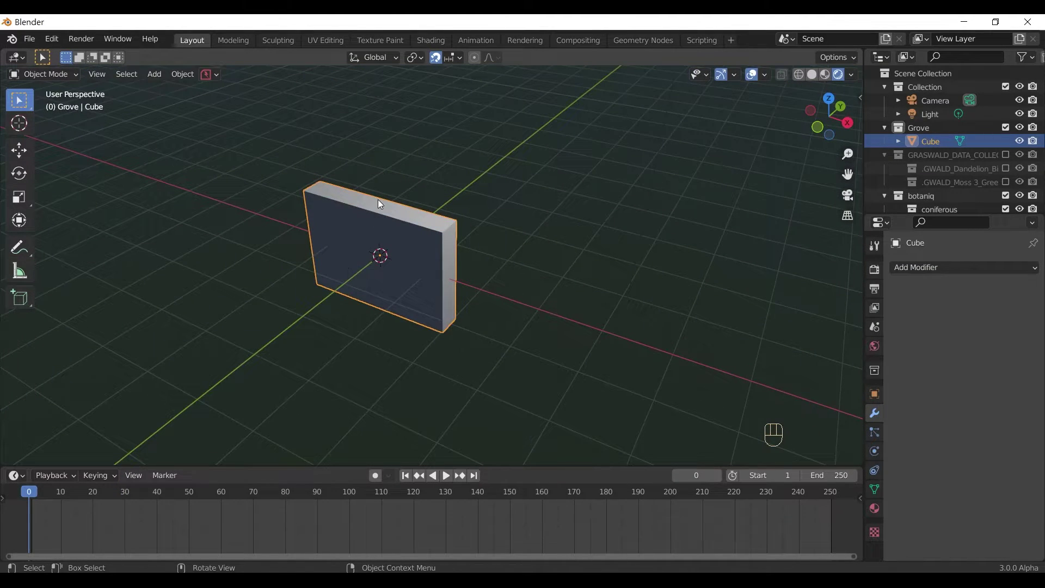
key(Tab)
key(shift+r)
key(shift+r)
key(shift+r)
key(shift+r)
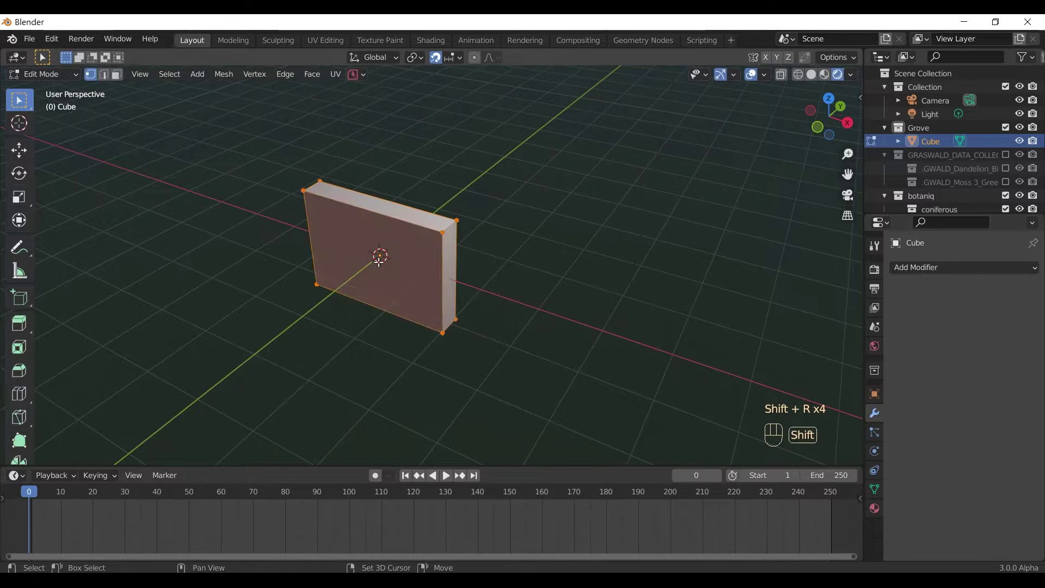
middle_drag(380, 259, 380, 249)
- Check the Keymap preferences, close them and retry repeating the last operation on the mesh
key(F4)
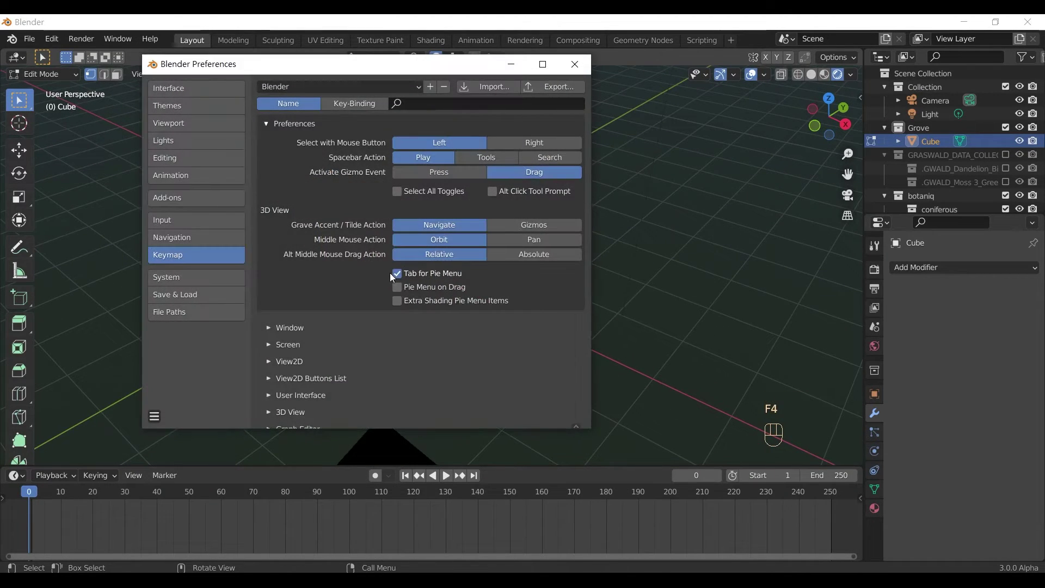
click(574, 64)
middle_drag(343, 267, 352, 254)
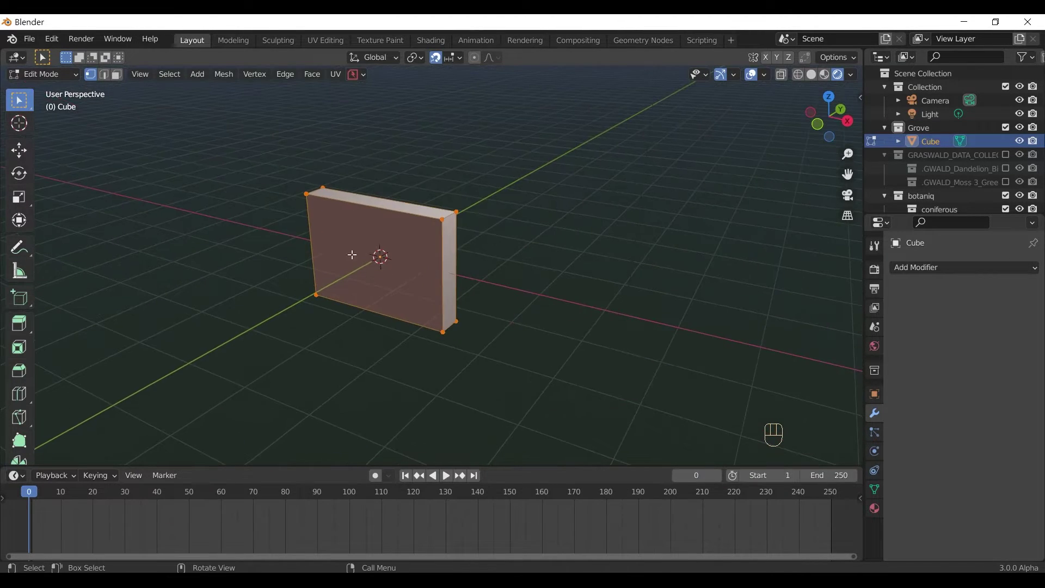
key(shift+r)
key(shift+r)
- Cut 11 evenly spaced vertical edge loops across the slab's width
key(2)
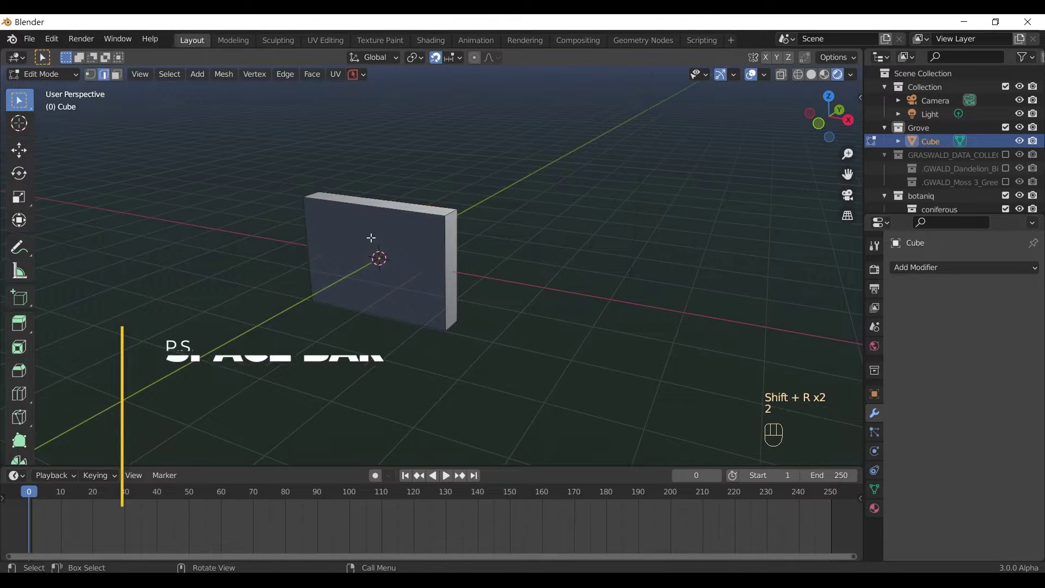
key(ctrl+r)
scroll(364, 222, up, 12)
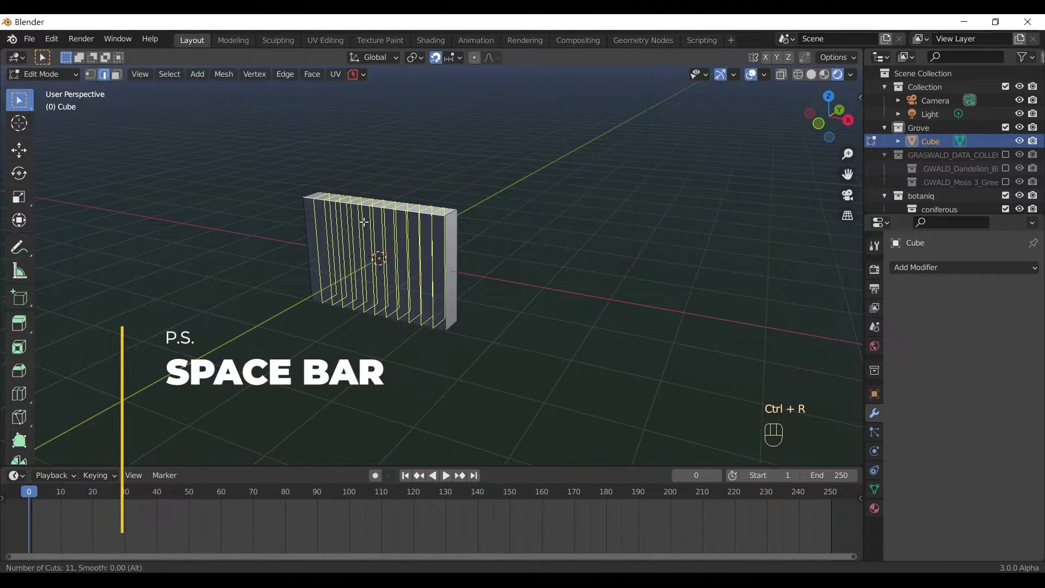
click(377, 249)
middle_drag(378, 249, 455, 285)
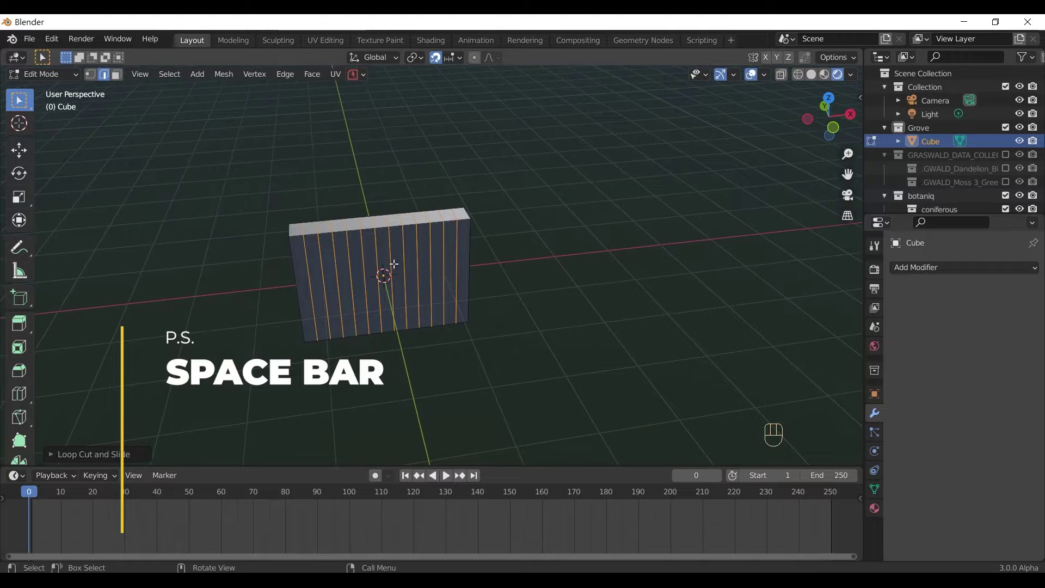
- Cut 13 evenly spaced horizontal edge loops across the slab's height, keeping them centred
key(ctrl+r)
scroll(461, 257, up, 8)
scroll(462, 257, up, 4)
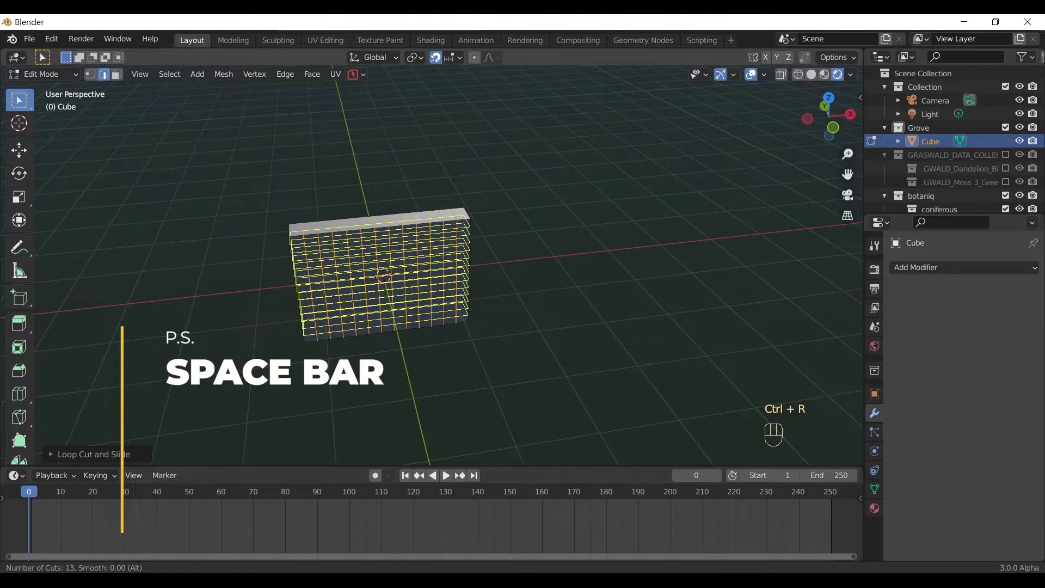
click(460, 259)
right_click(450, 272)
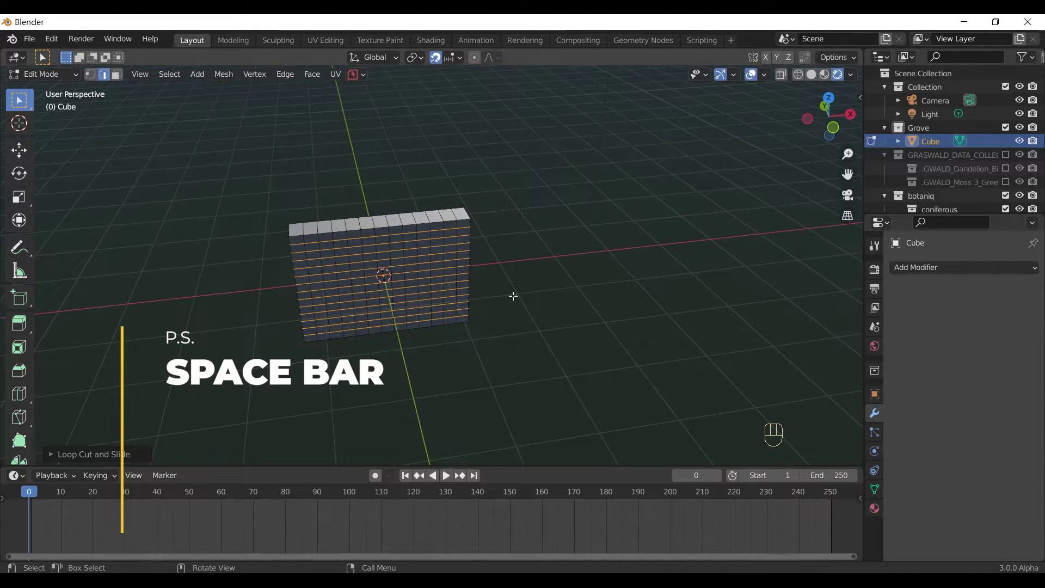
- Return to Object Mode and add a Subdivision Surface modifier with viewport levels set to 3
key(Tab)
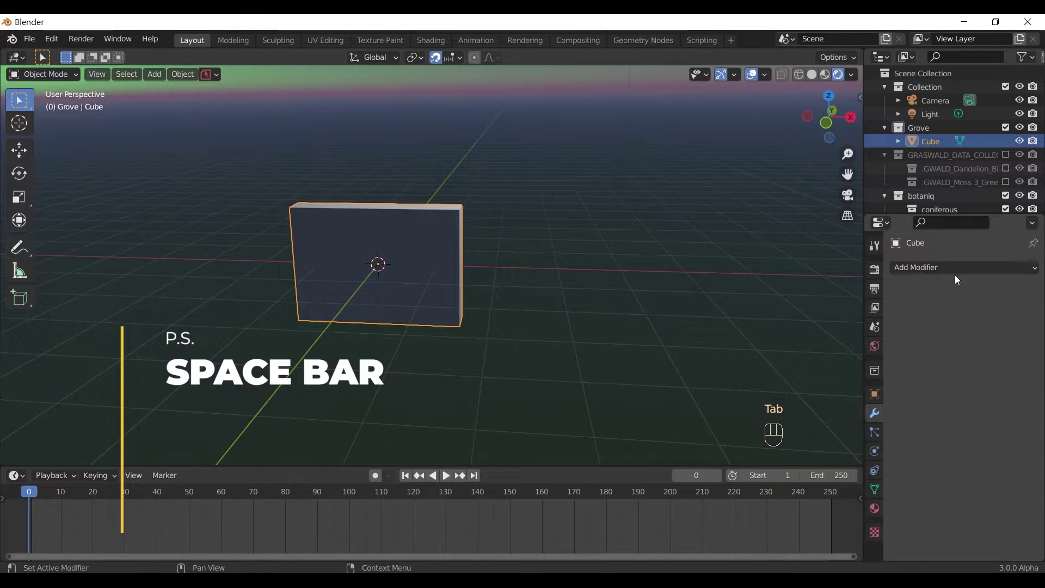
click(956, 268)
click(787, 511)
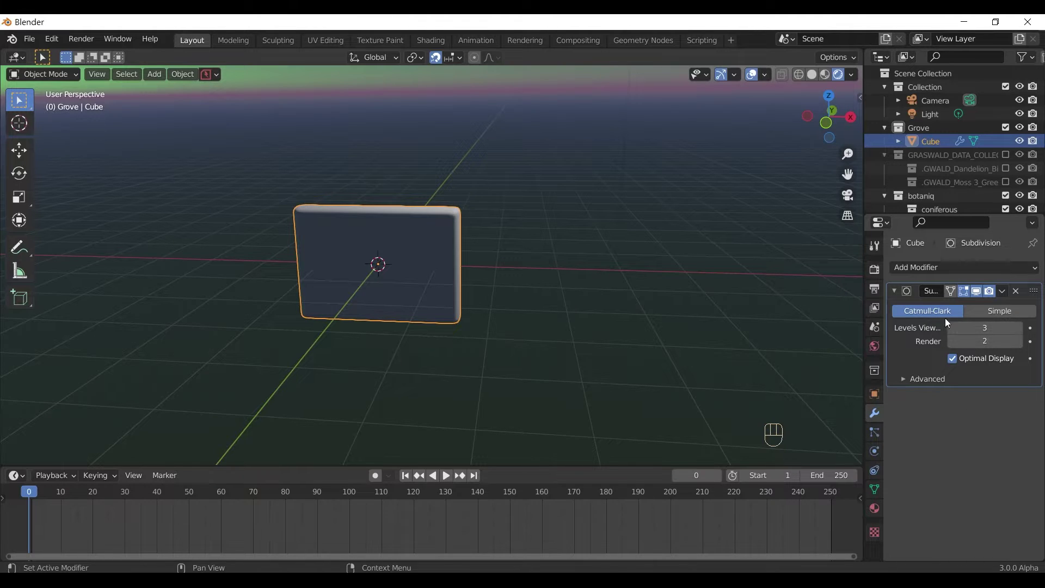
- Add a Cloth modifier to the slab and enable Pressure in its cloth physics settings
click(919, 268)
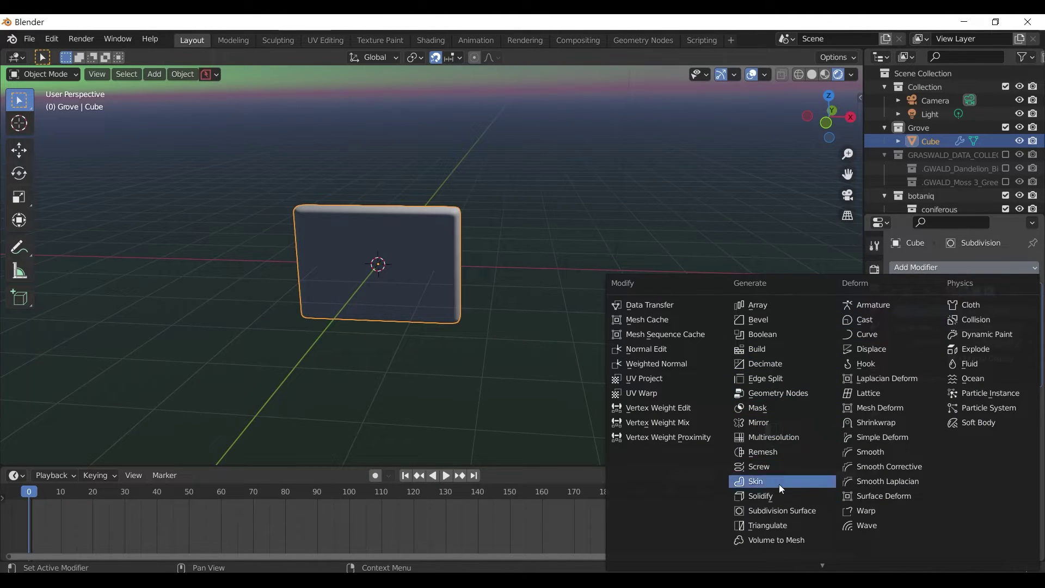
click(1000, 304)
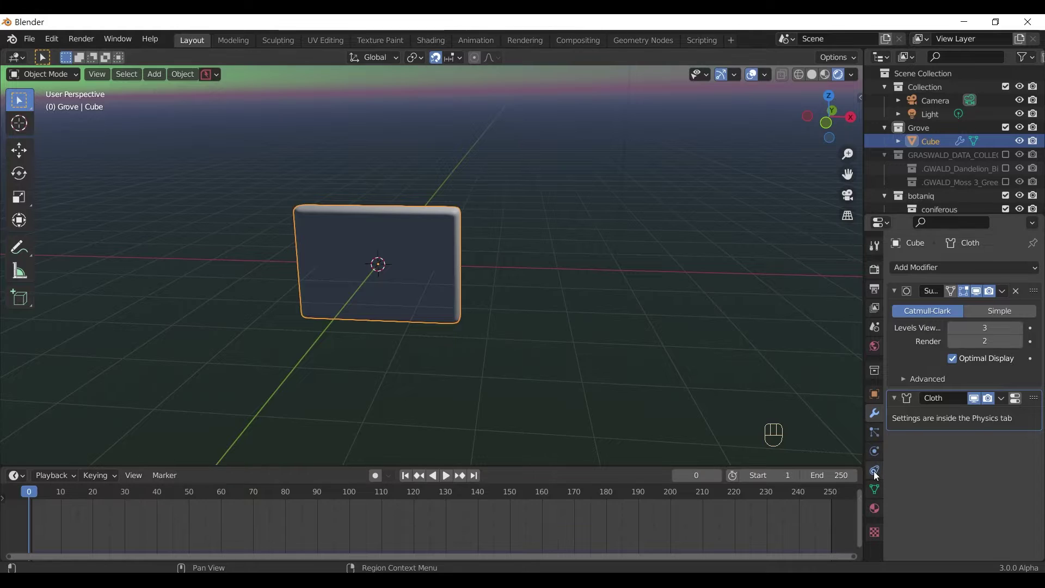
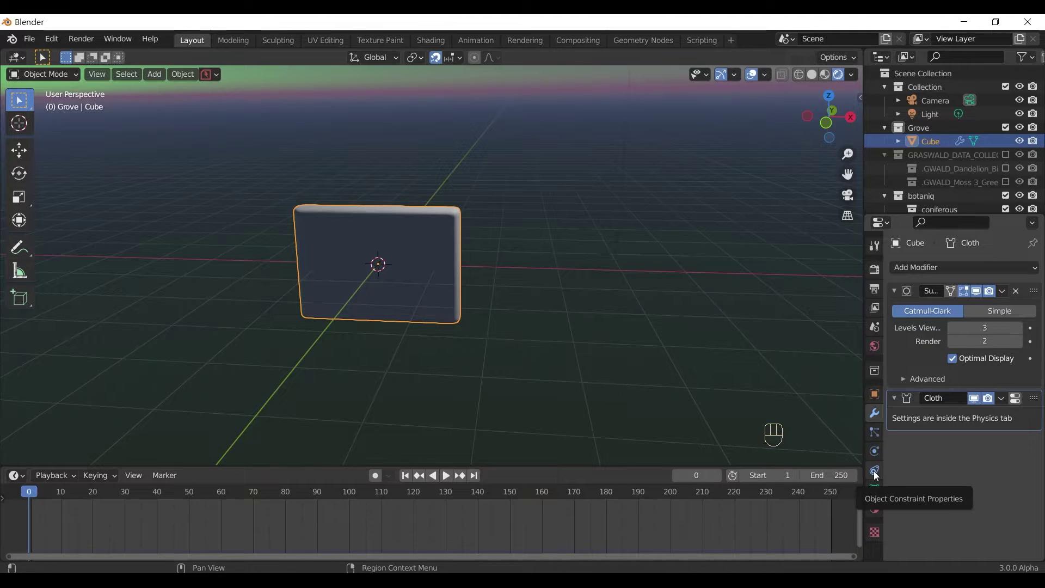
click(874, 451)
scroll(903, 462, down, 10)
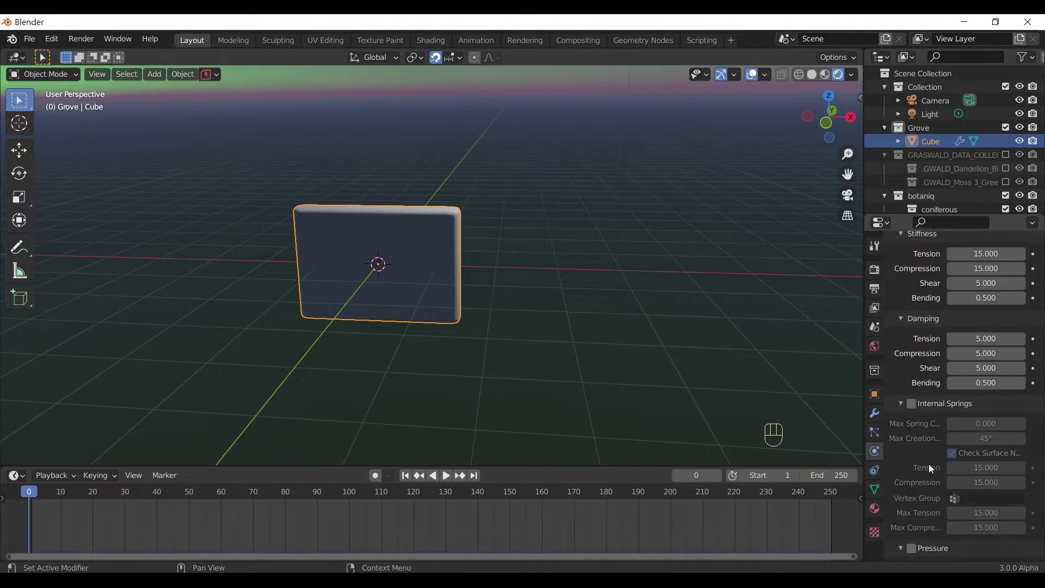
click(911, 417)
scroll(952, 403, down, 2)
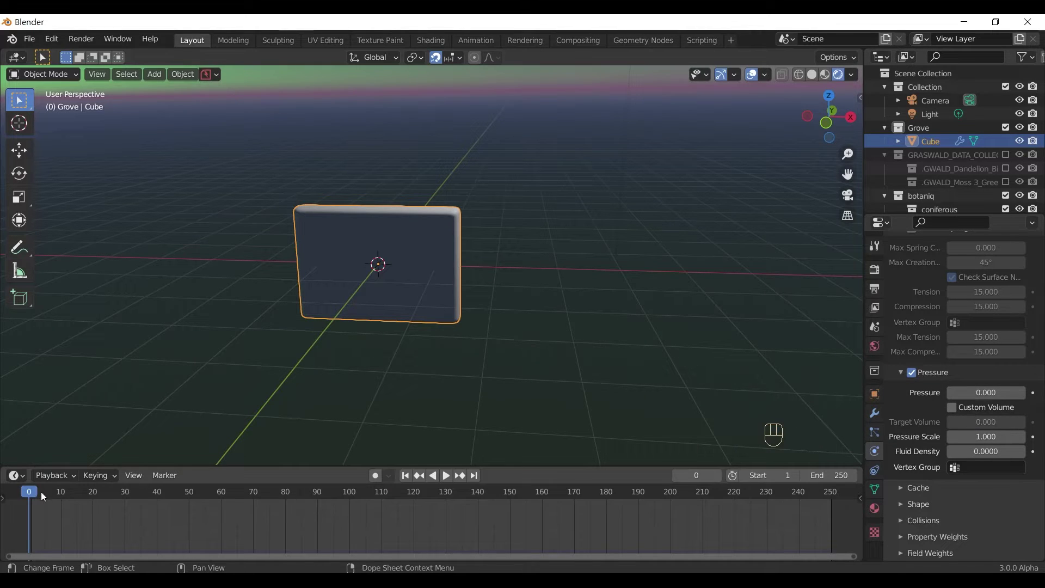
- Play the cloth simulation, return it to the start frame and review the cloth's stiffness, damping and pressure settings
key(space)
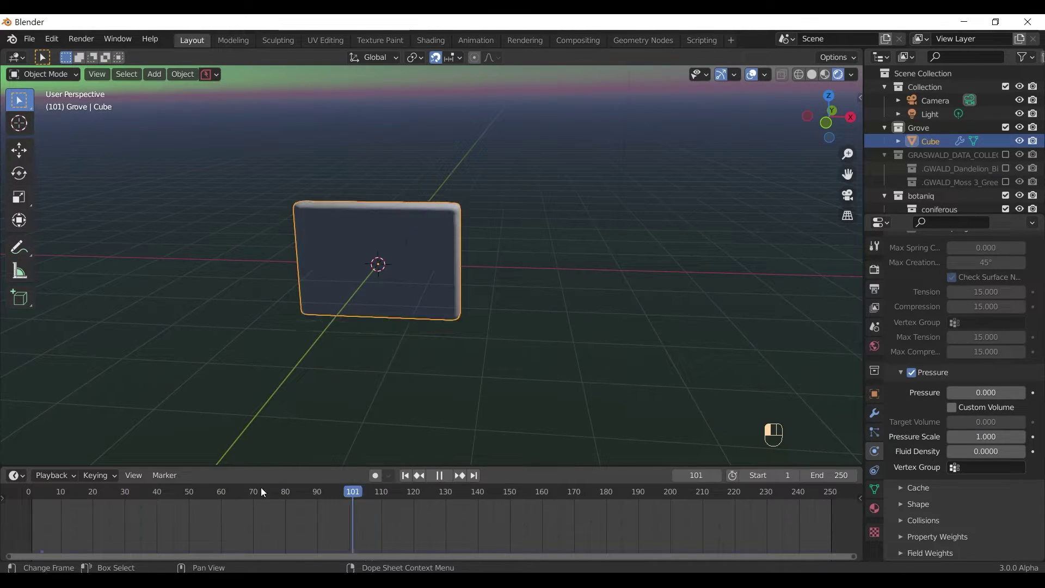
key(Escape)
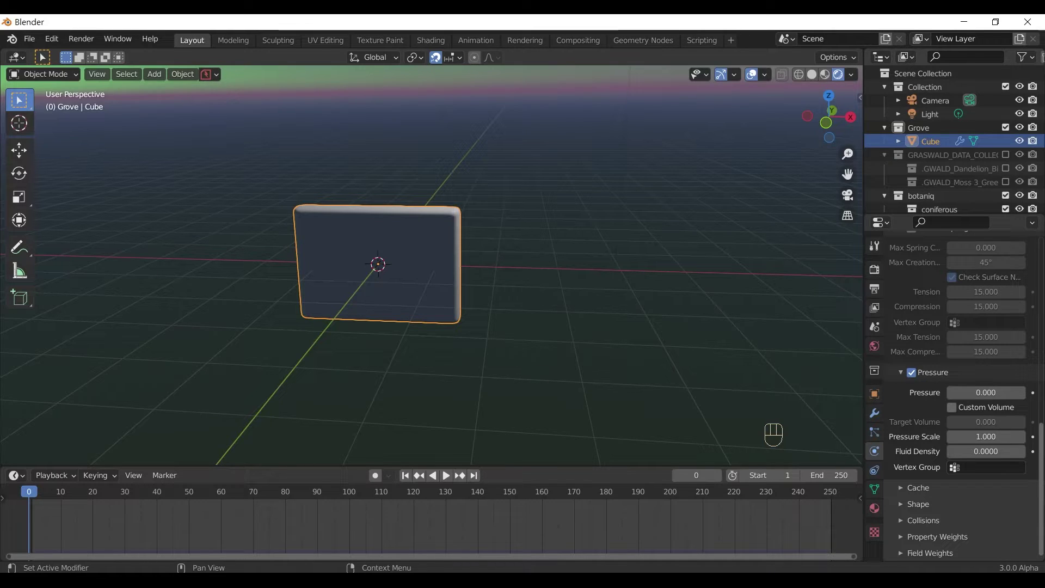
scroll(971, 472, up, 10)
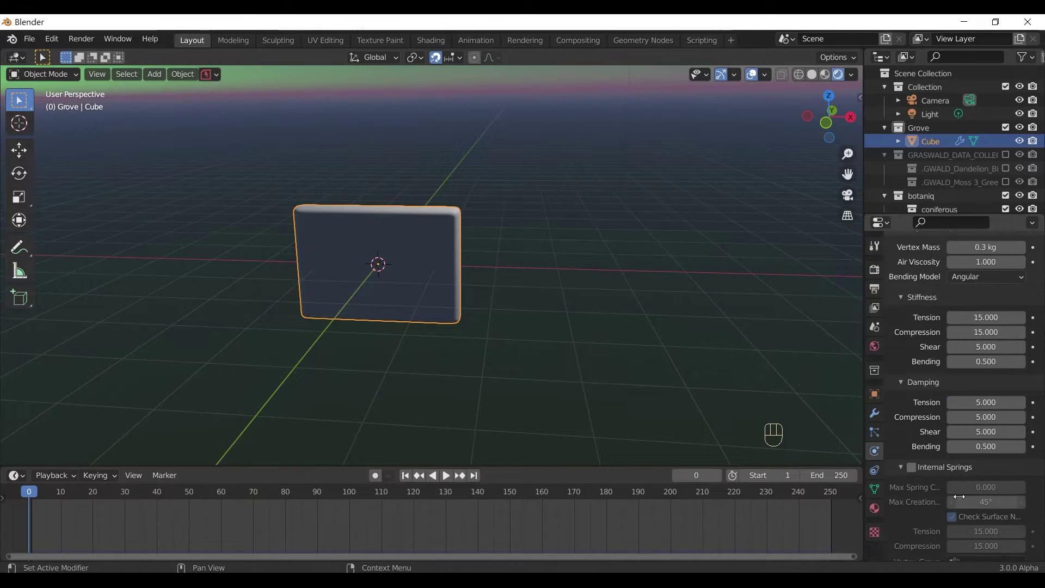
scroll(938, 477, up, 5)
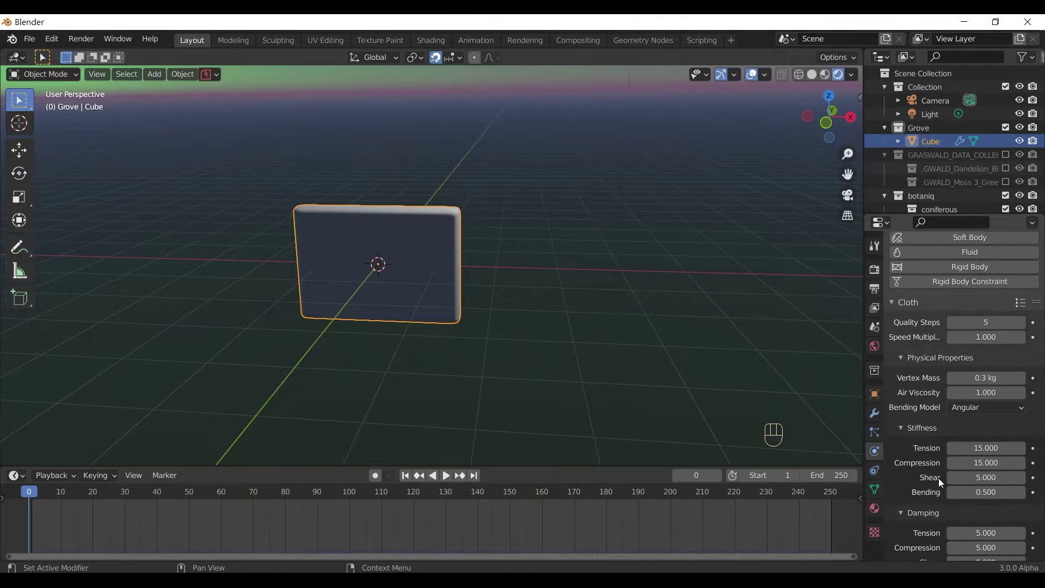
scroll(983, 450, down, 15)
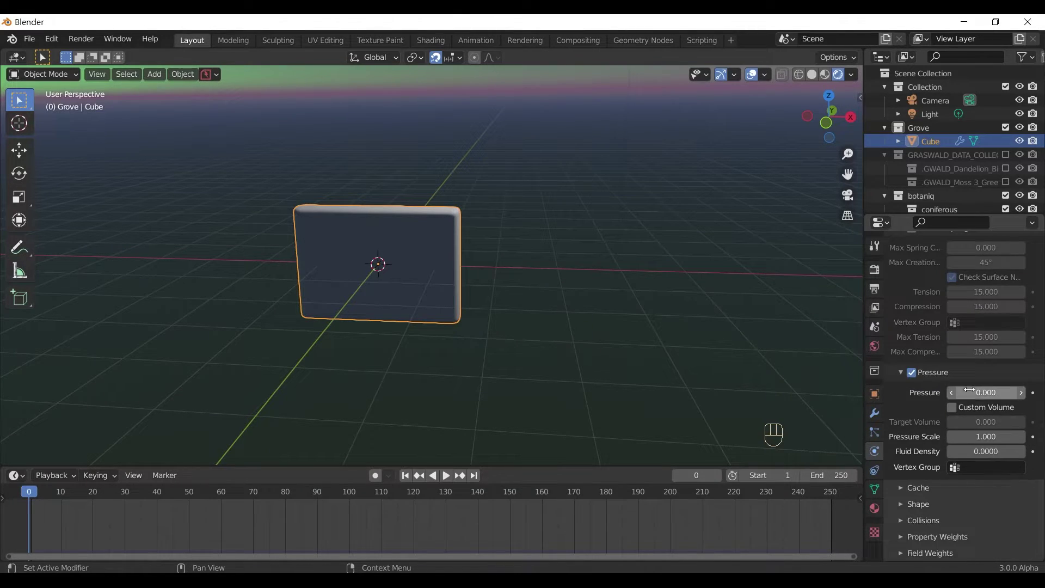
- Set the cloth Pressure to 10 and play the simulation to inflate the slab into a pillow
click(1014, 394)
text(0.010)
key(Return)
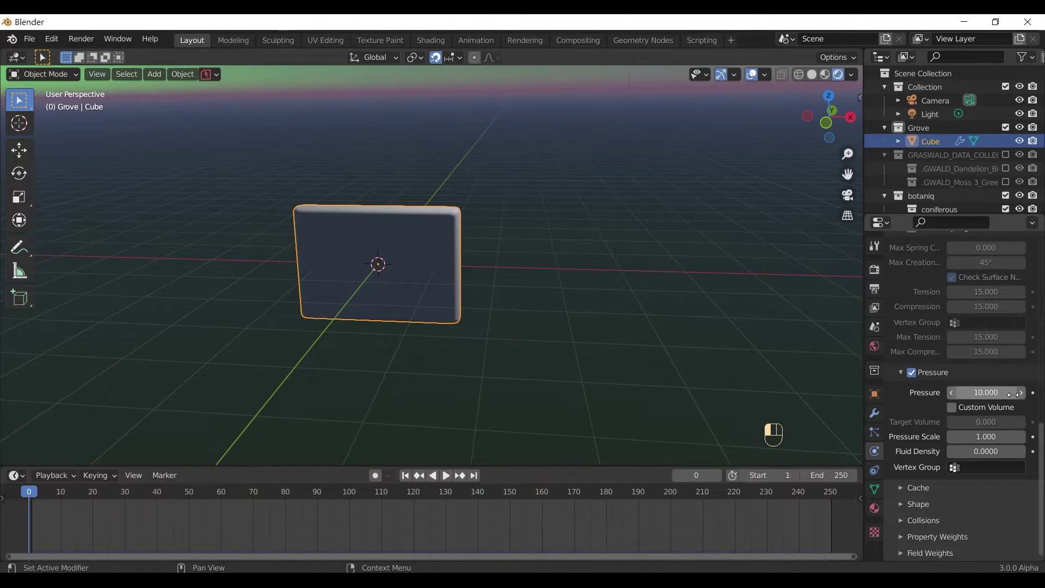
key(space)
key(space)
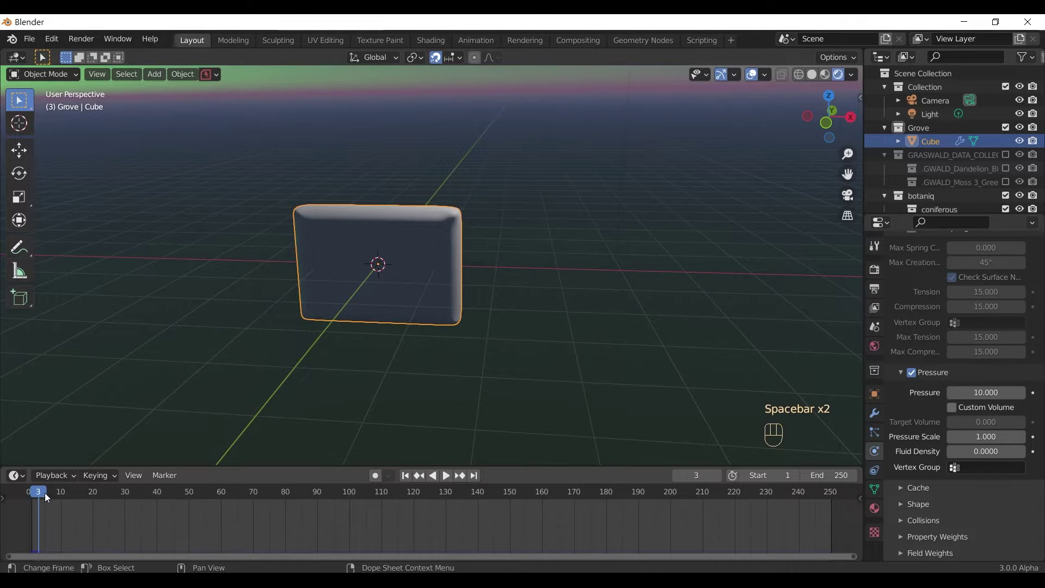
key(space)
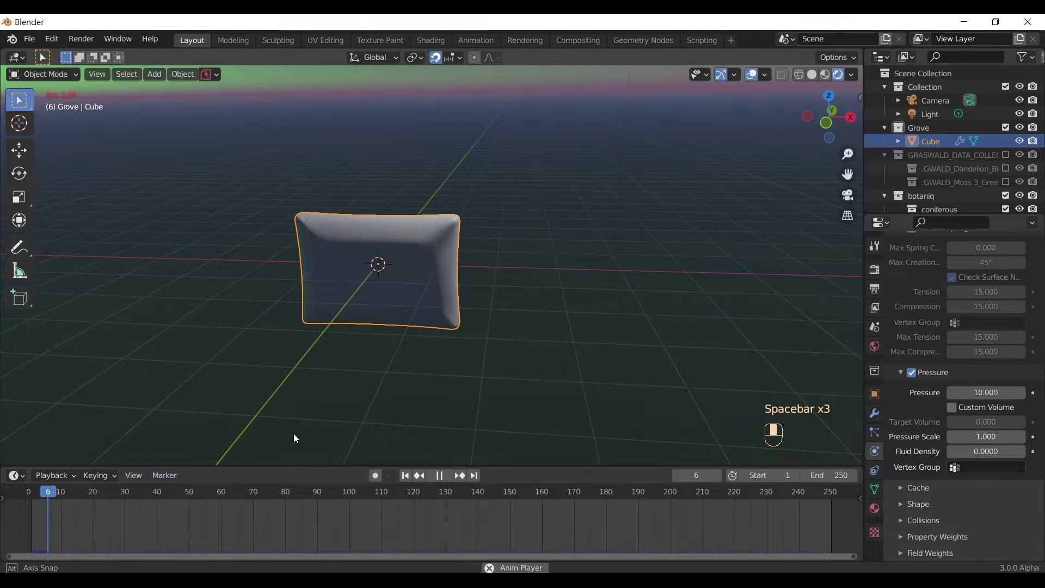
- Stop the playback, set the cloth Pressure to 30 and replay the simulation from the start frame
key(space)
middle_drag(283, 380, 425, 342)
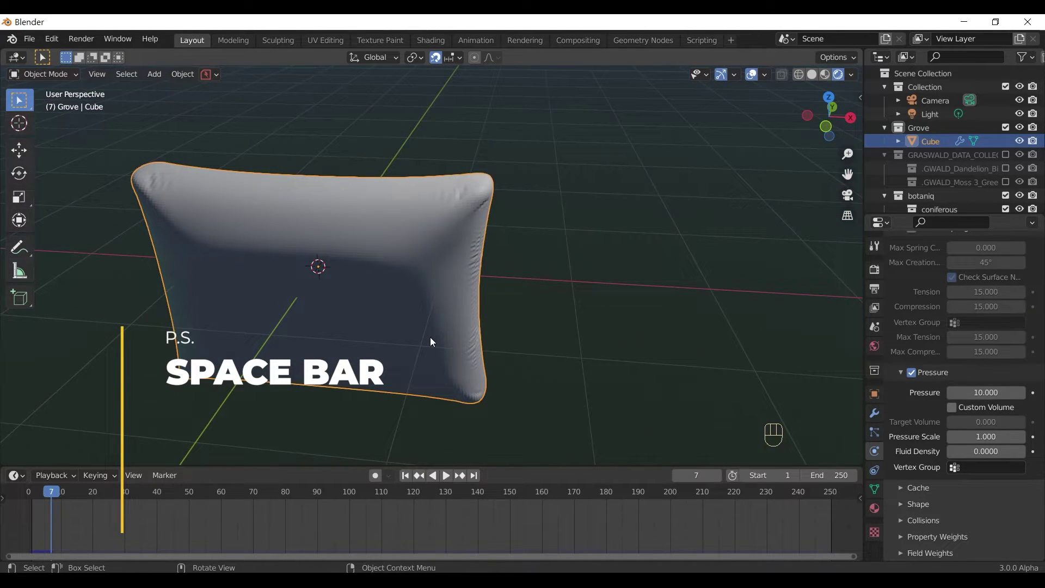
click(999, 393)
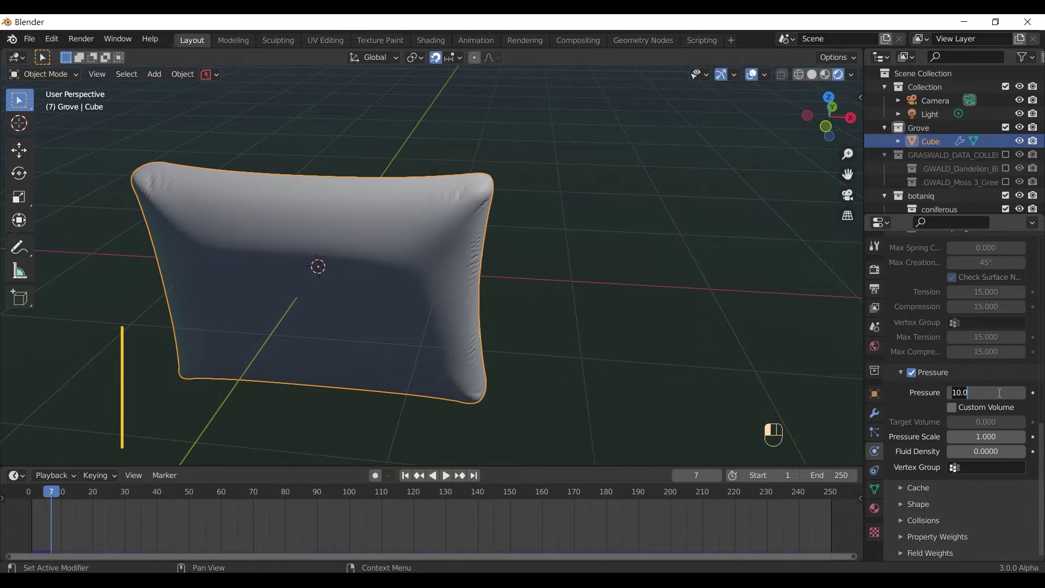
text(30)
key(Return)
key(shift+Left)
key(space)
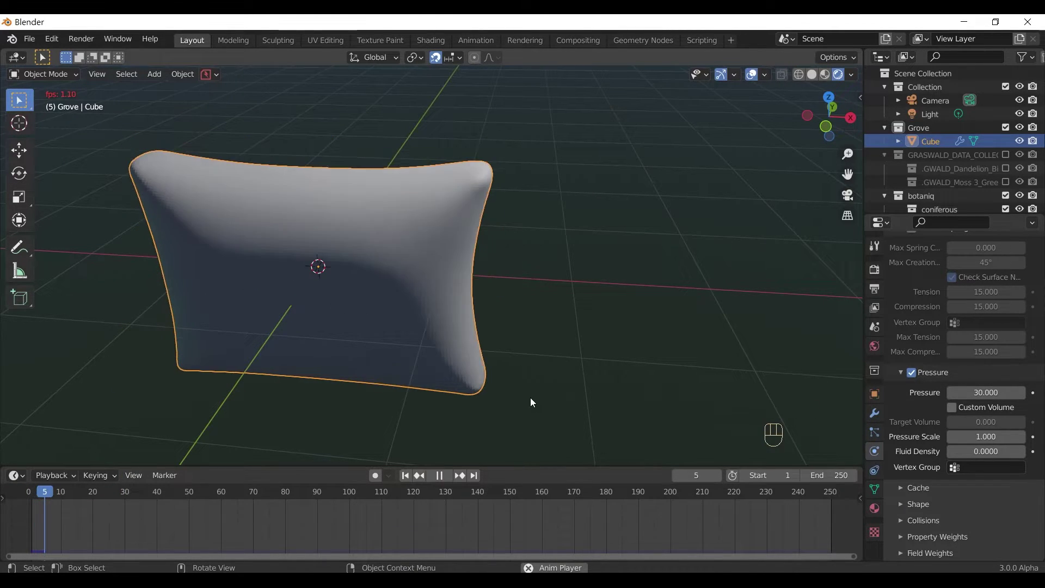
key(space)
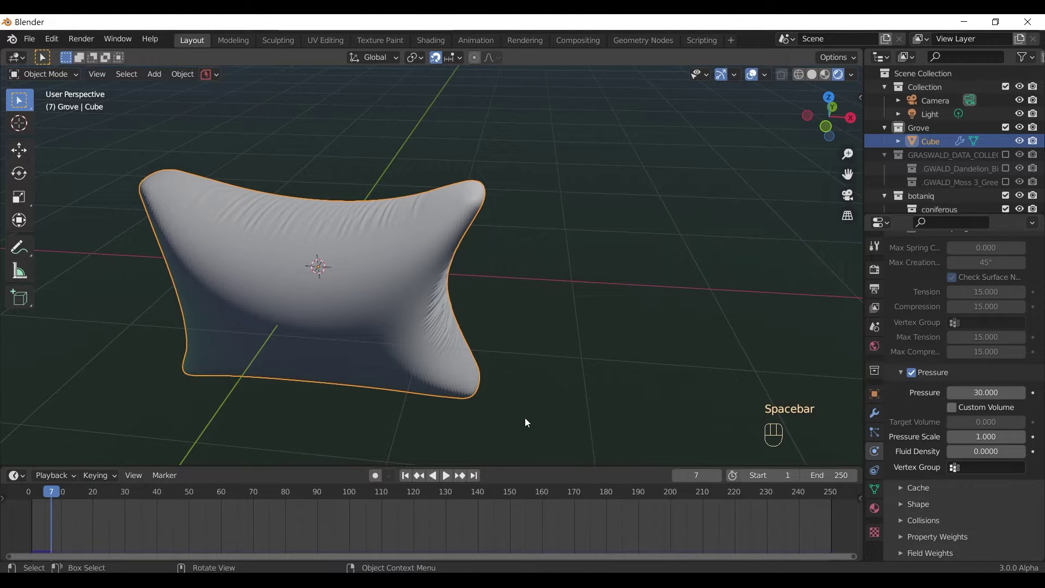
middle_drag(526, 422, 437, 398)
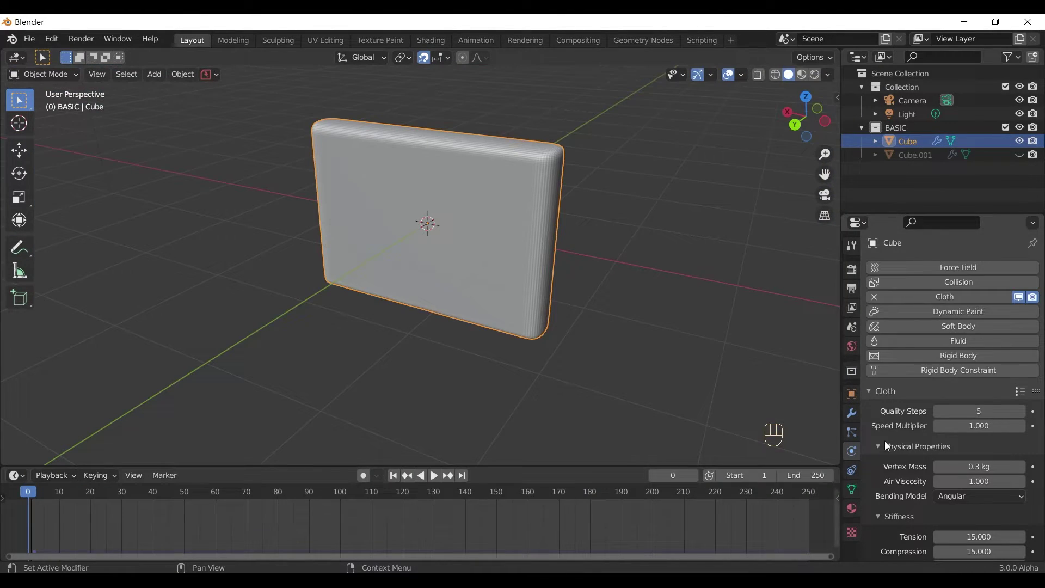
- Play the cloth simulation on the rounded slab and stop it at frame 5 to keep the pillow shape
key(space)
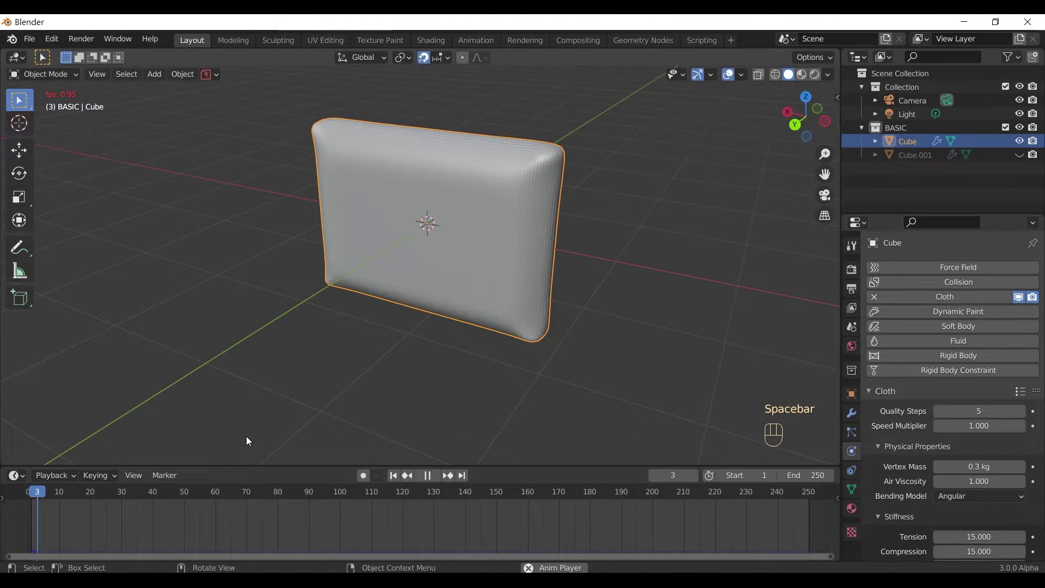
key(space)
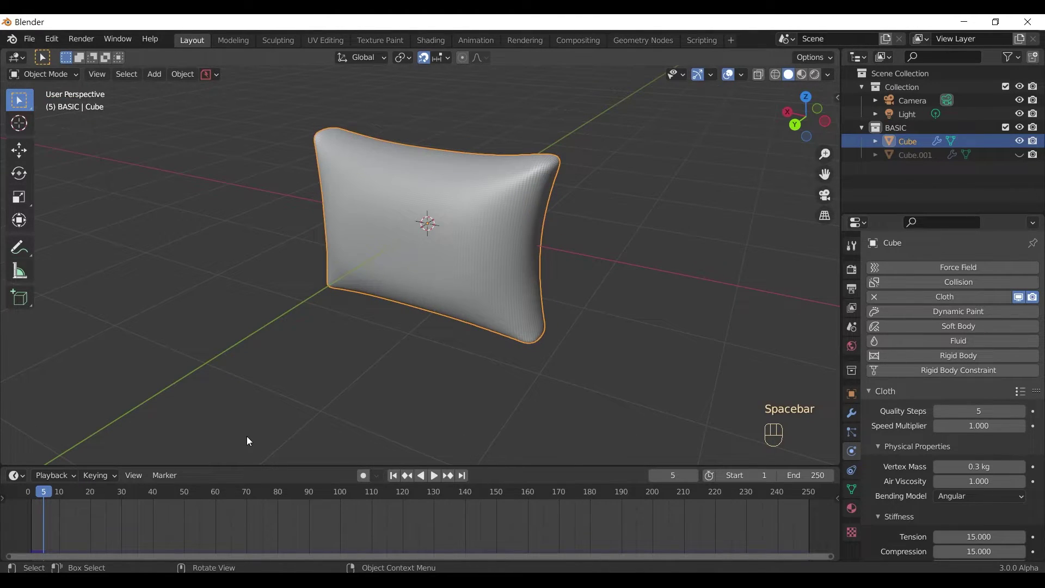
middle_drag(415, 397, 472, 262)
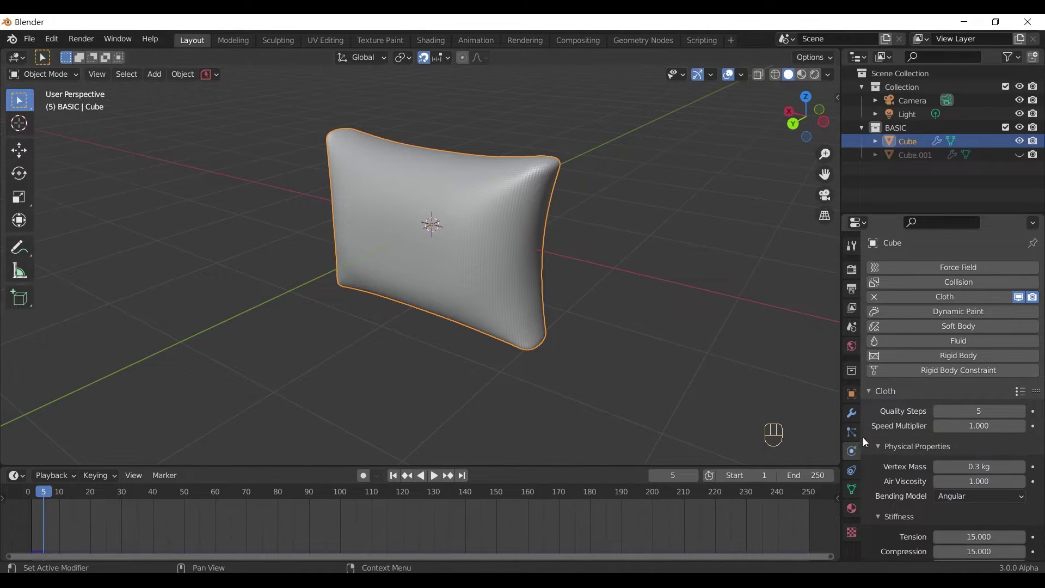
- Apply the pillow's Subdivision and Cloth modifiers to make its inflated shape permanent
click(851, 413)
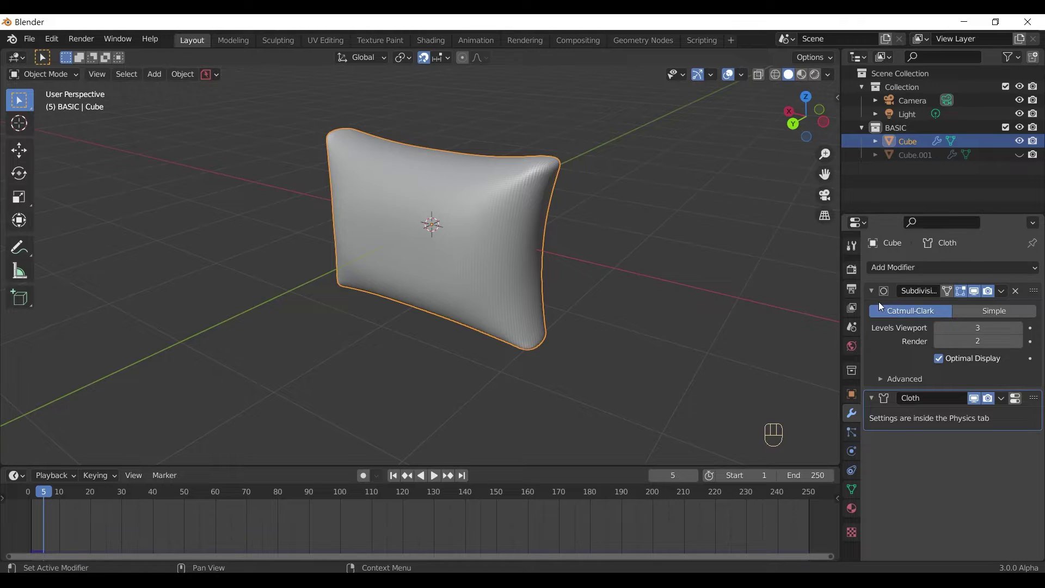
click(1001, 291)
click(961, 306)
click(999, 289)
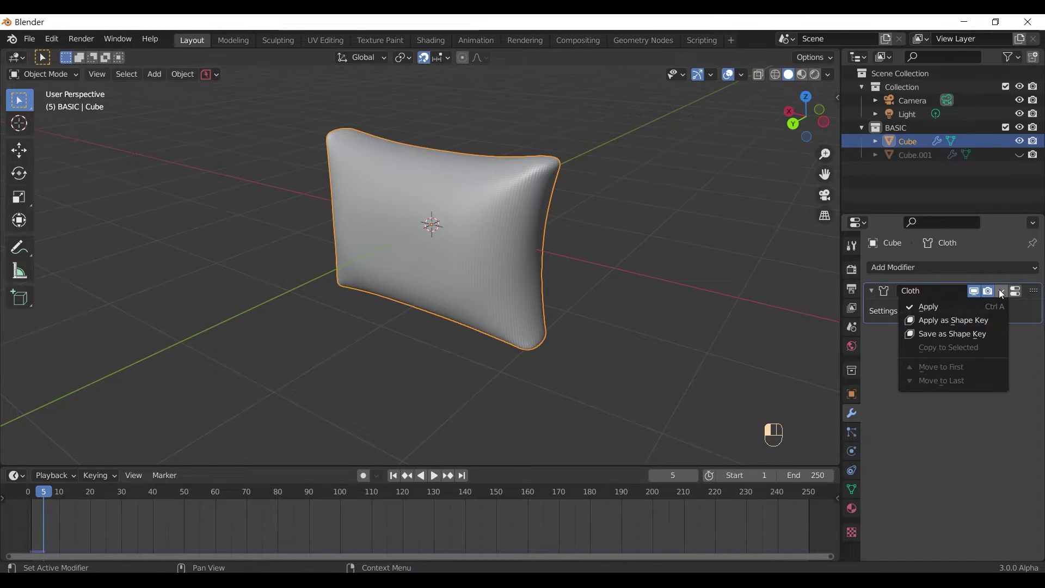
click(962, 307)
middle_drag(478, 252, 436, 248)
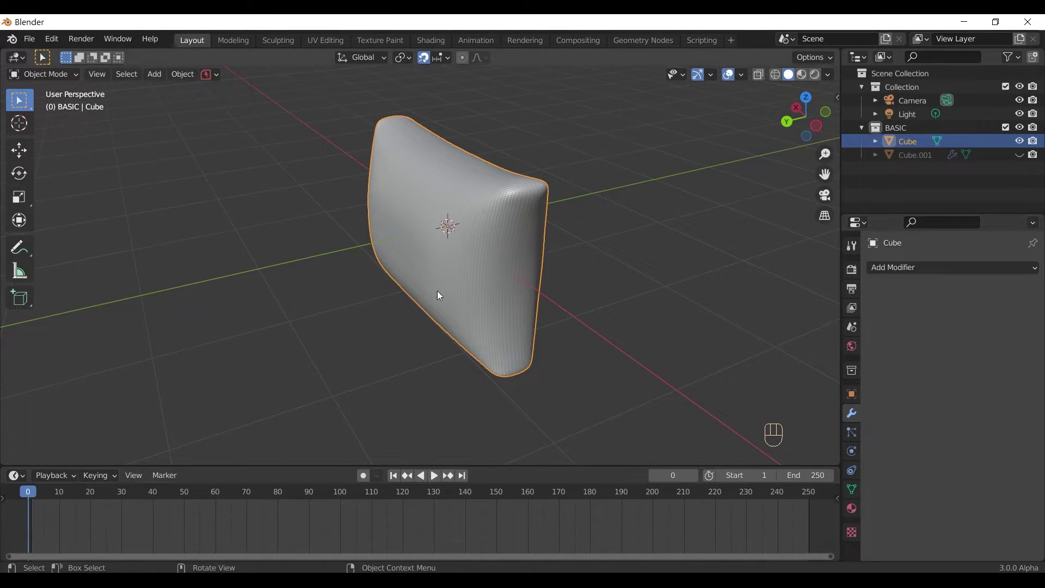
- Move the pillow along the X axis away from the scene origin
key(g)
key(x)
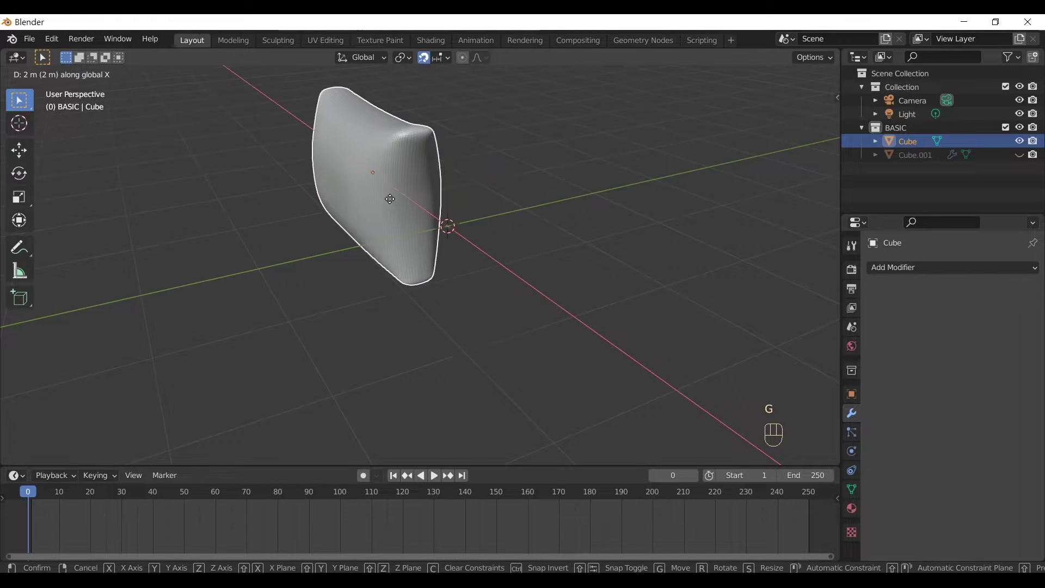
click(342, 153)
middle_drag(484, 312, 498, 272)
- Add a plane at the origin and extrude it 1 m upward along Z into a box
key(shift+a)
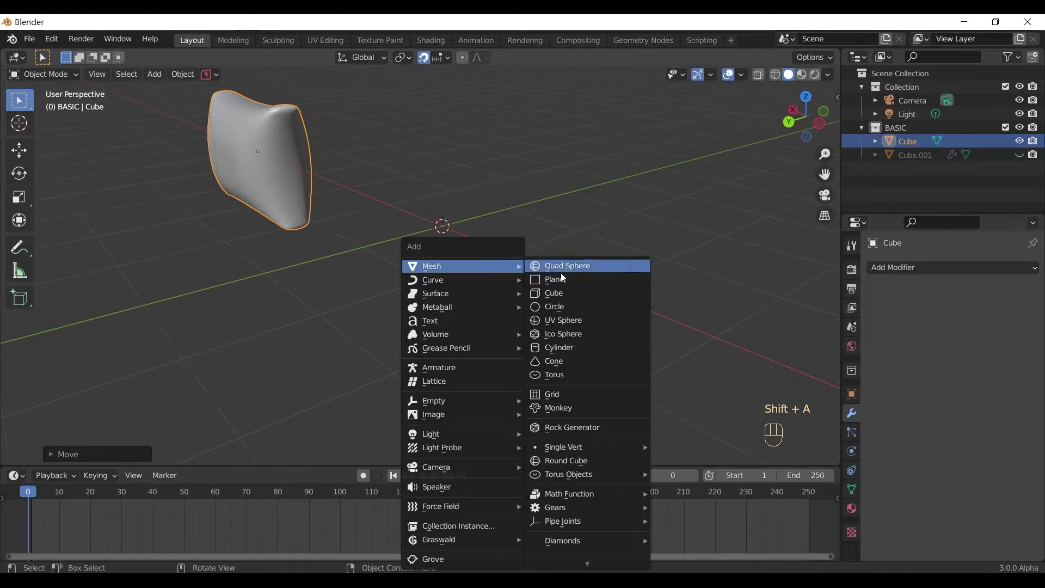
click(558, 279)
middle_drag(449, 308, 390, 283)
key(Tab)
key(e)
key(z)
click(438, 164)
middle_drag(415, 185, 426, 191)
key(1)
key(g)
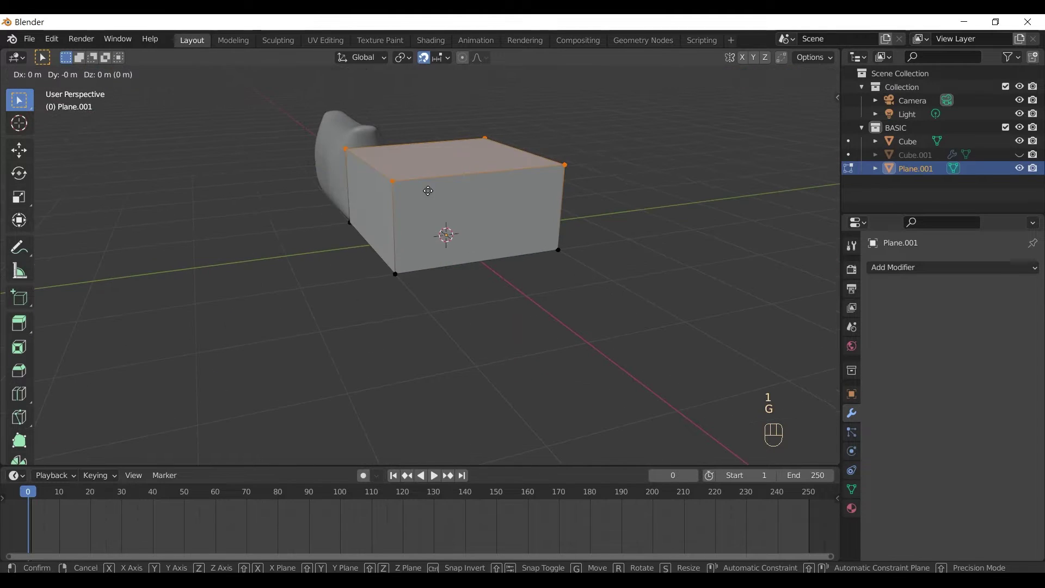
click(429, 192)
- Lower the box's top vertices by reducing their median Z value to form a thin slab
middle_drag(481, 283, 566, 275)
key(Tab)
key(Tab)
key(n)
key(n)
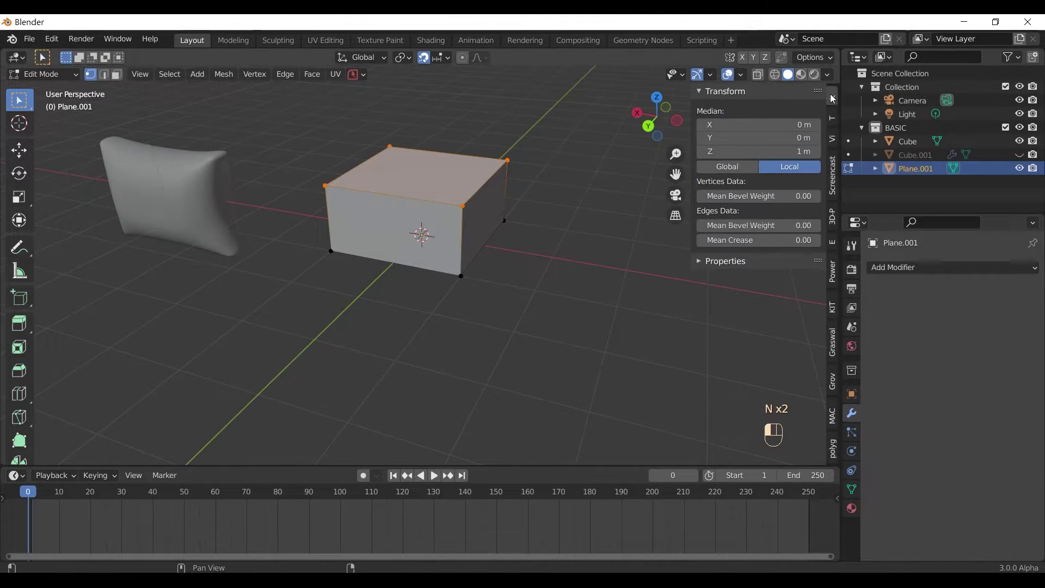
mouse_move(761, 151)
mouse_down()
mouse_move(709, 152)
mouse_move(764, 152)
mouse_up()
middle_drag(476, 307, 536, 262)
click(431, 291)
click(489, 310)
key(n)
key(ctrl+s)
- Scale the slab along Y into a long rectangle and move the pillow clear of it
key(Tab)
key(s)
key(y)
click(416, 262)
key(s)
click(333, 173)
key(g)
click(249, 113)
- Add a second plane, raise it above the slab and scale it up so it overhangs the slab's long sides
key(shift+a)
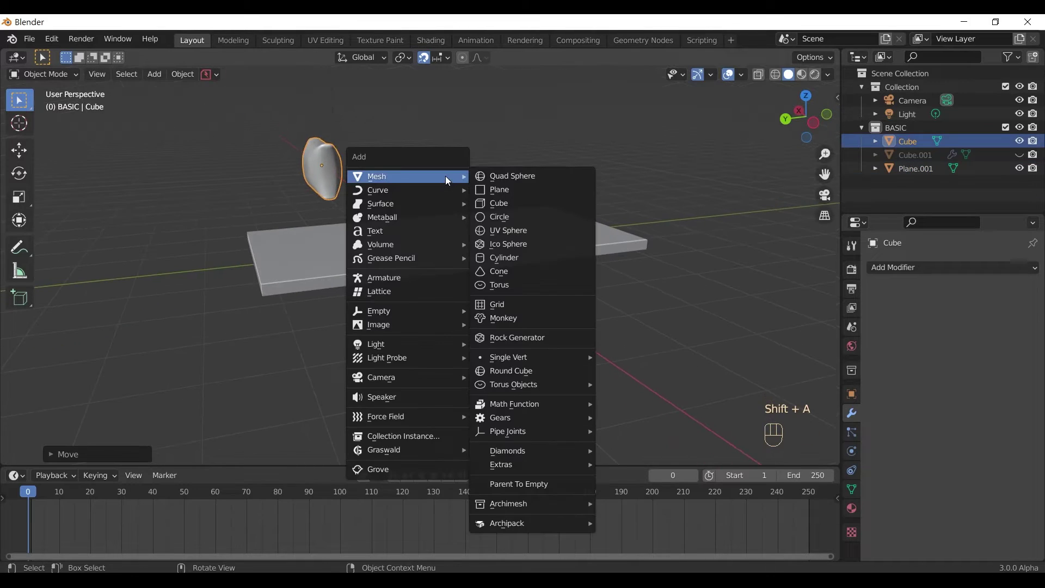
click(514, 191)
key(g)
click(458, 99)
key(s)
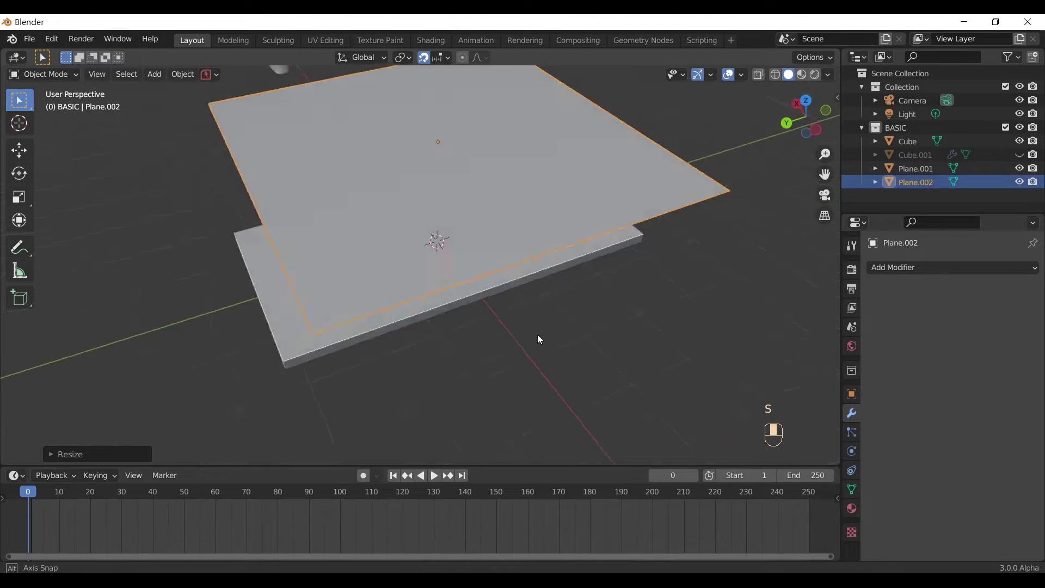
click(538, 334)
middle_drag(537, 334, 655, 310)
key(KP_1)
key(KP_3)
middle_drag(421, 256, 377, 325)
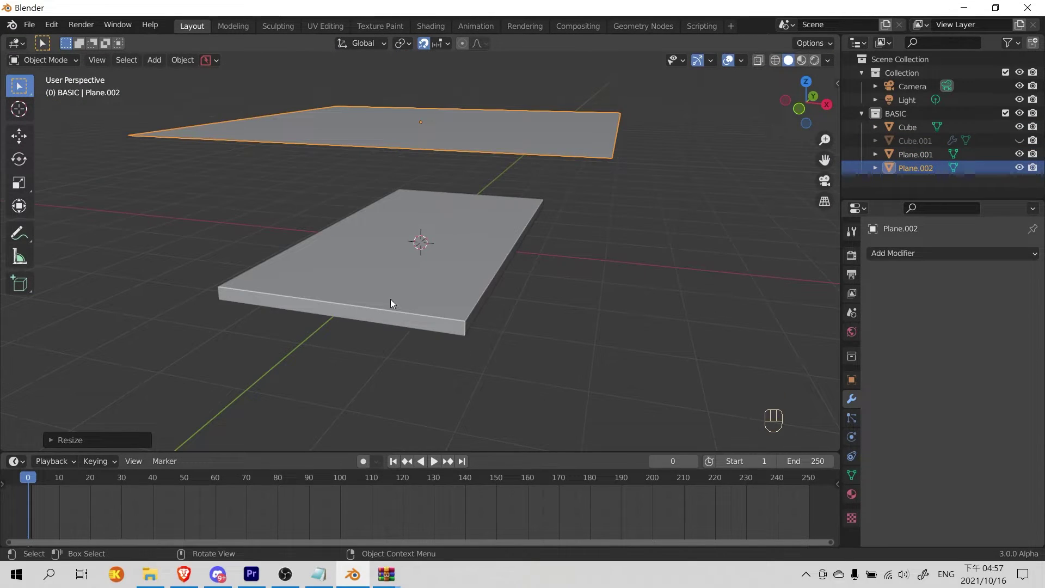
key(Tab)
middle_drag(392, 224, 431, 271)
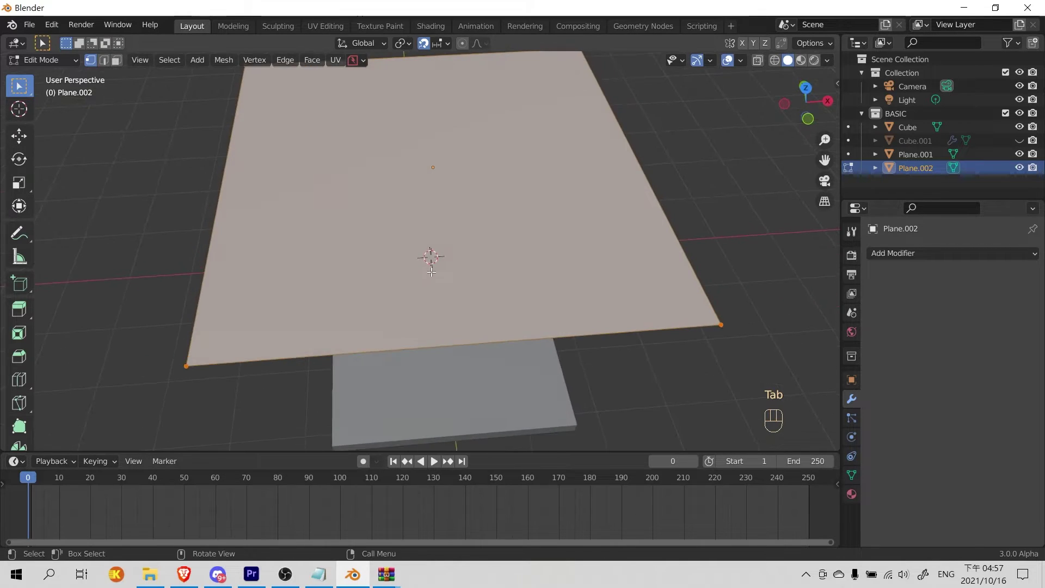
scroll(493, 235, down, 3)
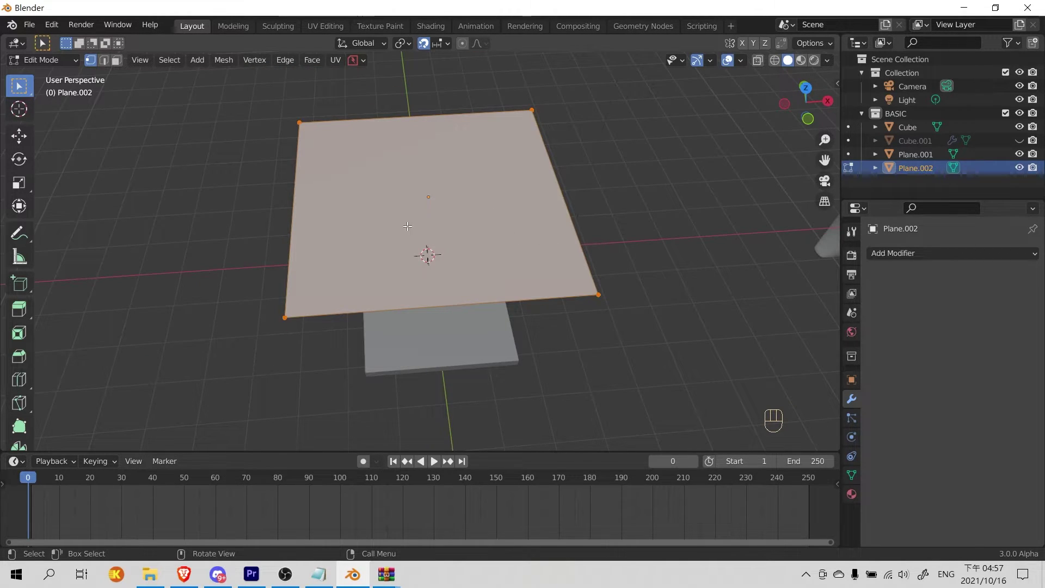
key(Tab)
middle_drag(466, 225, 446, 223)
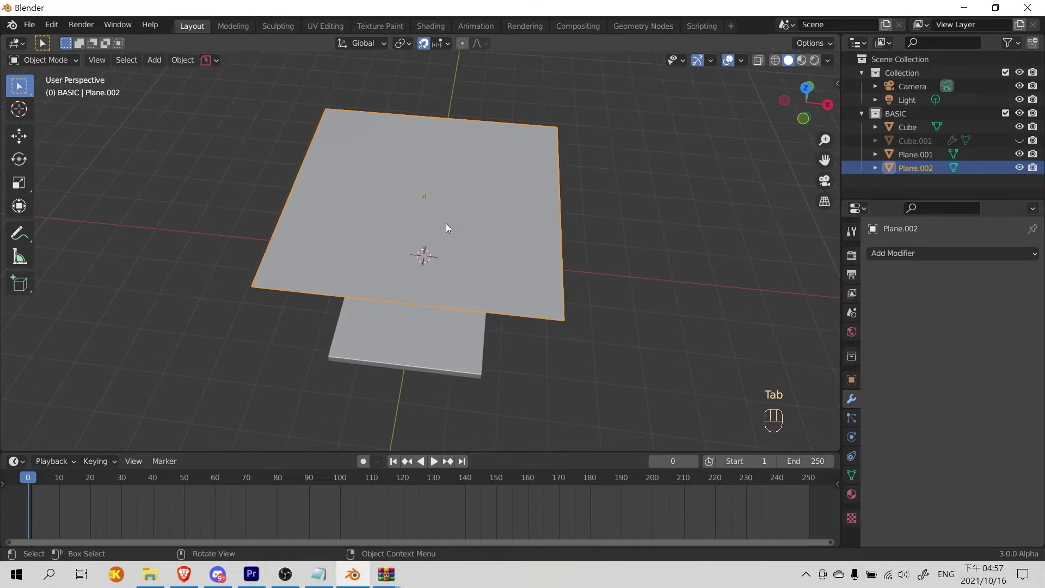
right_click(423, 168)
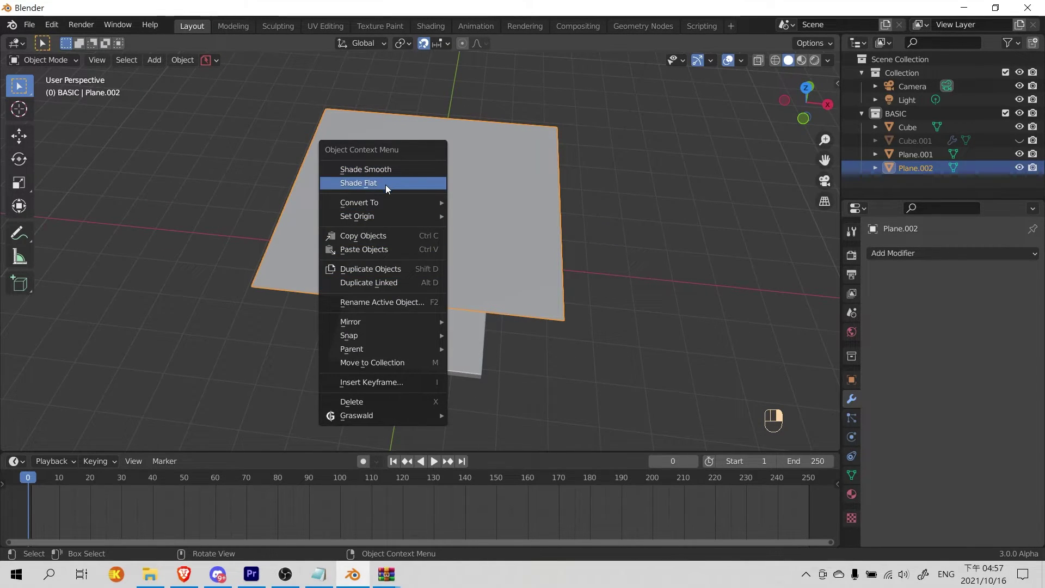
middle_drag(483, 162, 504, 246)
- Subdivide the upper plane five times in Edit Mode and return to Object Mode
key(Tab)
right_click(463, 167)
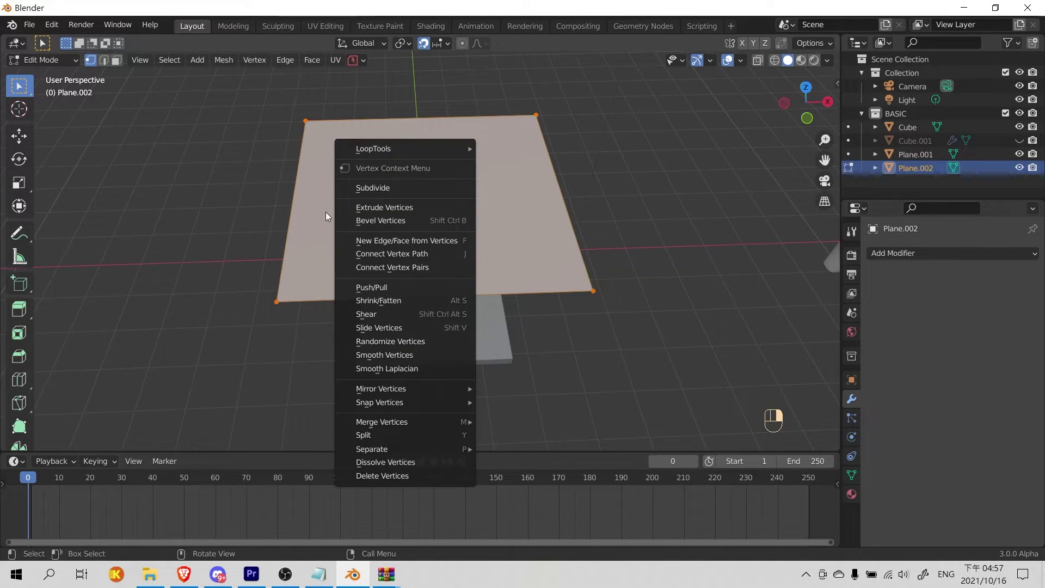
click(390, 187)
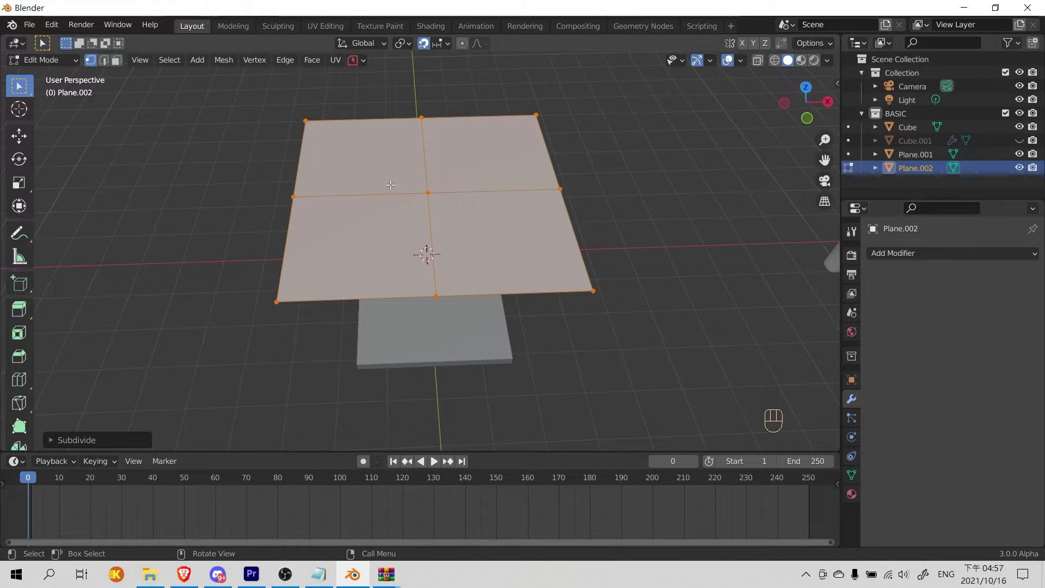
key(shift+r)
key(shift+r)
key(shift+r)
key(shift+r)
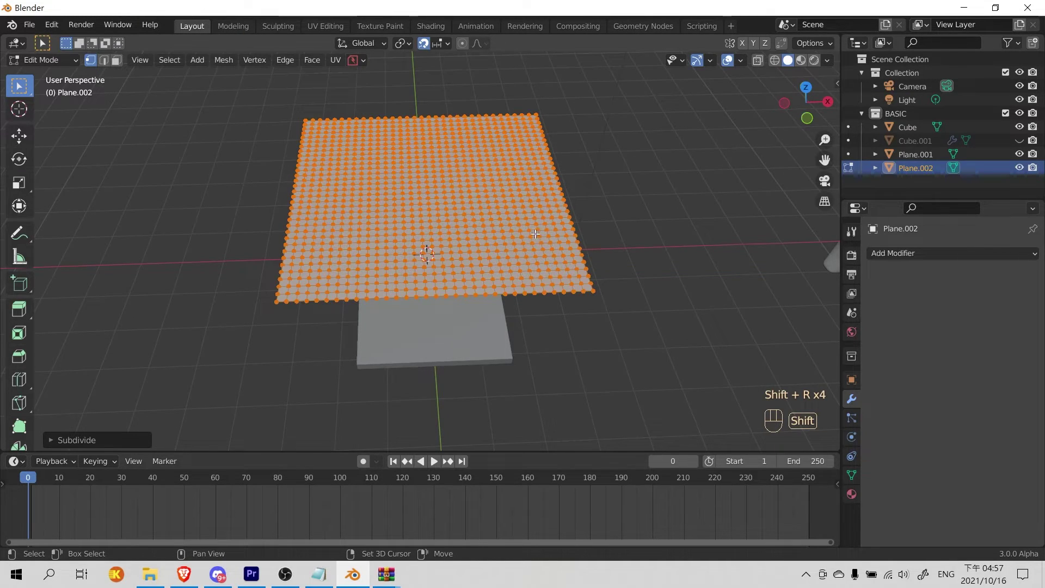
key(Tab)
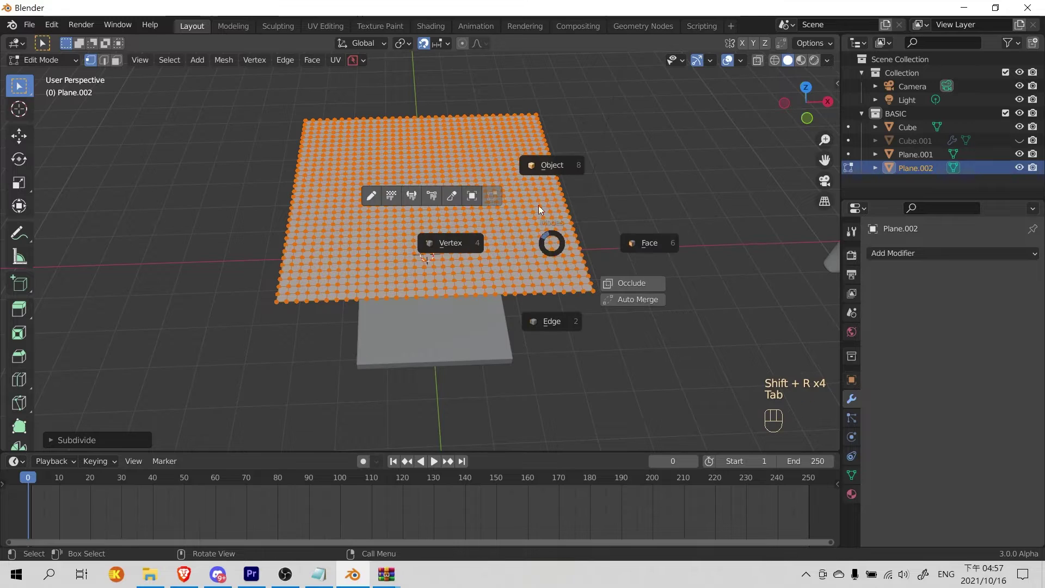
click(536, 162)
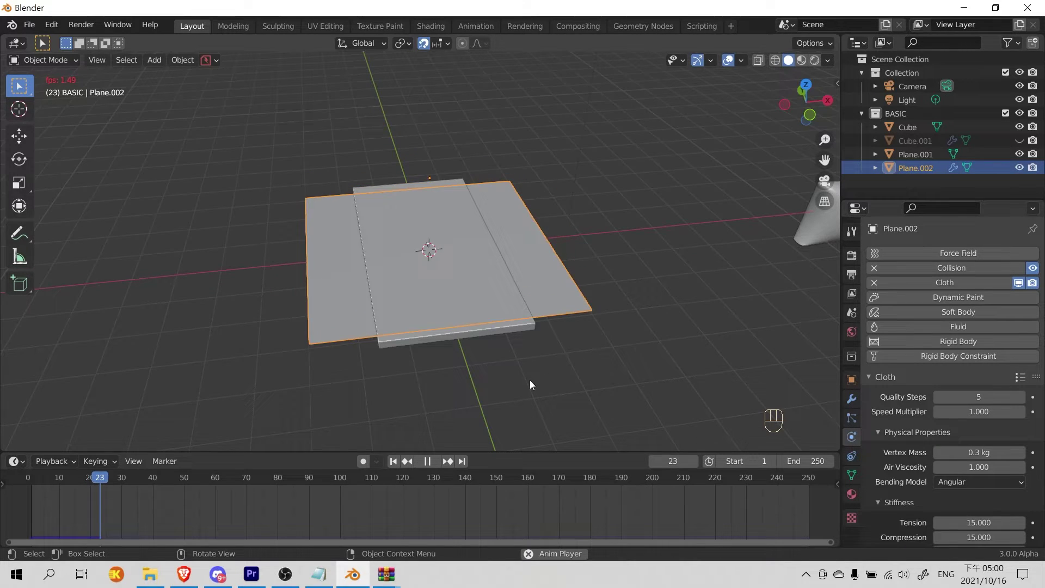
- Stop the playback, enable Collision on the slab and replay the cloth simulation from frame 1 to drape the plane over it
key(space)
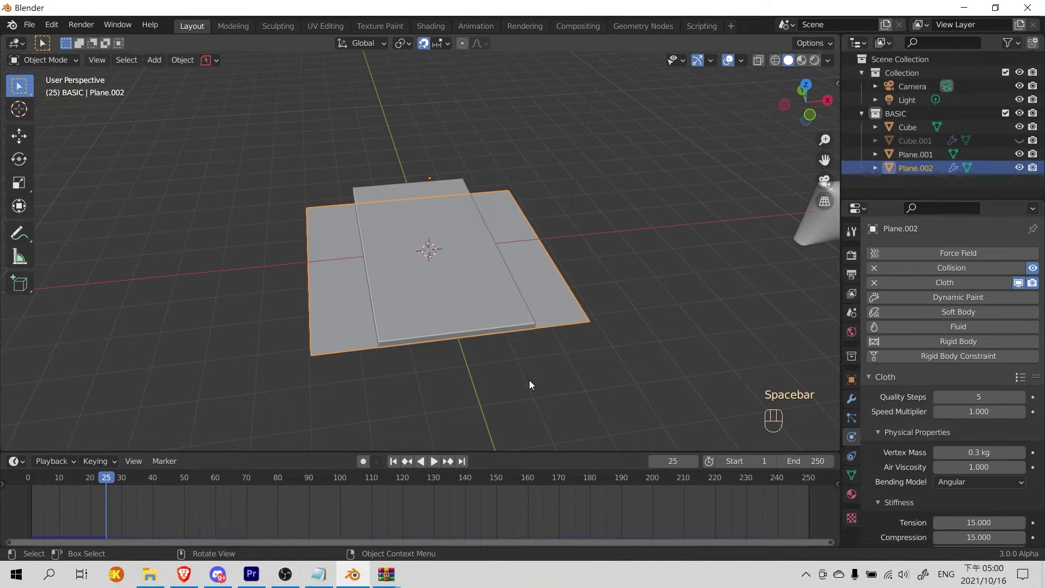
click(438, 339)
click(913, 268)
click(31, 477)
key(space)
key(space)
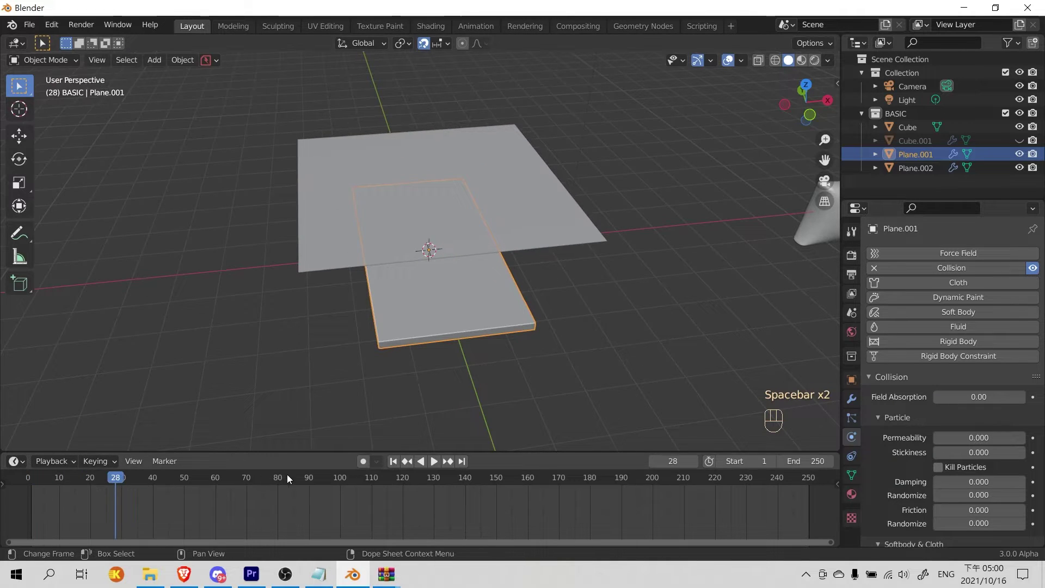
key(space)
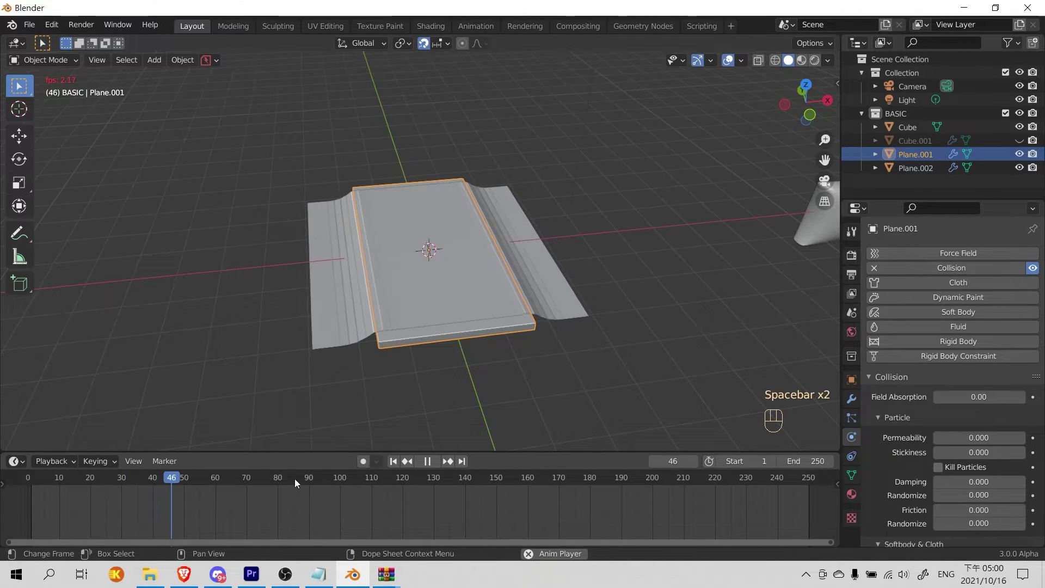
key(space)
middle_drag(326, 414, 324, 384)
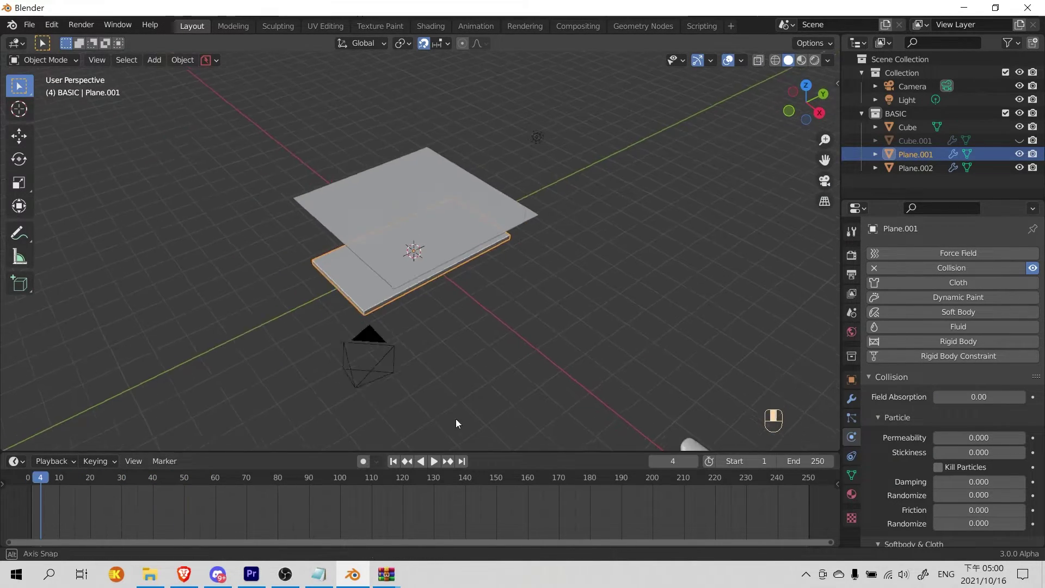
key(g)
key(x)
key(Escape)
key(g)
right_click(484, 215)
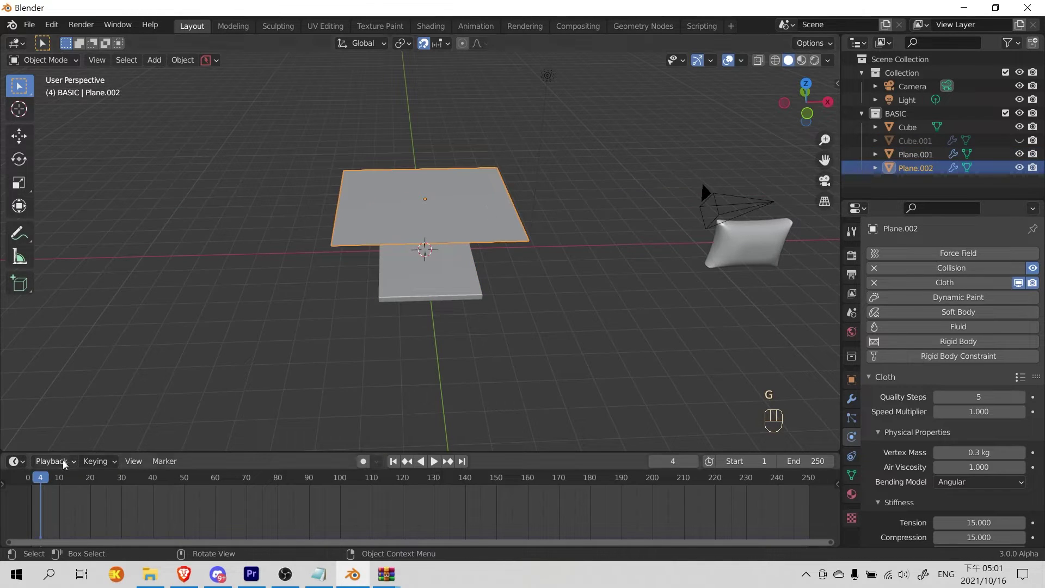
- Return to frame 1 and move the cloth plane along X until it hangs above the pillow
click(31, 478)
key(g)
key(x)
click(707, 305)
middle_drag(702, 321, 626, 277)
shift+middle_drag(560, 262, 392, 305)
scroll(435, 293, up, 4)
key(g)
key(x)
click(805, 297)
- Enable Collision on the pillow and play the simulation to drop the cloth plane onto it
click(534, 272)
click(961, 268)
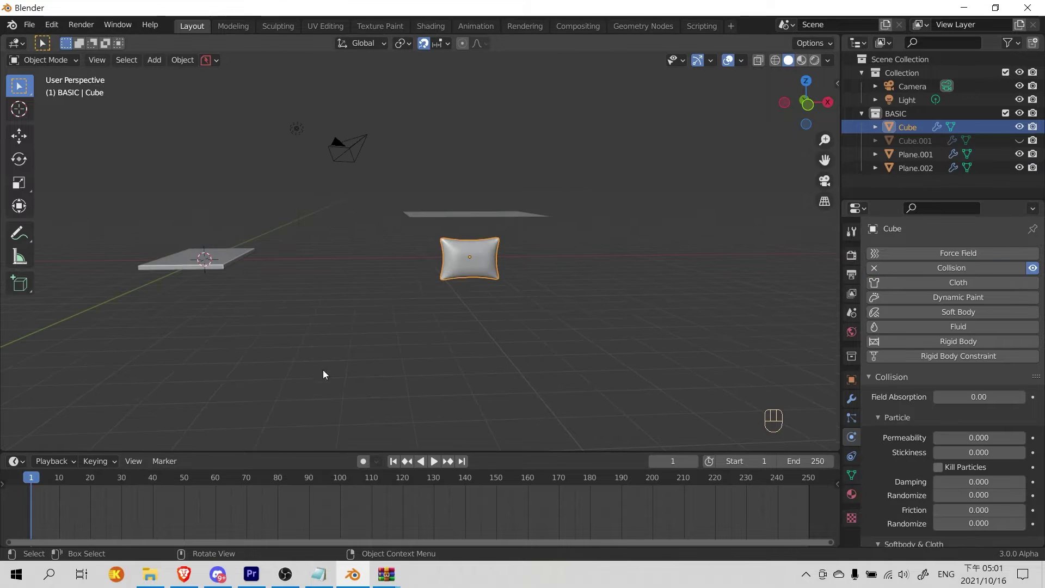
click(438, 217)
key(space)
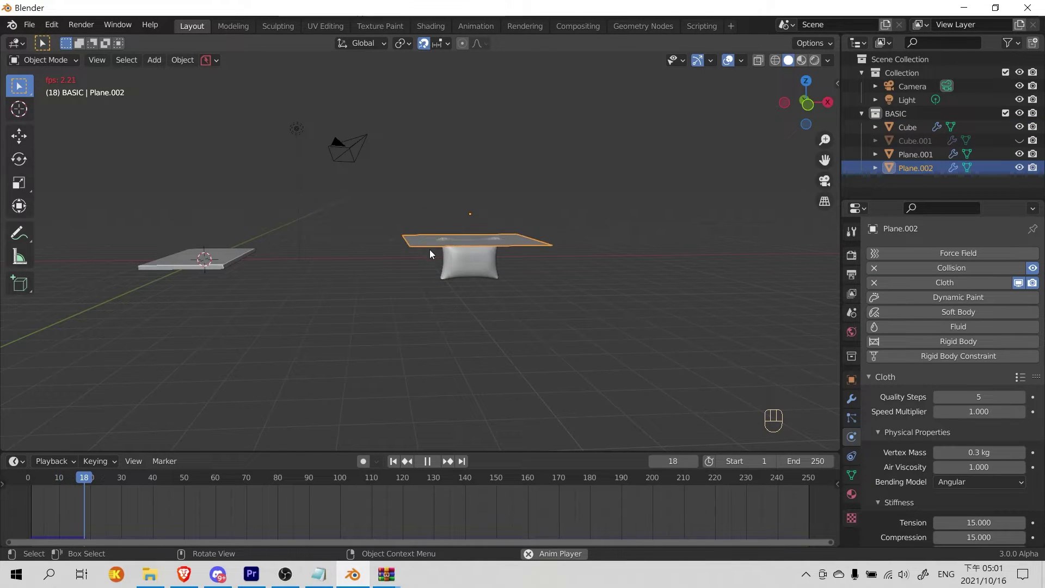
key(space)
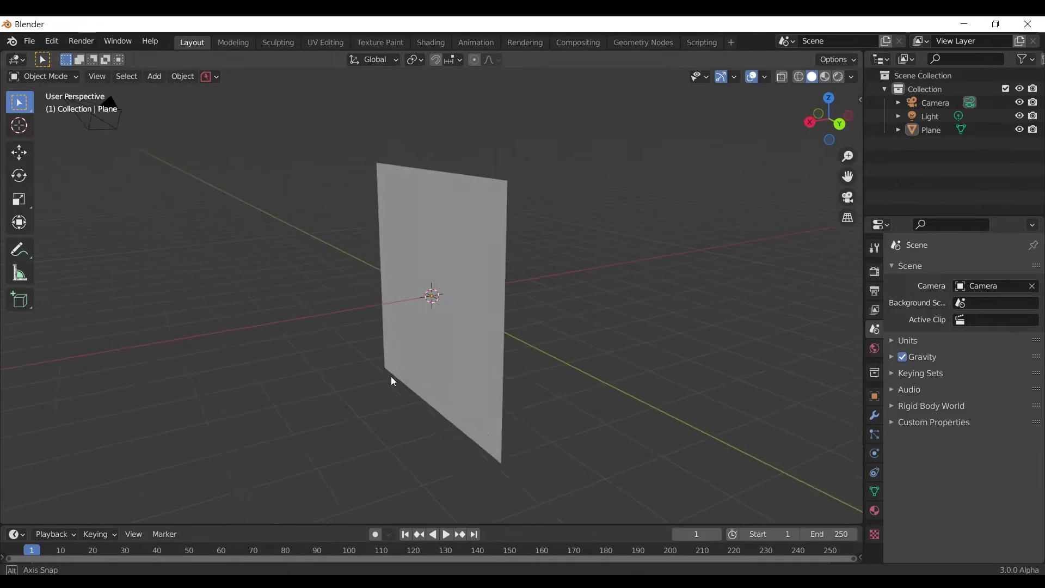
- Open the add-on preferences and look through the add-on list for the Bool Tool
key(shift+a)
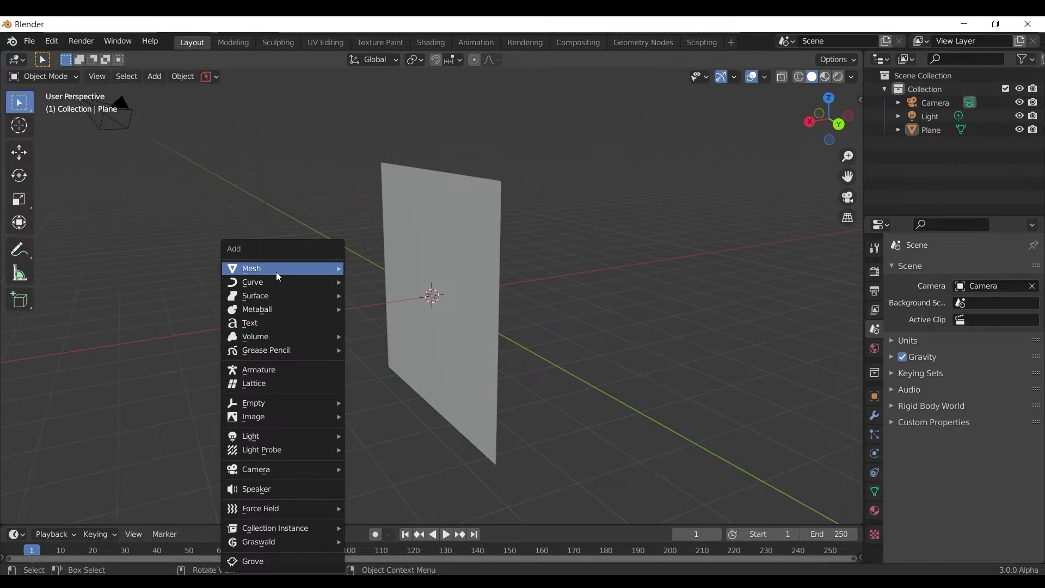
mouse_move(276, 273)
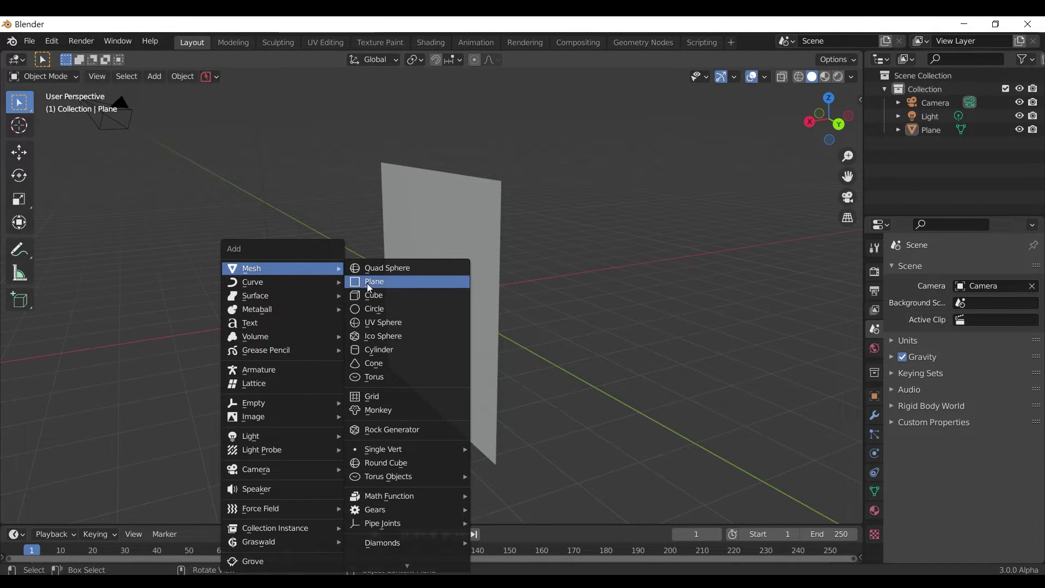
key(F4)
click(248, 196)
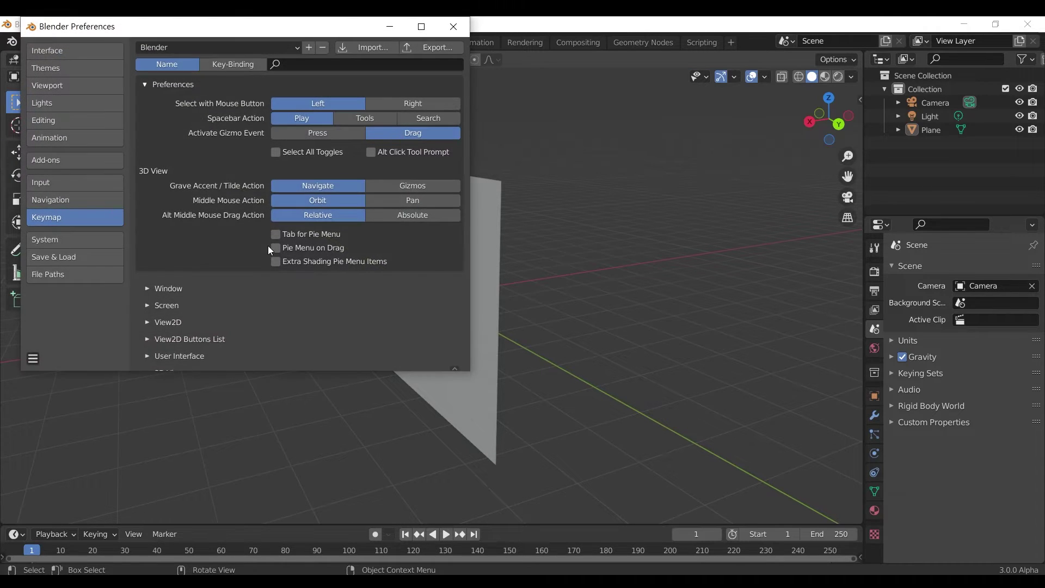
click(58, 159)
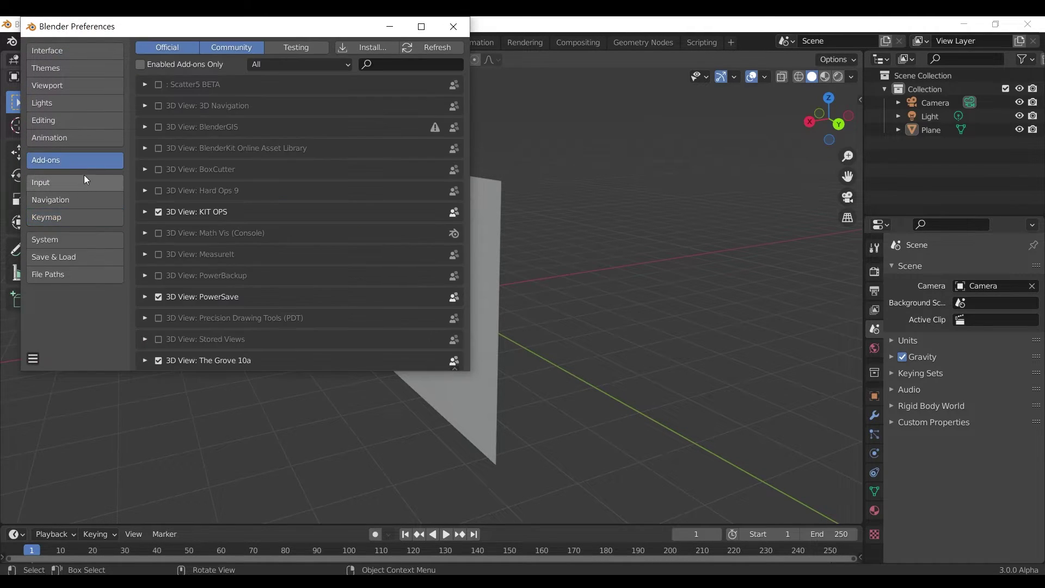
scroll(276, 213, down, 10)
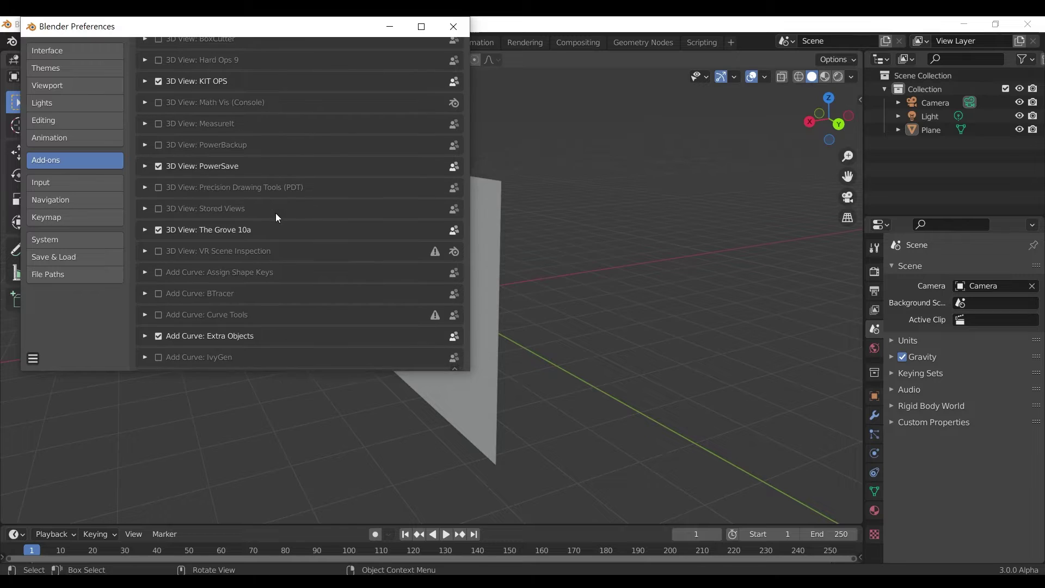
scroll(275, 213, down, 15)
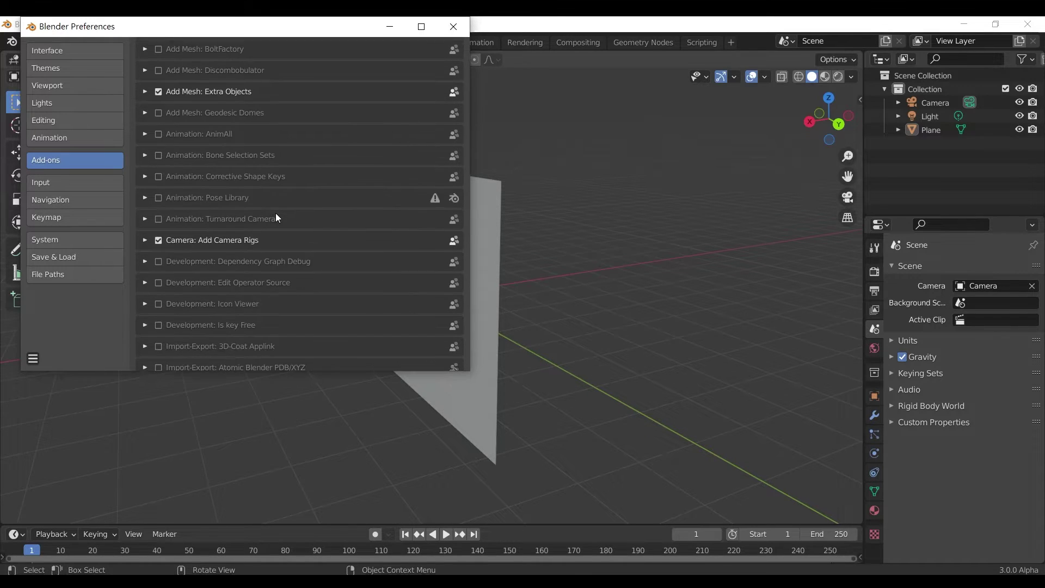
scroll(275, 213, down, 20)
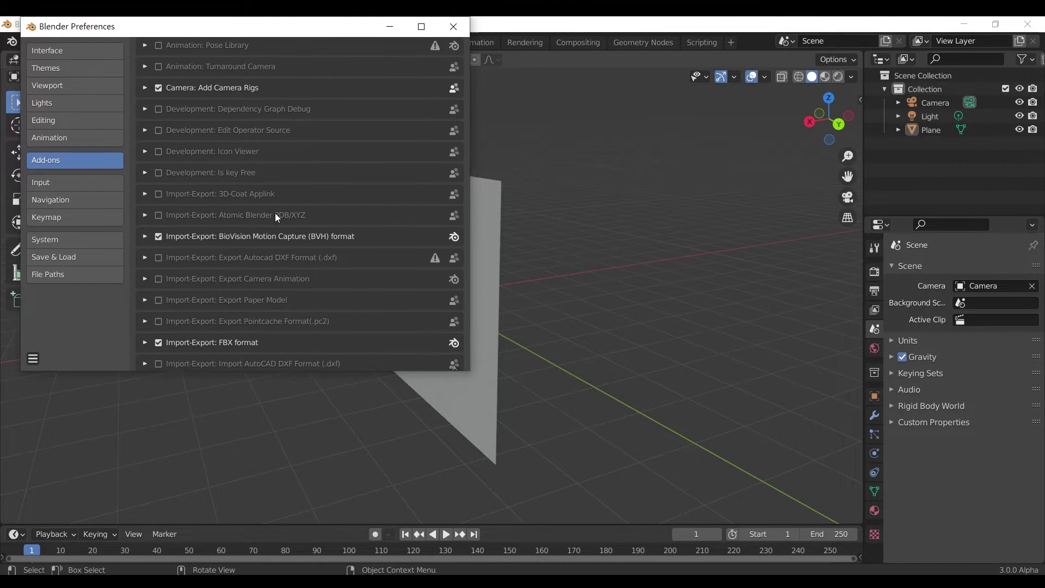
scroll(276, 213, down, 20)
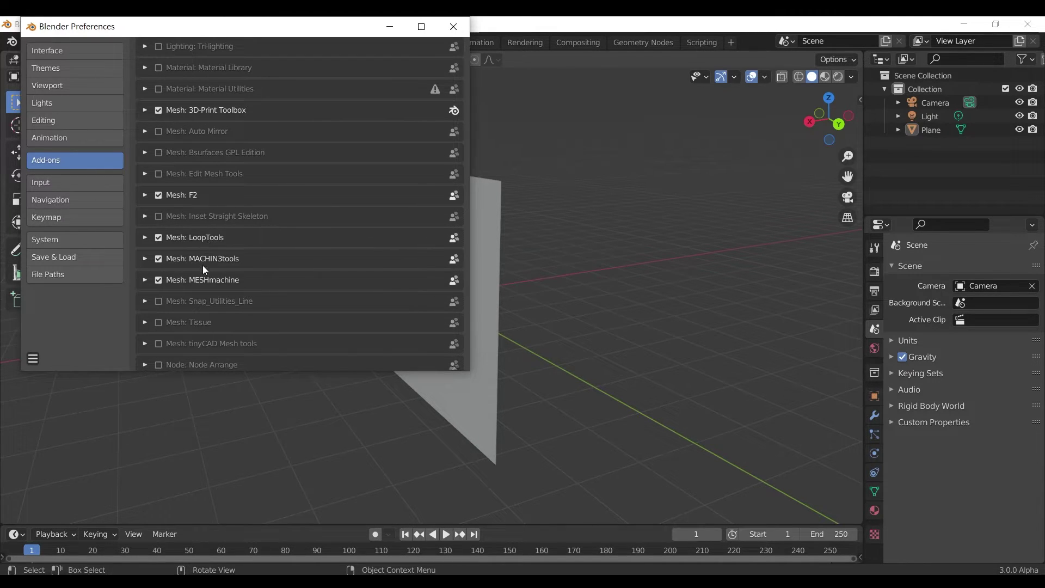
scroll(203, 266, down, 6)
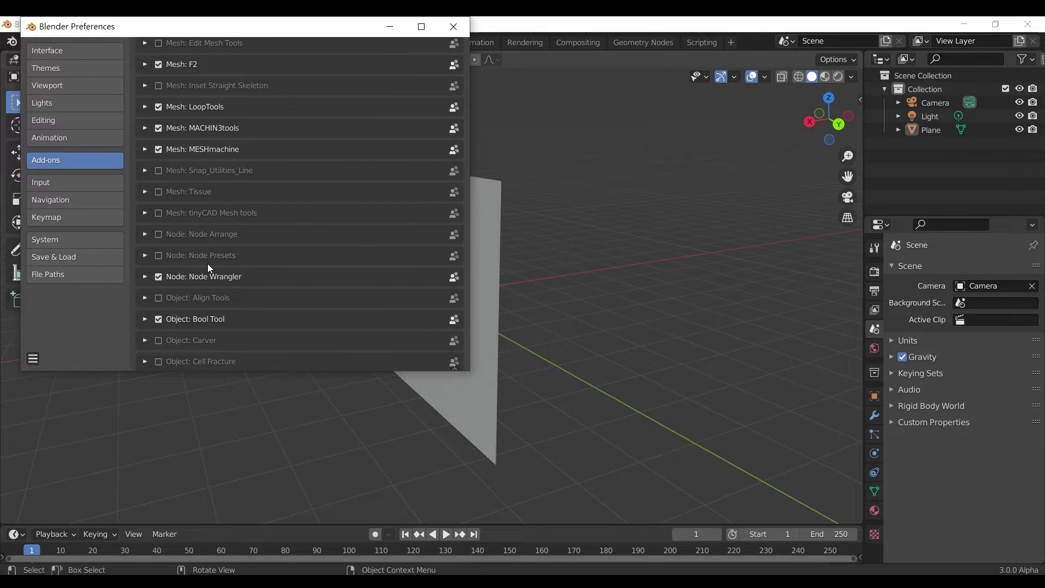
scroll(420, 109, up, 20)
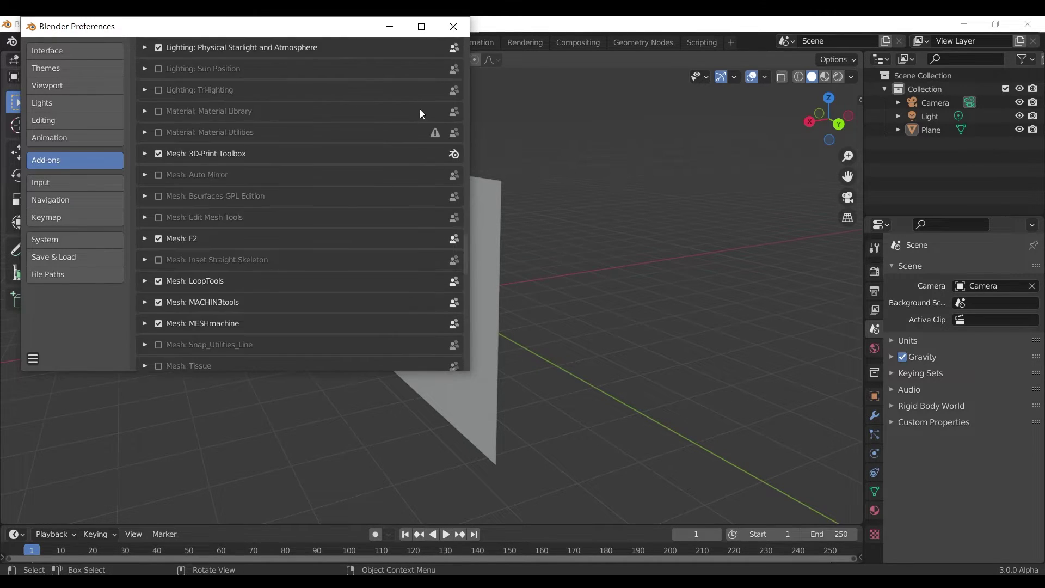
scroll(414, 125, up, 20)
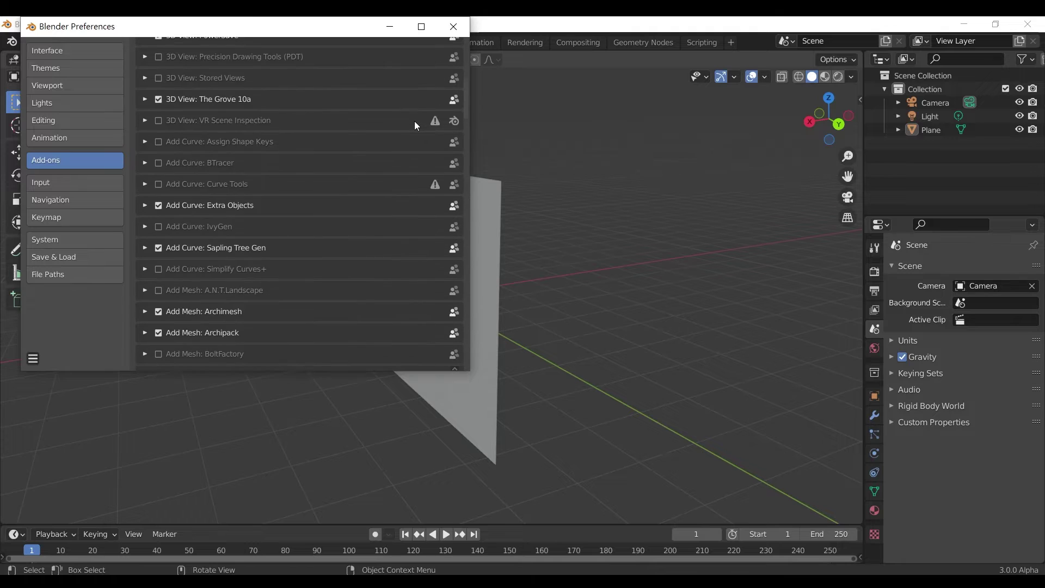
- Search the add-ons for BOOL, then save and close the preferences
click(387, 64)
text(BOOL)
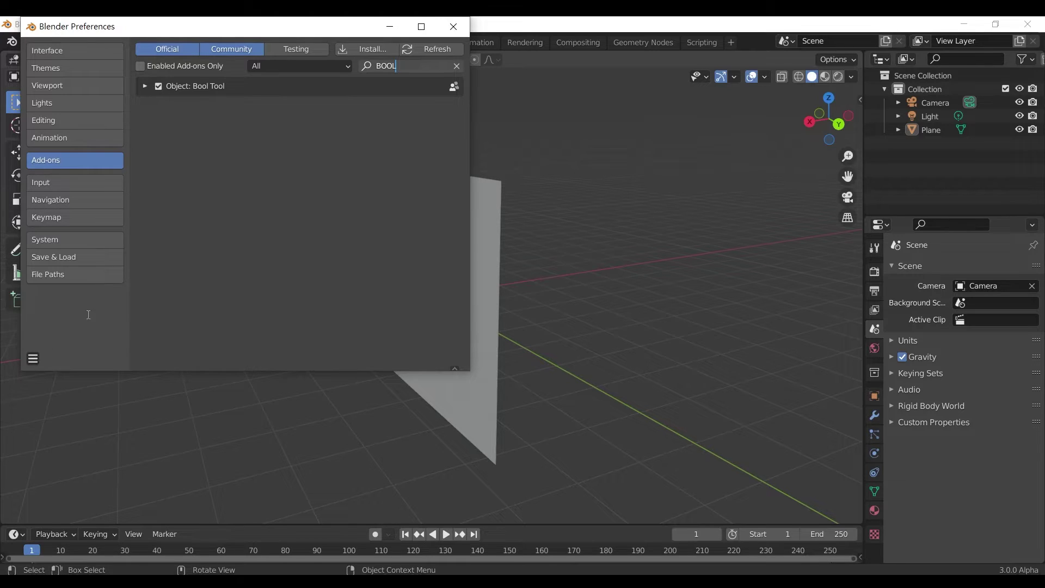
click(33, 358)
click(33, 358)
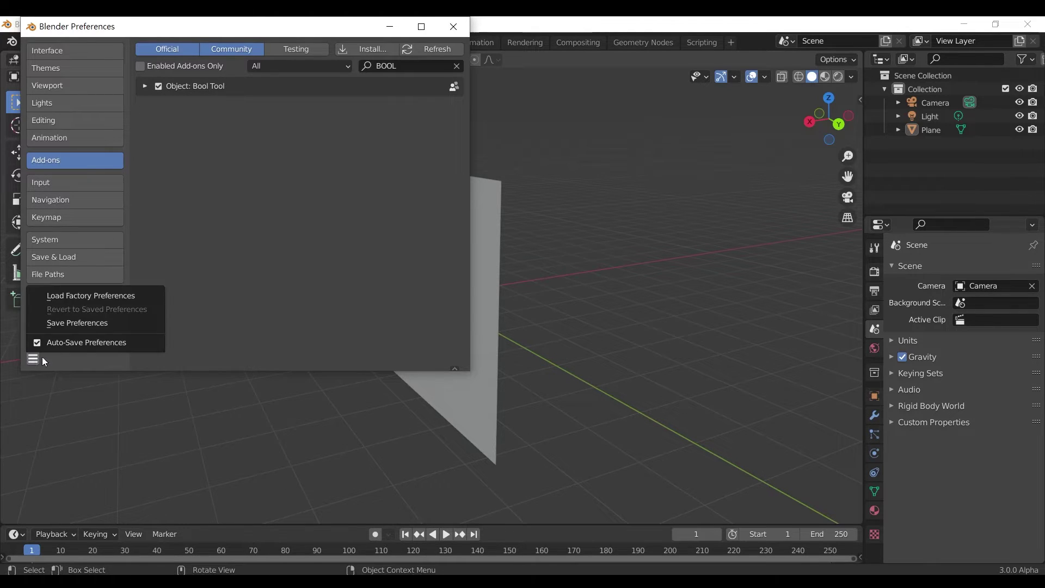
click(81, 324)
click(453, 26)
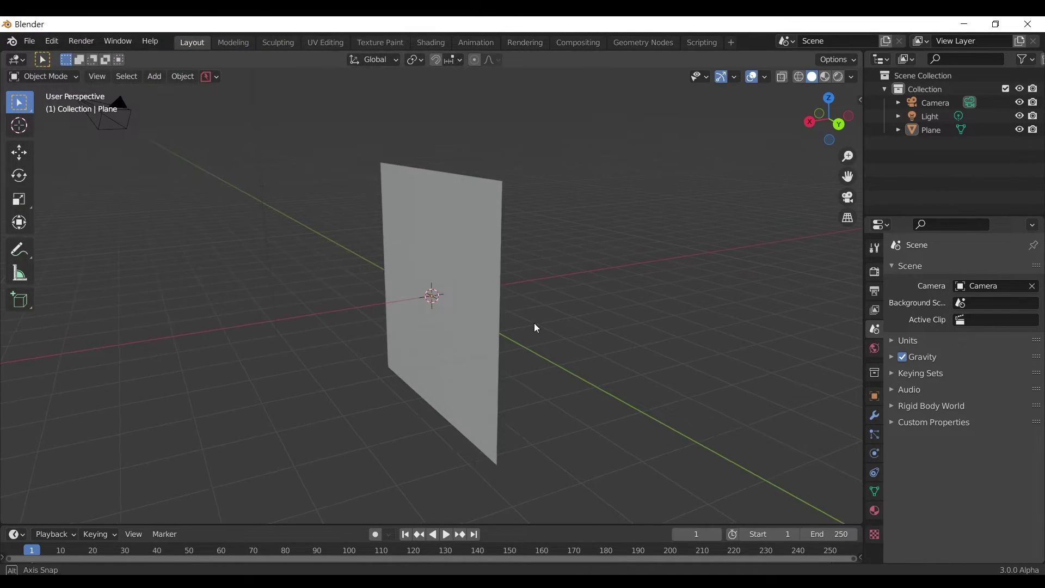
- Add a cube mesh at the centre of the upright plane
middle_drag(533, 322, 521, 324)
key(shift+a)
mouse_move(429, 243)
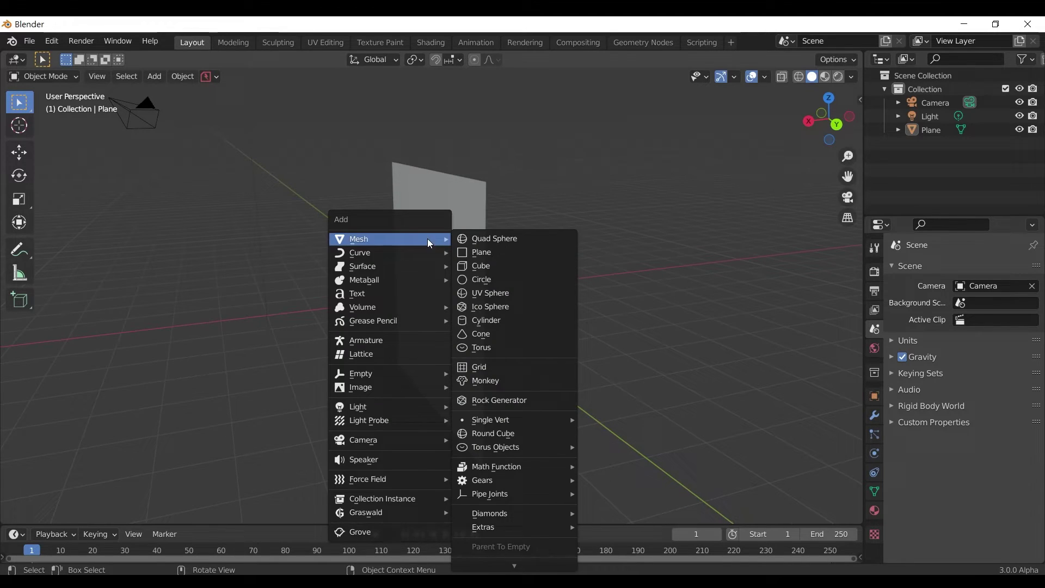
click(484, 265)
middle_drag(484, 265, 507, 197)
- Cut the cube's shape out of the upright plane with a Bool Tool difference
shift+click(509, 212)
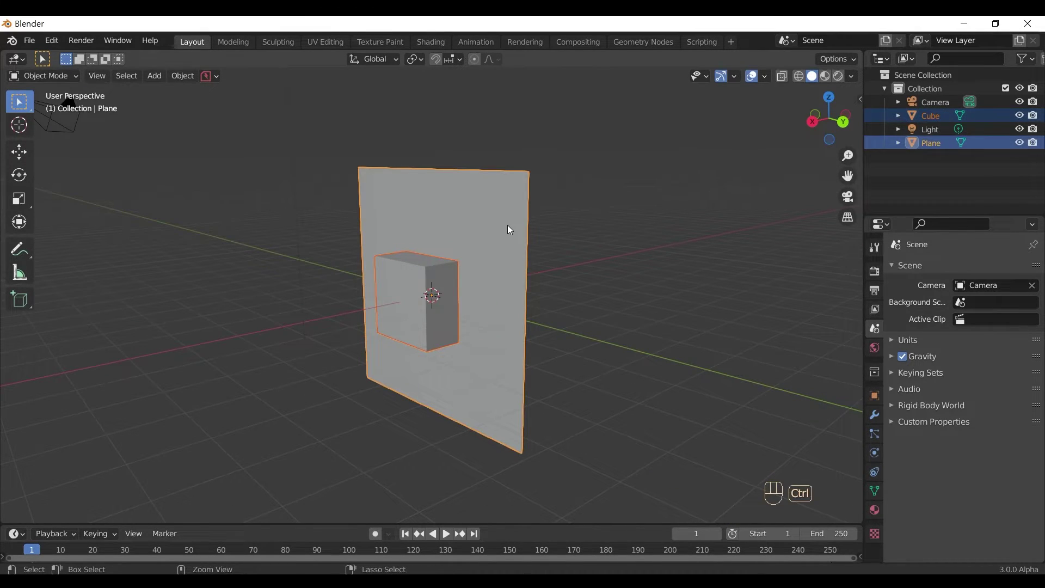
key(ctrl+KP_Subtract)
click(629, 331)
middle_drag(572, 375, 444, 383)
- Extrude the upright plane in Edit Mode to give the wall thickness, and return to Object Mode
click(443, 383)
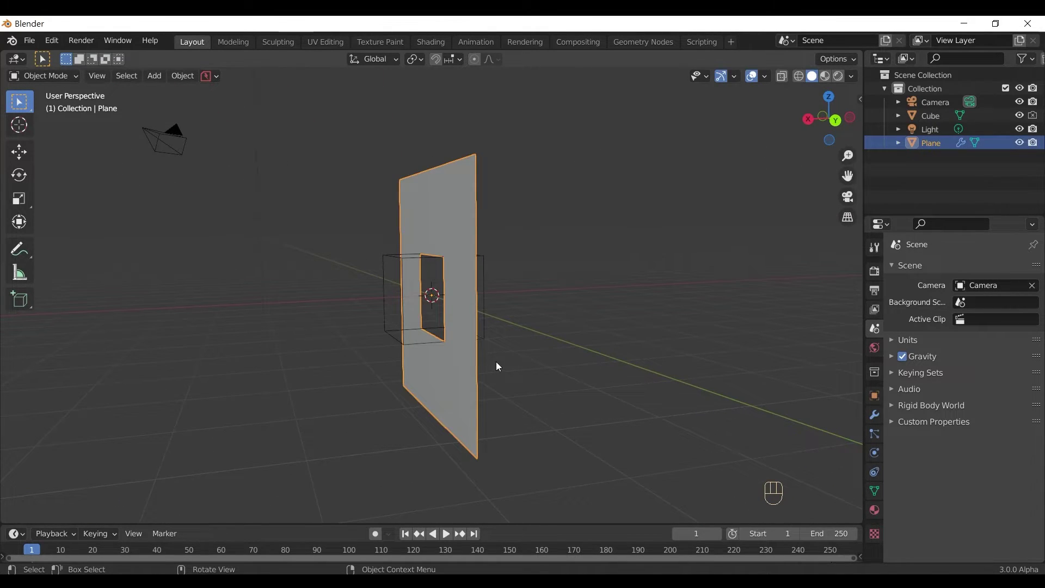
key(Tab)
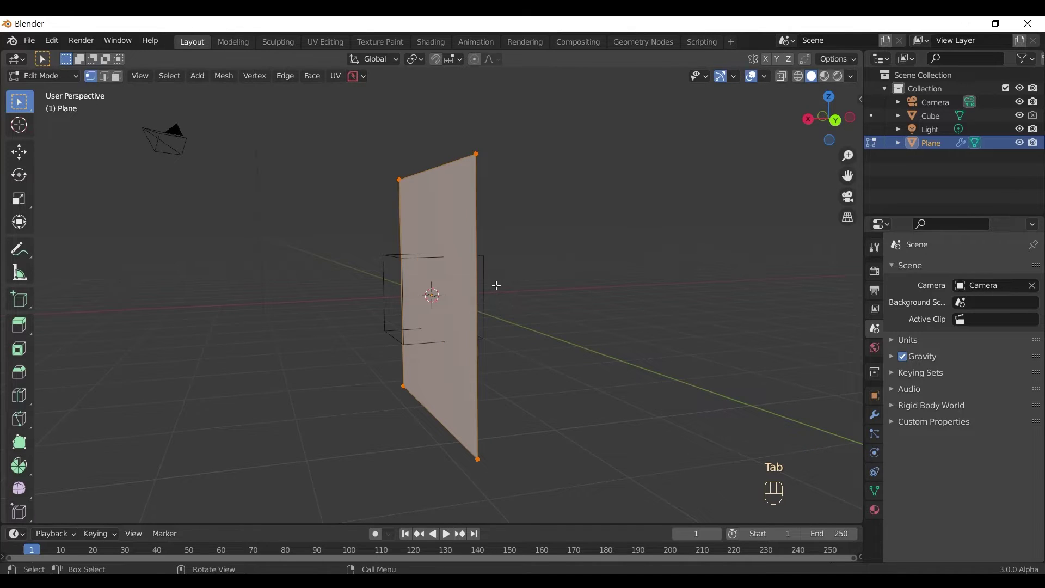
key(e)
click(508, 287)
middle_drag(508, 286, 411, 310)
key(Tab)
click(525, 342)
scroll(452, 353, up, 5)
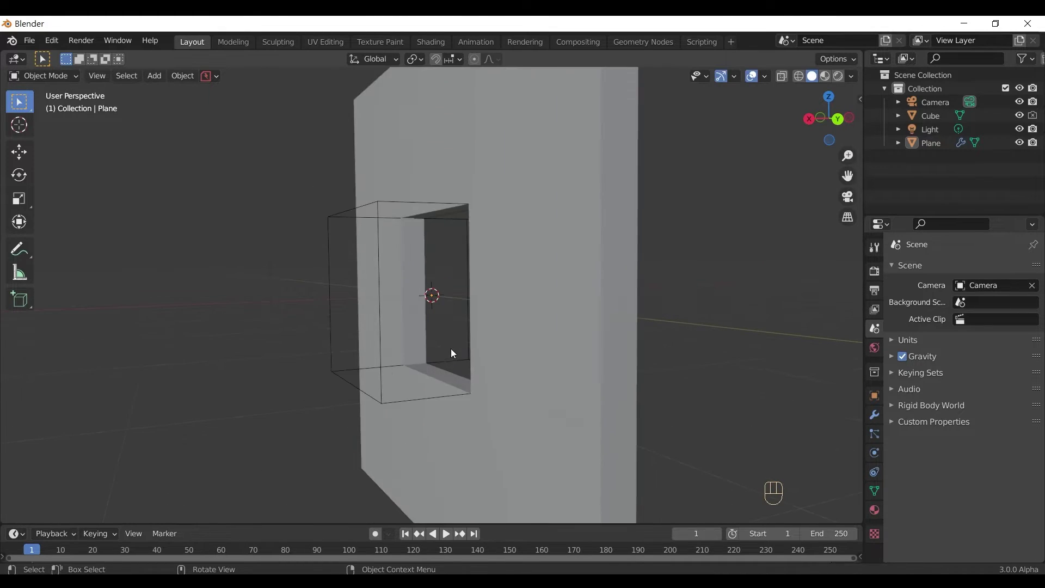
middle_drag(452, 354, 499, 354)
click(574, 303)
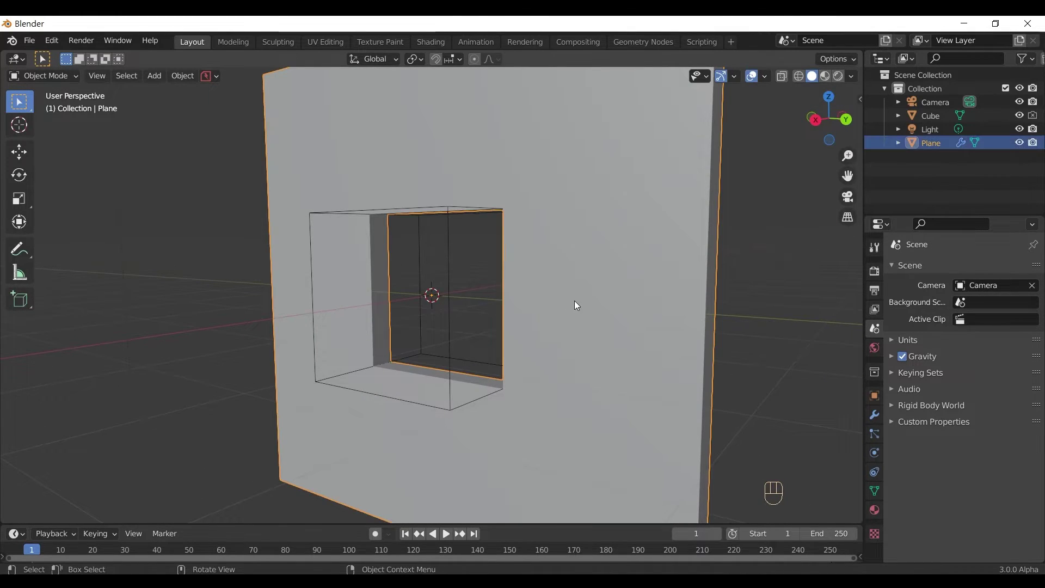
middle_drag(577, 306, 546, 386)
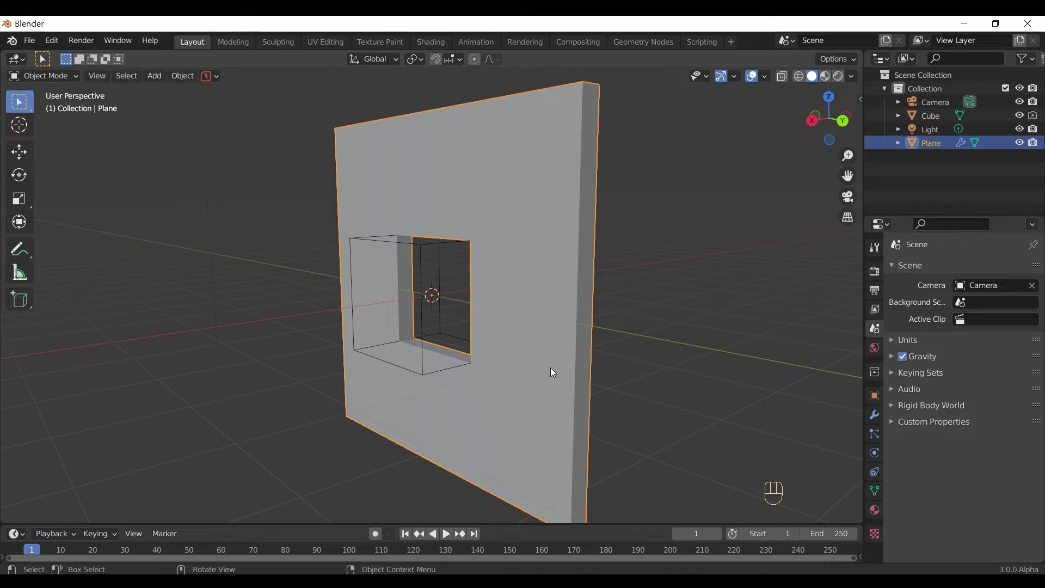
- Add a plane mesh in the middle of the wall opening
key(shift+a)
mouse_move(535, 267)
click(616, 282)
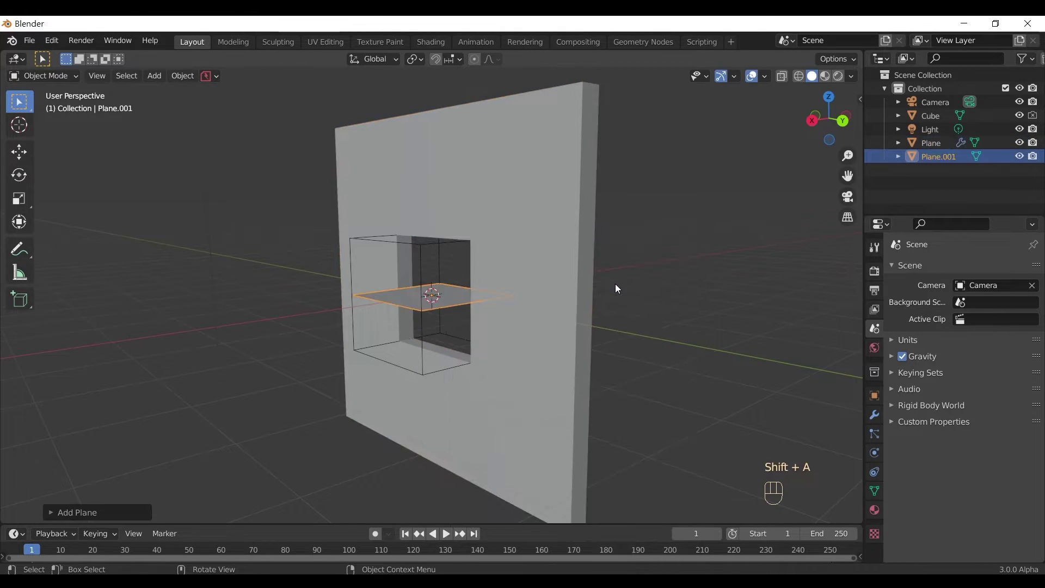
key(s)
key(y)
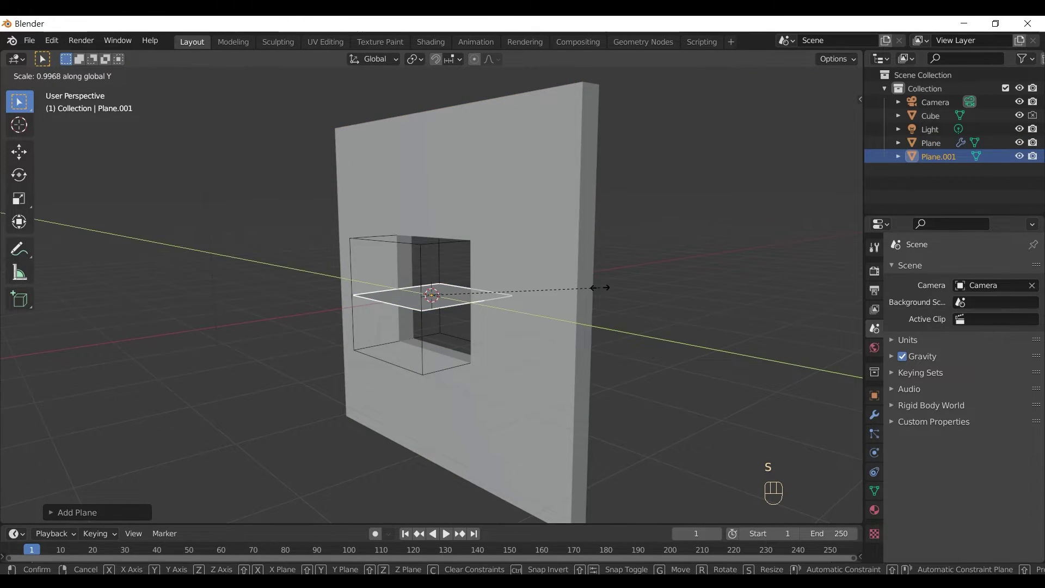
right_click(602, 292)
- Rotate the new plane 90 degrees about Y and scale it up slightly beyond the wall opening
text(r)
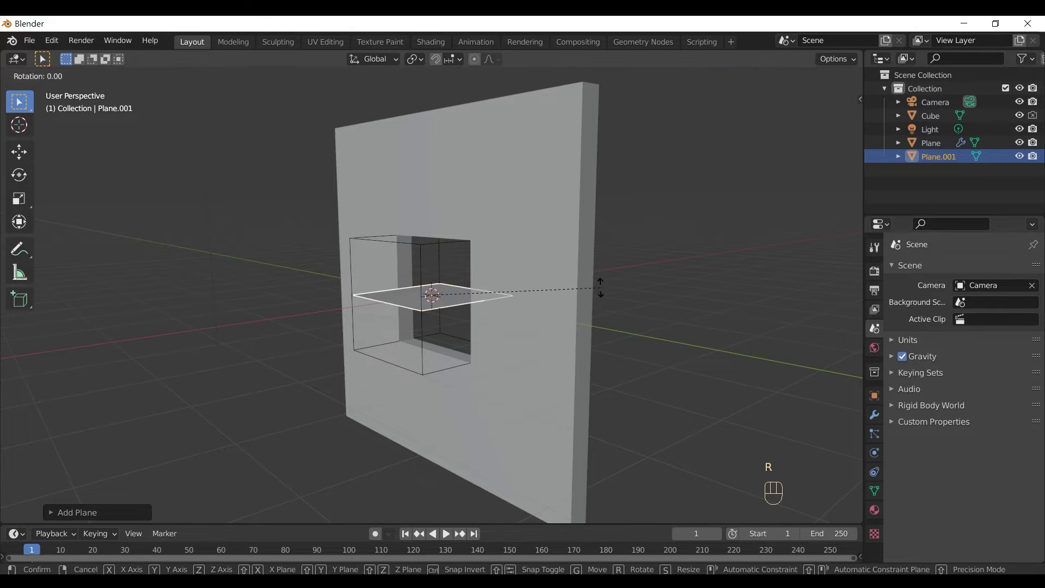
text(y90)
key(Return)
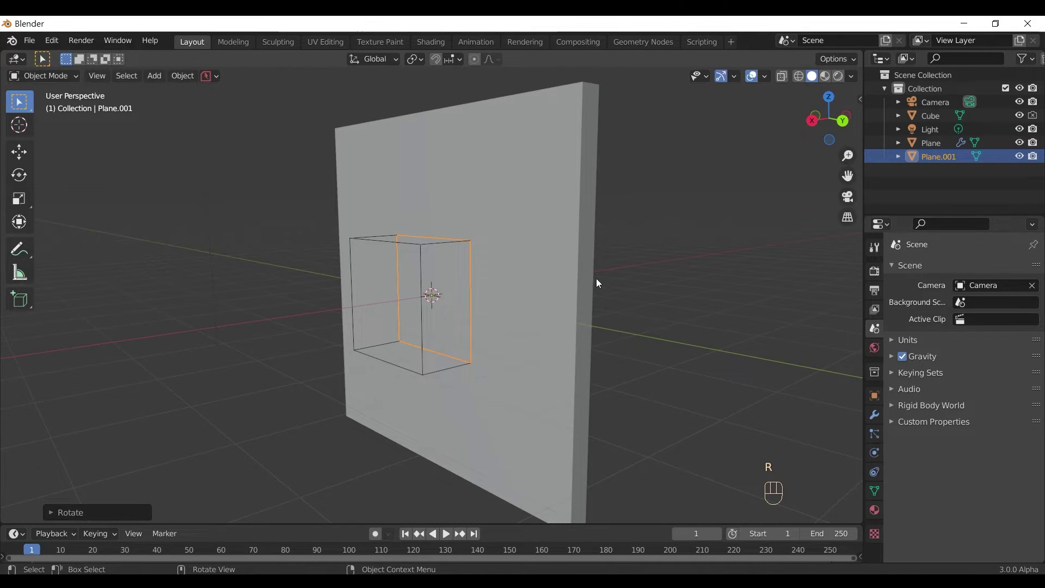
key(s)
click(640, 296)
- Show the sidebar and switch the viewport to rendered shading
key(n)
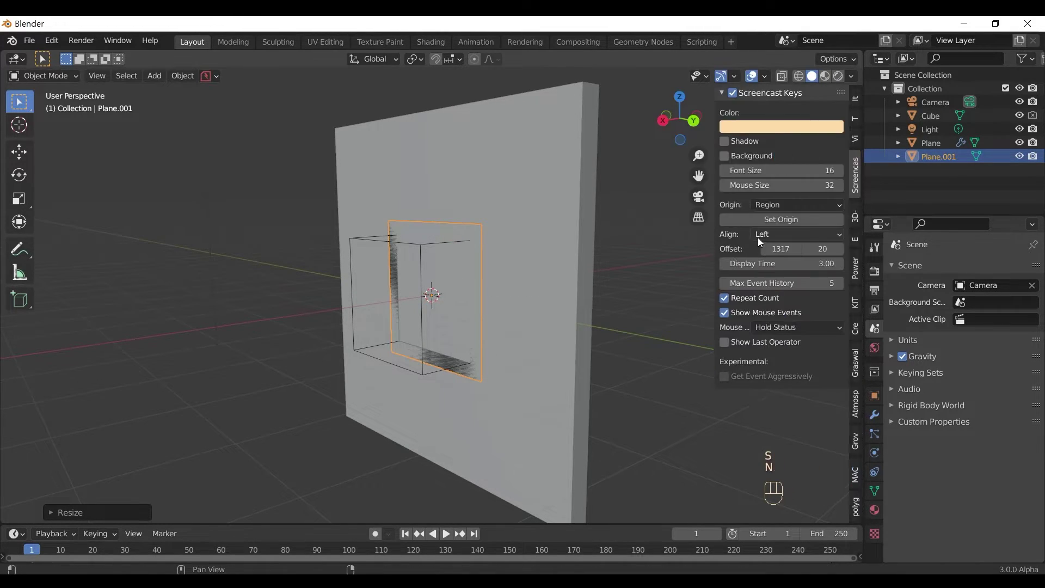
click(838, 76)
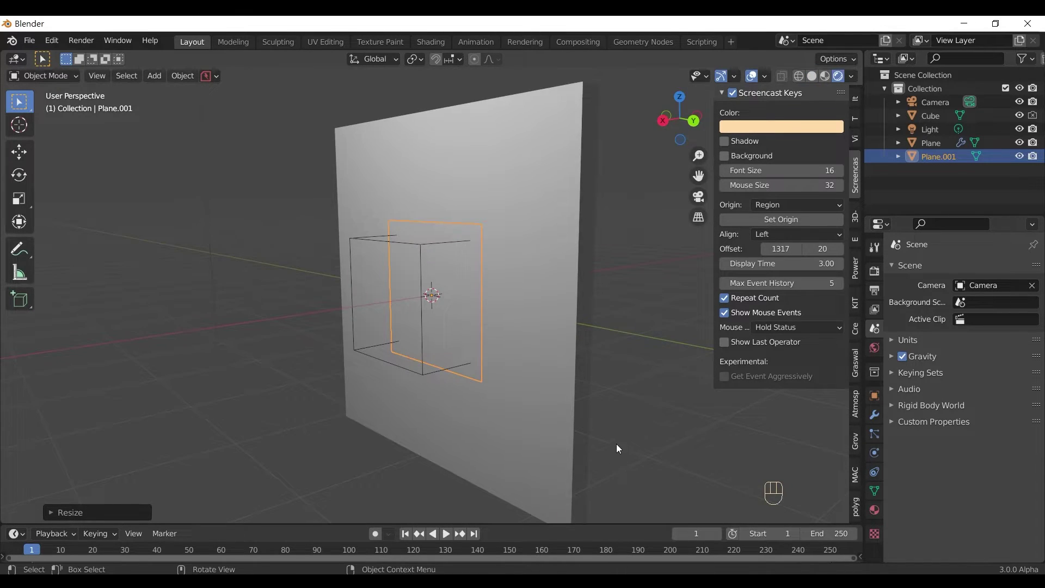
middle_drag(617, 445, 685, 443)
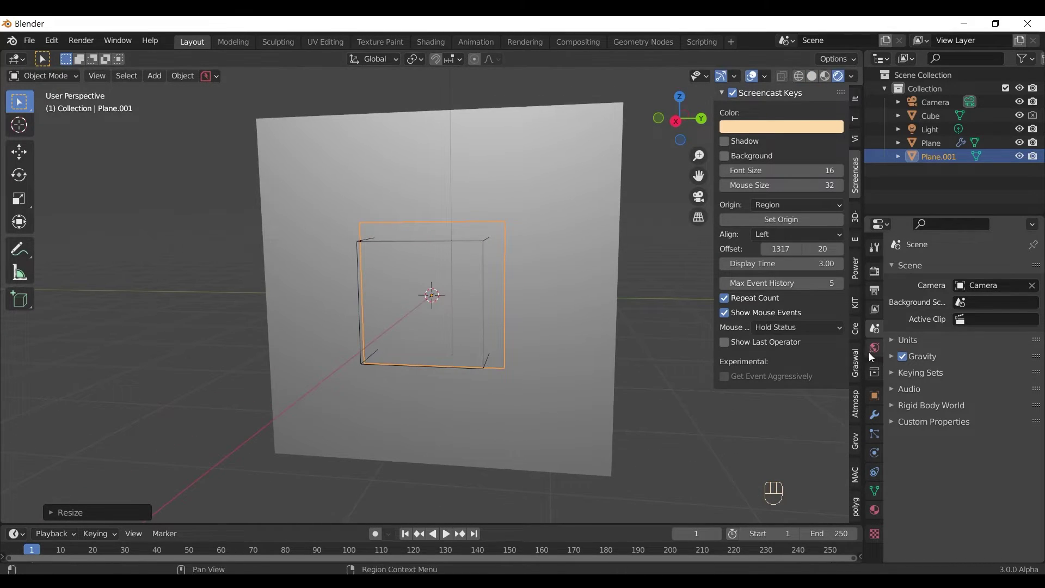
- Apply the EK Realistic Glass THIN material from the KIT OPS CW Glass pack to the window plane
click(854, 302)
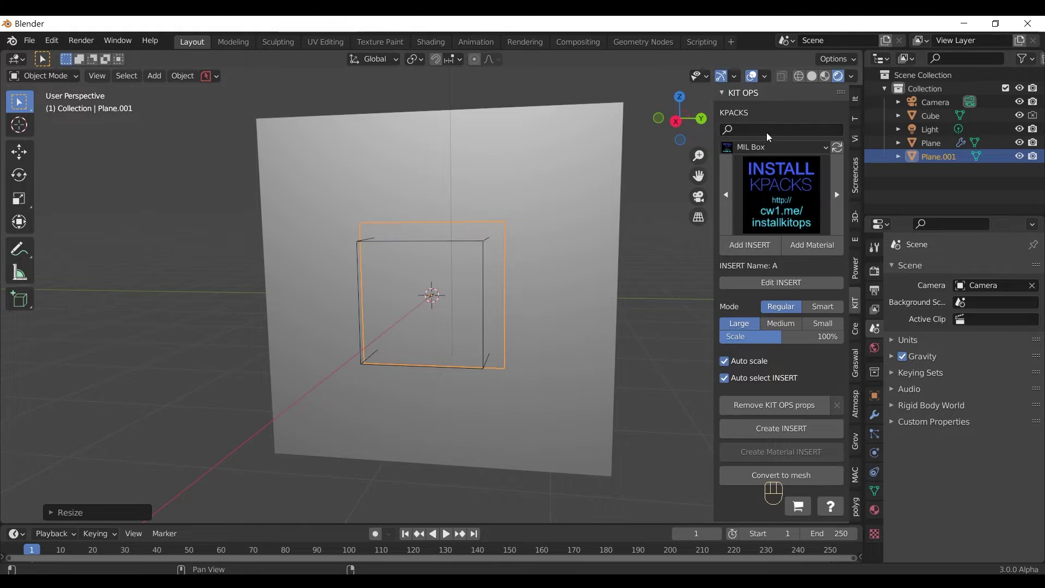
click(764, 147)
click(756, 280)
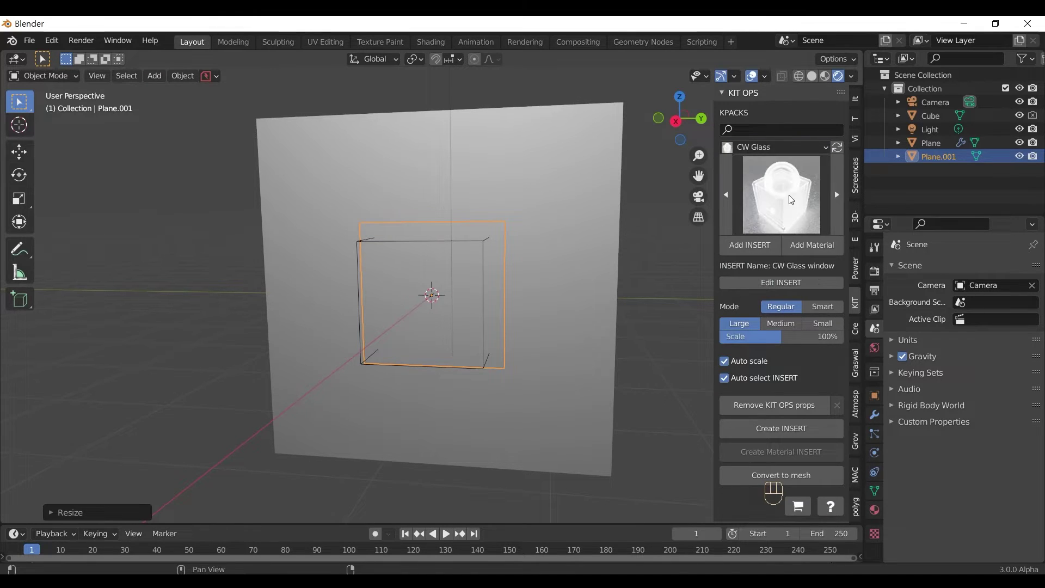
click(780, 190)
click(719, 283)
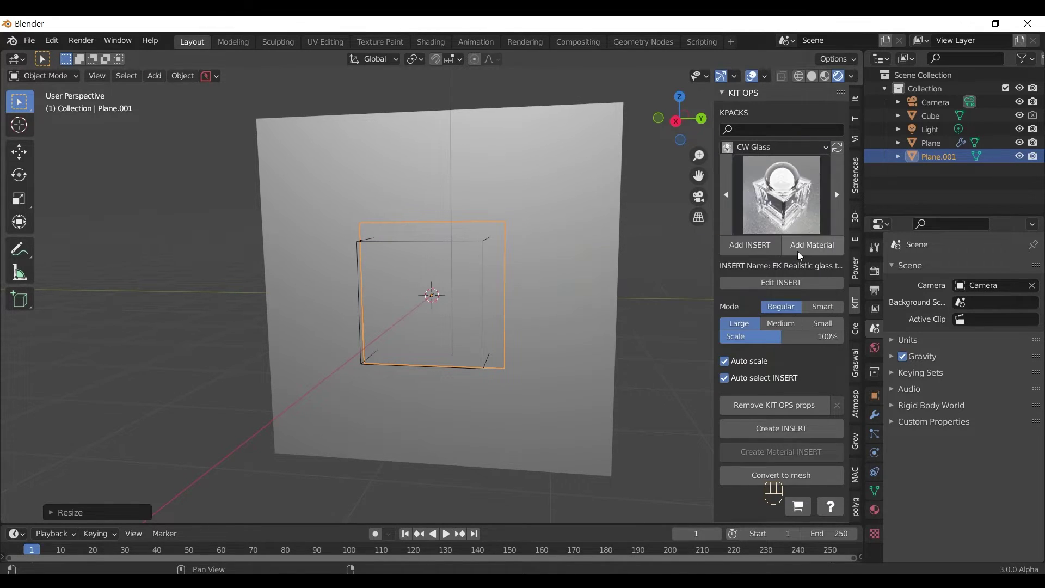
click(811, 242)
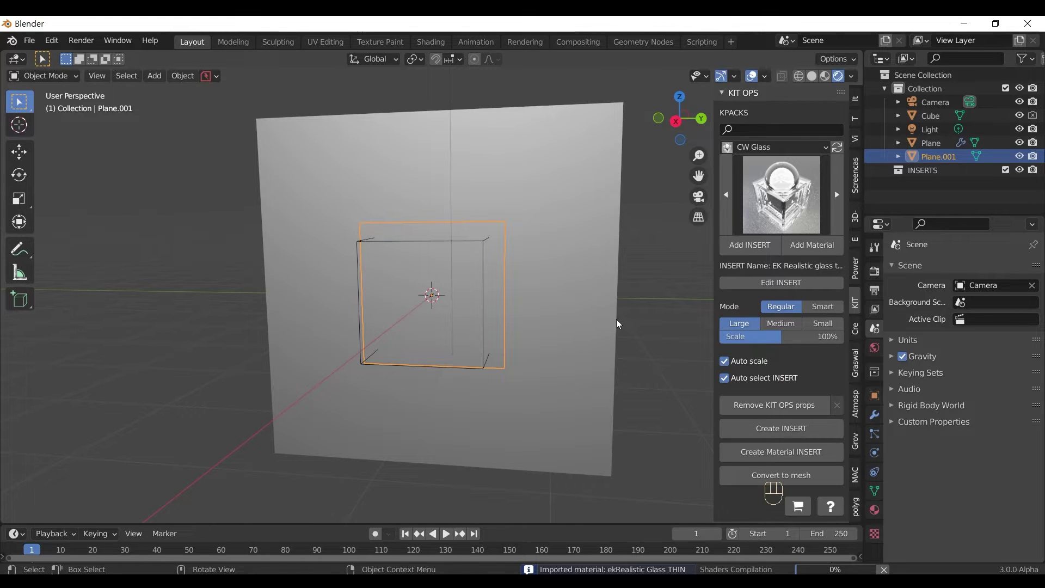
- Replace the window plane's thin glass with the green EK Realistic glass material from the CW Glass pack
middle_drag(616, 323, 603, 336)
middle_drag(643, 378, 197, 321)
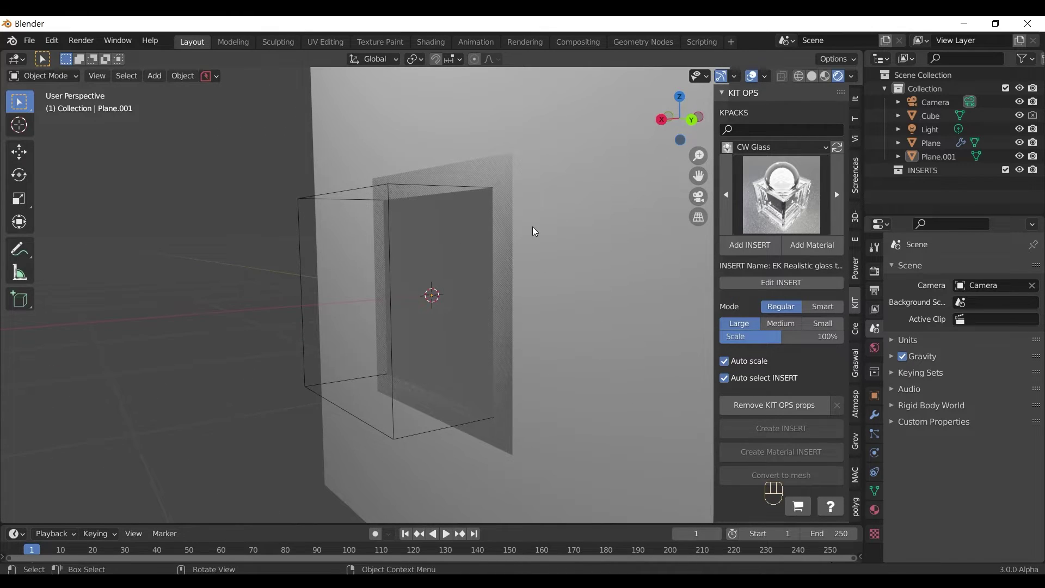
click(486, 169)
middle_drag(239, 296, 787, 287)
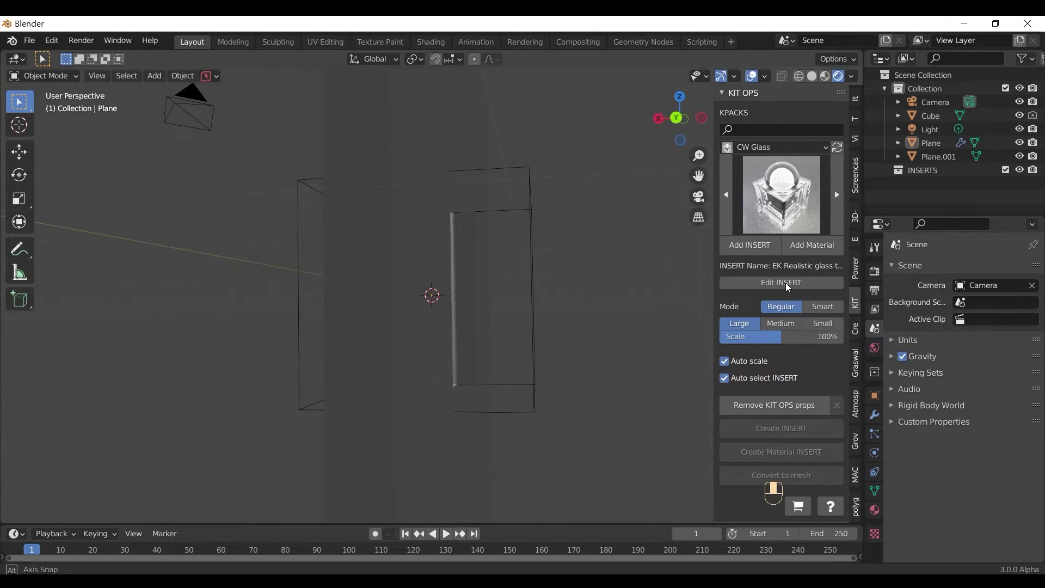
middle_drag(346, 338, 483, 349)
click(777, 200)
click(656, 279)
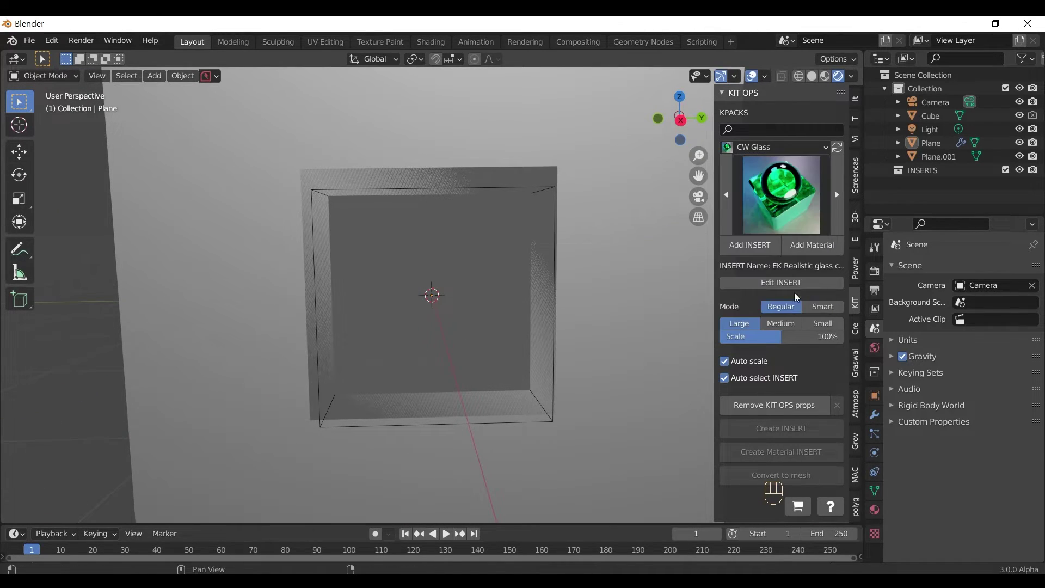
middle_drag(308, 320, 430, 318)
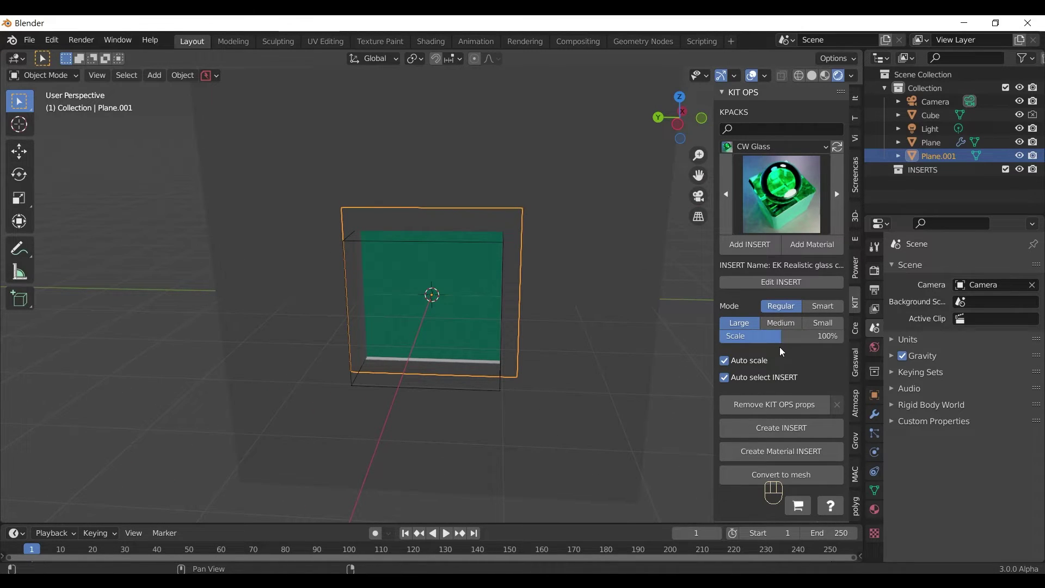
middle_drag(597, 386, 306, 357)
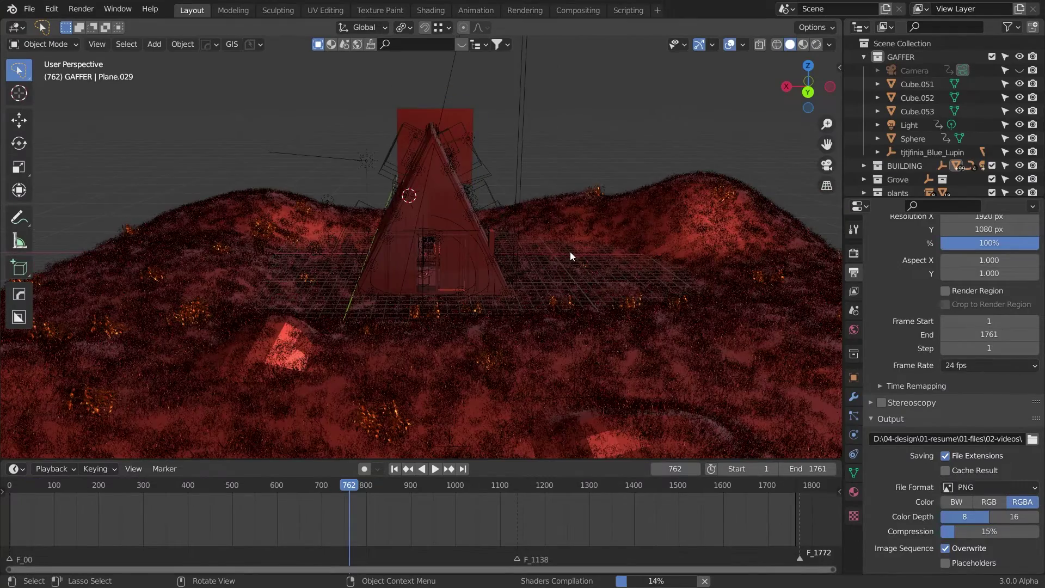
- Switch the A-frame house scene to rendered shading and examine its lit windows and exterior from several angles
mouse_move(570, 252)
middle_down()
mouse_move(572, 230)
mouse_move(489, 252)
mouse_move(360, 262)
mouse_move(622, 263)
mouse_move(443, 256)
mouse_move(450, 286)
mouse_move(277, 304)
mouse_move(348, 267)
mouse_move(384, 278)
middle_up()
click(443, 256)
scroll(443, 256, up, 2)
click(816, 45)
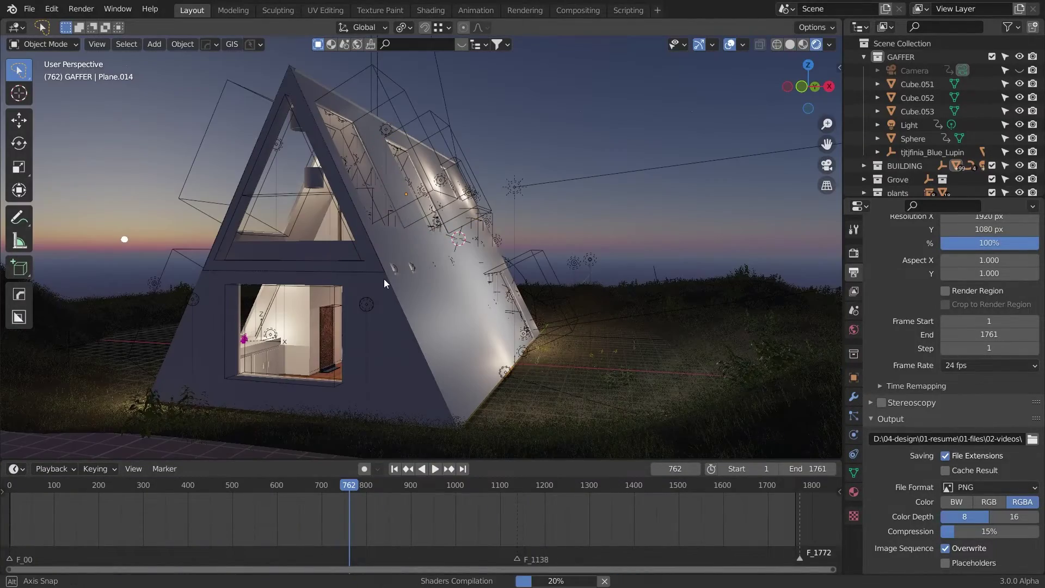
middle_drag(592, 347, 433, 296)
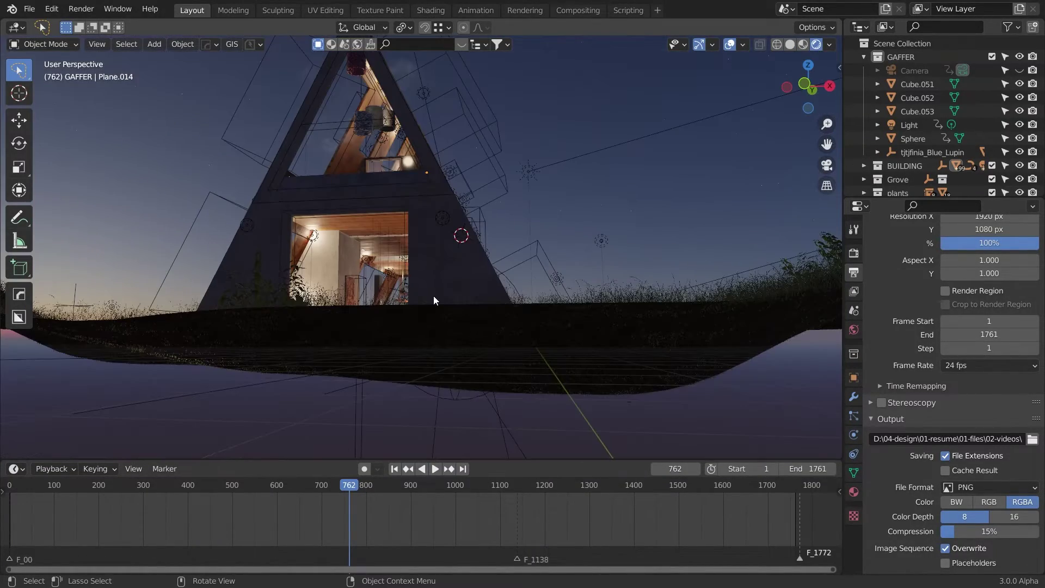
click(433, 295)
middle_drag(566, 211, 530, 239)
- Show the house scene through the camera in solid shading and enable Screencast Keys
click(788, 47)
scroll(435, 245, up, 5)
key(n)
click(833, 343)
key(KP_0)
click(709, 60)
key(n)
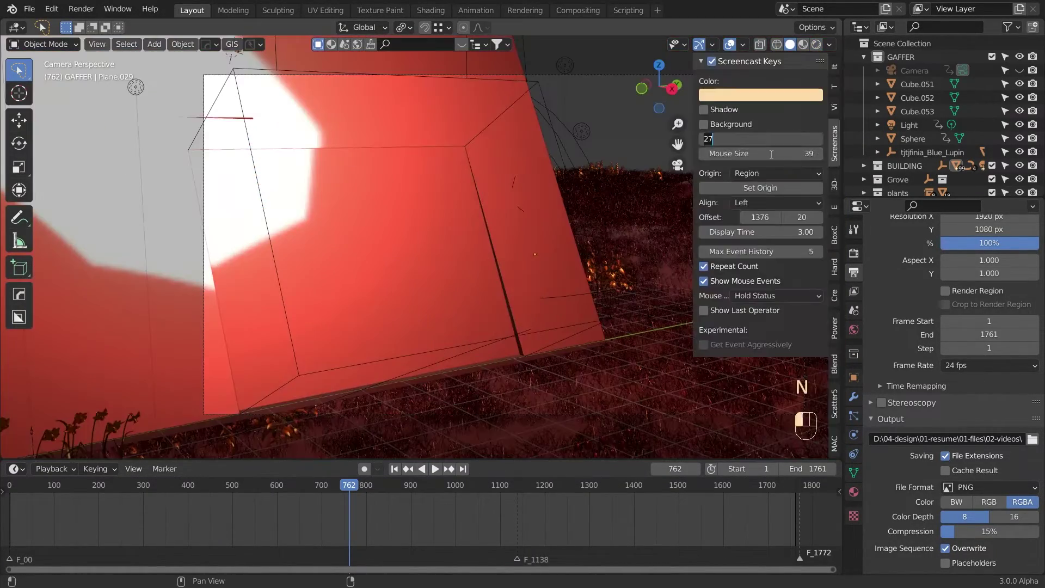
key(ctrl+s)
- Look through the scene's render, output and view layer properties
click(853, 253)
scroll(886, 438, down, 1)
click(853, 272)
scroll(888, 478, down, 2)
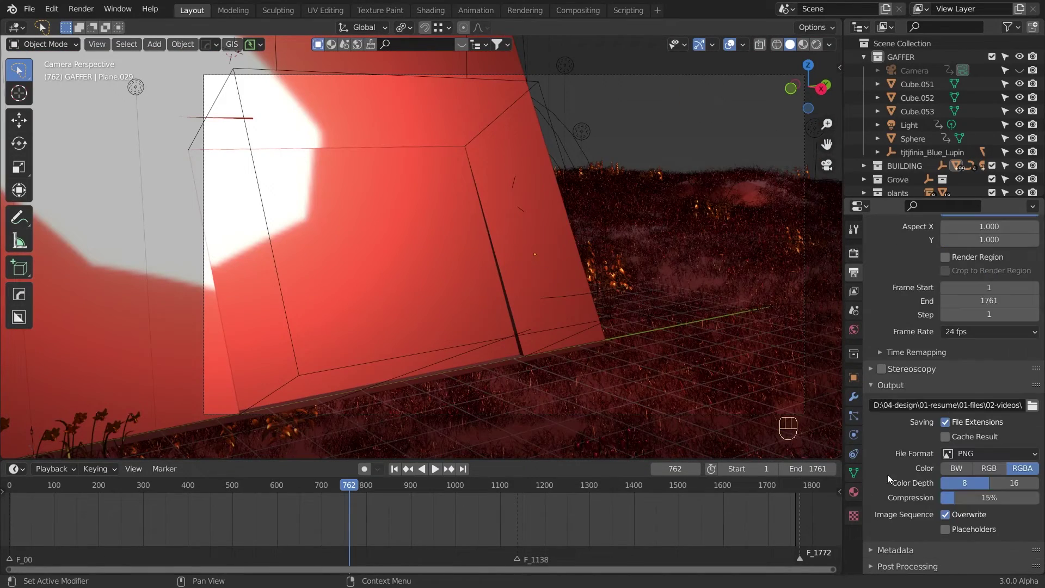
scroll(888, 478, up, 5)
click(854, 291)
scroll(942, 406, down, 10)
click(853, 253)
click(853, 272)
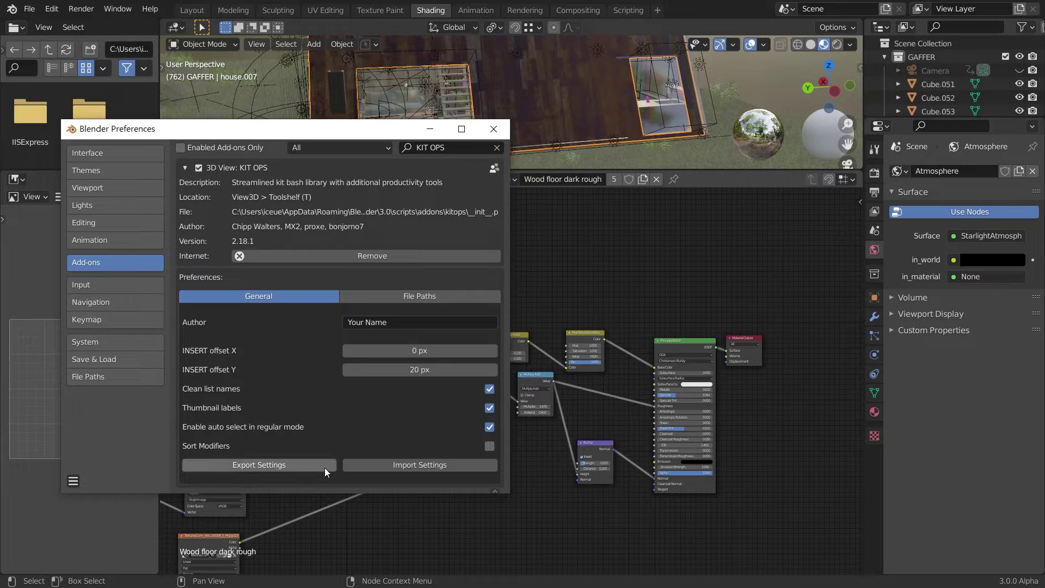
- Open the file browser for importing KIT OPS settings and close it without importing
click(413, 465)
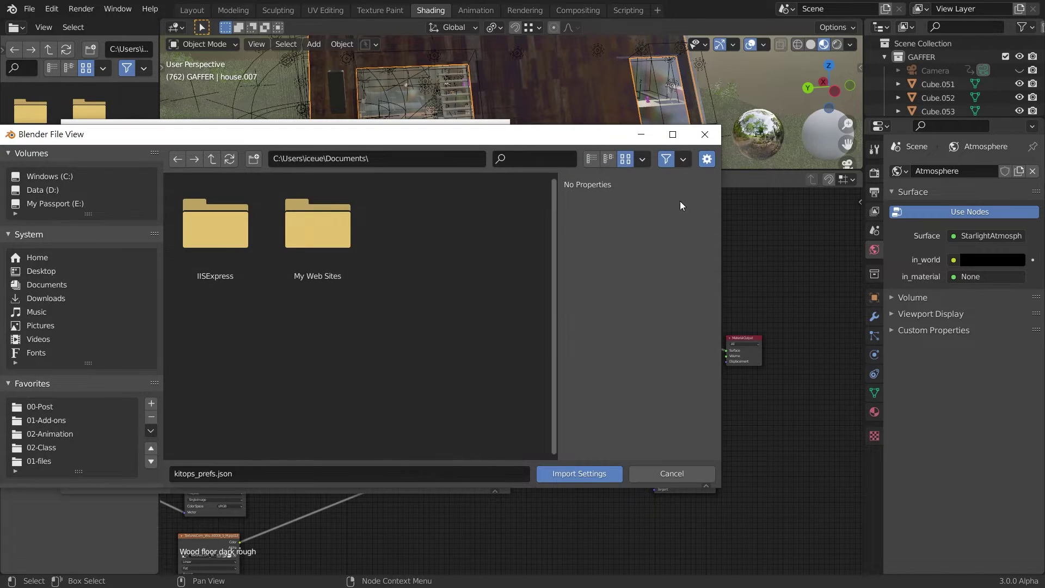
click(699, 133)
- Switch to the web browser and search Google for the KIT OPS add-on's author
text(chip)
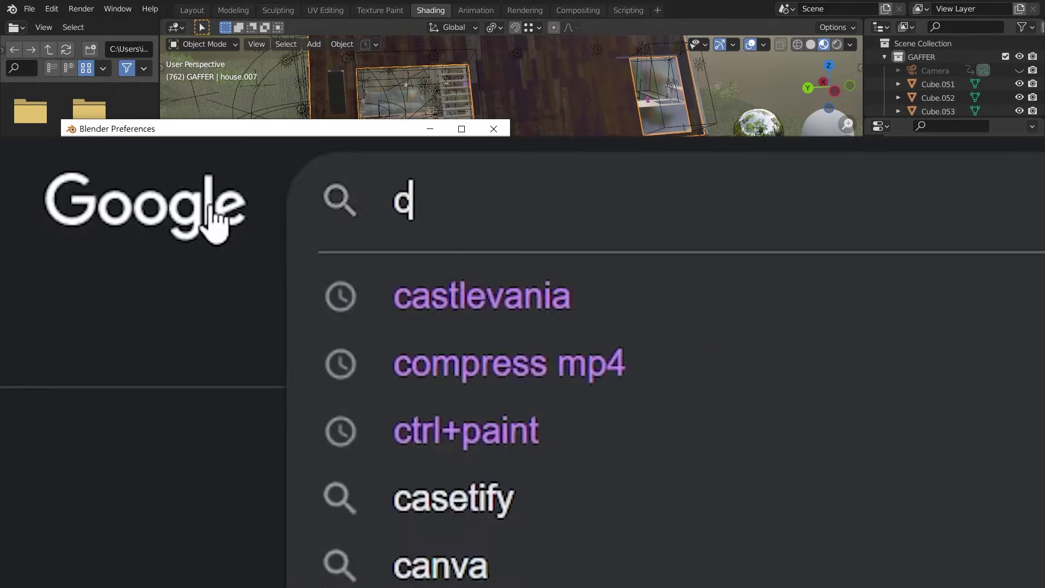
text(p walter)
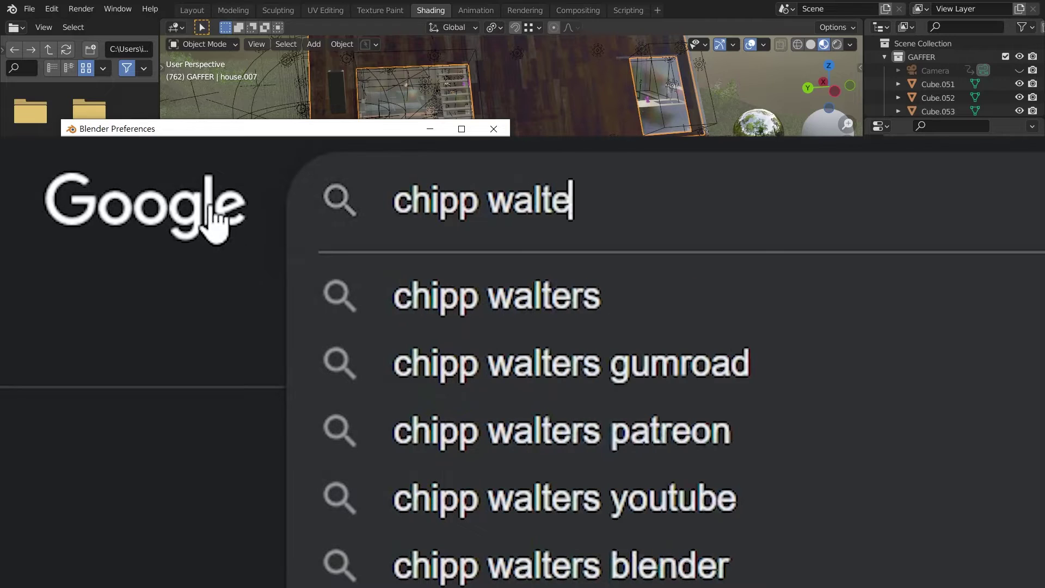
key(Return)
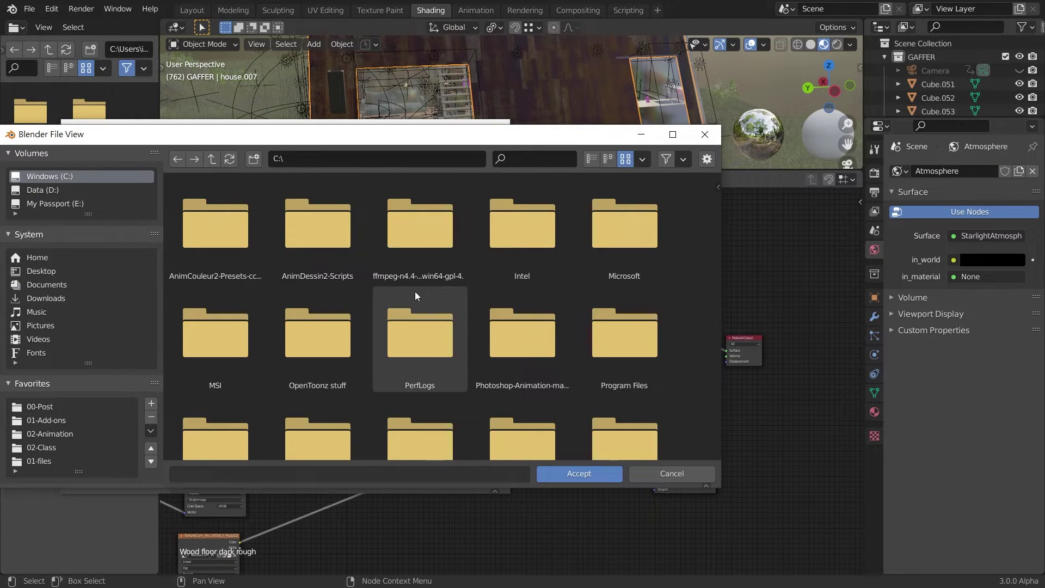
- Browse from the 01-Add-ons favorite to the 01-Kip_ops folder to inspect its zip files, and return to 01-Add-ons
click(46, 423)
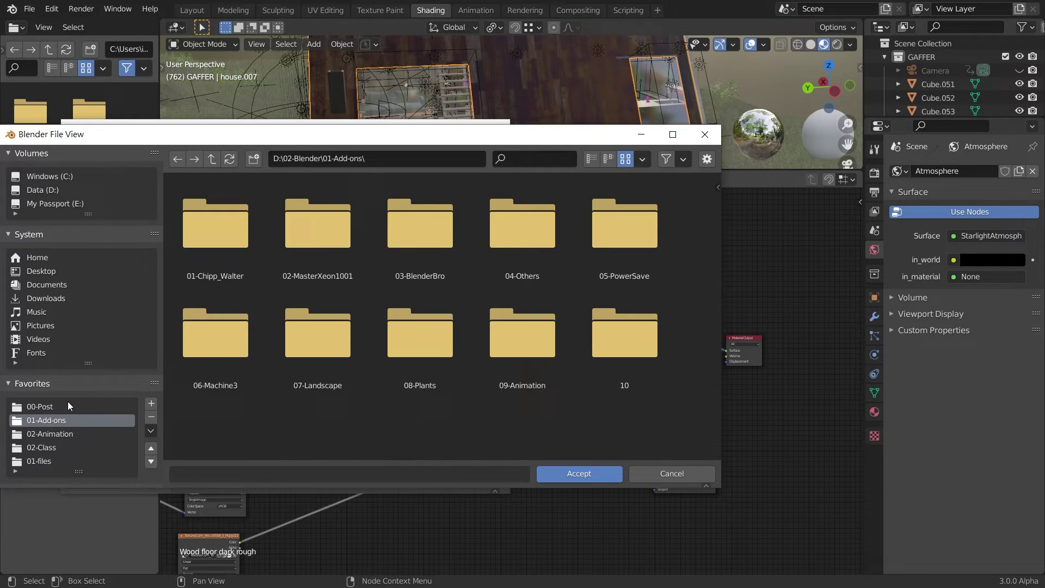
double_click(215, 254)
double_click(240, 232)
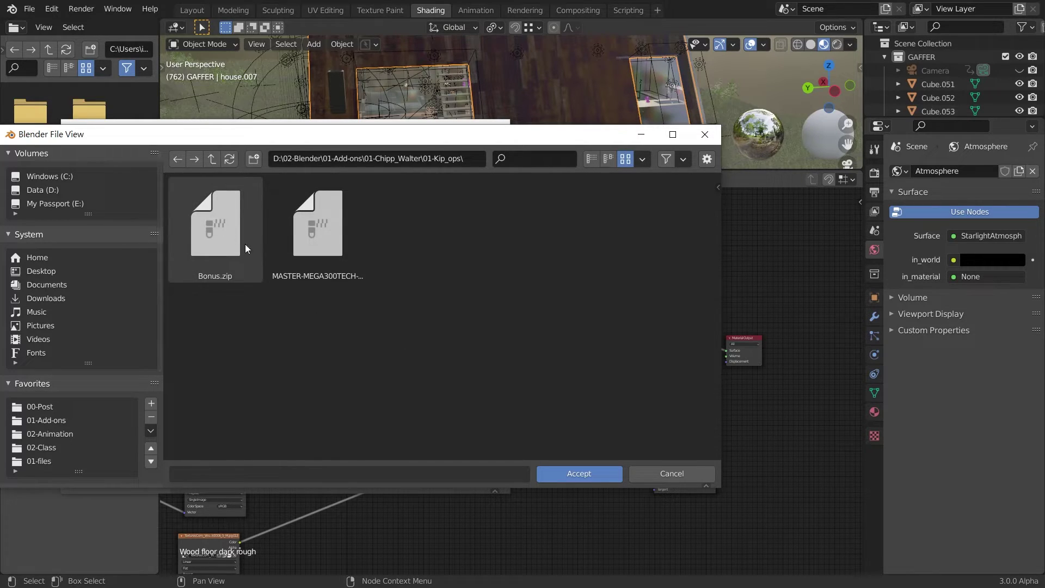
right_click(204, 230)
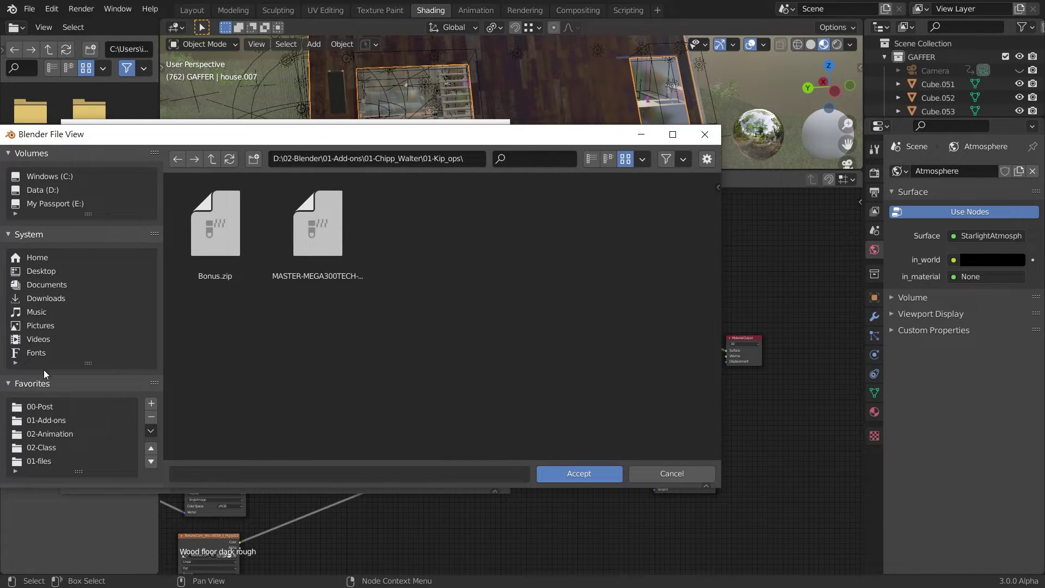
scroll(43, 371, down, 2)
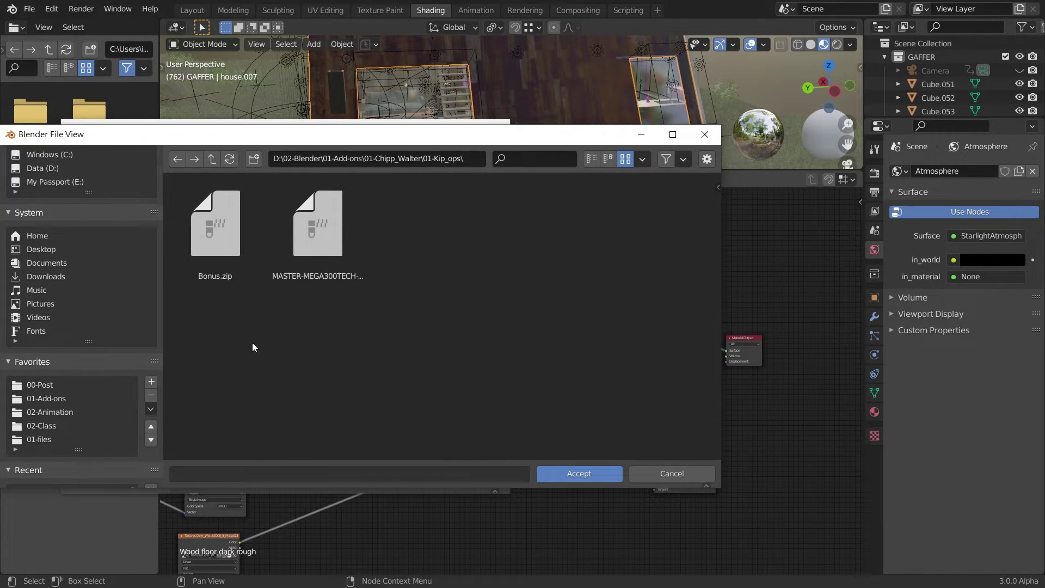
click(46, 399)
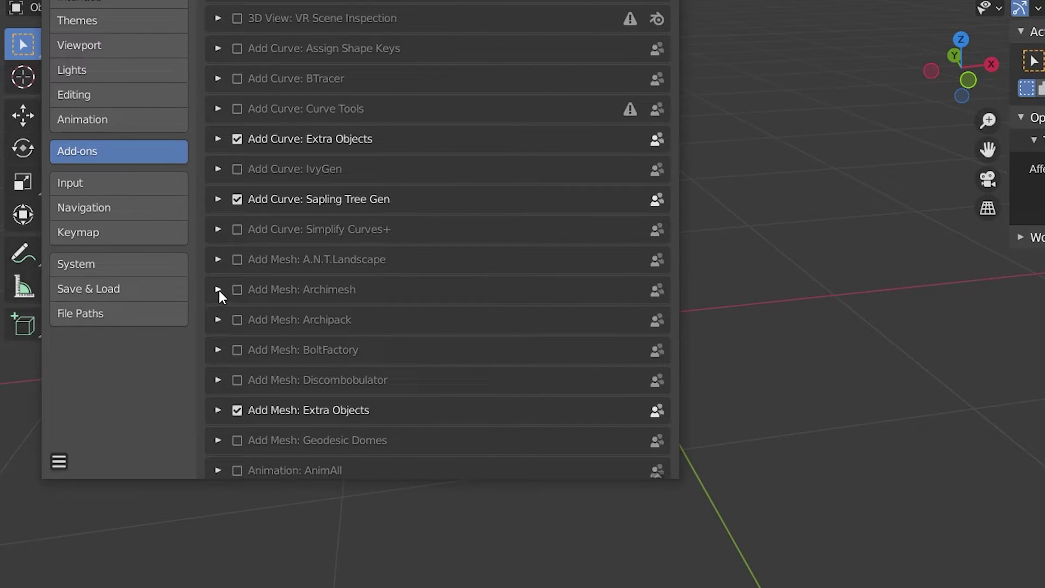
- Enable the Archimesh and Archipack add-ons in the preferences
click(236, 289)
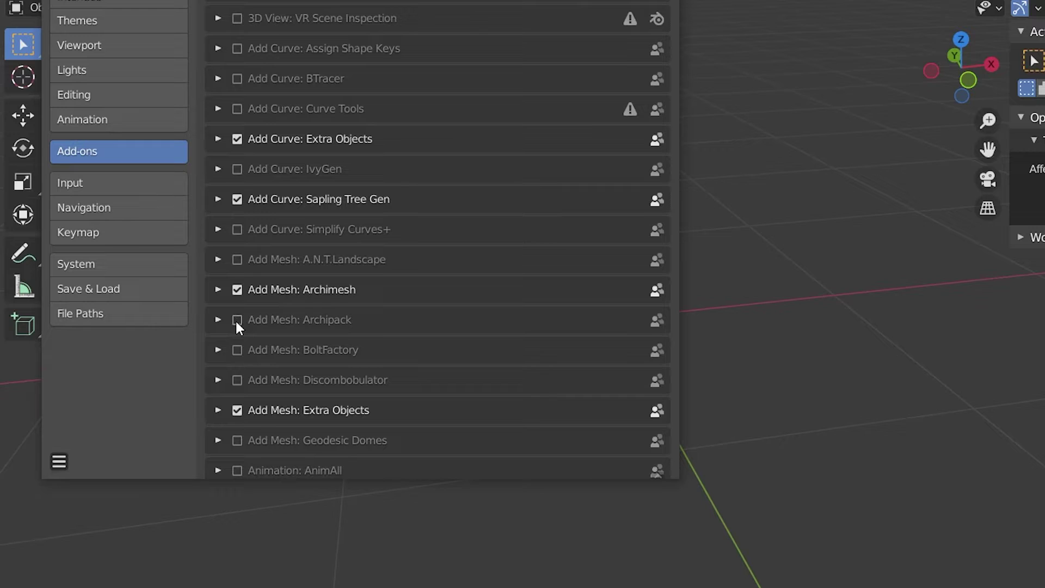
click(280, 321)
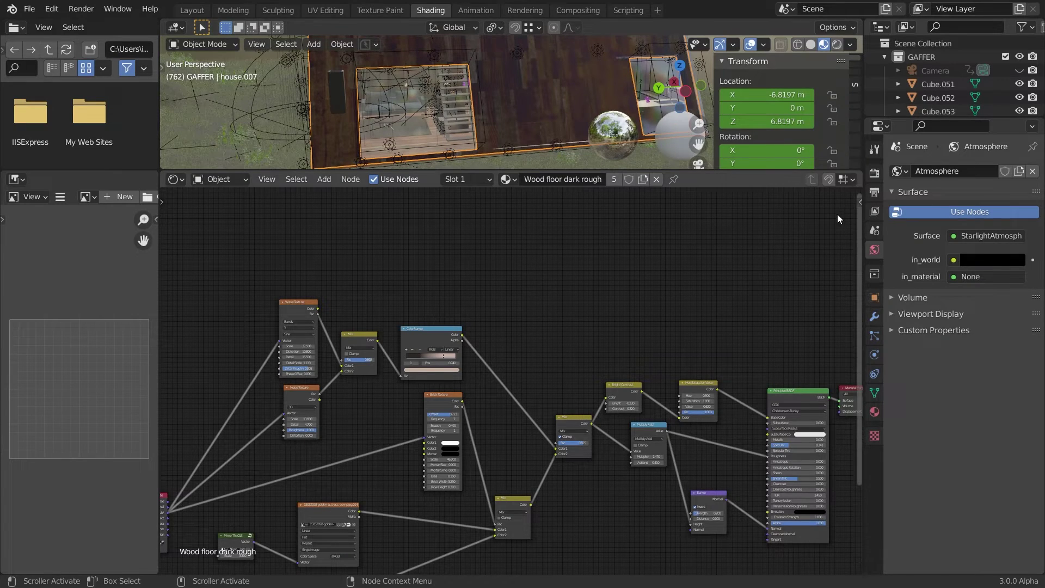
- Enlarge the 3D viewport and look through the inserts of the KIT OPS MIL Box pack
drag(733, 170, 751, 431)
click(854, 374)
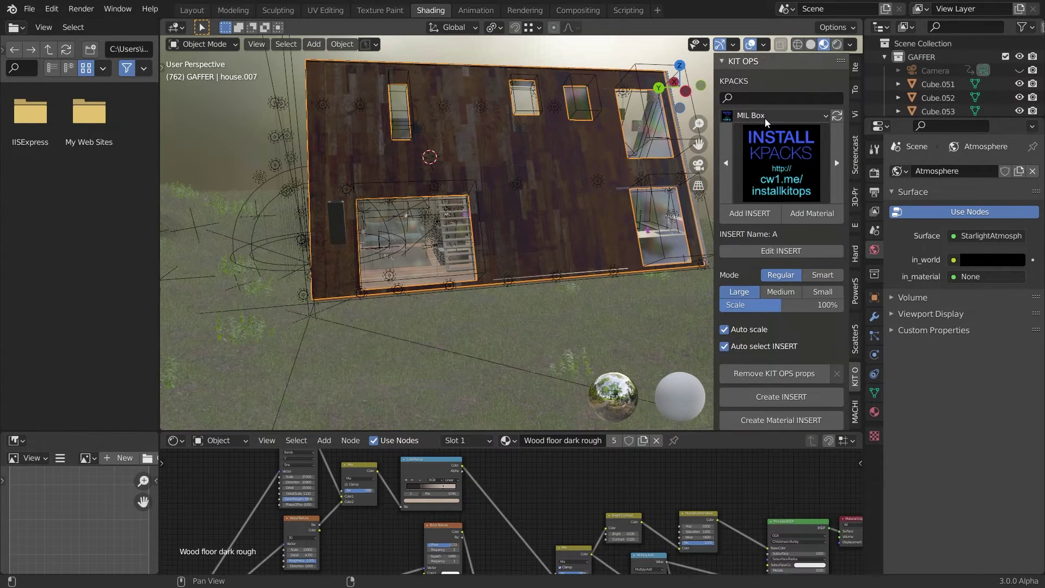
click(787, 163)
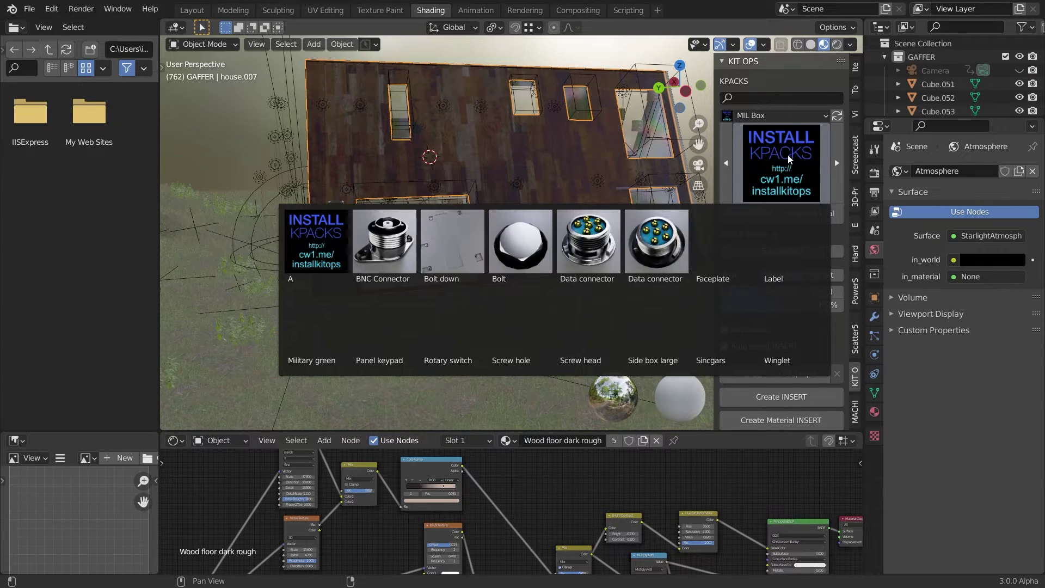
click(792, 167)
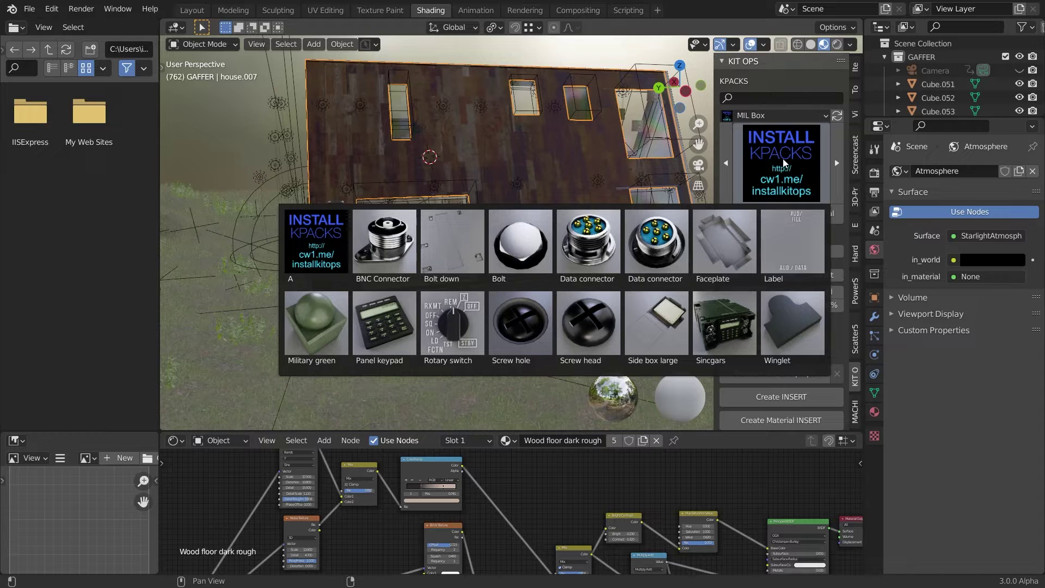
click(778, 116)
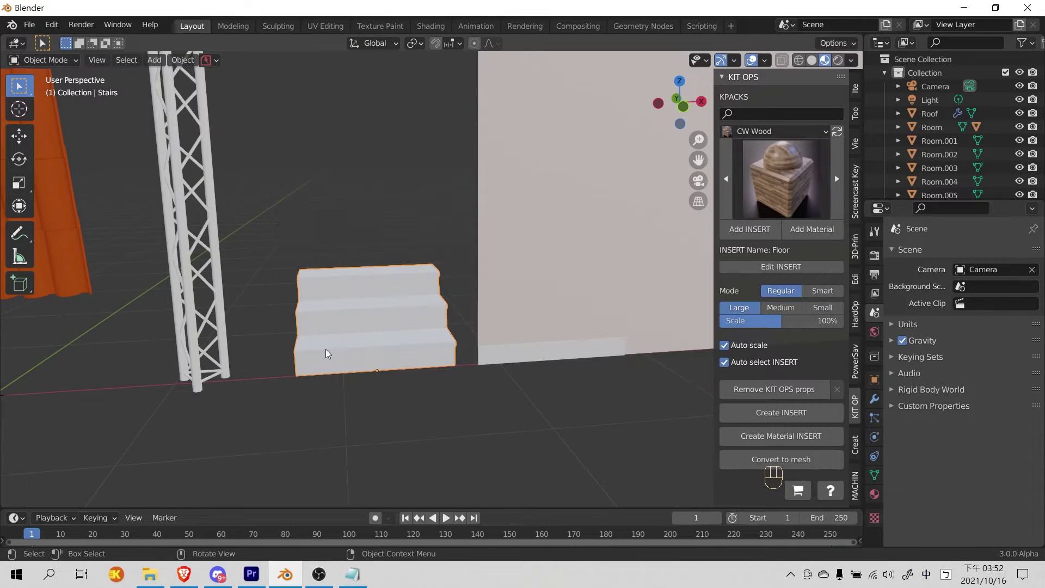
- Apply the Floor material from the KIT OPS CW Wood pack to the stairs
click(805, 234)
middle_drag(339, 348, 375, 350)
scroll(375, 349, up, 2)
scroll(305, 347, down, 2)
- Apply the Silver shiny material from the KIT OPS CW Metal pack to the truss
click(254, 342)
shift+middle_drag(264, 343, 354, 345)
click(778, 131)
click(778, 279)
click(777, 190)
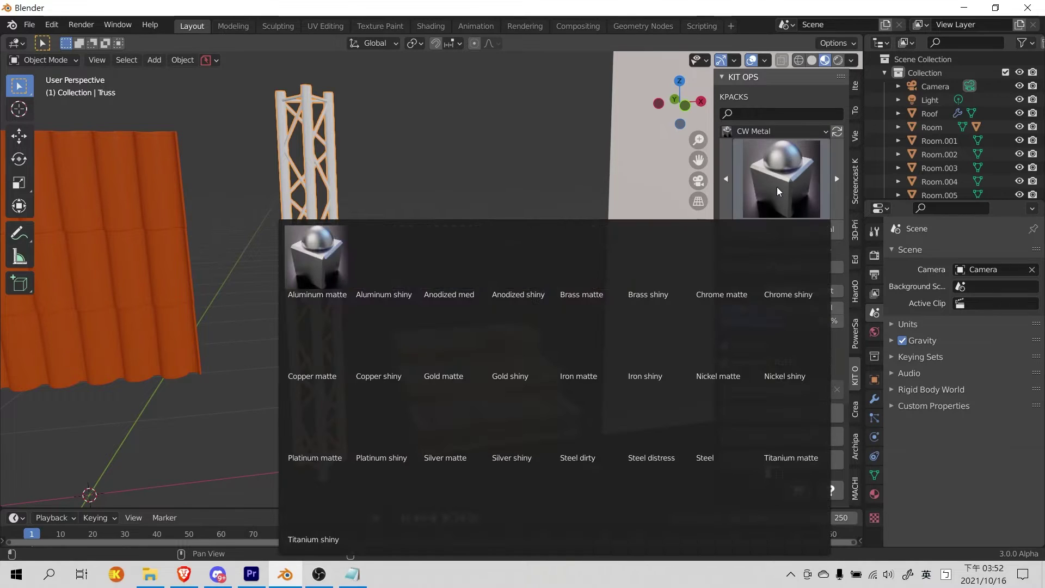
click(513, 426)
click(810, 230)
- Select all the room wall panels and apply the Brick material from the KIT OPS CW Stone pack
middle_drag(420, 263, 391, 255)
shift+middle_drag(392, 254, 294, 313)
scroll(268, 256, down, 3)
click(332, 308)
drag(215, 103, 481, 296)
scroll(468, 261, down, 3)
middle_drag(460, 220, 452, 218)
drag(272, 151, 648, 264)
click(760, 132)
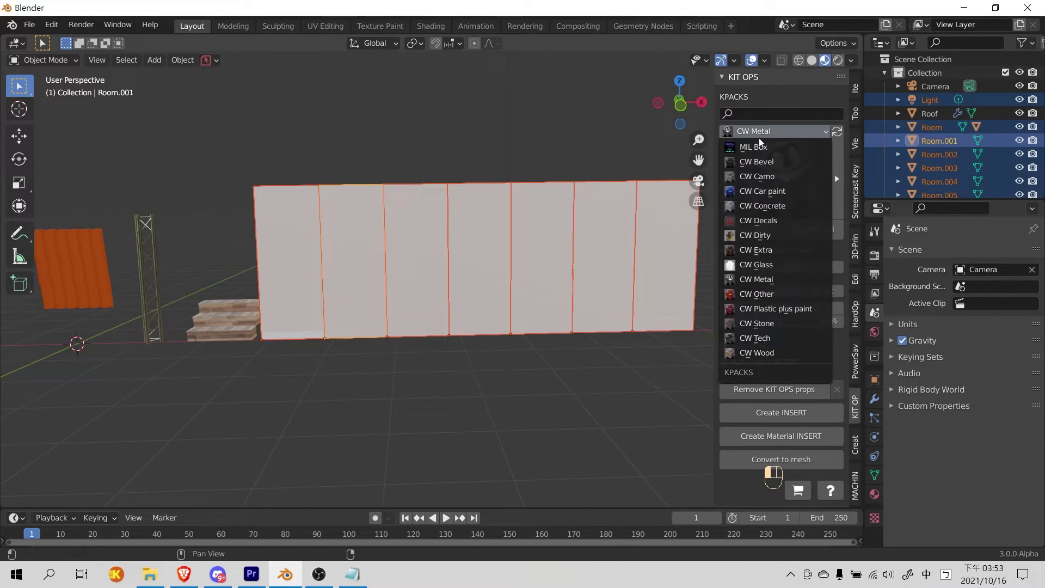
click(772, 329)
click(781, 180)
click(296, 248)
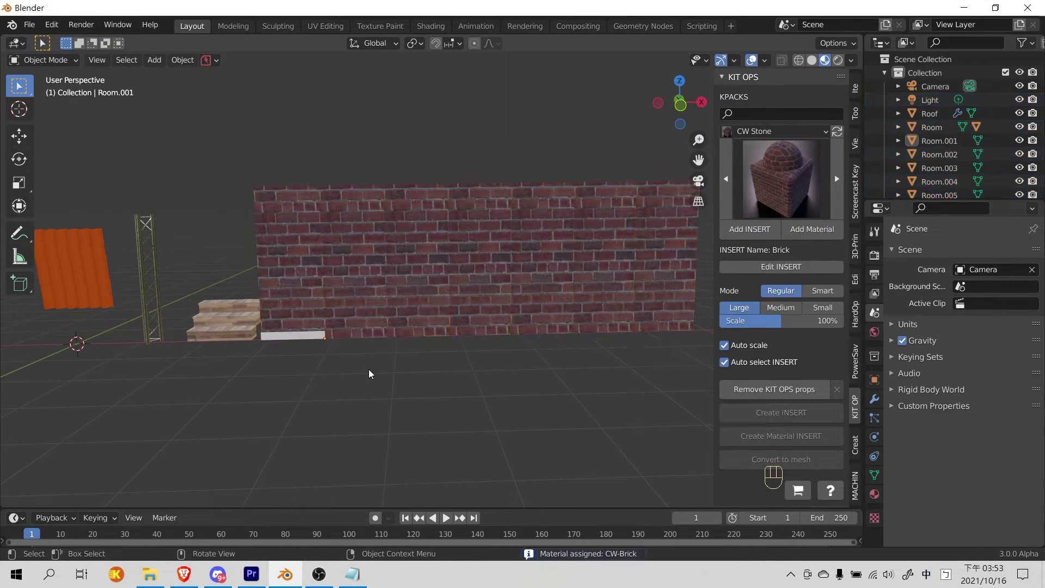
- Reselect all the brick wall panels and frame them from the front in the Shading workspace
click(317, 234)
shift+click(659, 244)
mouse_move(275, 135)
mouse_down()
mouse_move(477, 234)
mouse_move(637, 253)
mouse_up()
click(431, 26)
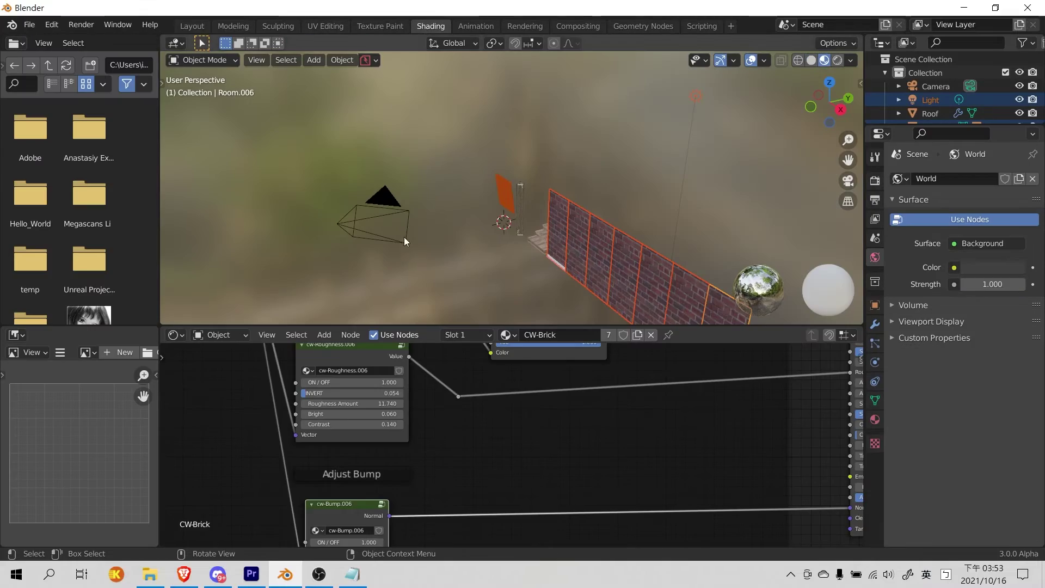
scroll(378, 473, down, 4)
scroll(383, 429, up, 7)
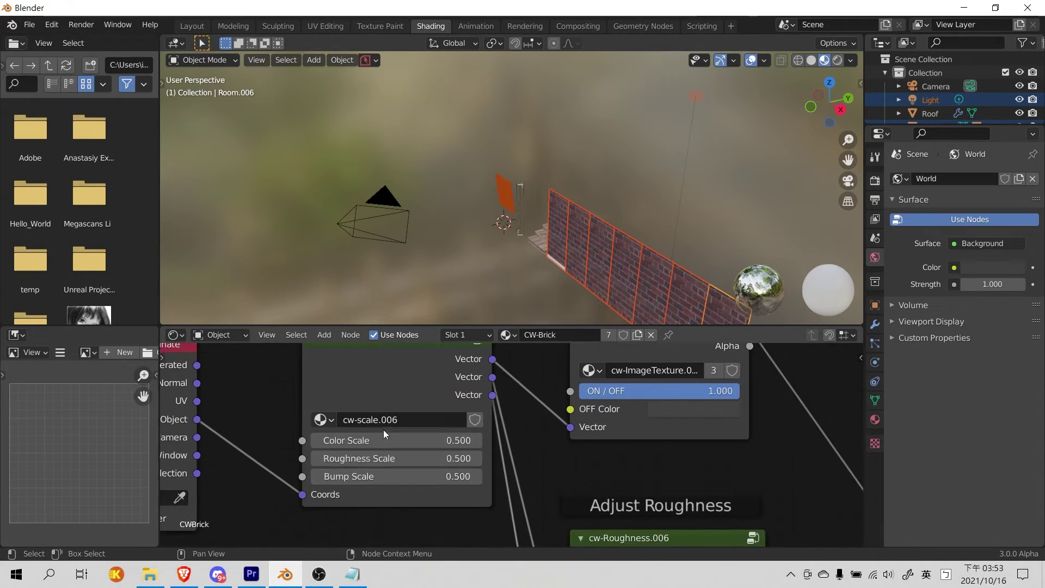
scroll(383, 429, up, 2)
middle_drag(435, 234, 566, 247)
scroll(545, 250, up, 6)
shift+middle_drag(545, 250, 490, 239)
scroll(491, 238, down, 4)
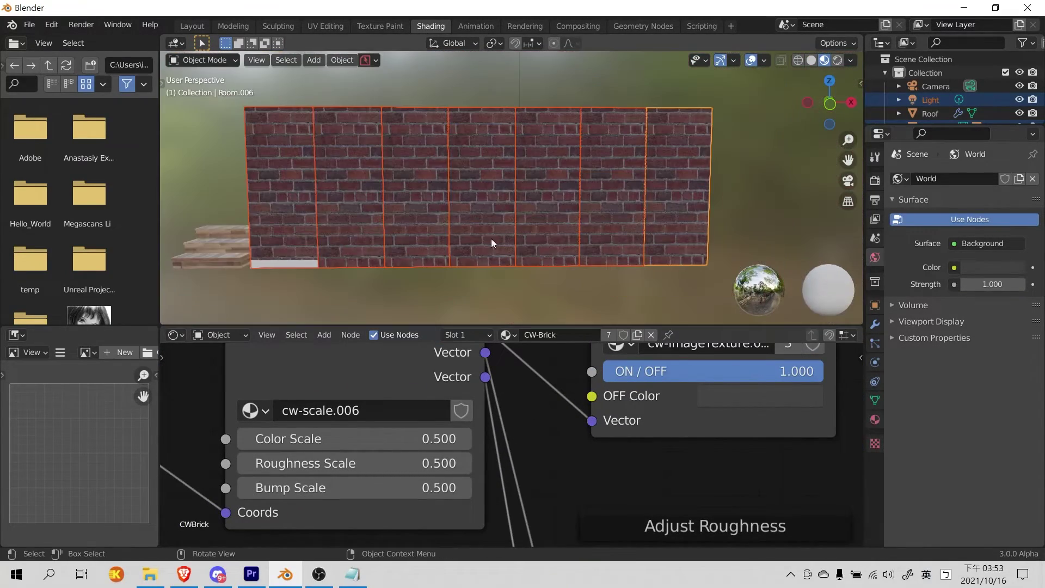
- In the CW-Brick material's cw-scale node, set Color Scale to -1.500 and Roughness Scale to 1.000
scroll(479, 440, down, 3)
middle_drag(614, 466, 563, 475)
scroll(541, 404, down, 7)
scroll(587, 517, up, 6)
scroll(592, 522, down, 7)
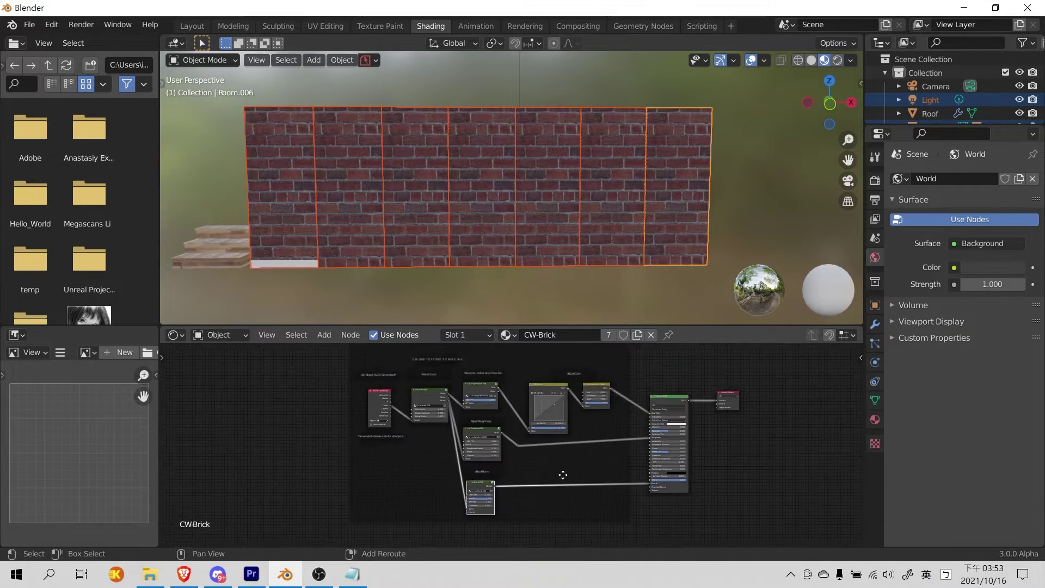
scroll(585, 419, up, 12)
shift+middle_drag(585, 418, 857, 473)
scroll(616, 487, up, 5)
scroll(616, 487, down, 6)
scroll(477, 438, up, 6)
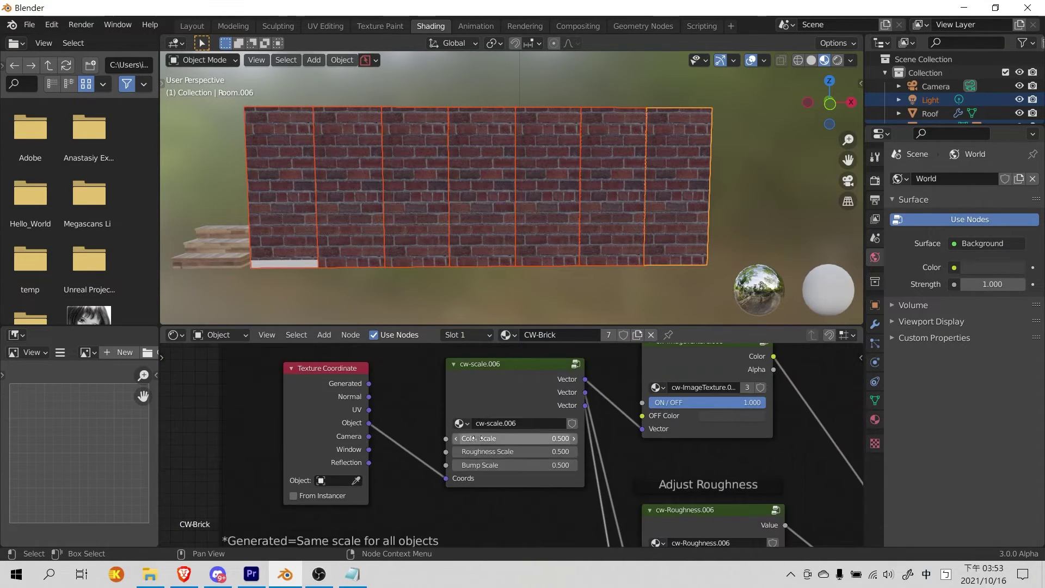
scroll(477, 438, up, 1)
drag(478, 438, 462, 452)
scroll(490, 245, up, 2)
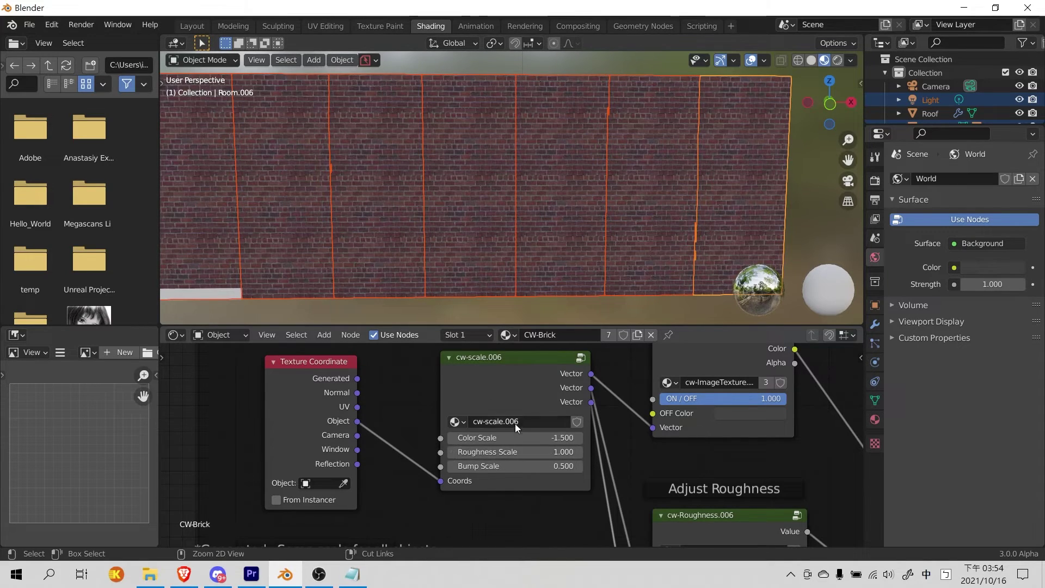
- Set the Hue to 0.000 in the CW-Brick material's Hue Saturation Value node
key(ctrl+s)
click(830, 444)
scroll(720, 457, down, 5)
shift+middle_drag(762, 463, 544, 408)
scroll(675, 463, down, 3)
shift+middle_drag(673, 471, 676, 527)
scroll(698, 428, up, 5)
shift+middle_drag(698, 428, 574, 449)
mouse_move(597, 415)
mouse_down()
mouse_move(637, 415)
mouse_move(574, 426)
mouse_move(618, 438)
mouse_move(604, 438)
mouse_move(612, 416)
mouse_move(589, 415)
mouse_up()
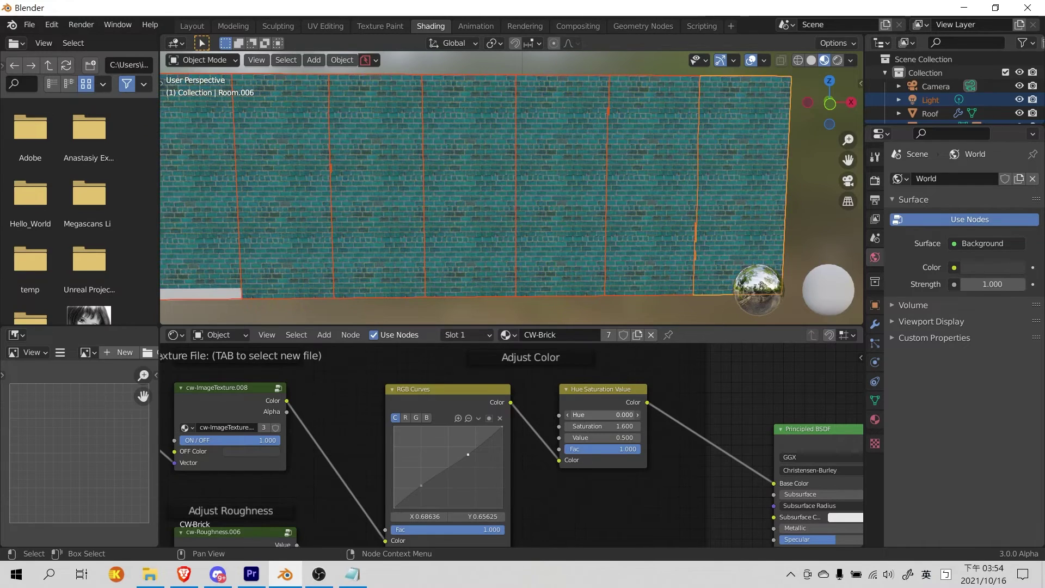
- Set the Hue to 0.400 in CW-Brick's Hue Saturation Value node and the Principled BSDF's Subsurface Color to purple
shift+middle_drag(672, 482, 518, 416)
click(706, 450)
click(740, 347)
drag(465, 349, 474, 349)
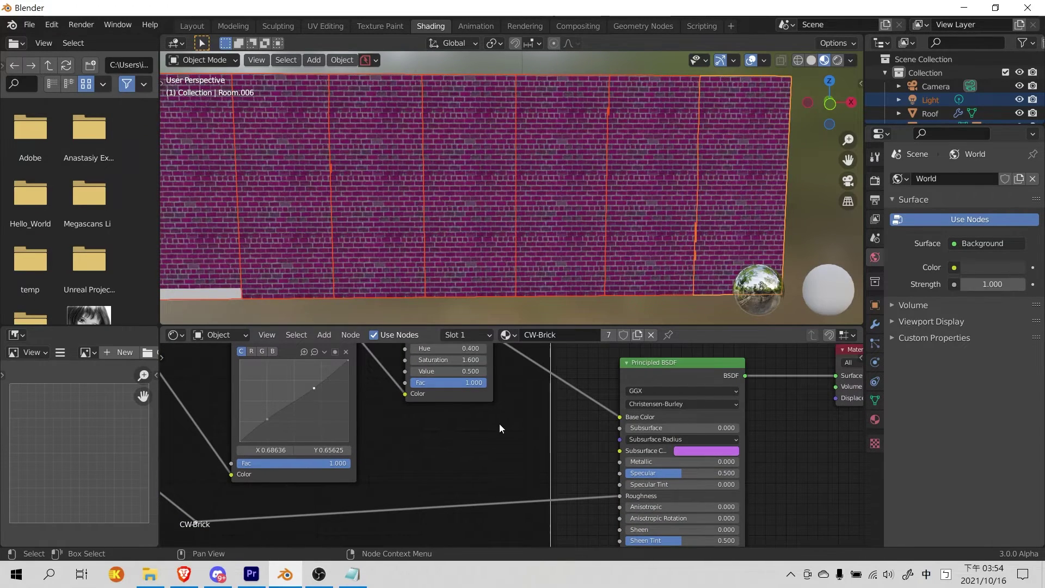
- Change the Subsurface Color of CW-Brick's Principled BSDF to a pale, desaturated green
middle_drag(742, 462, 548, 455)
click(512, 444)
click(520, 327)
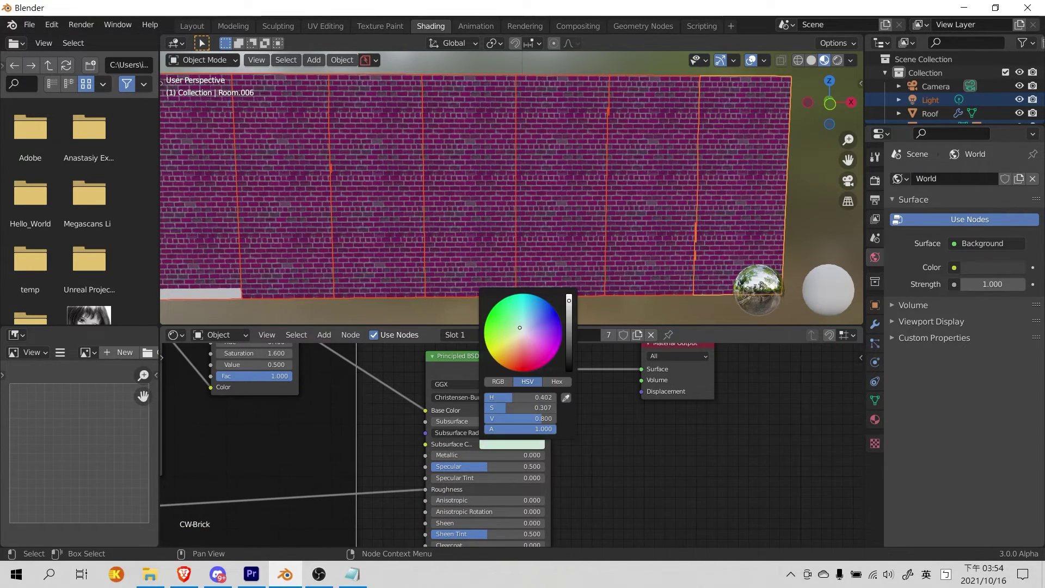
click(521, 336)
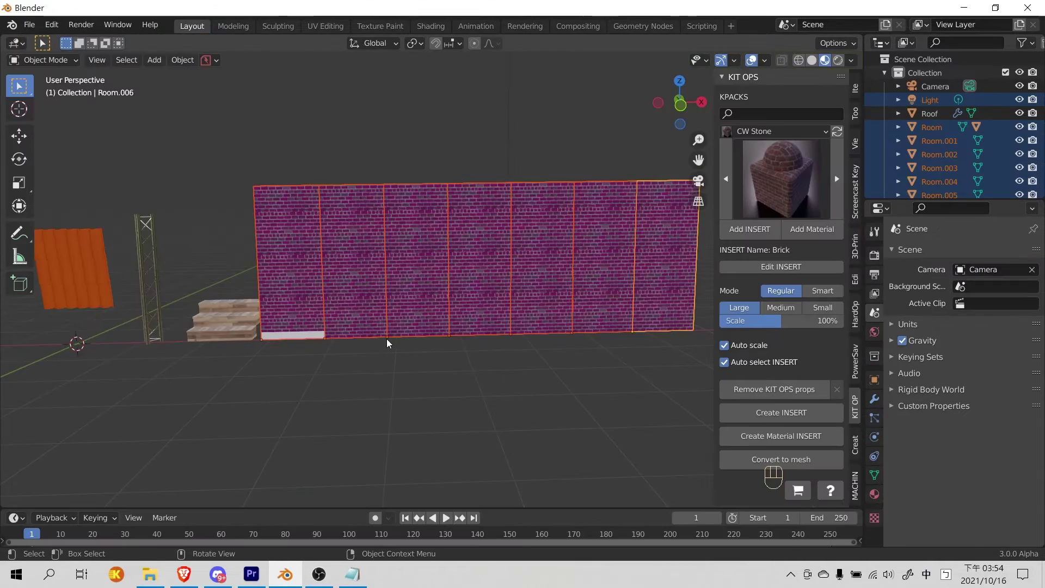
- Add the Ian_Steam folder as a KIT OPS file path named IAN Steam, refresh the KPACKs and save the preferences
scroll(389, 348, down, 3)
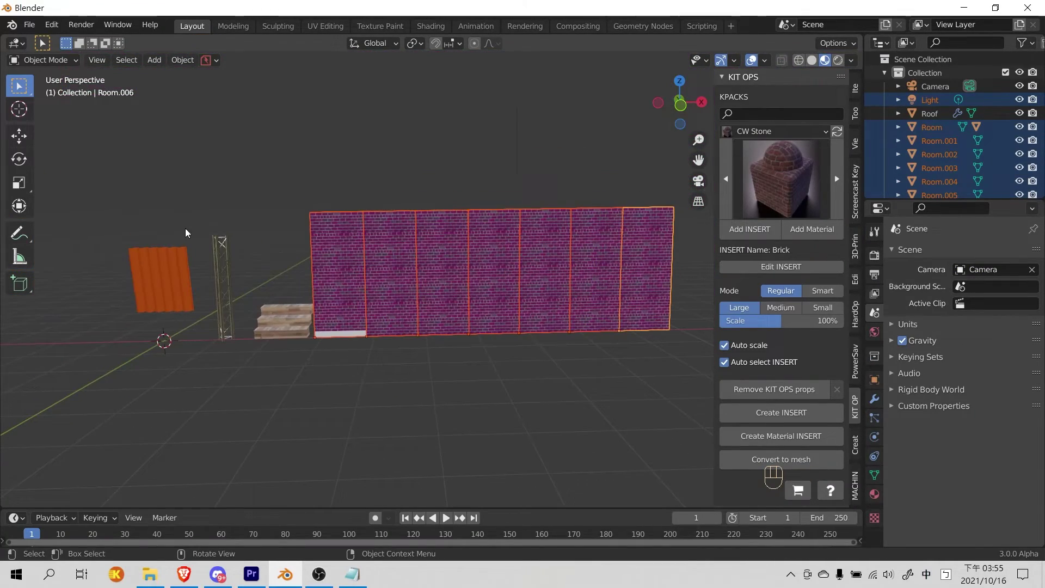
click(30, 24)
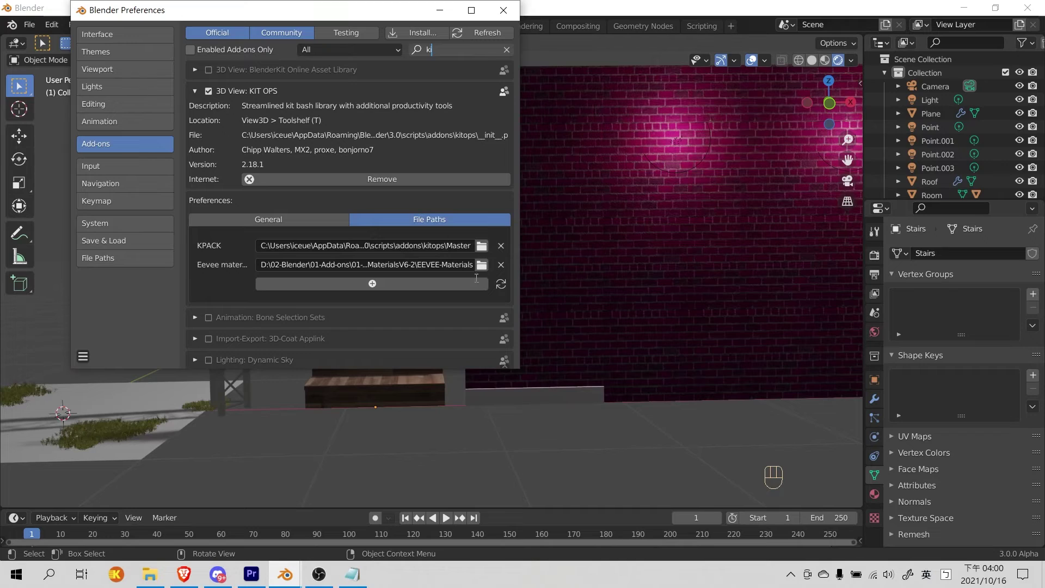
click(368, 287)
click(372, 285)
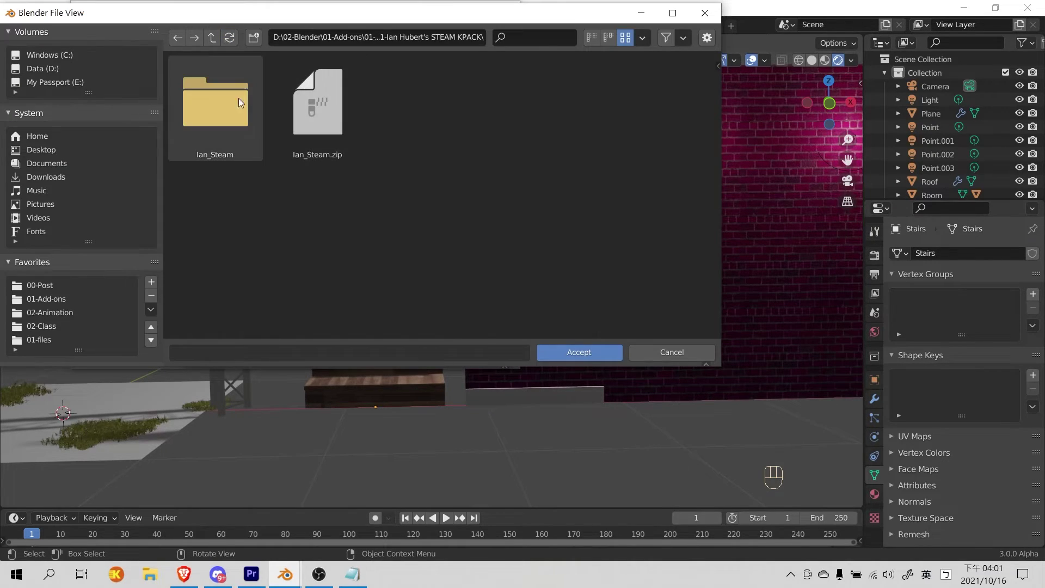
double_click(240, 103)
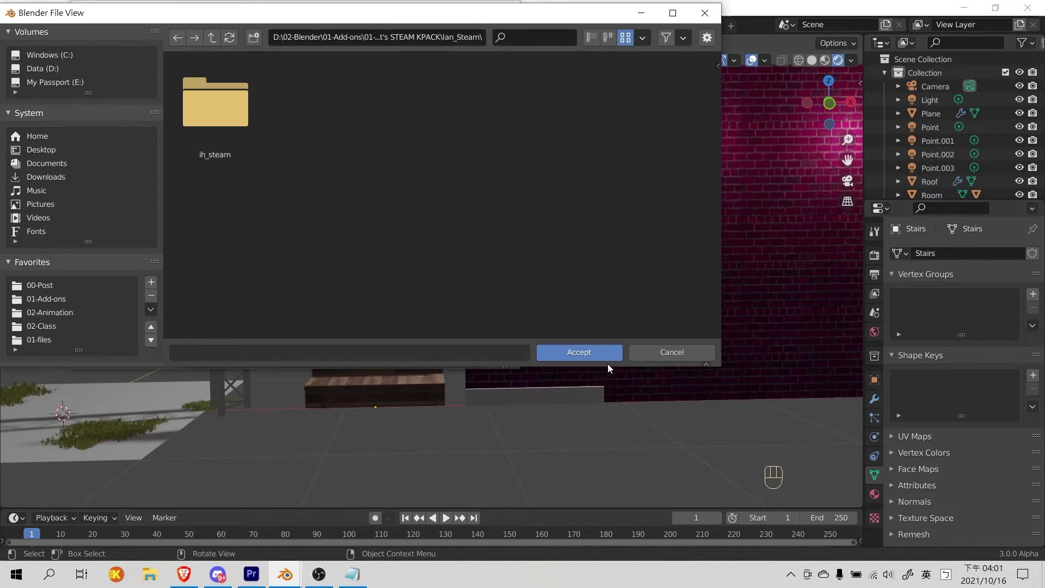
click(578, 353)
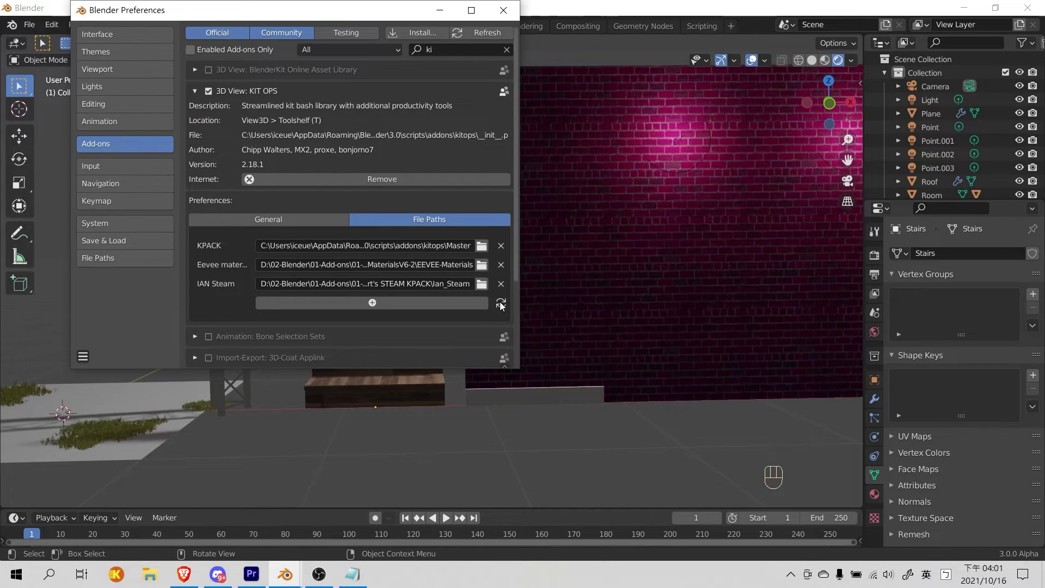
click(82, 357)
click(109, 340)
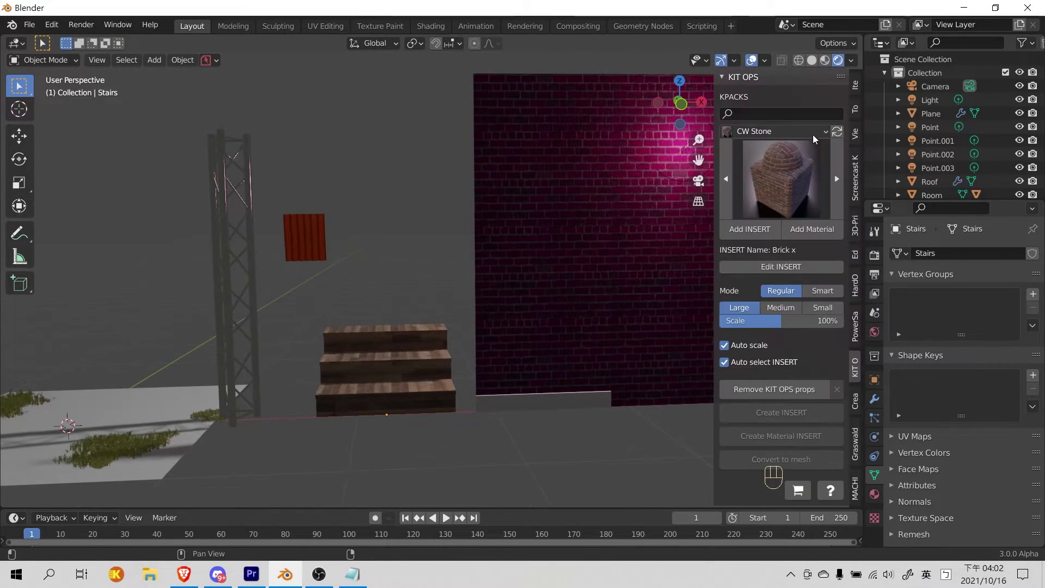
- Insert the Angled whispy steam asset from the IH Steam KPACK at the 3D cursor above the mossy plane
click(827, 134)
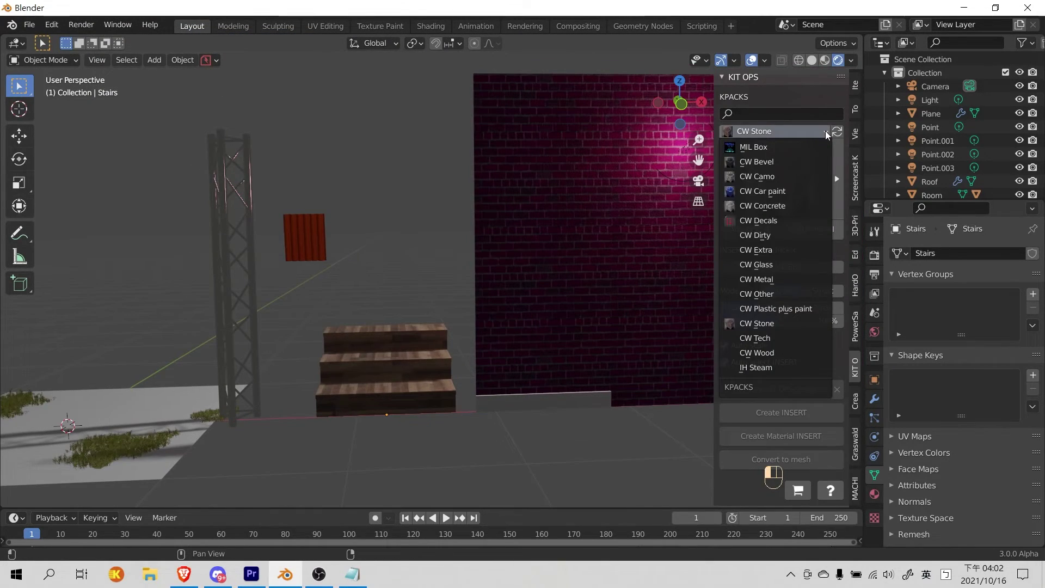
click(760, 368)
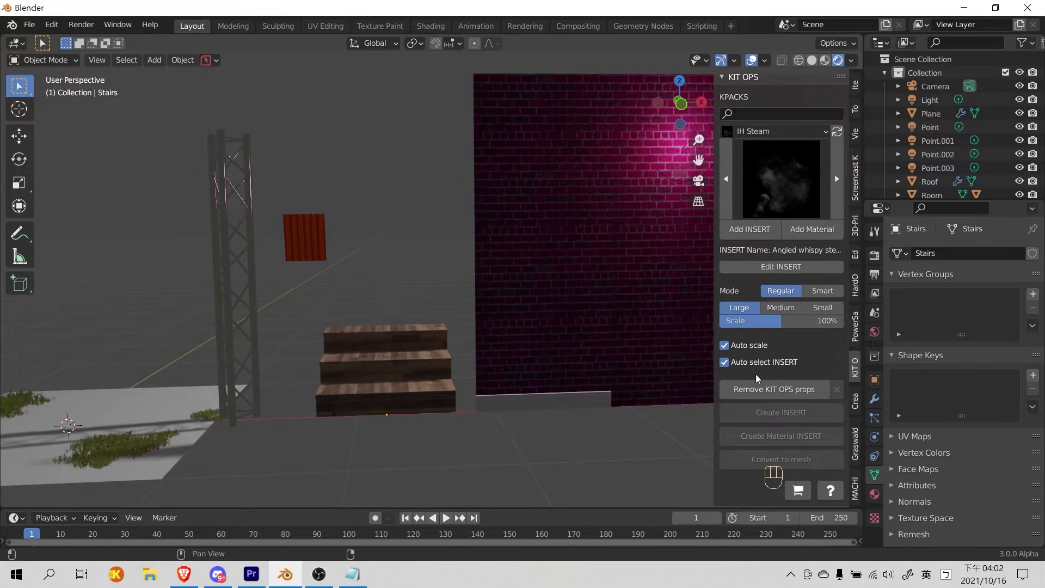
shift+middle_drag(355, 349, 358, 318)
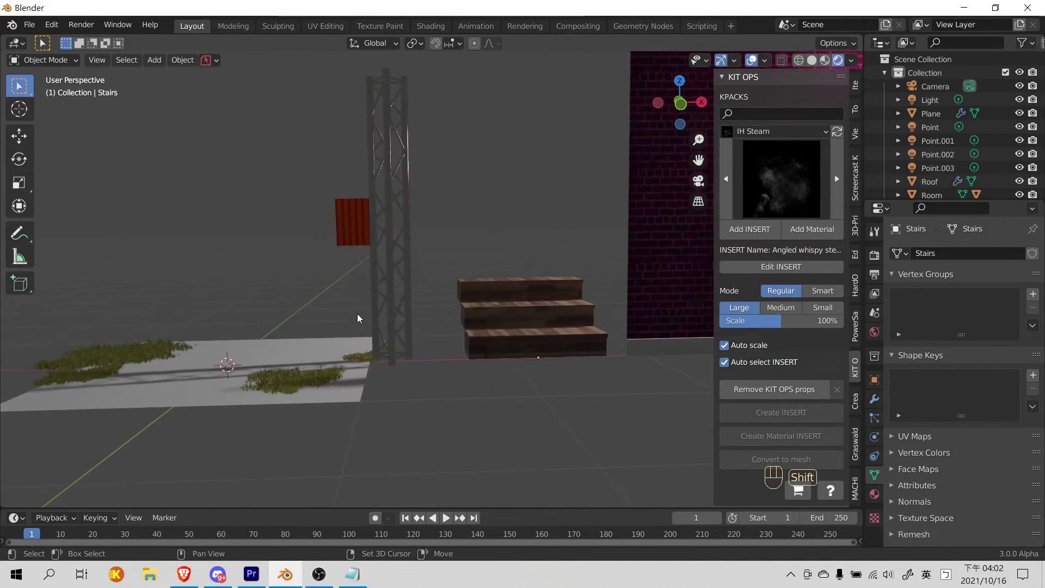
click(749, 229)
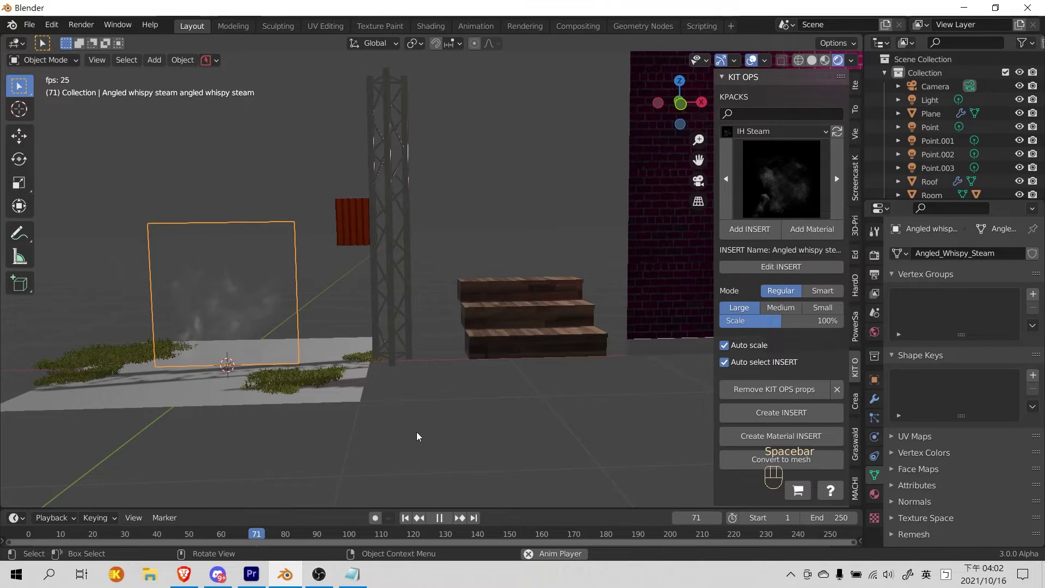
- Play the animation to preview the steam, with the mossy ground plane selected instead of the steam object
key(space)
key(ctrl+s)
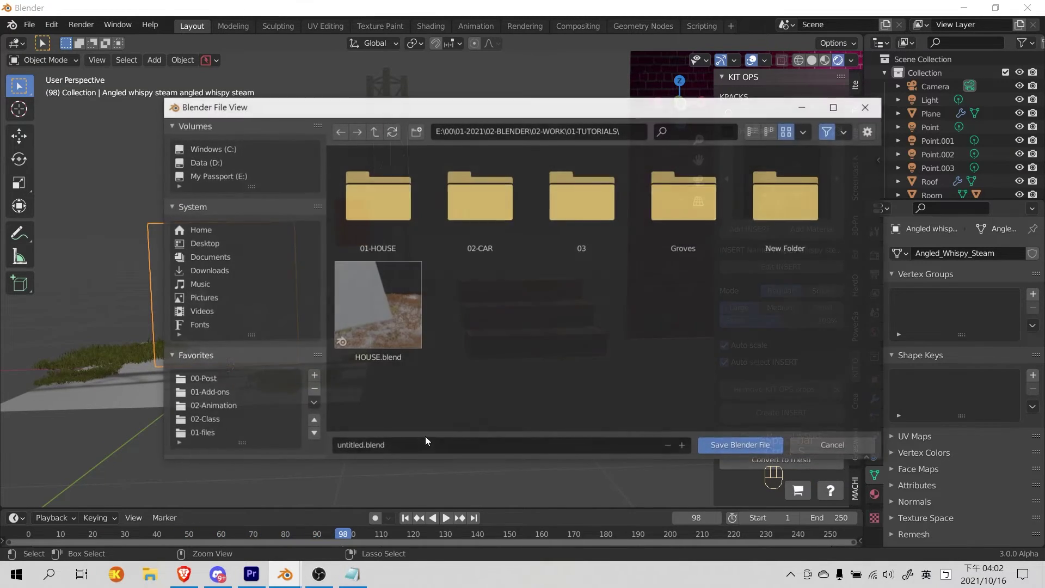
click(834, 445)
middle_drag(343, 412, 487, 408)
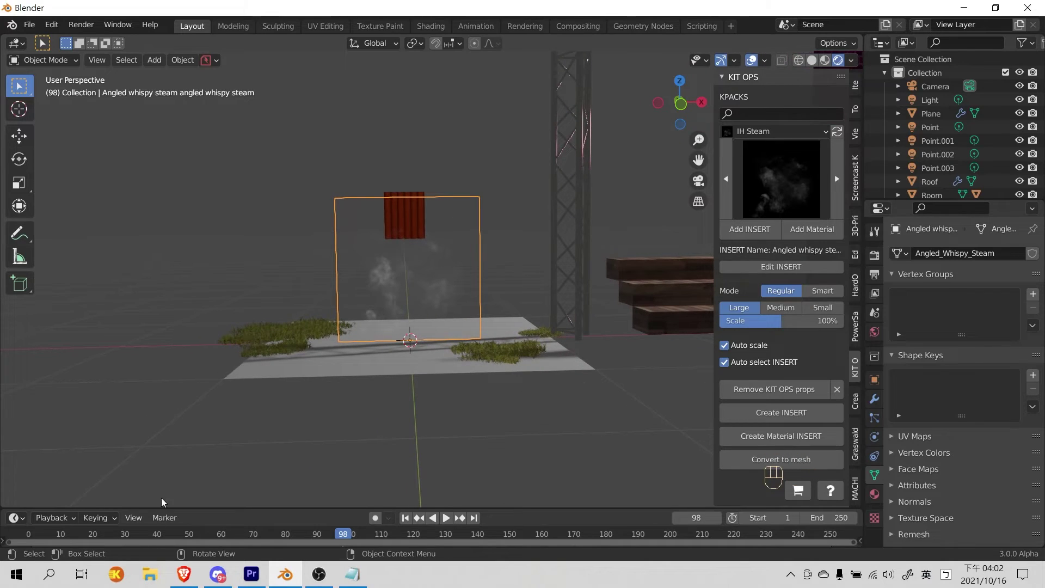
click(311, 377)
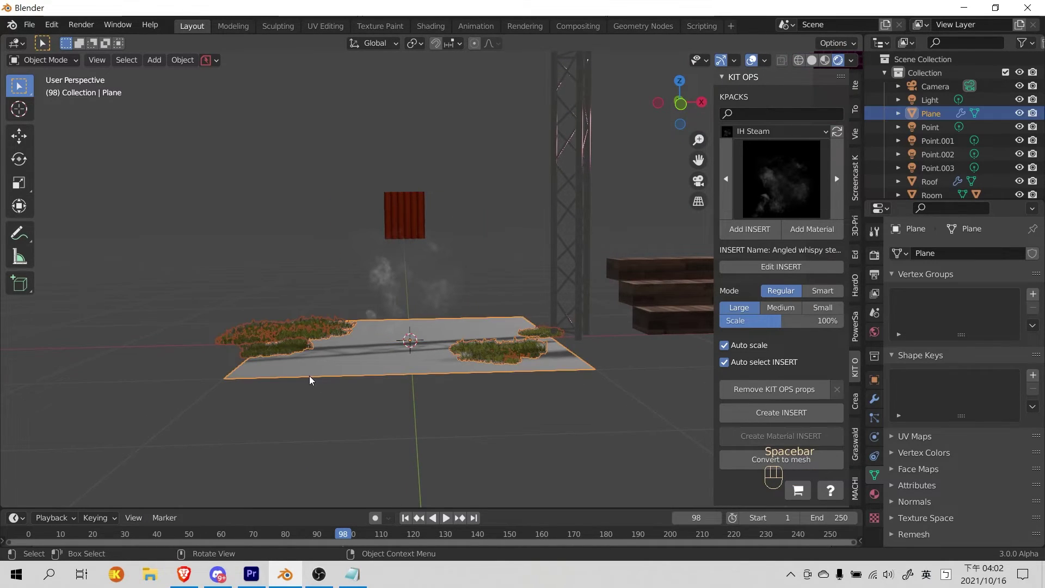
key(space)
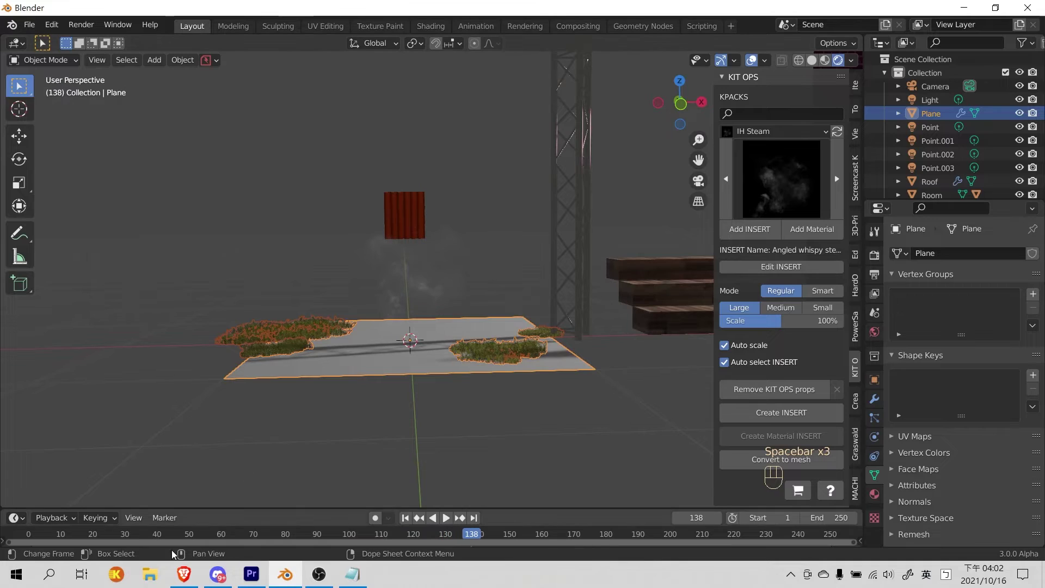
- Install the Physical Starlight and Atmosphere add-on in the preferences
shift+middle_drag(519, 381, 412, 371)
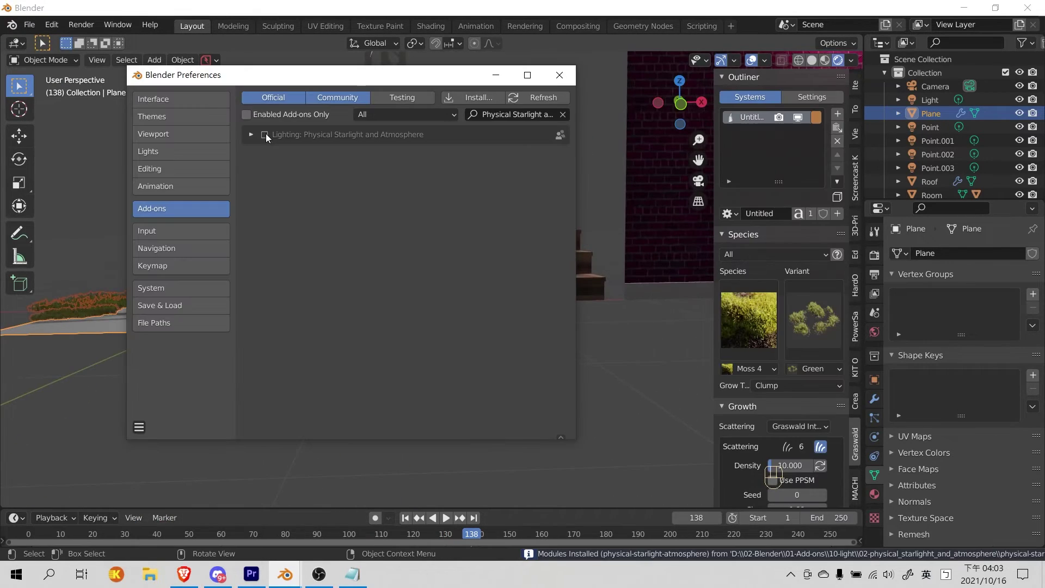
click(462, 96)
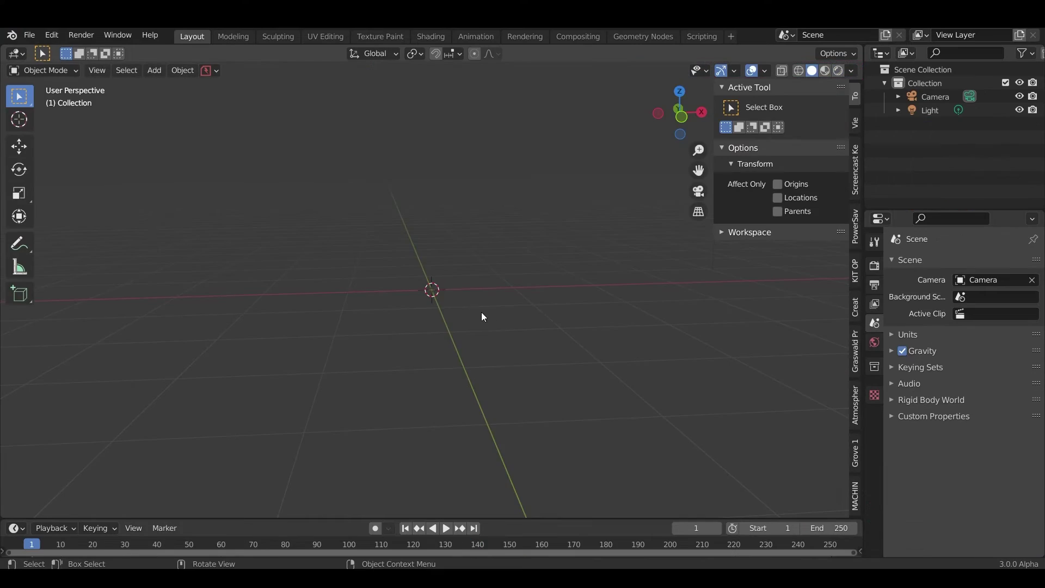
- Add a plane mesh at the world origin of the empty scene
key(shift+a)
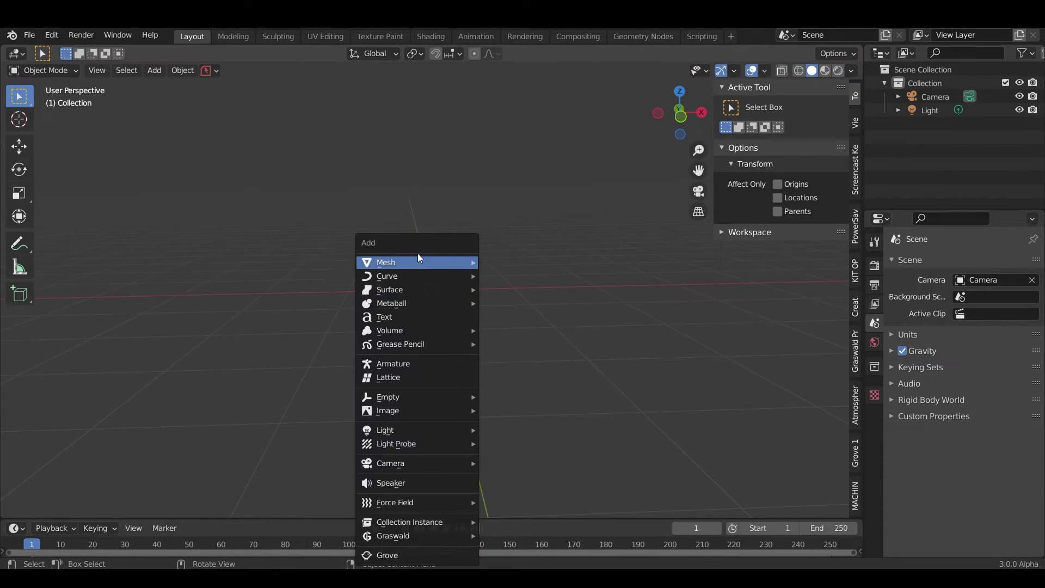
mouse_move(458, 259)
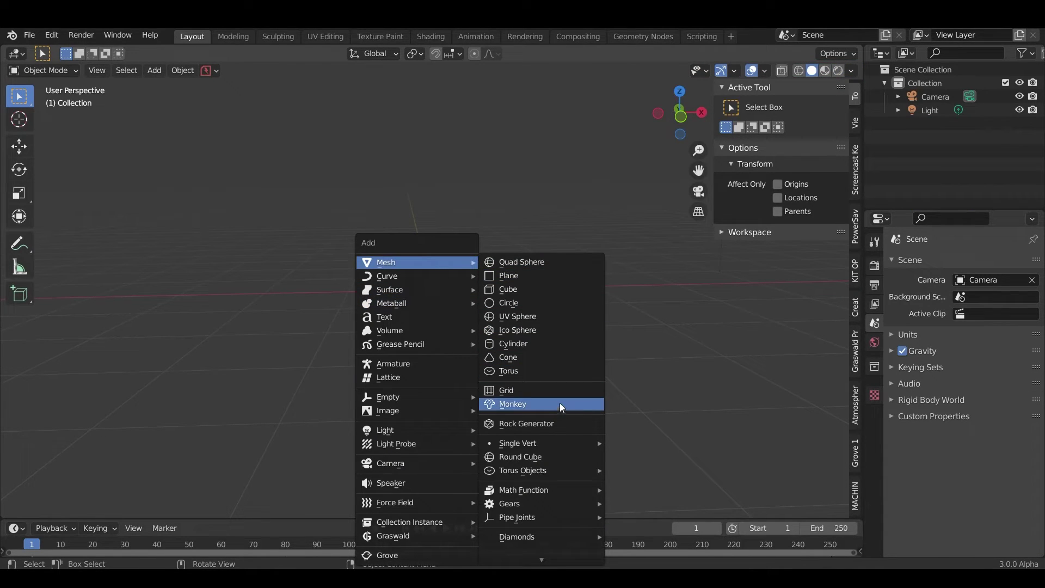
mouse_move(538, 475)
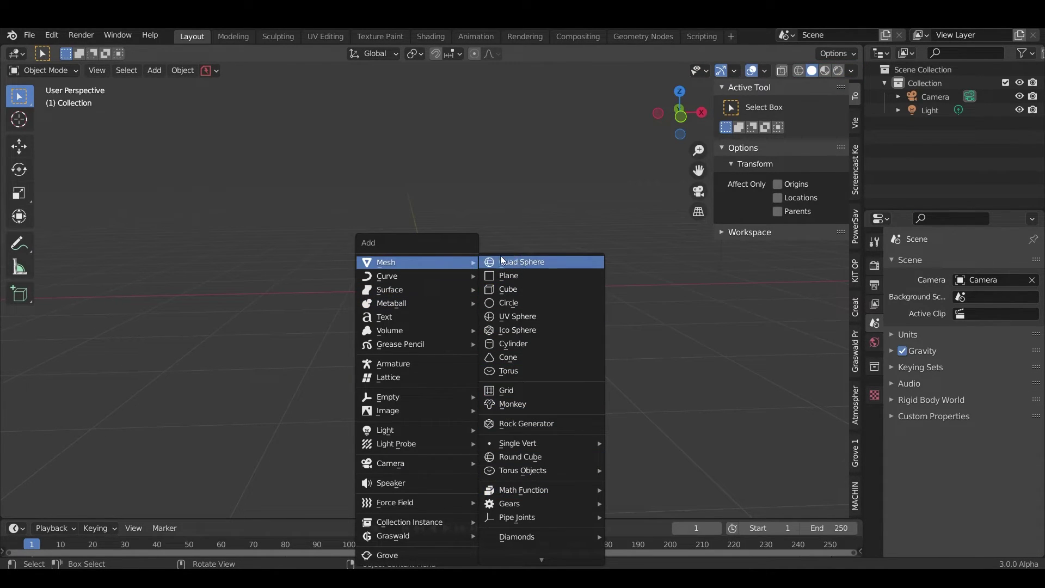
click(532, 277)
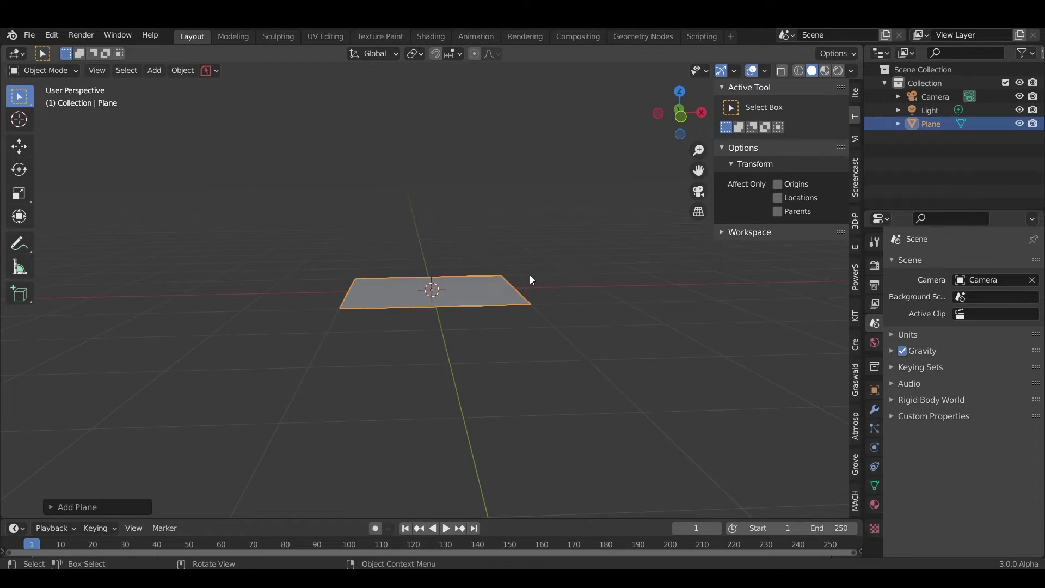
- Enable Physical Atmosphere with the Earth preset and inspect the rendered sky around the plane
click(856, 466)
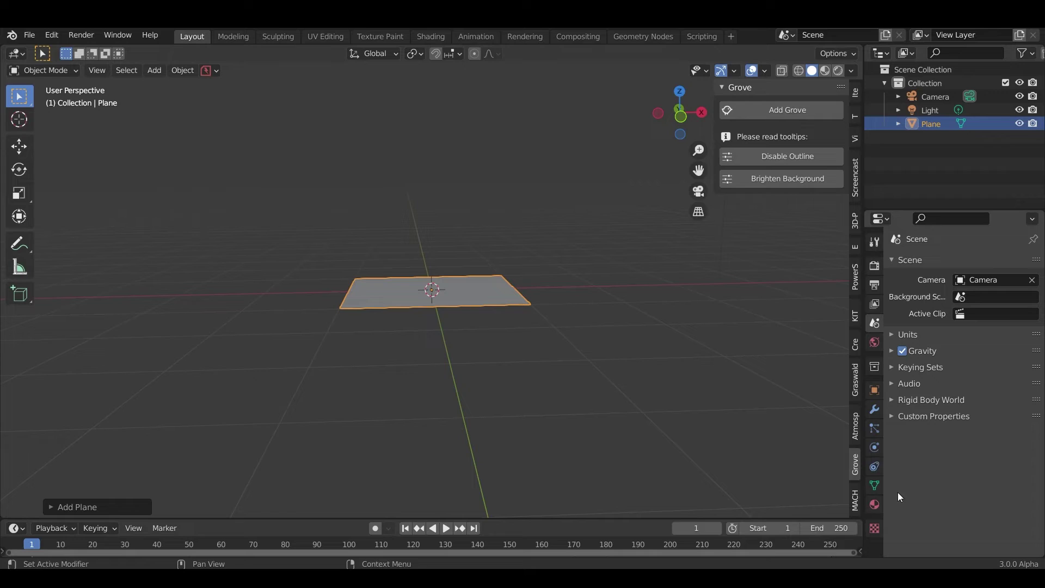
click(856, 430)
click(732, 88)
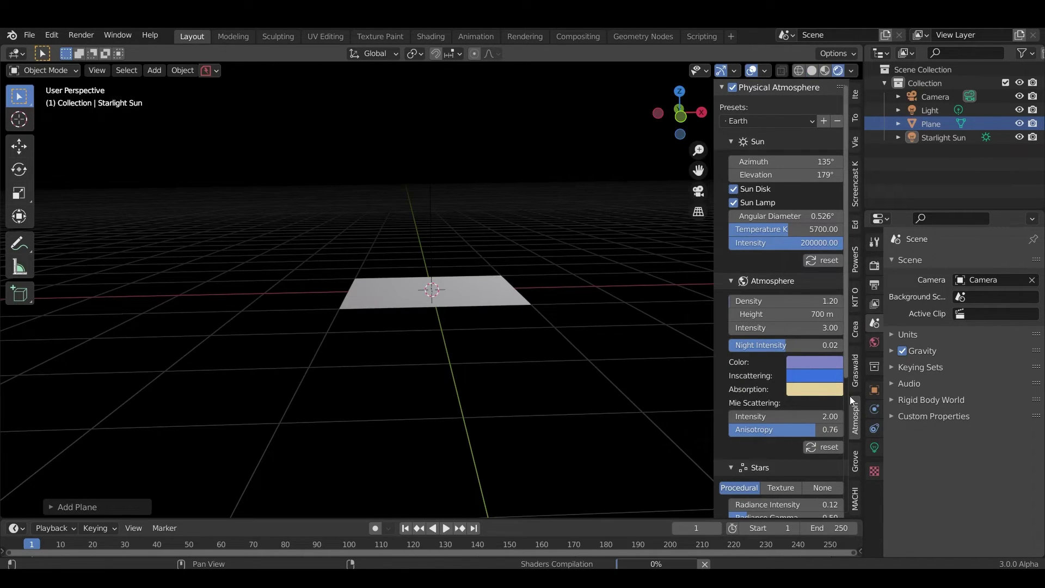
mouse_move(515, 276)
middle_down()
mouse_move(498, 266)
mouse_move(508, 266)
middle_up()
scroll(513, 268, down, 5)
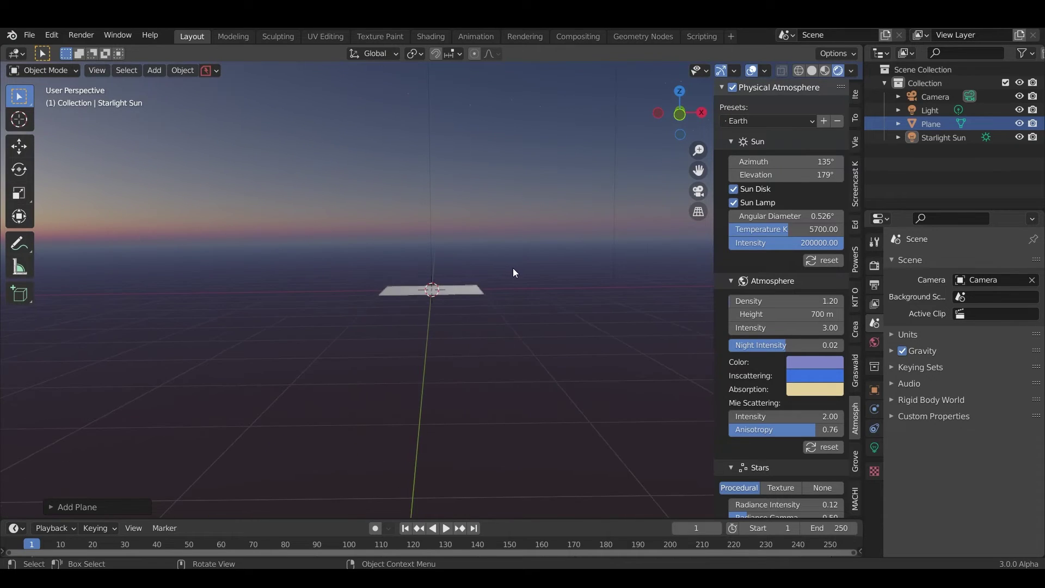
scroll(511, 245, down, 3)
scroll(511, 243, up, 5)
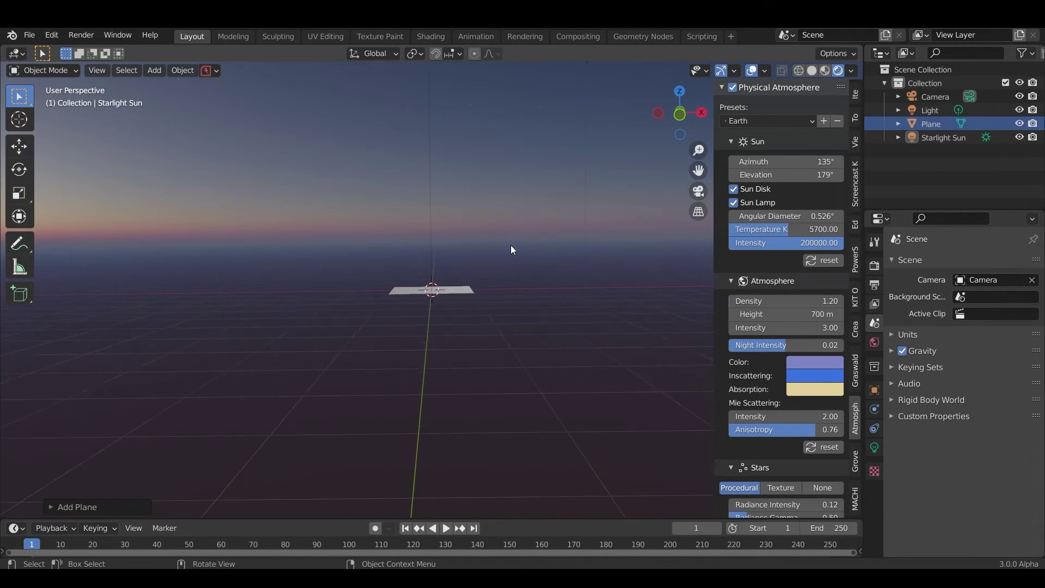
mouse_move(532, 250)
middle_down()
mouse_move(532, 231)
mouse_move(528, 246)
middle_up()
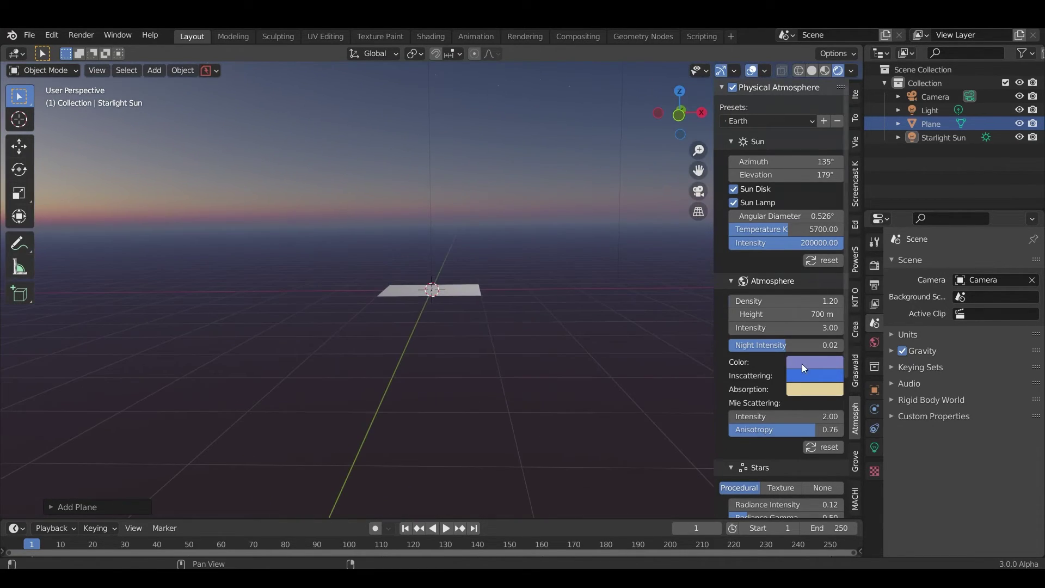
- Change the Physical Atmosphere's Color to a pinkish purple and adjust its Absorption color through violet to a light cyan
click(814, 363)
click(860, 237)
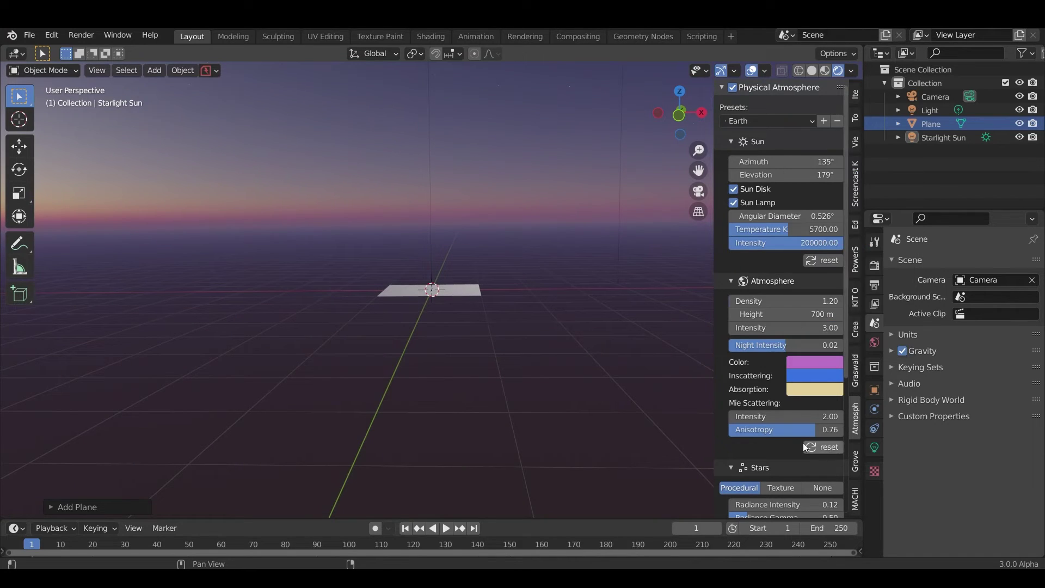
click(828, 389)
drag(848, 277, 842, 262)
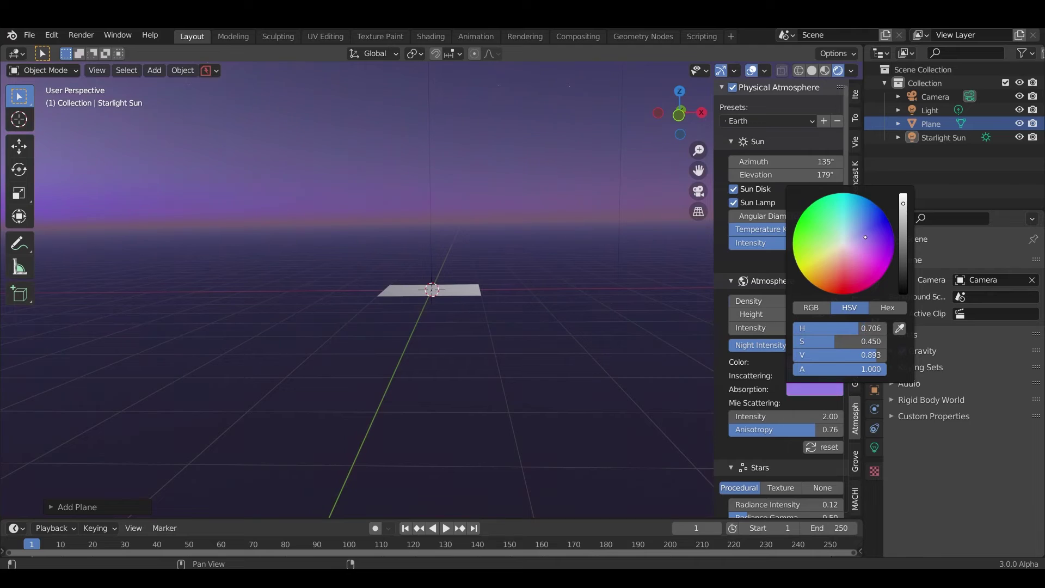
drag(866, 237, 844, 218)
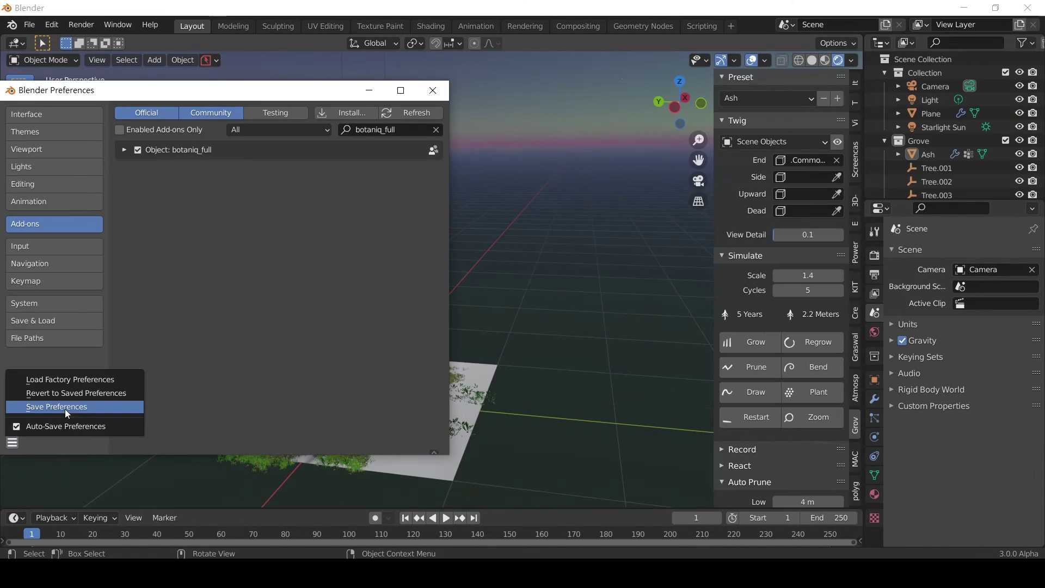
- Save the preferences with the botaniq_full add-on enabled and close the preferences window
click(80, 407)
drag(414, 82, 490, 79)
click(518, 84)
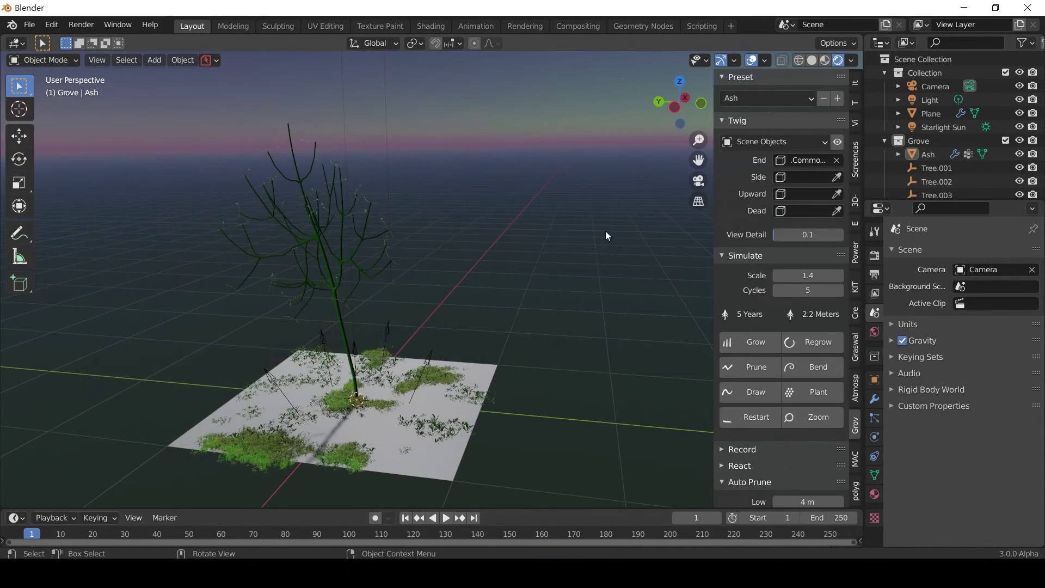
- Examine botaniq's Spawn Asset options and the coniferous White Fir preview for the selected ground plane
click(855, 490)
click(771, 119)
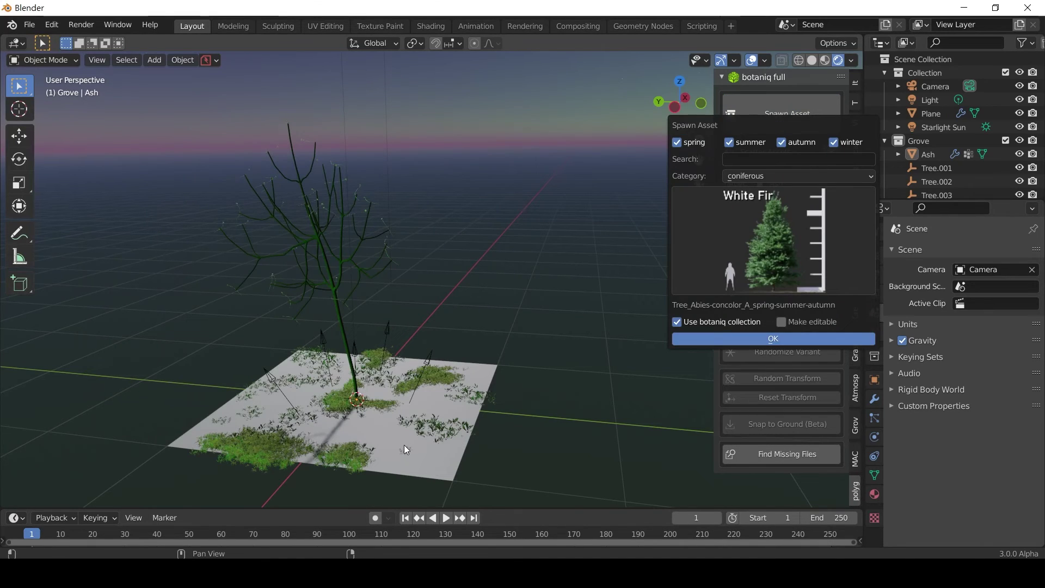
click(407, 428)
click(389, 441)
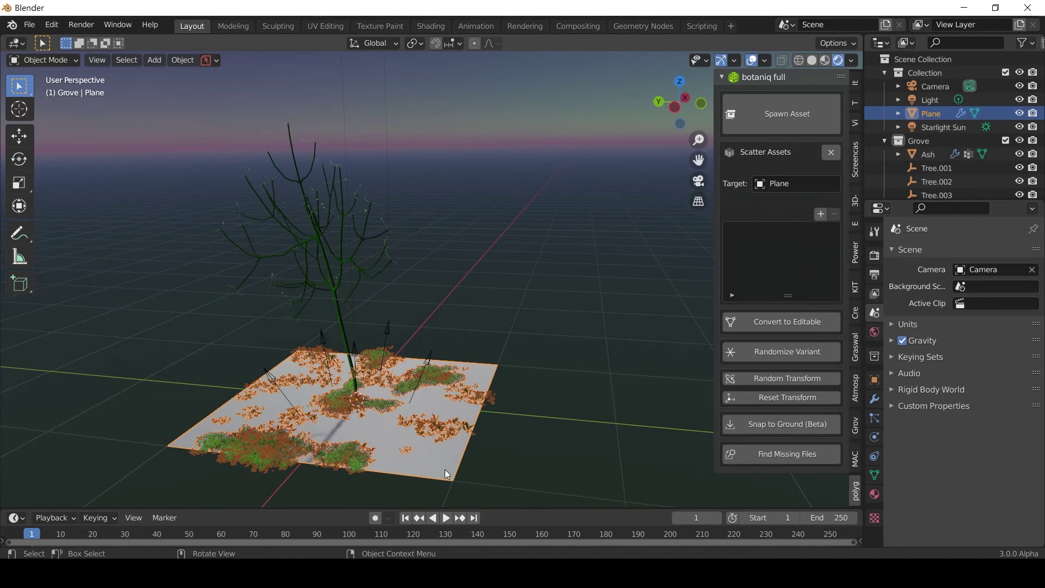
click(794, 112)
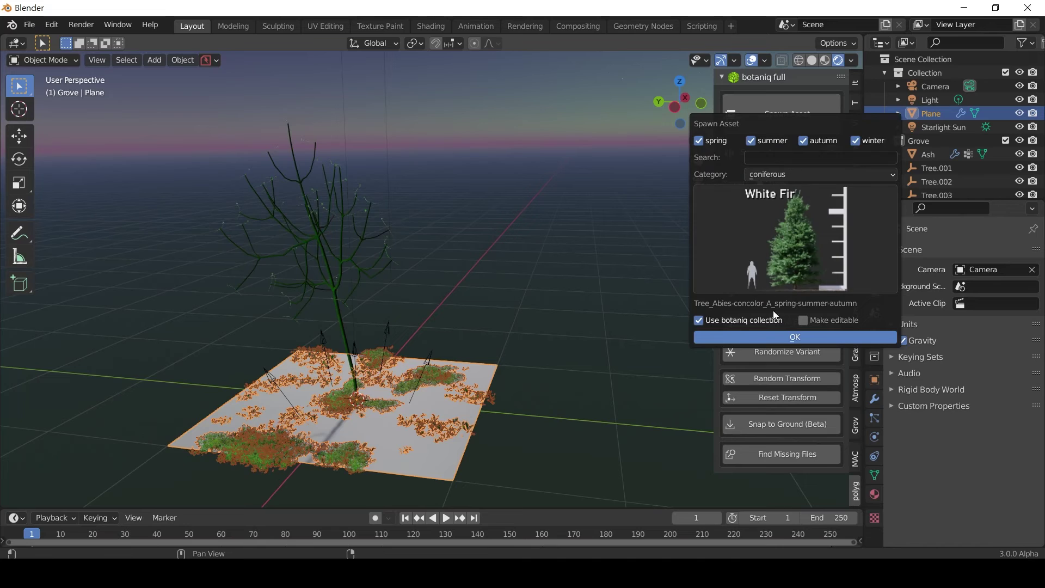
click(819, 248)
click(429, 351)
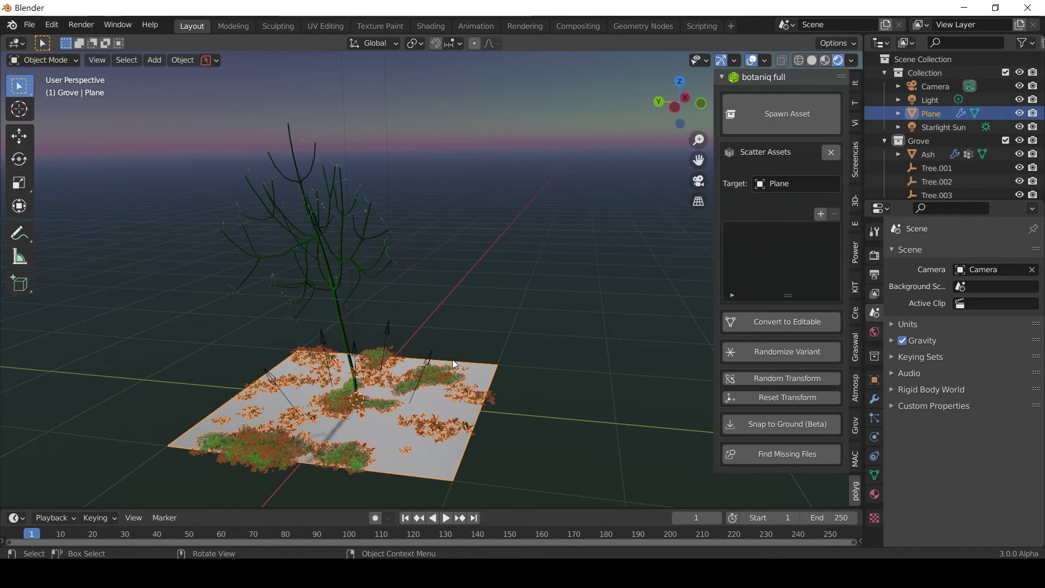
- Scale up the ground plane together with its scattered vegetation
middle_drag(453, 361, 357, 251)
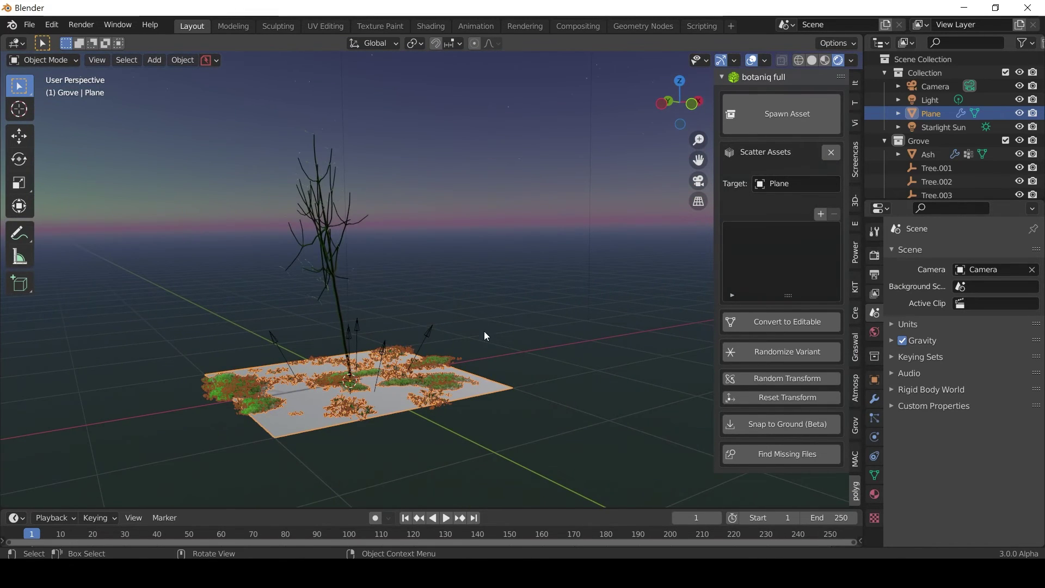
key(s)
click(524, 430)
- Move the Ash tree from the middle of the enlarged plane to near its corner
middle_drag(523, 430, 379, 299)
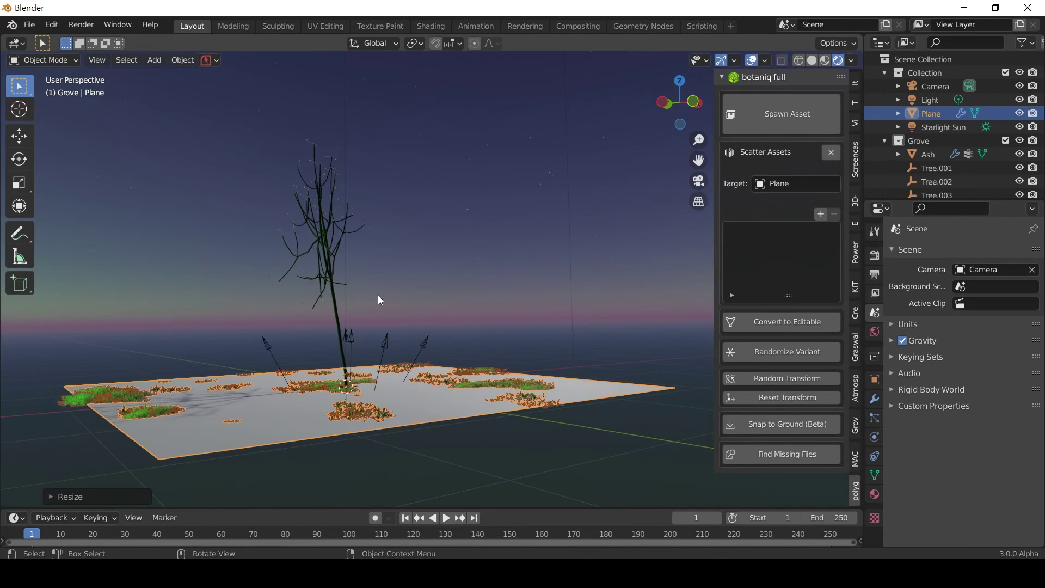
click(334, 303)
key(g)
click(347, 420)
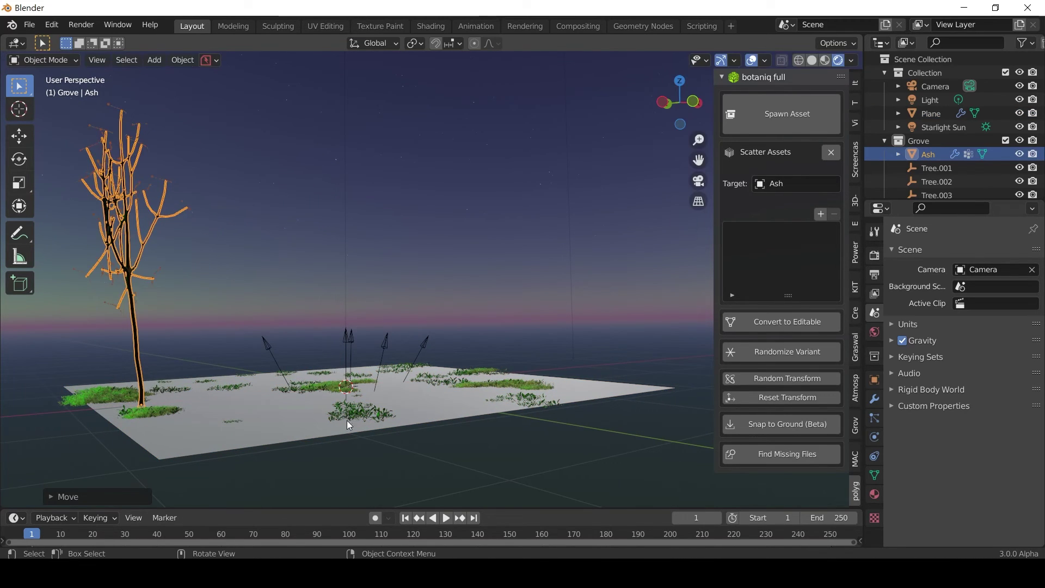
- Spawn the coniferous White Fir from botaniq at the plane's center and scale it down to less than half size
click(427, 409)
click(778, 111)
click(778, 328)
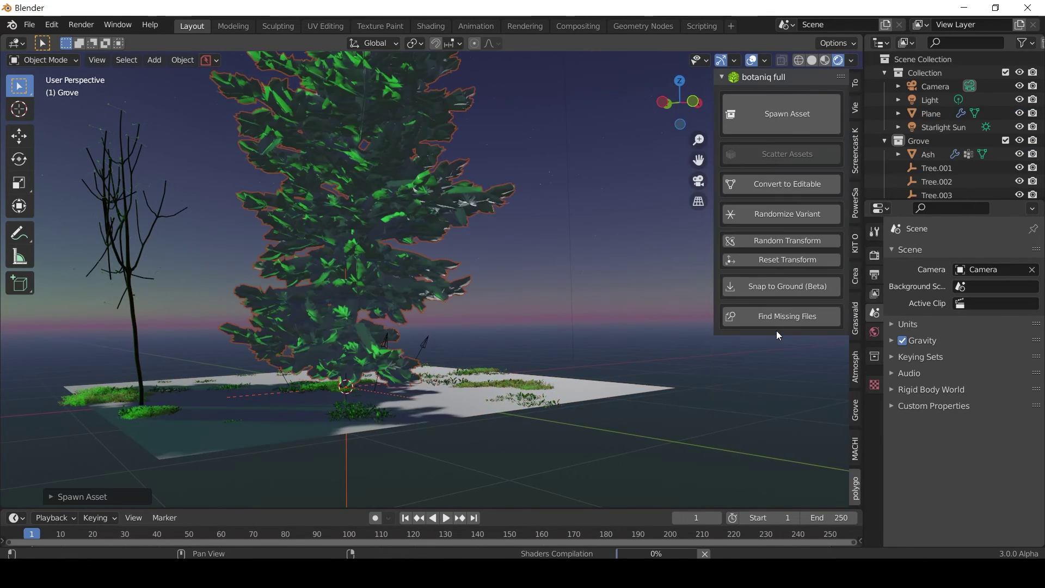
scroll(534, 309, down, 4)
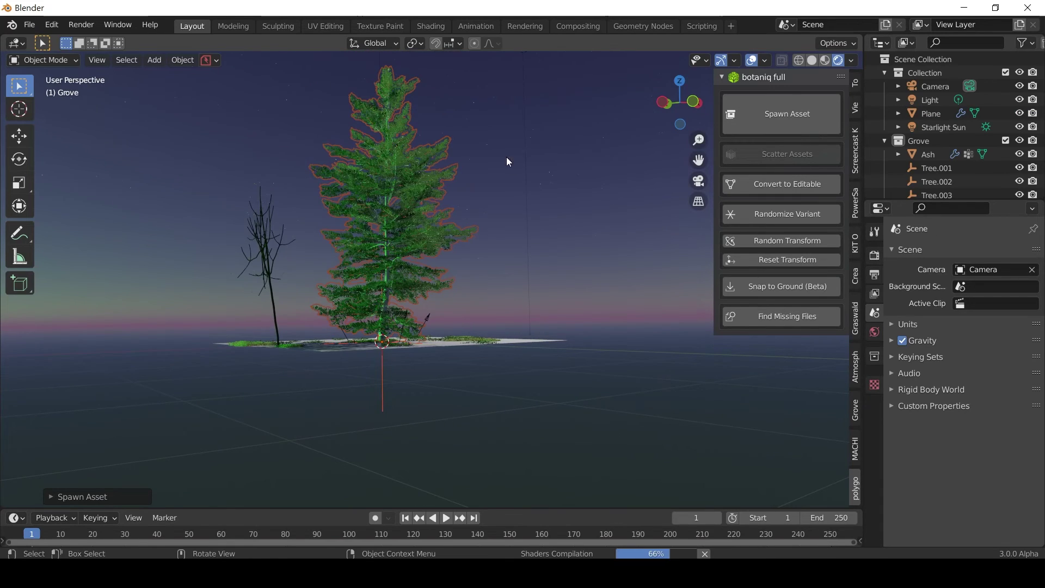
key(s)
click(447, 272)
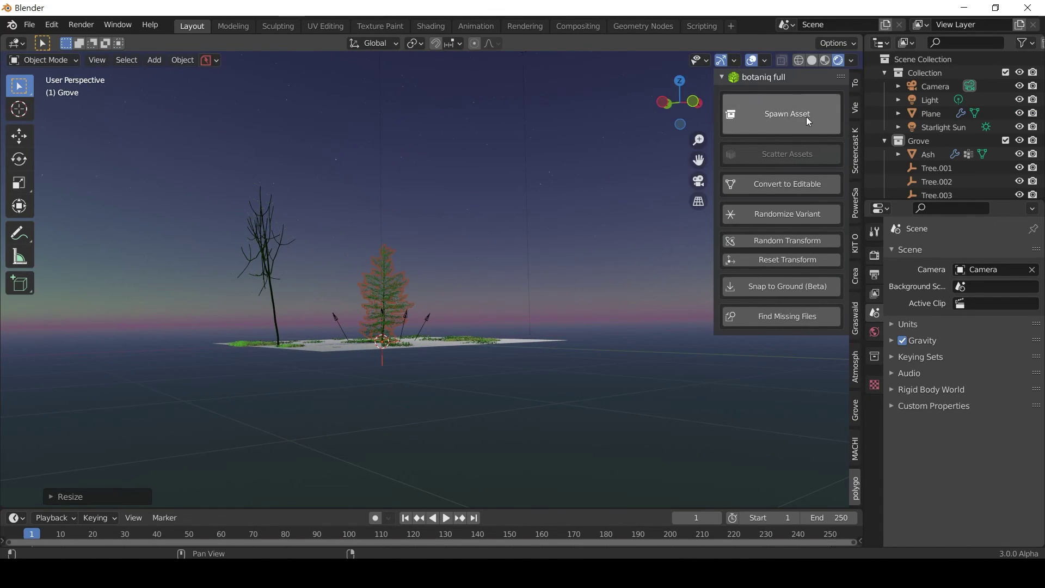
- Spawn the Flower_Bellflower_F_spring-summer asset from botaniq's flowers category
click(805, 117)
click(784, 213)
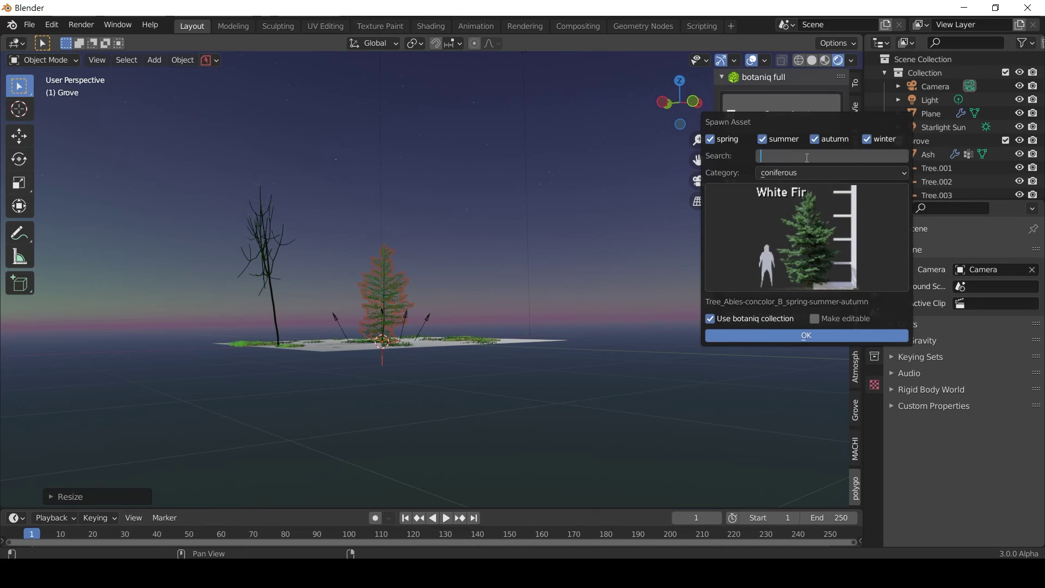
click(811, 173)
click(805, 221)
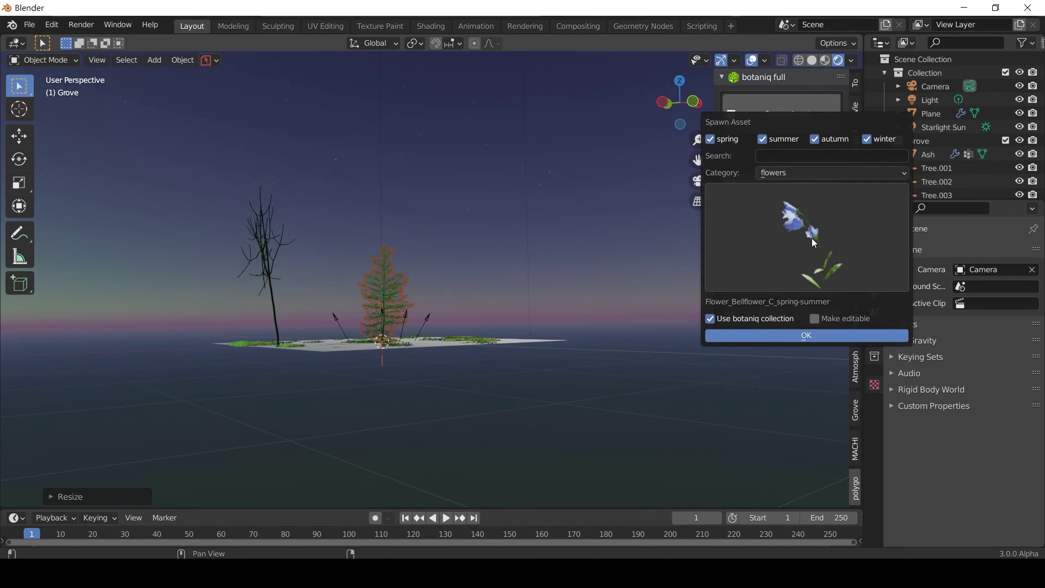
click(812, 237)
click(598, 327)
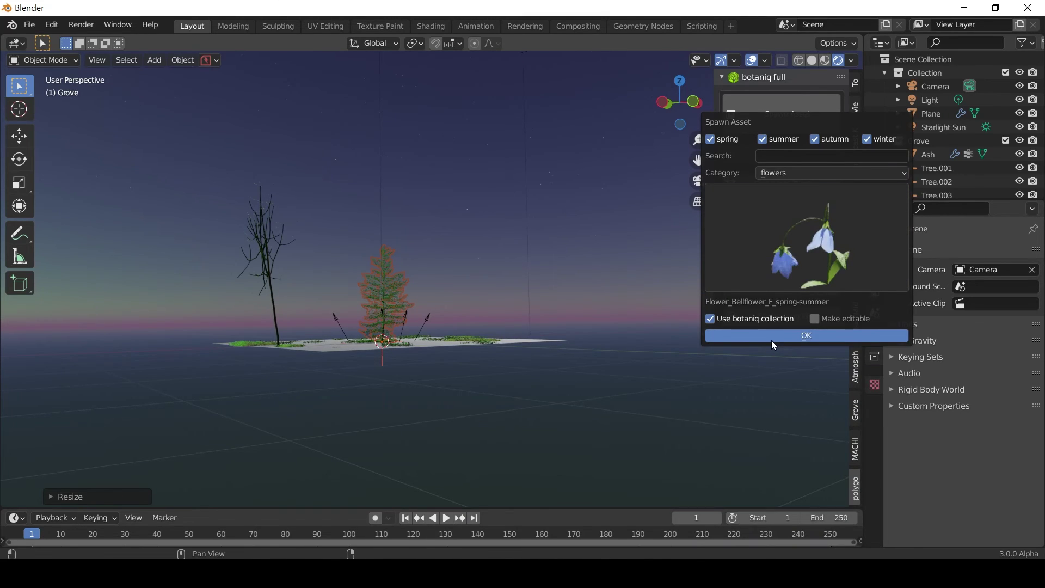
click(772, 341)
- Move the spawned bellflower along the global X axis, clear of the fir's trunk
scroll(355, 363, up, 5)
middle_drag(397, 377, 457, 361)
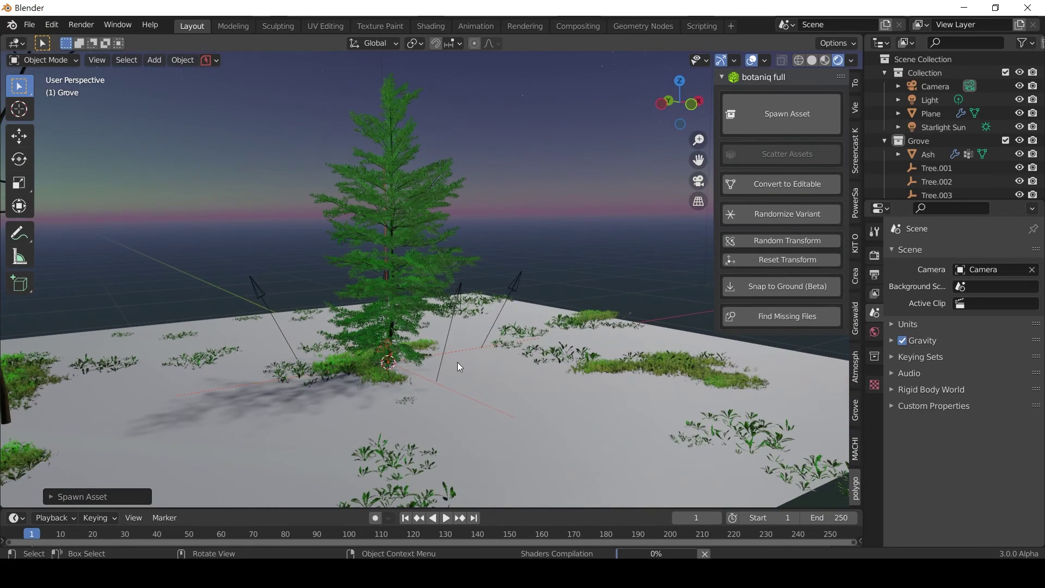
key(s)
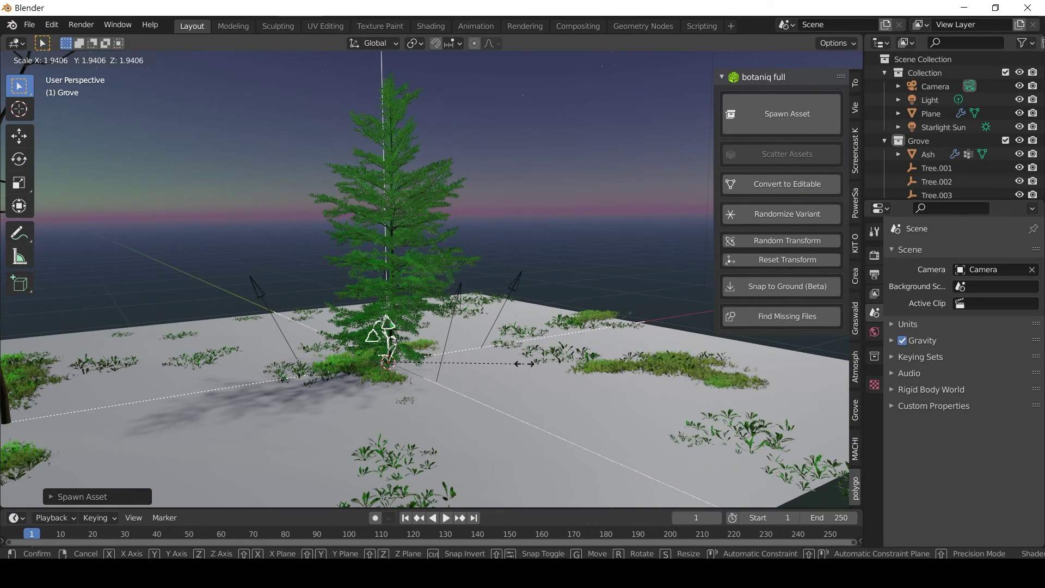
right_click(524, 363)
key(g)
key(x)
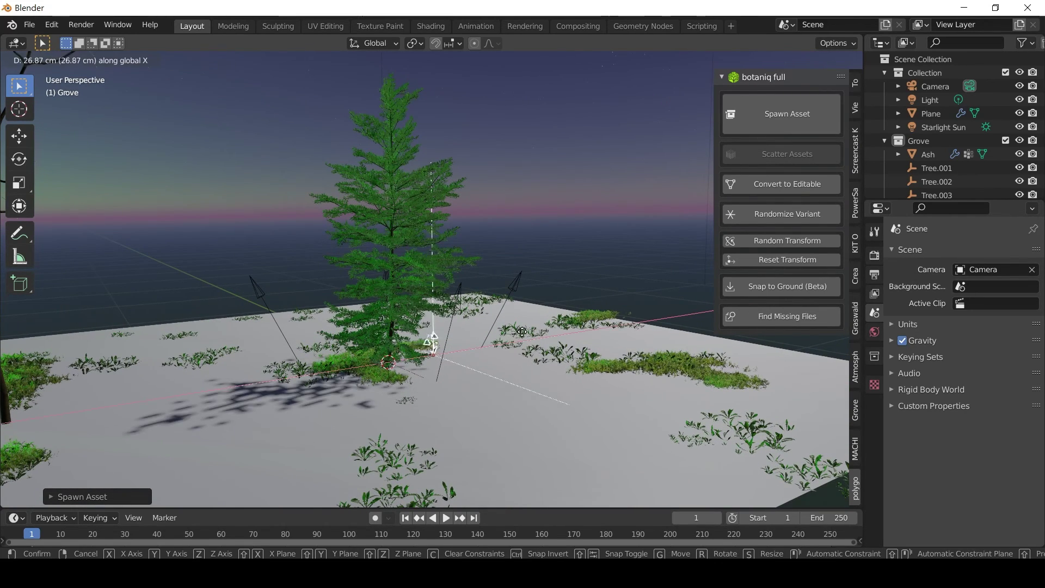
click(547, 342)
- Inspect the bellflower, the fir's branches and the surrounding ground vegetation up close
scroll(442, 364, up, 3)
middle_drag(442, 367, 427, 402)
click(491, 461)
middle_drag(492, 462, 477, 380)
scroll(479, 381, up, 4)
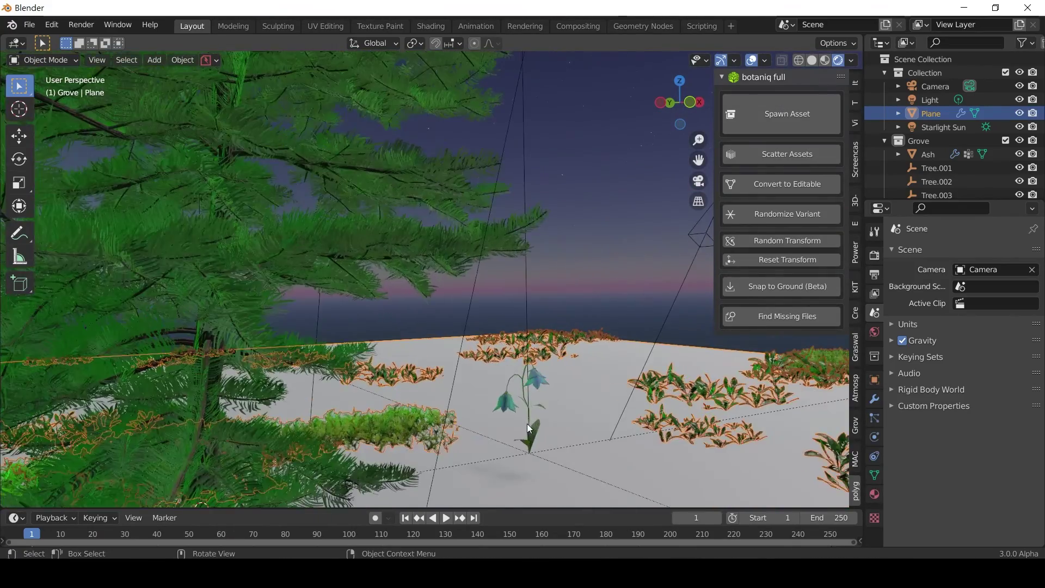
shift+middle_drag(527, 423, 427, 326)
scroll(435, 337, up, 4)
middle_drag(468, 394, 437, 385)
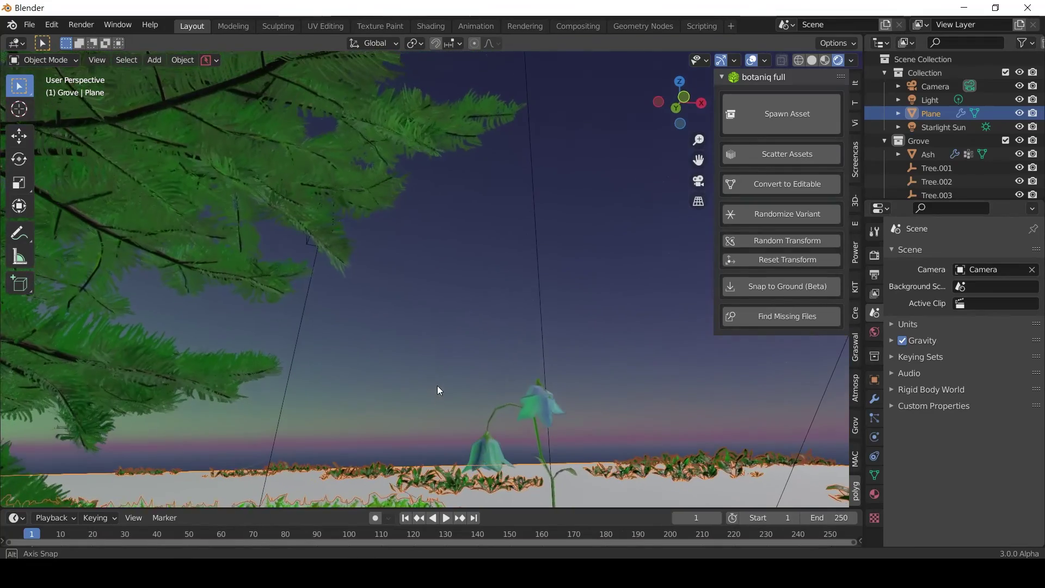
click(437, 386)
middle_drag(576, 468, 581, 471)
scroll(566, 468, down, 5)
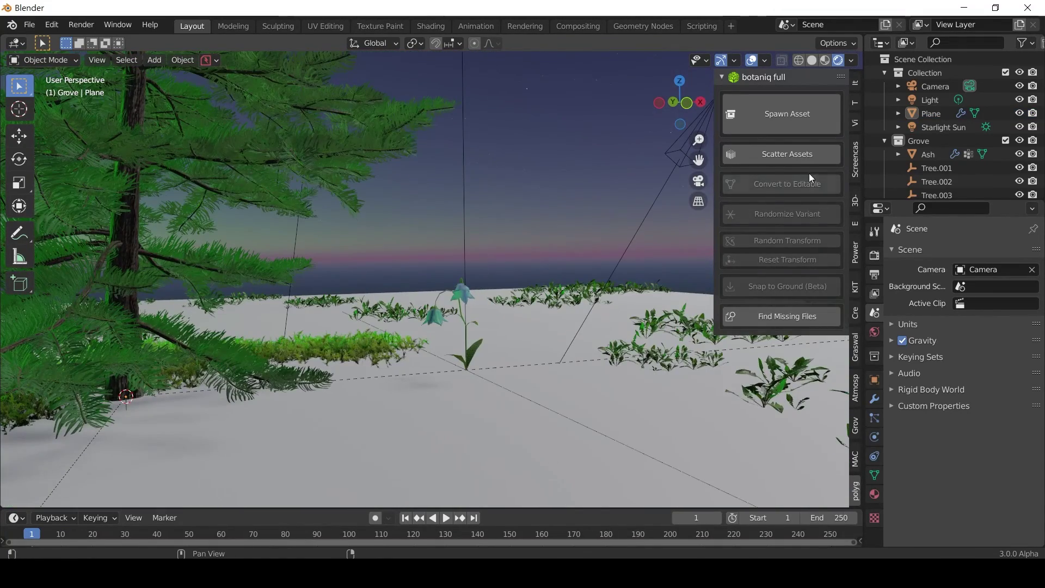
- Browse botaniq's spawnable assets in the misc, pots, shrubs and succulents categories
click(786, 114)
click(781, 166)
click(769, 237)
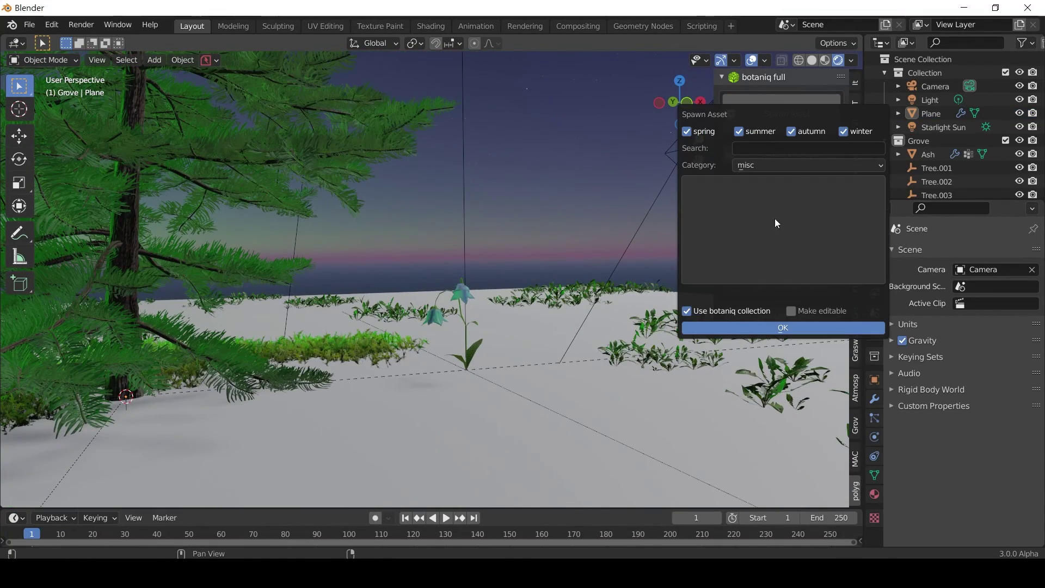
click(792, 164)
click(790, 269)
click(804, 257)
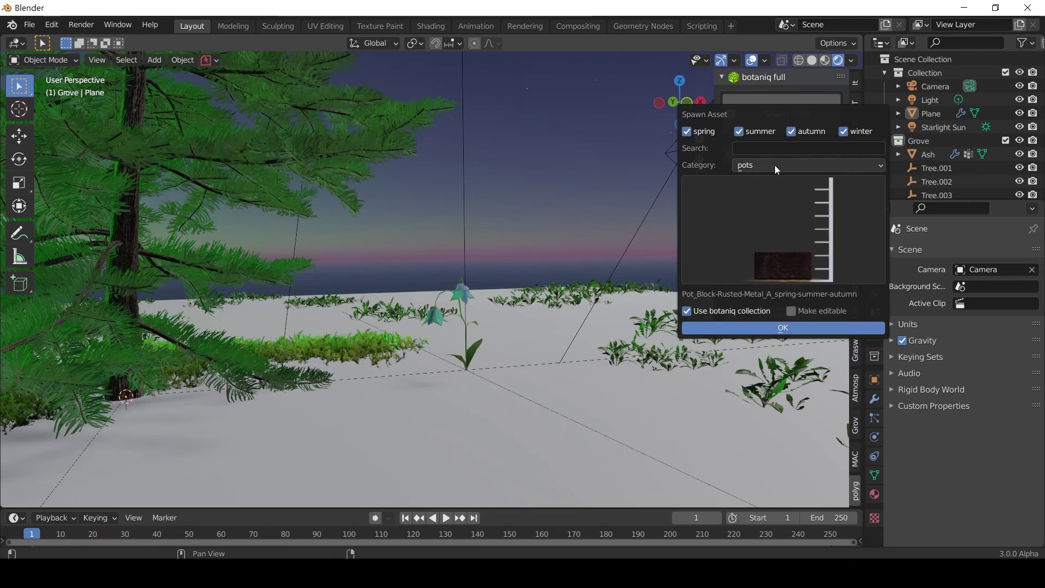
click(775, 165)
click(782, 283)
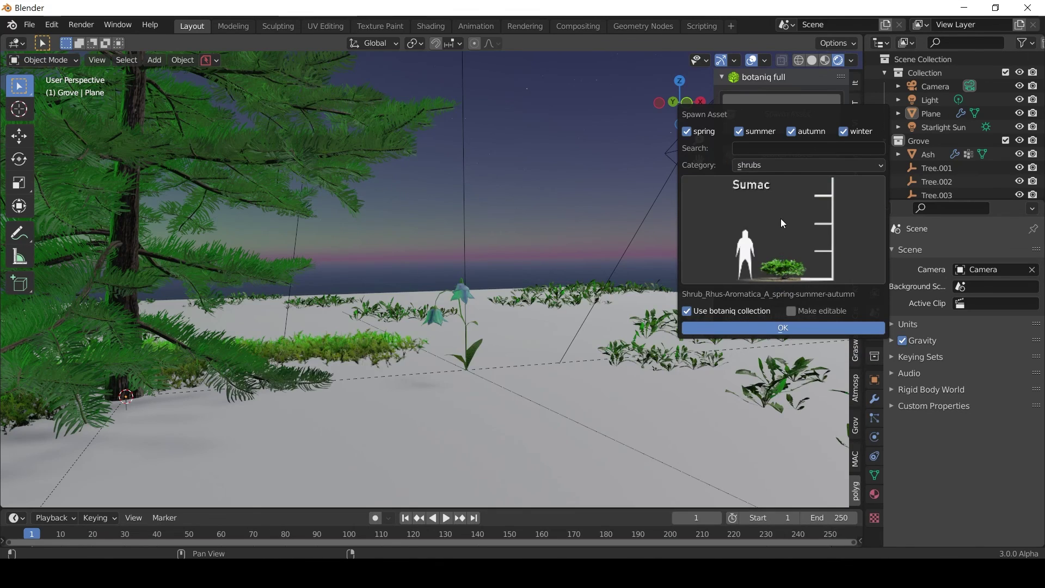
click(781, 218)
click(779, 165)
click(767, 299)
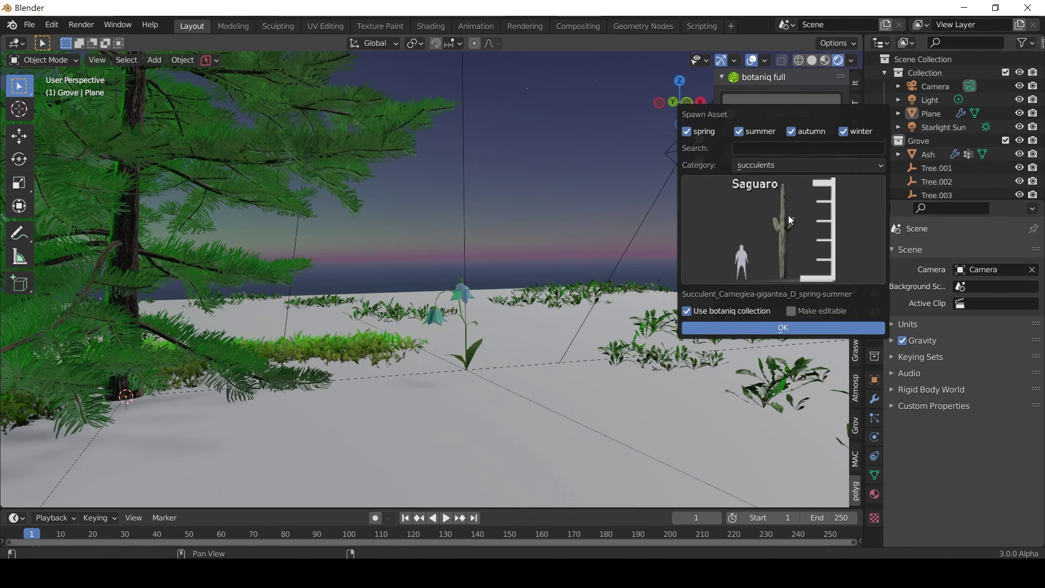
click(789, 223)
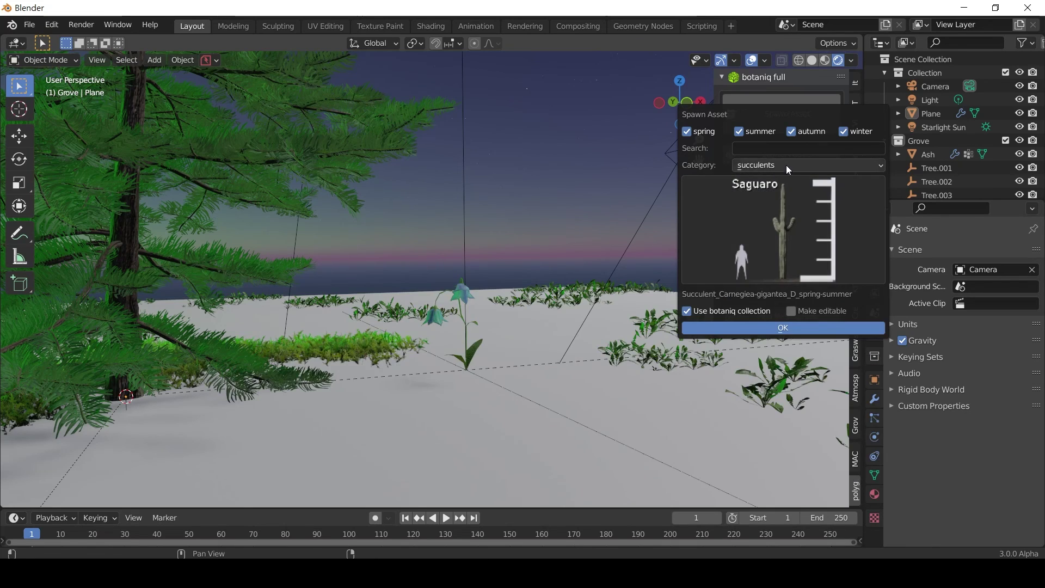
- Browse the asset previews in botaniq's tropical, weed, coniferous and deciduous categories
click(786, 165)
click(766, 315)
click(772, 207)
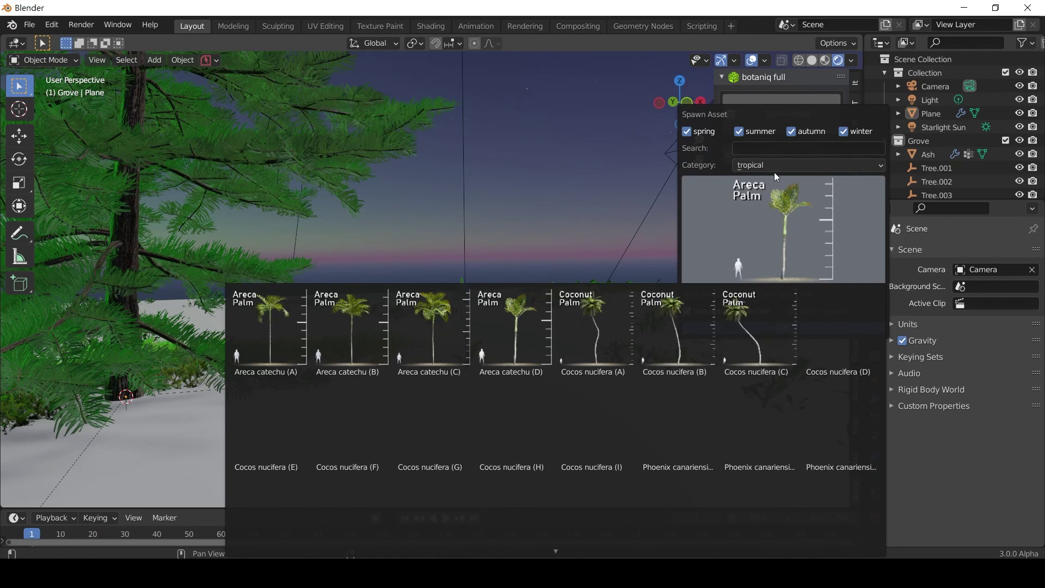
click(775, 165)
click(789, 276)
click(792, 217)
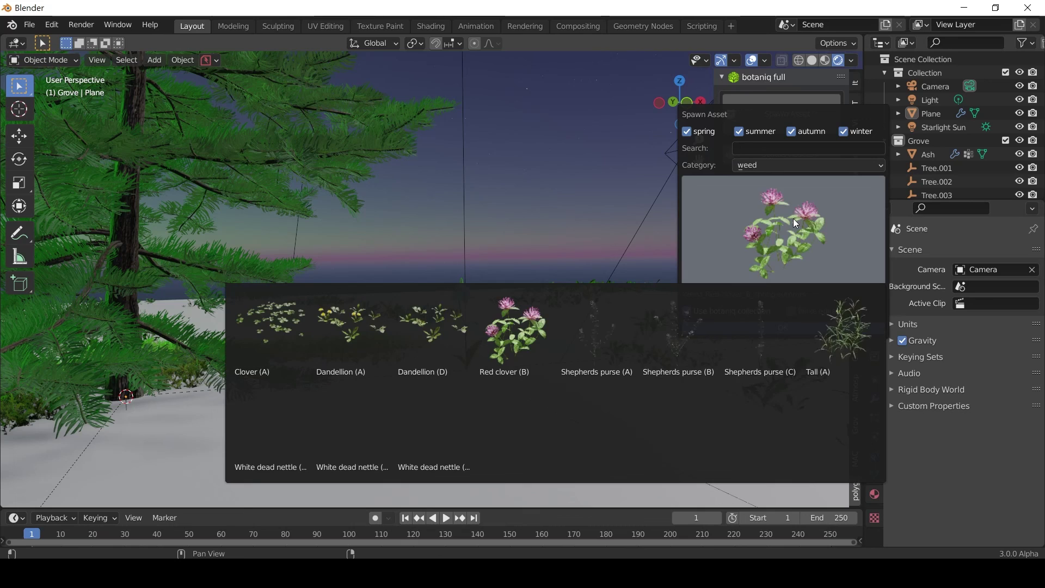
click(779, 164)
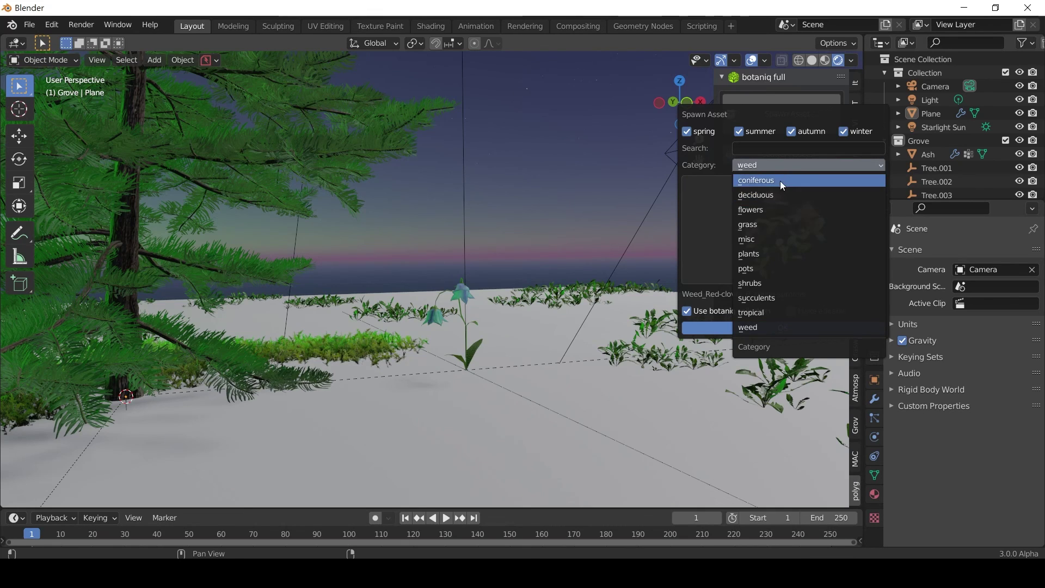
click(779, 181)
click(772, 212)
click(771, 163)
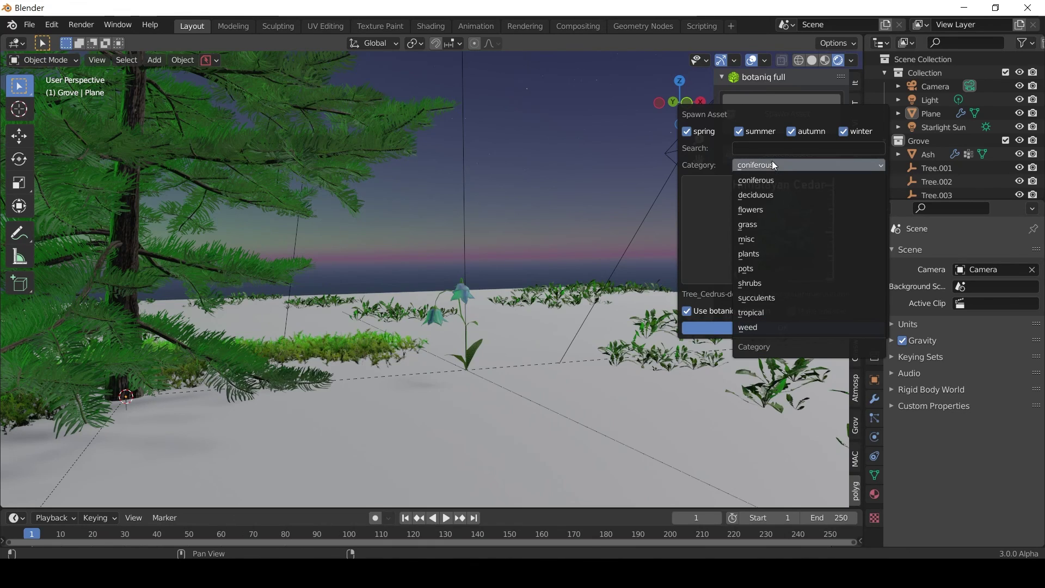
click(771, 180)
click(770, 194)
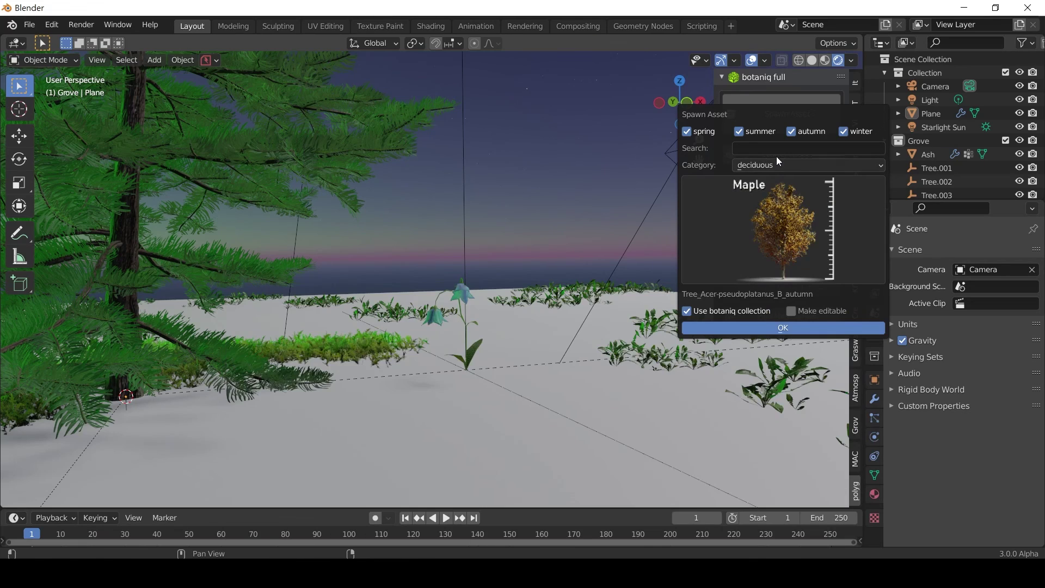